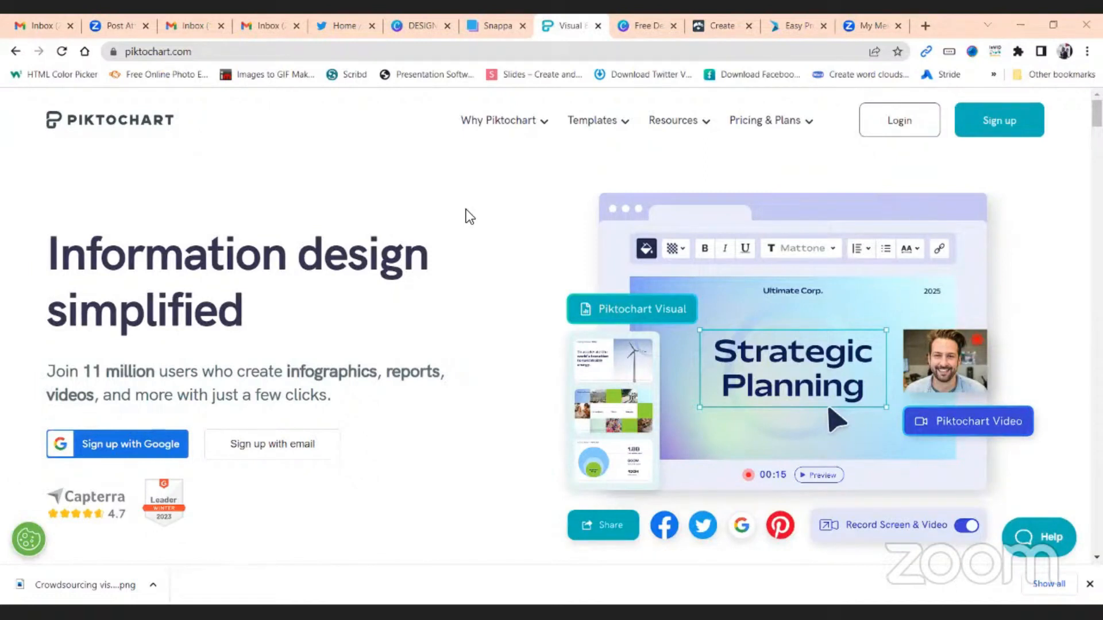
Step: Sign up for a free Piktochart account using the existing Google test account
{"action": "left_click", "coordinate": [994, 116]}
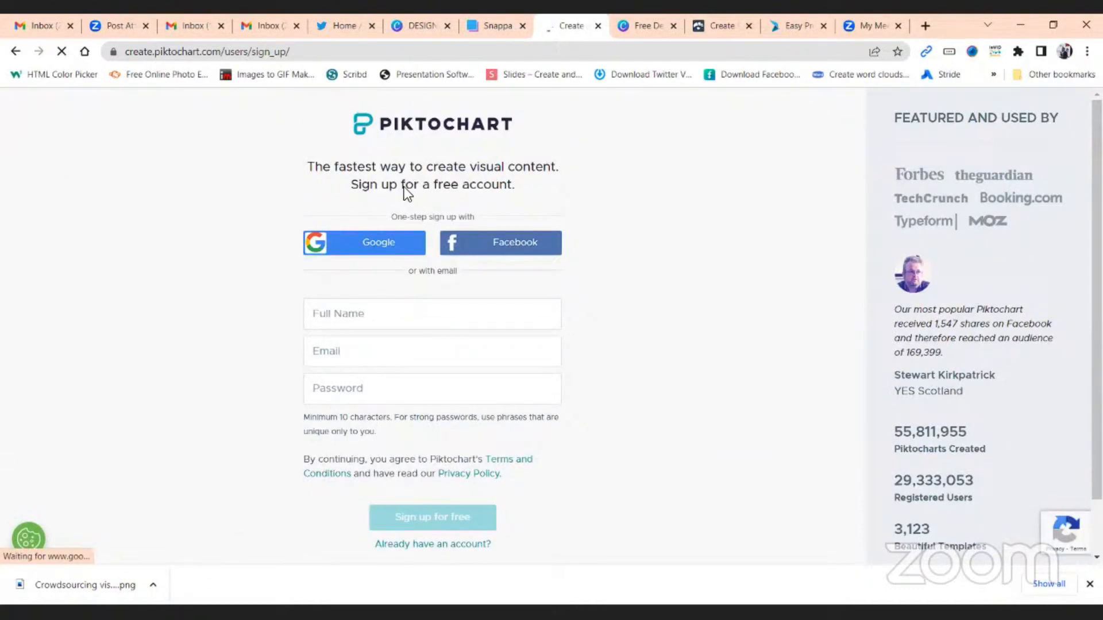
{"action": "left_click", "coordinate": [364, 247]}
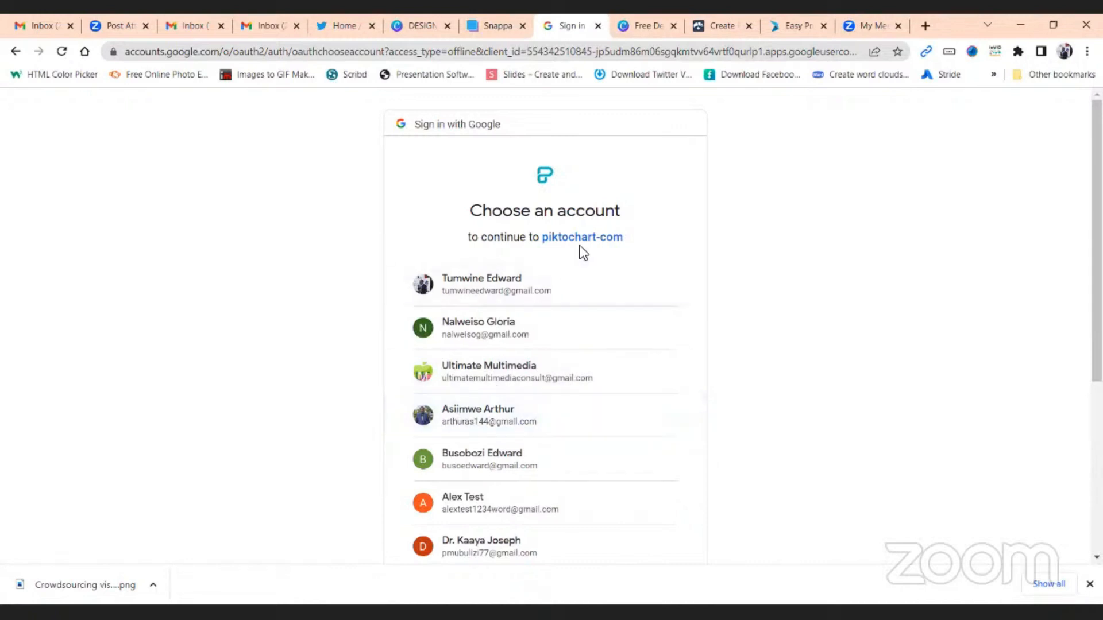
{"action": "left_click", "coordinate": [534, 502]}
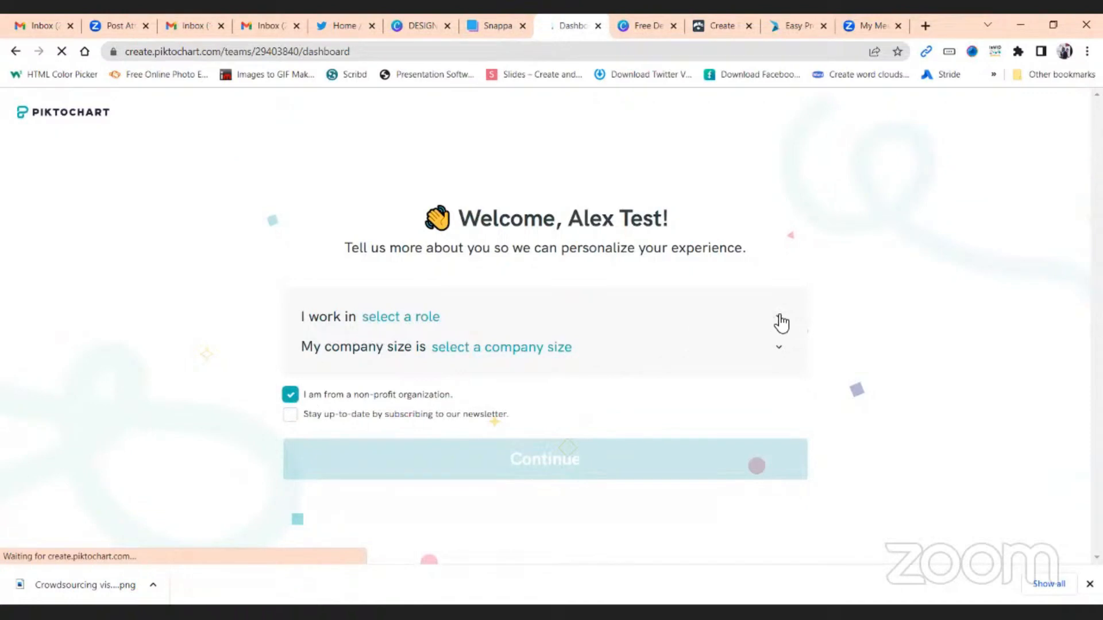
Step: Complete the welcome form with role Communications/Corporate Relations and company size 11 - 100, and continue to the dashboard
{"action": "left_click", "coordinate": [781, 320]}
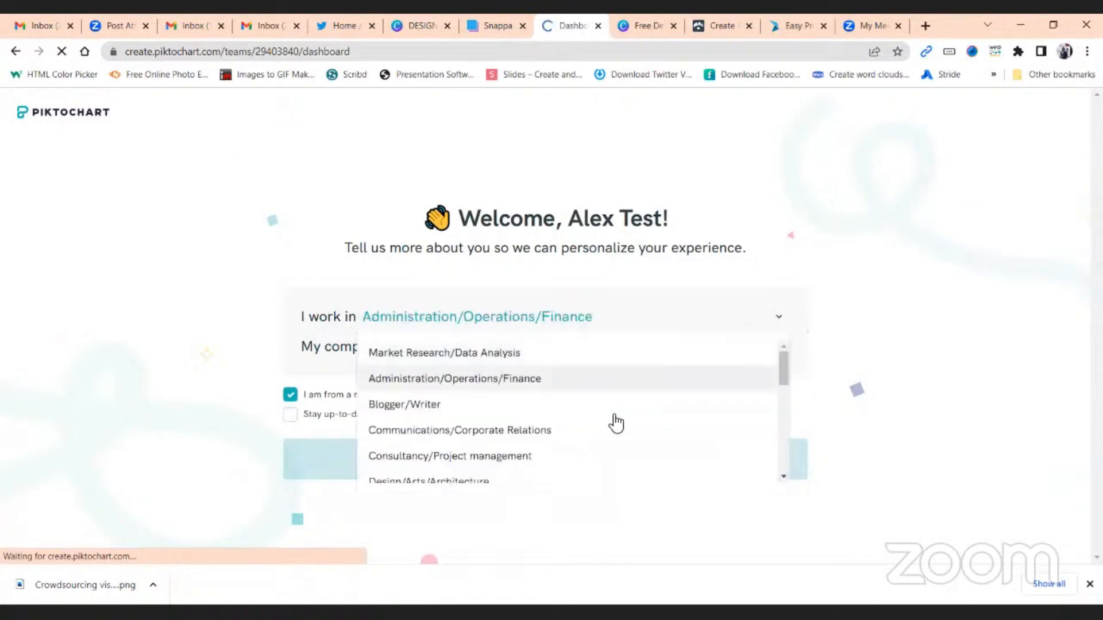
{"action": "left_click", "coordinate": [605, 431]}
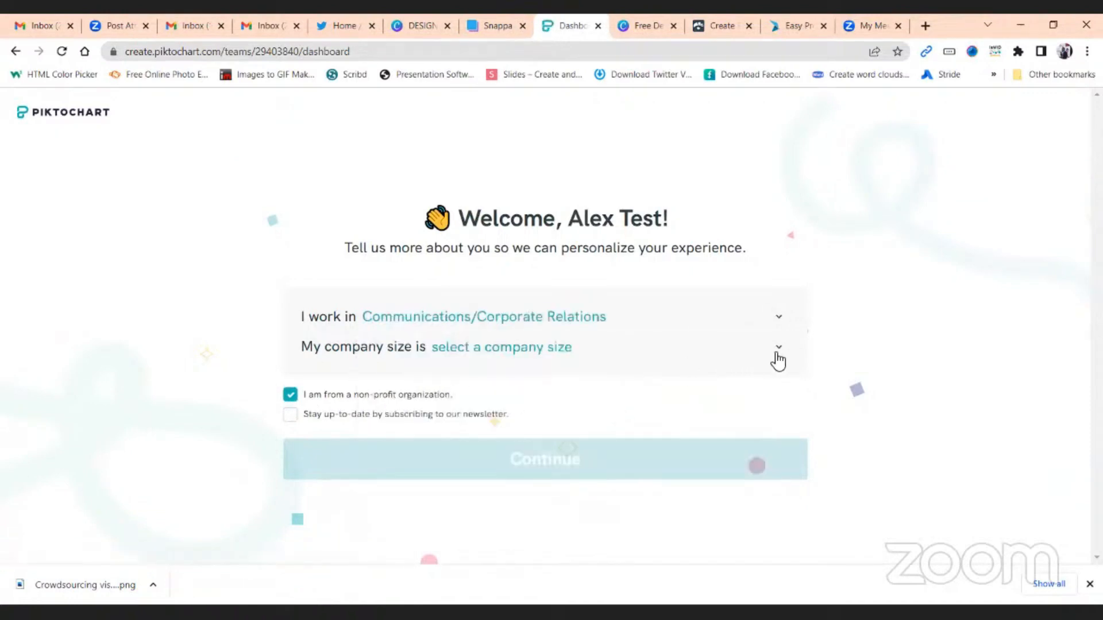
{"action": "left_click", "coordinate": [774, 360]}
{"action": "left_click", "coordinate": [535, 415]}
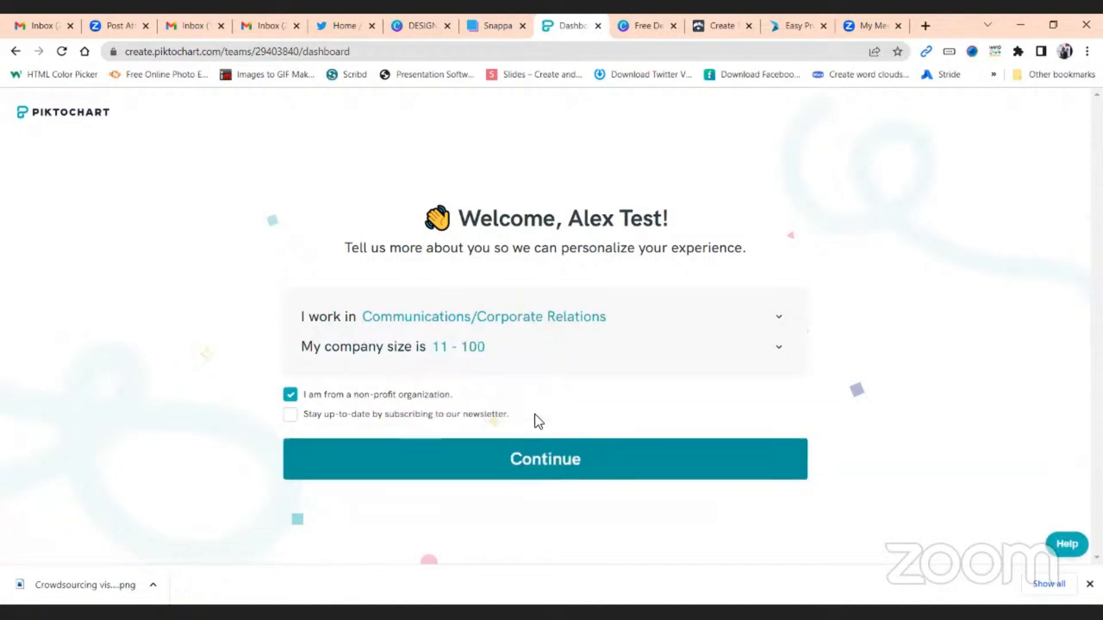
{"action": "left_click", "coordinate": [527, 465]}
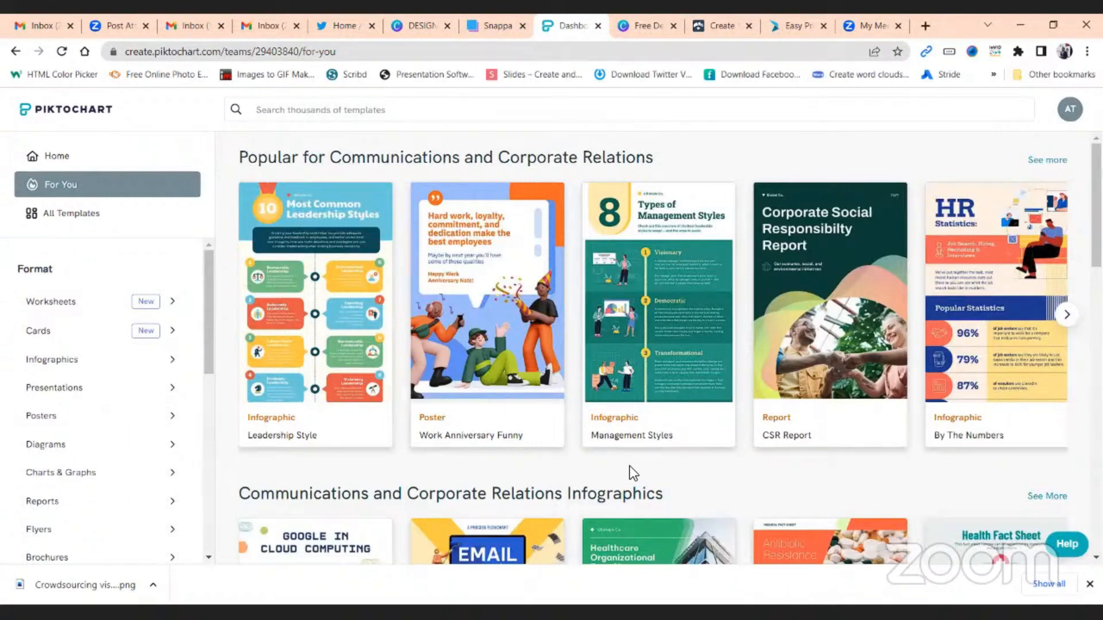
Step: Examine the recommended communications templates and the list of available template formats
{"action": "scroll", "coordinate": [781, 368], "scroll_direction": "down", "scroll_amount": 3}
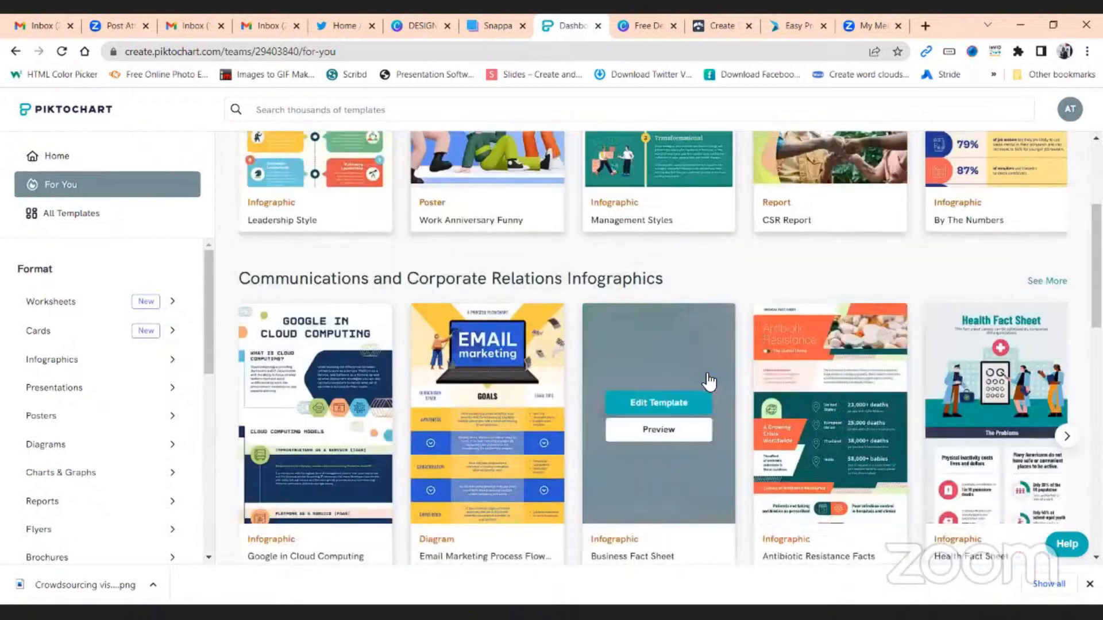
{"action": "scroll", "coordinate": [709, 379], "scroll_direction": "up", "scroll_amount": 3}
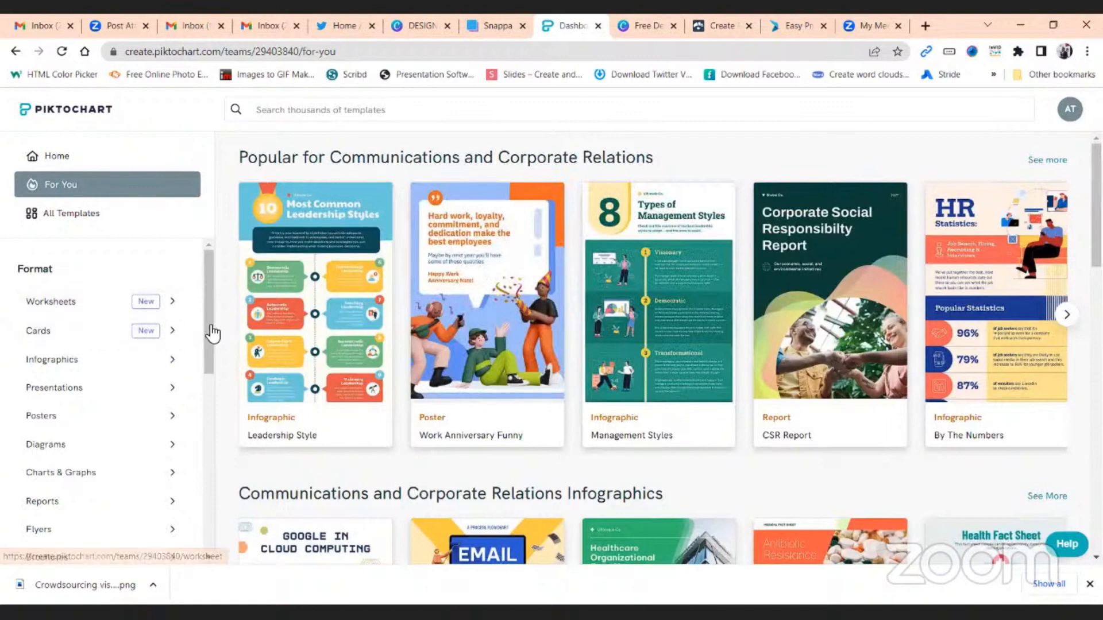
{"action": "left_click_drag", "start_coordinate": [208, 359], "coordinate": [208, 332]}
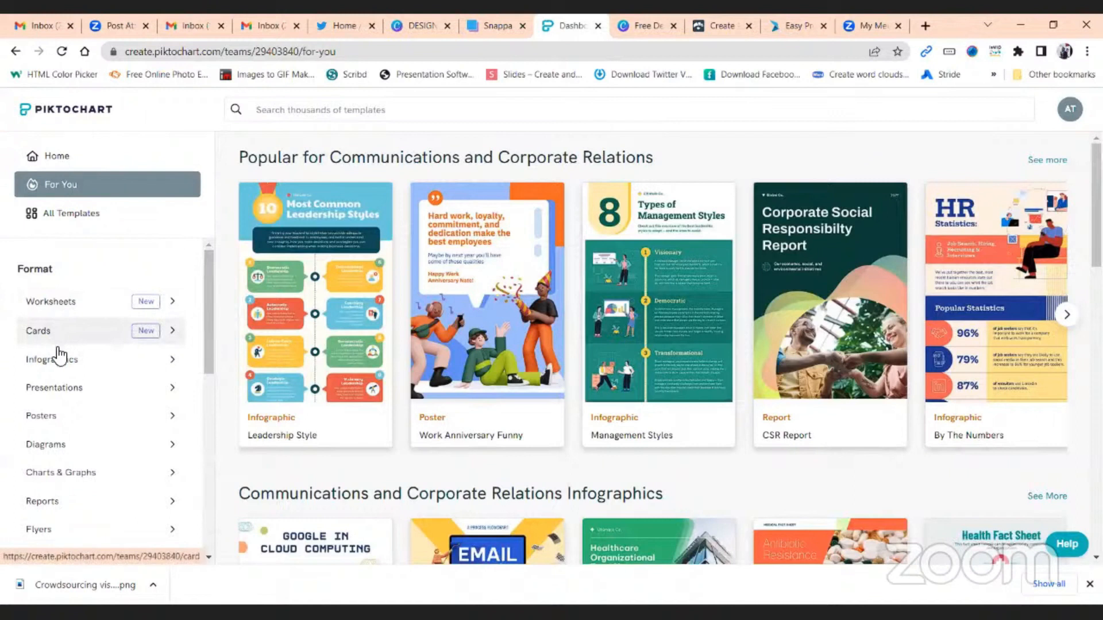
{"action": "scroll", "coordinate": [89, 512], "scroll_direction": "down", "scroll_amount": 3}
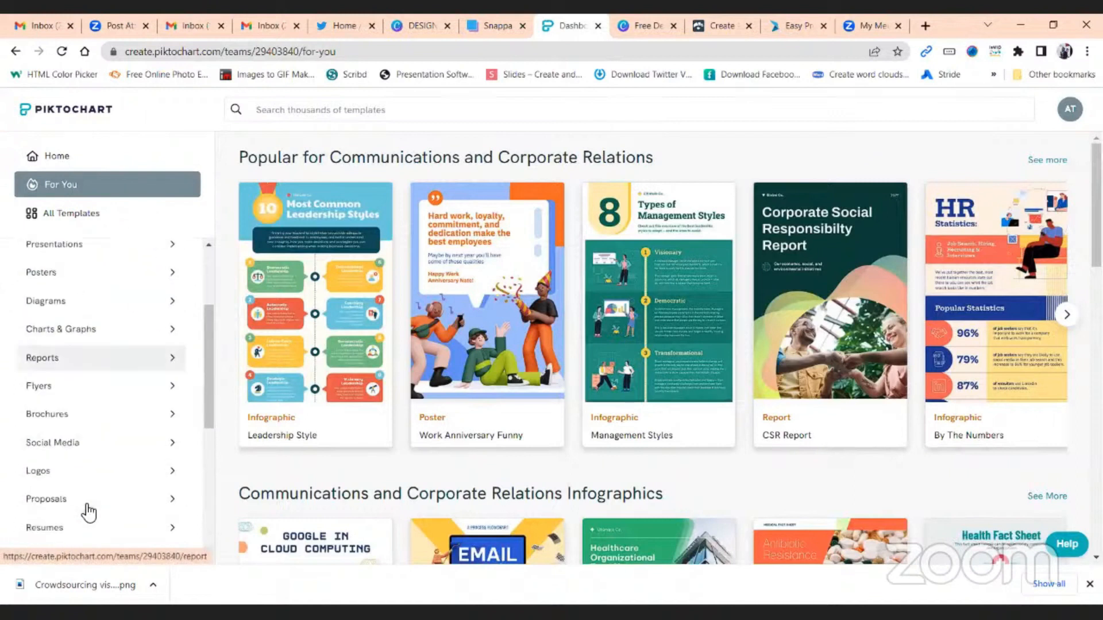
{"action": "scroll", "coordinate": [89, 513], "scroll_direction": "up", "scroll_amount": 3}
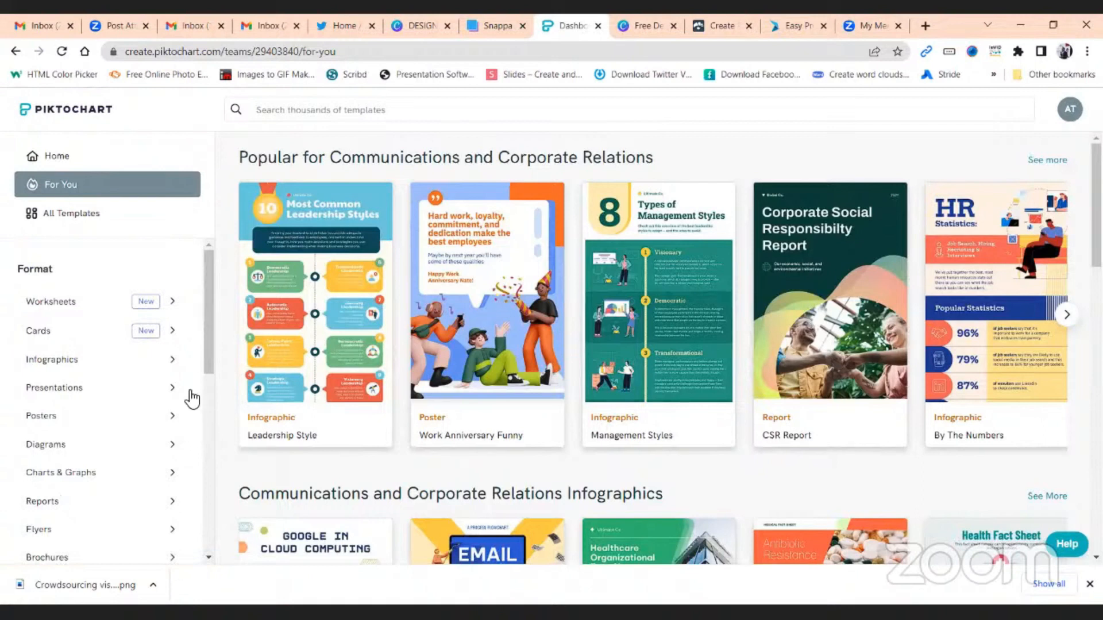
{"action": "mouse_move", "coordinate": [645, 312]}
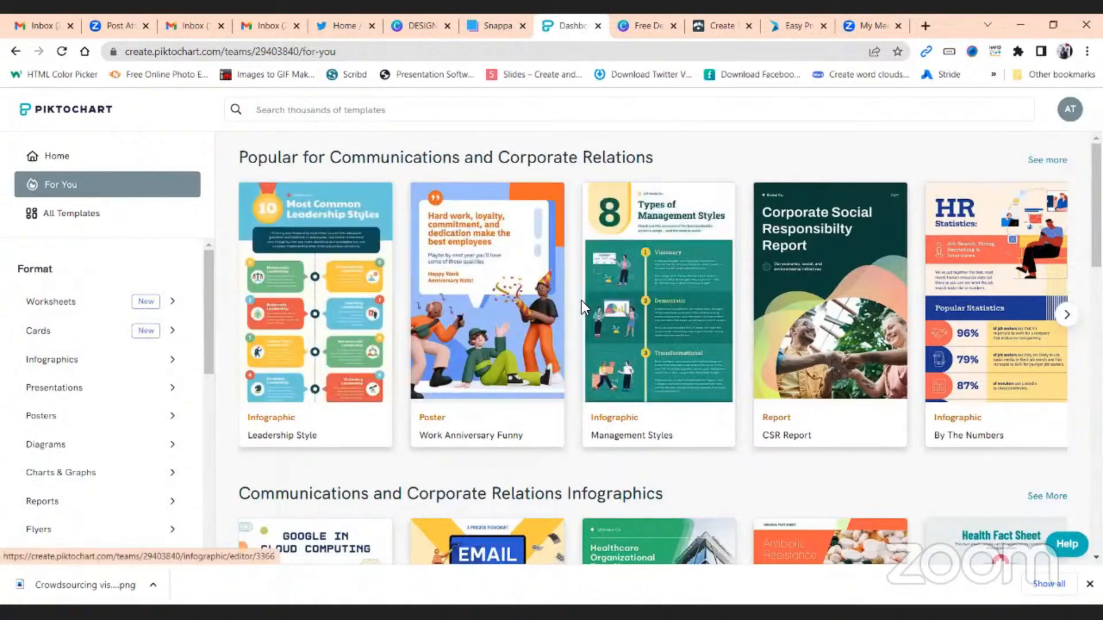
Step: Open the Infographics format and look through its template gallery
{"action": "left_click", "coordinate": [42, 362]}
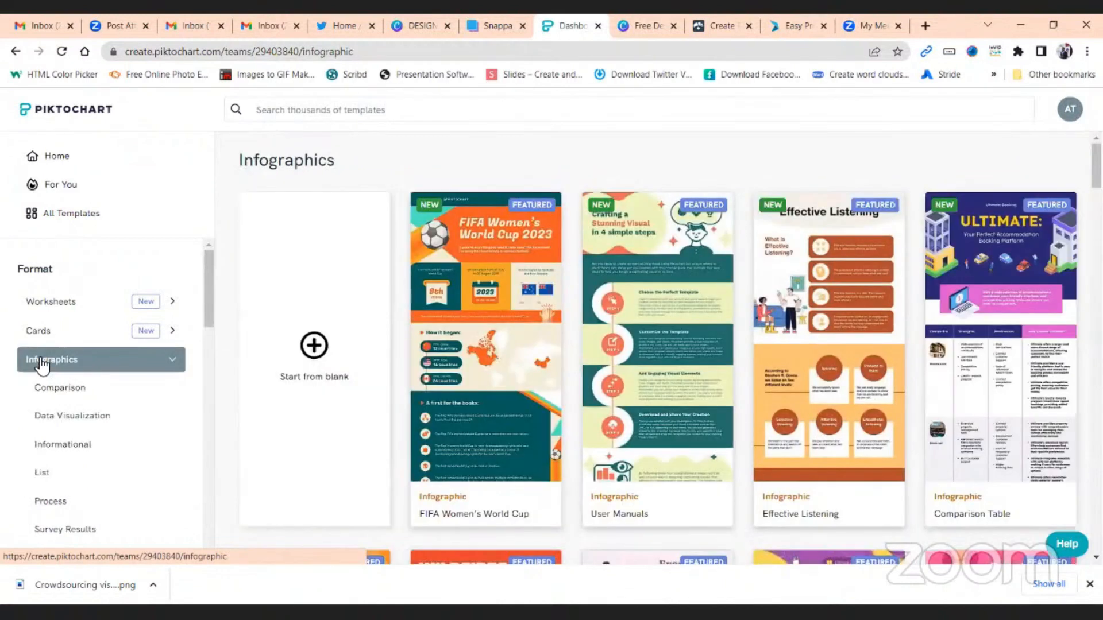
{"action": "scroll", "coordinate": [732, 299], "scroll_direction": "down", "scroll_amount": 8}
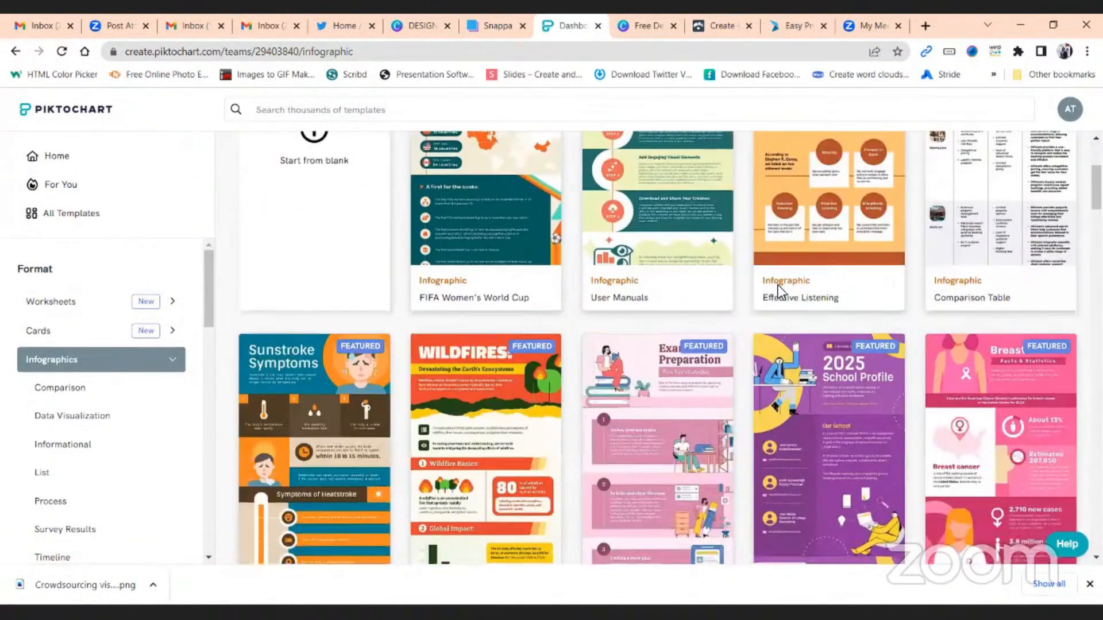
{"action": "scroll", "coordinate": [781, 294], "scroll_direction": "down", "scroll_amount": 10}
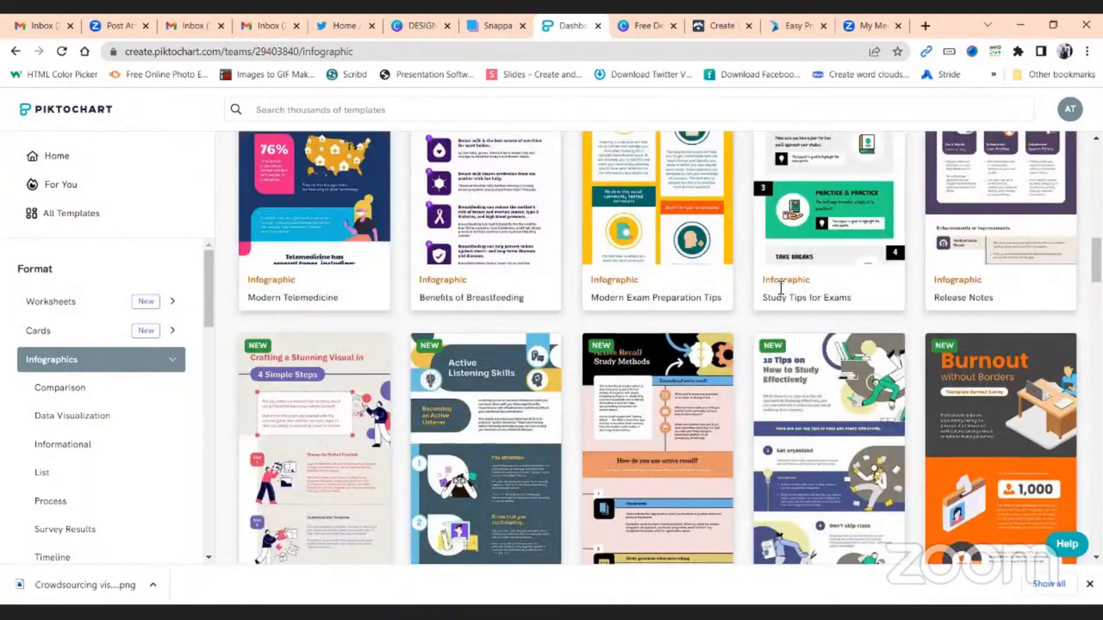
{"action": "scroll", "coordinate": [781, 290], "scroll_direction": "down", "scroll_amount": 3}
{"action": "scroll", "coordinate": [781, 290], "scroll_direction": "down", "scroll_amount": 9}
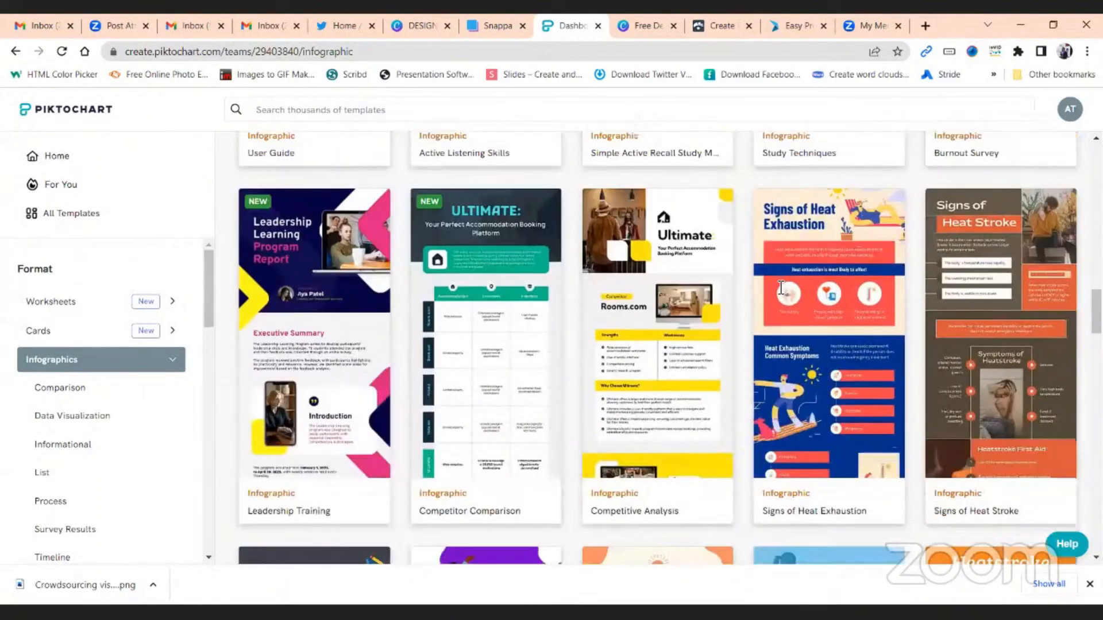
{"action": "scroll", "coordinate": [779, 296], "scroll_direction": "down", "scroll_amount": 2}
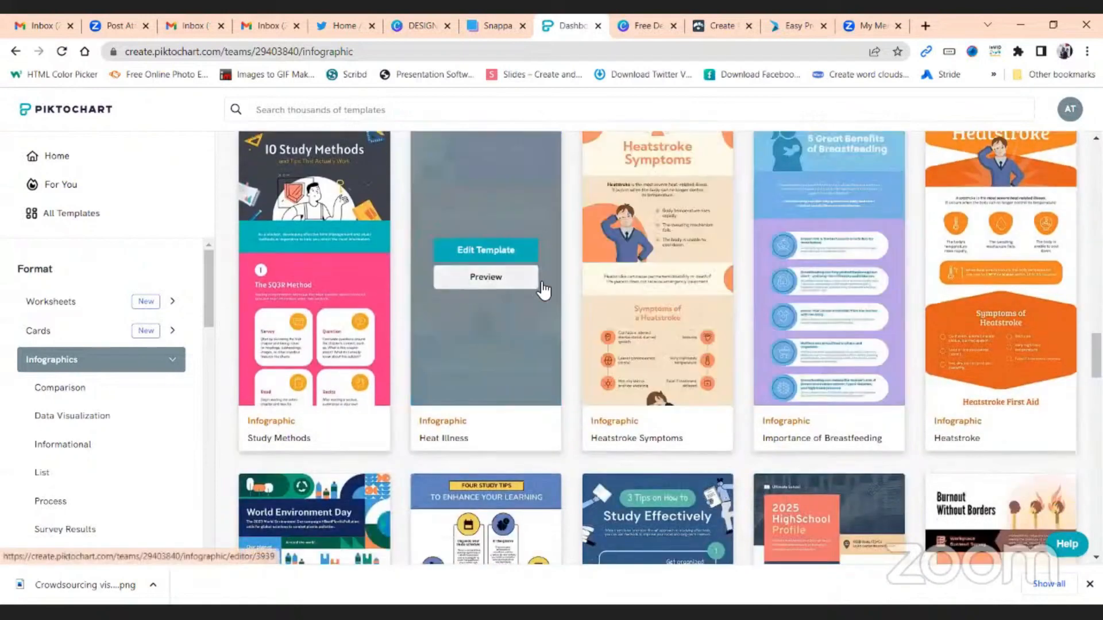
{"action": "scroll", "coordinate": [821, 292], "scroll_direction": "up", "scroll_amount": 4}
{"action": "scroll", "coordinate": [820, 290], "scroll_direction": "up", "scroll_amount": 12}
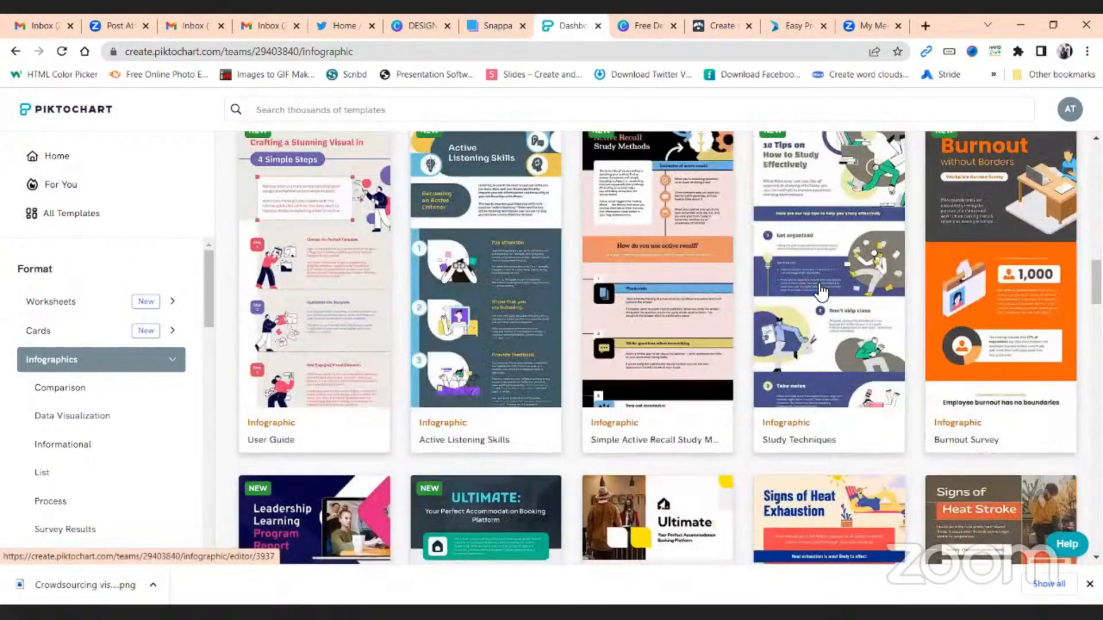
{"action": "scroll", "coordinate": [818, 284], "scroll_direction": "up", "scroll_amount": 3}
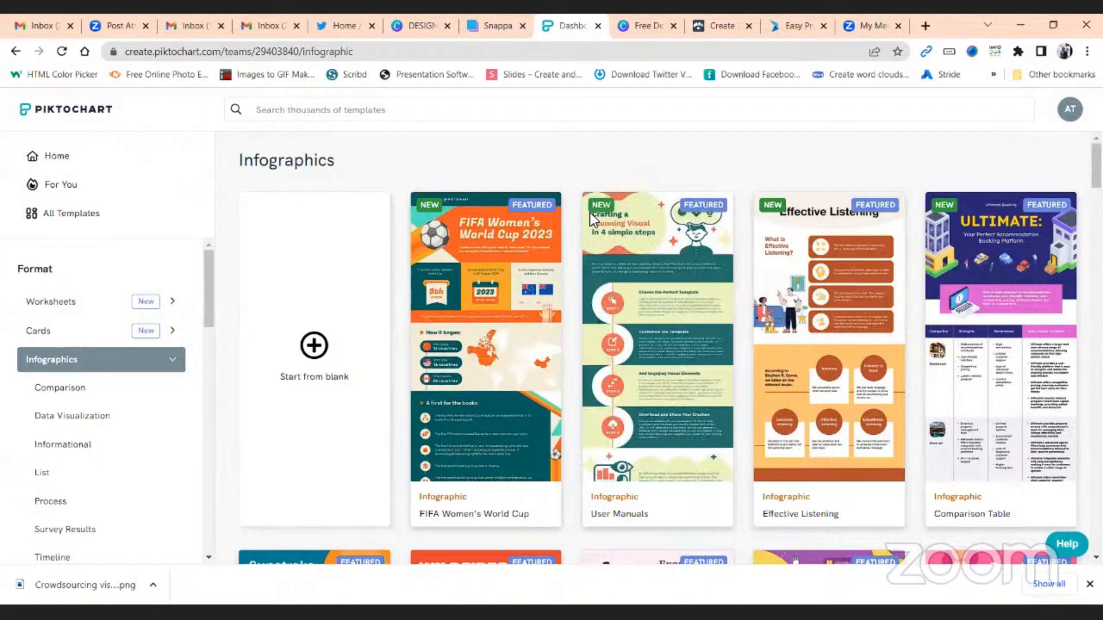
Step: Search the templates for "timeline infographic" and look through the results
{"action": "left_click", "coordinate": [397, 106]}
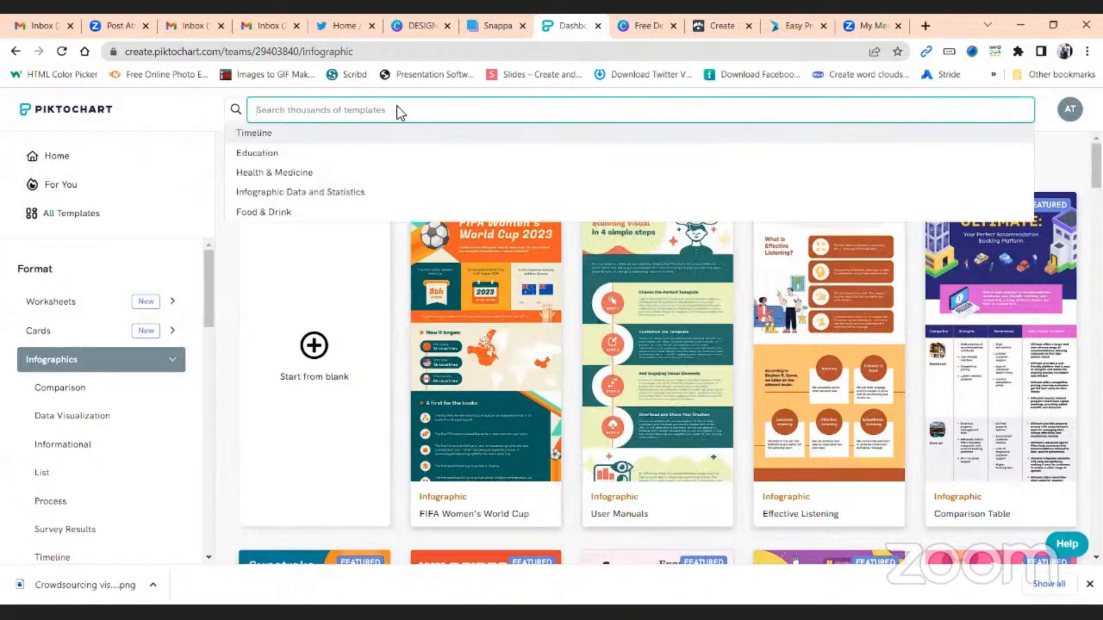
{"action": "type", "text": "time"}
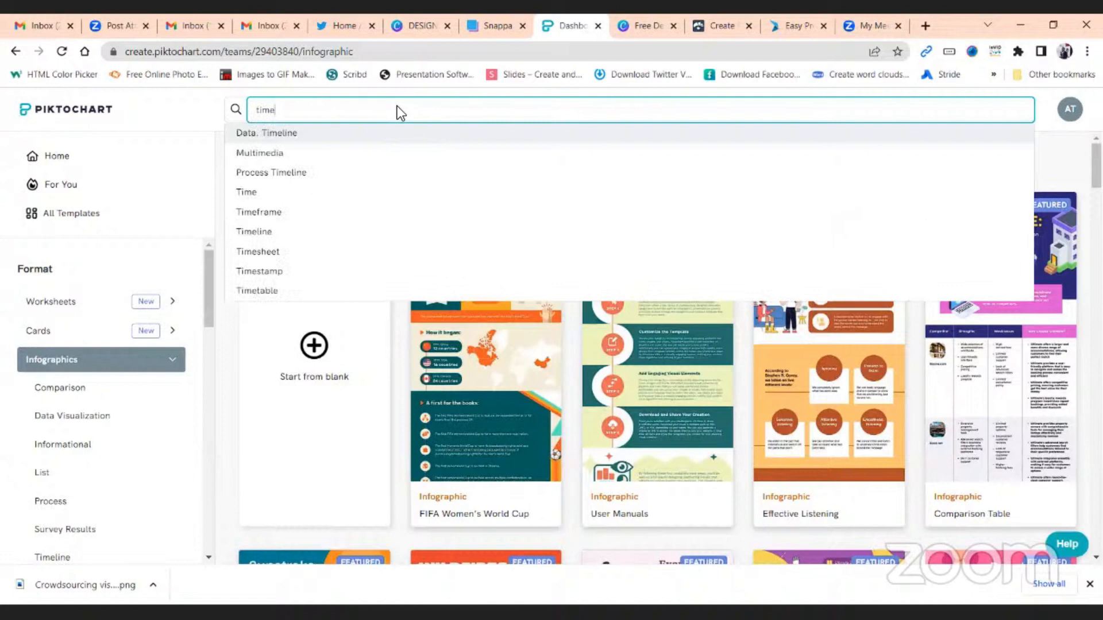
{"action": "type", "text": "line infographic"}
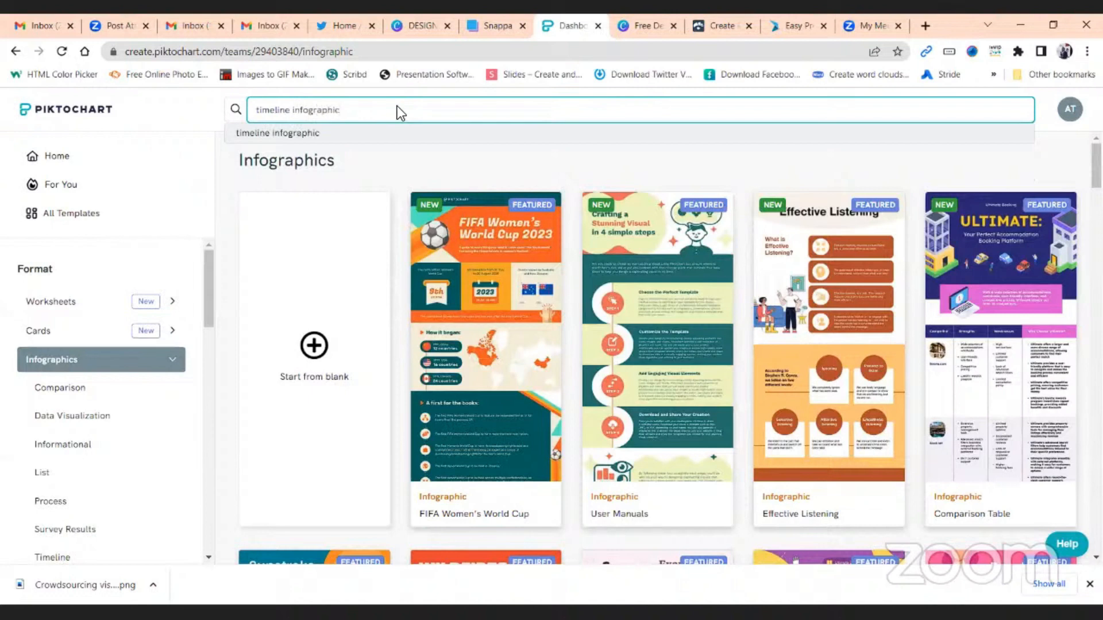
{"action": "key", "text": "Return"}
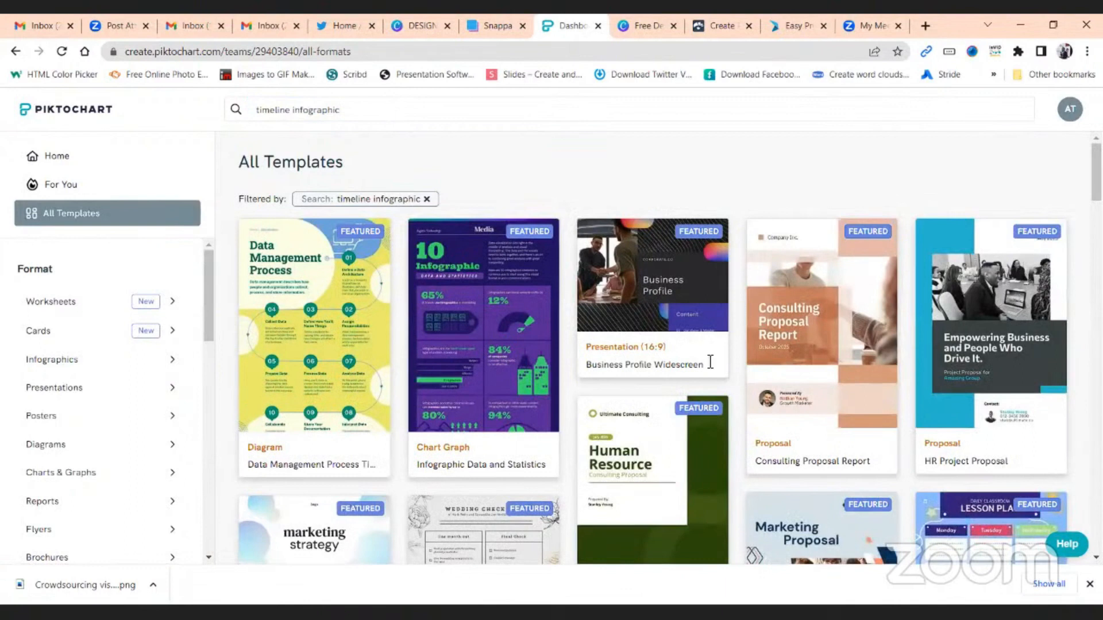
{"action": "scroll", "coordinate": [746, 358], "scroll_direction": "down", "scroll_amount": 3}
{"action": "scroll", "coordinate": [747, 350], "scroll_direction": "up", "scroll_amount": 3}
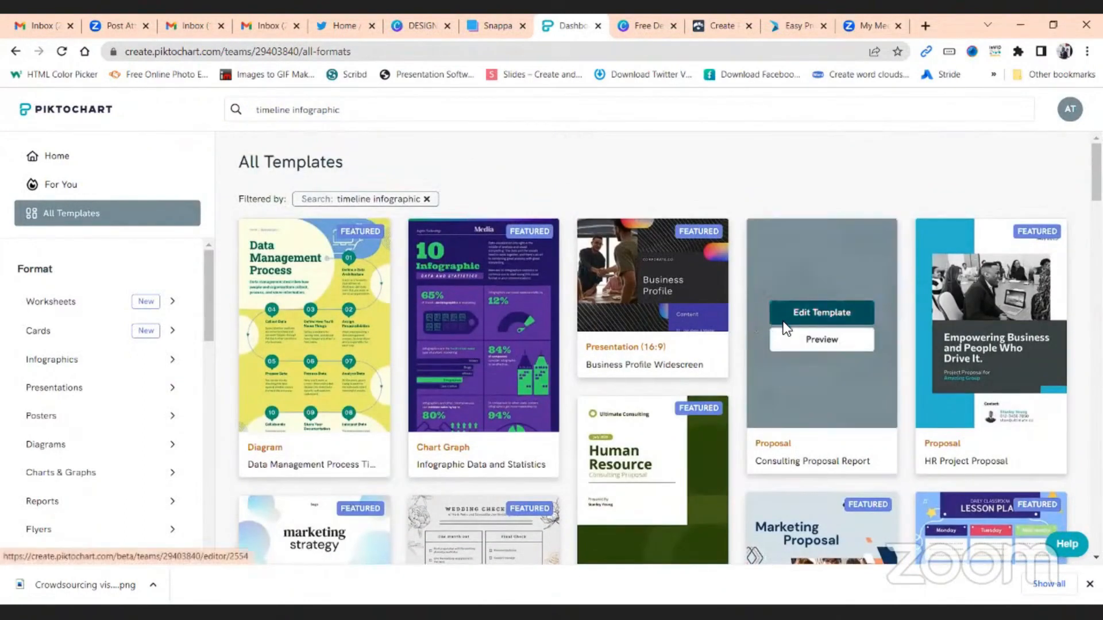
{"action": "scroll", "coordinate": [445, 335], "scroll_direction": "down", "scroll_amount": 5}
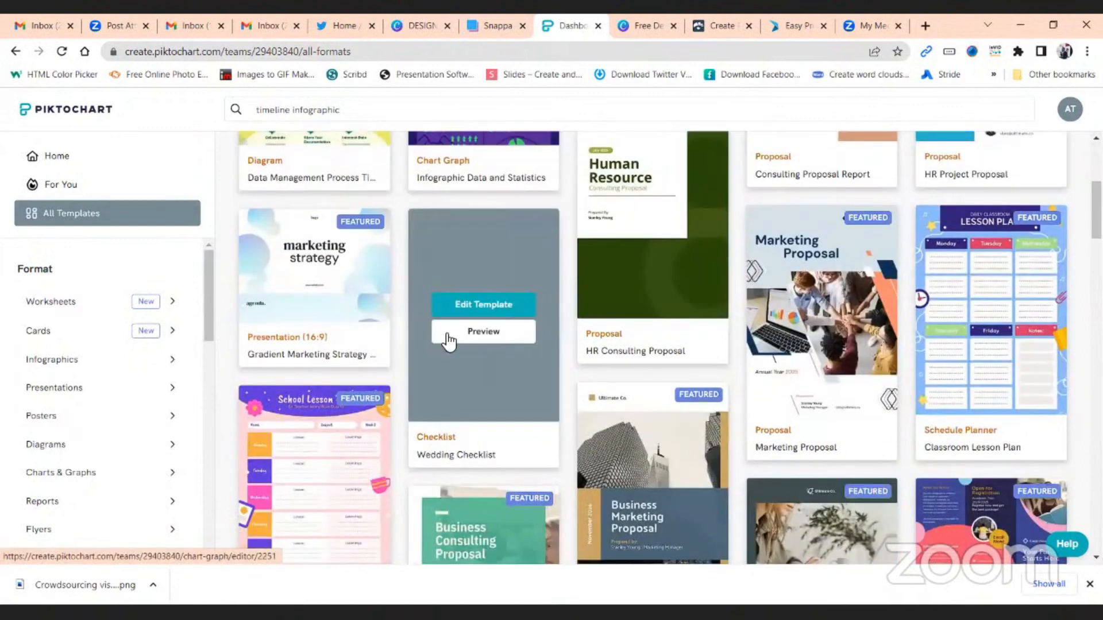
{"action": "scroll", "coordinate": [446, 336], "scroll_direction": "down", "scroll_amount": 9}
{"action": "scroll", "coordinate": [445, 339], "scroll_direction": "down", "scroll_amount": 4}
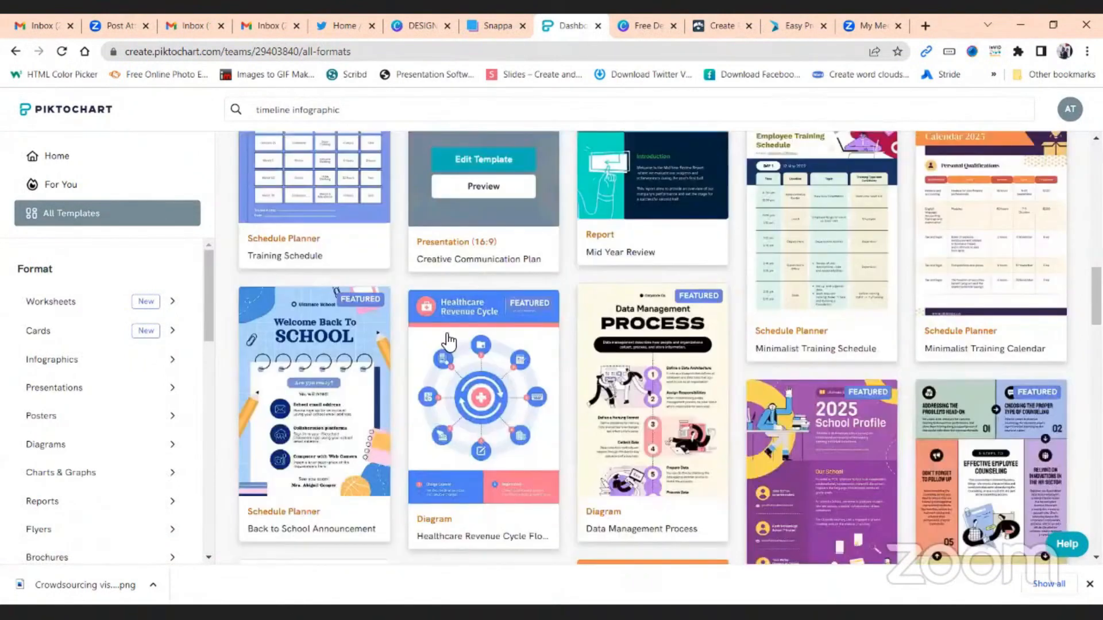
{"action": "scroll", "coordinate": [607, 340], "scroll_direction": "up", "scroll_amount": 4}
{"action": "scroll", "coordinate": [607, 340], "scroll_direction": "up", "scroll_amount": 14}
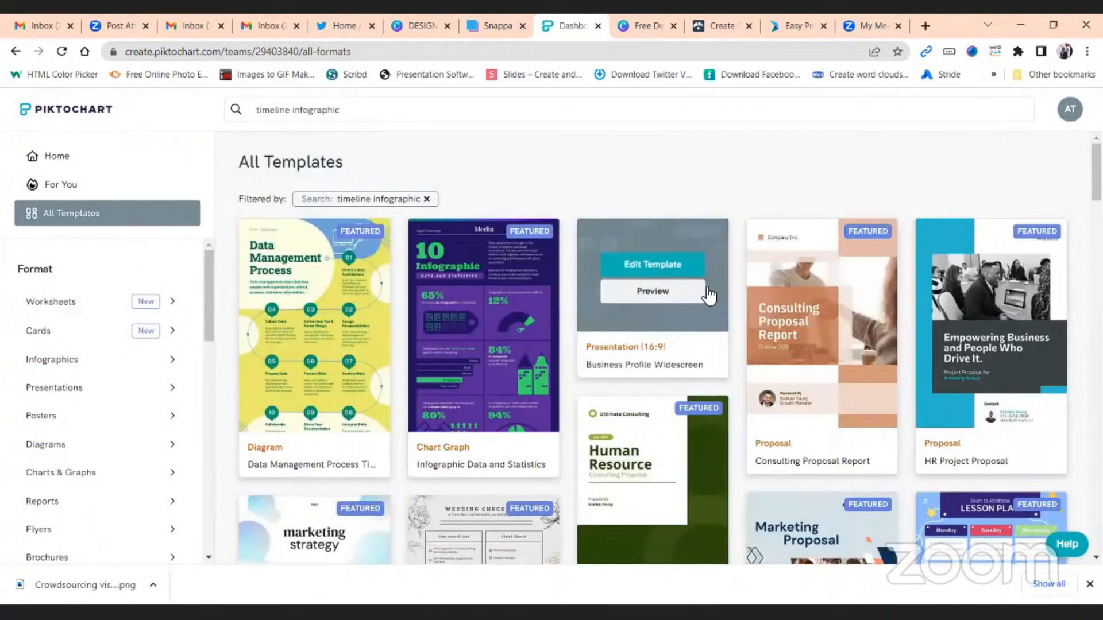
Step: Return from the search results to the Infographics format and browse further down its templates
{"action": "left_click", "coordinate": [359, 112]}
{"action": "left_click", "coordinate": [360, 112]}
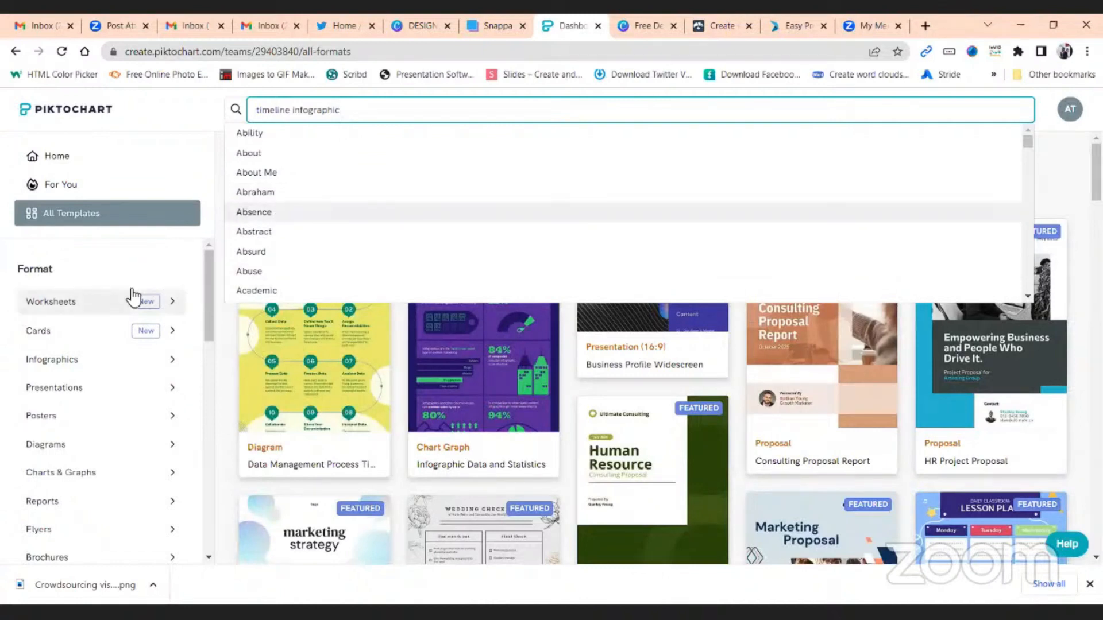
{"action": "left_click", "coordinate": [115, 359]}
{"action": "scroll", "coordinate": [821, 287], "scroll_direction": "down", "scroll_amount": 2}
{"action": "scroll", "coordinate": [848, 306], "scroll_direction": "down", "scroll_amount": 5}
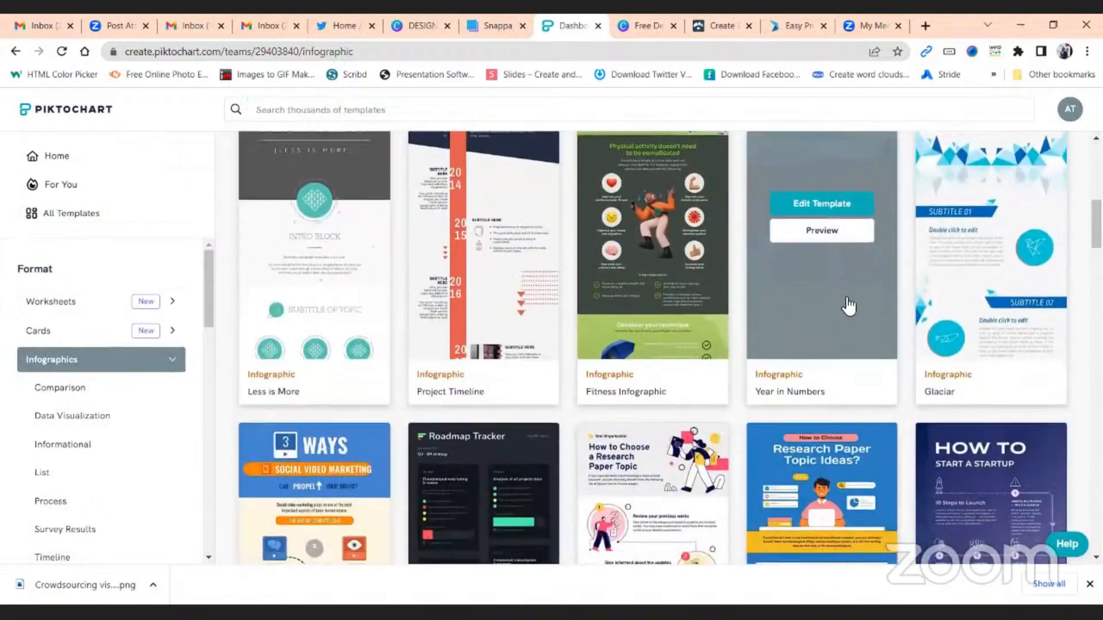
{"action": "scroll", "coordinate": [848, 306], "scroll_direction": "down", "scroll_amount": 6}
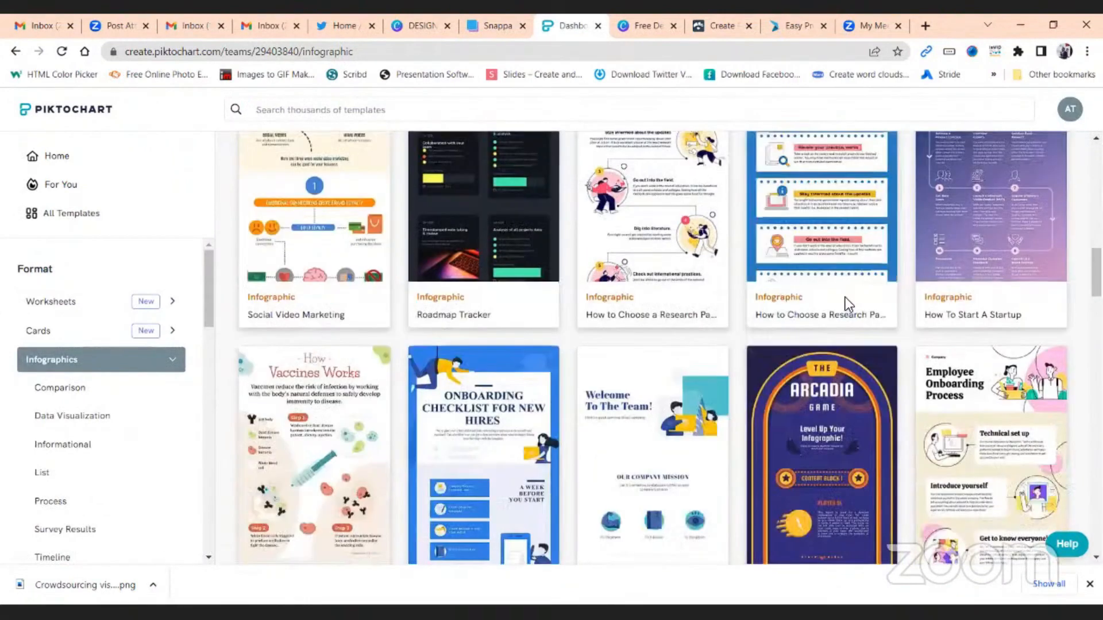
{"action": "scroll", "coordinate": [843, 294], "scroll_direction": "down", "scroll_amount": 8}
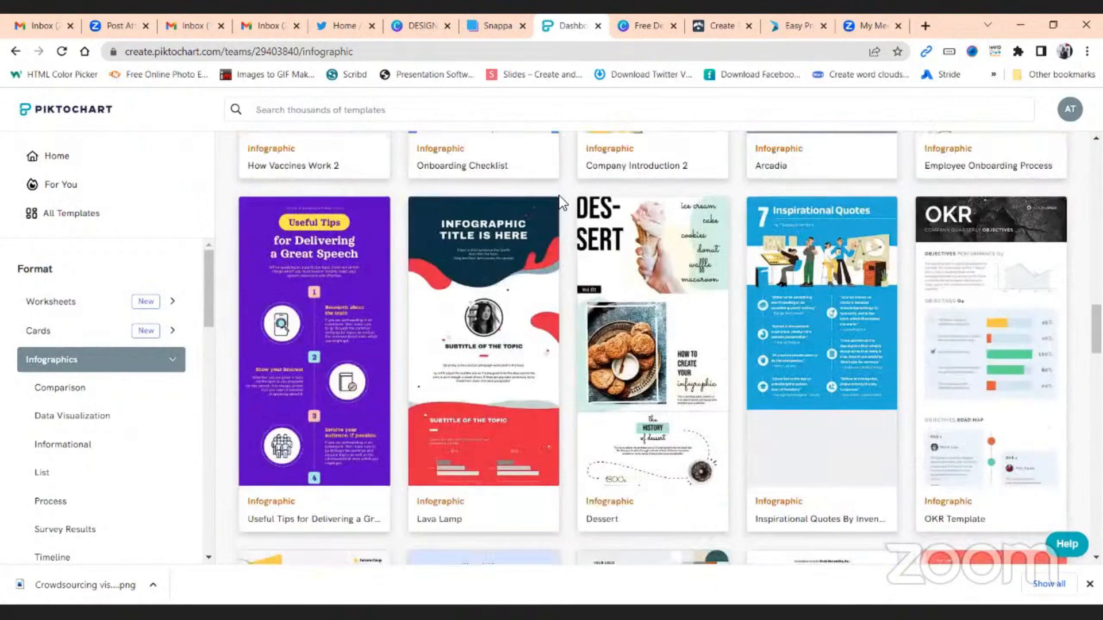
{"action": "scroll", "coordinate": [575, 258], "scroll_direction": "up", "scroll_amount": 10}
Step: Search the templates for "timeline"
{"action": "left_click", "coordinate": [490, 109]}
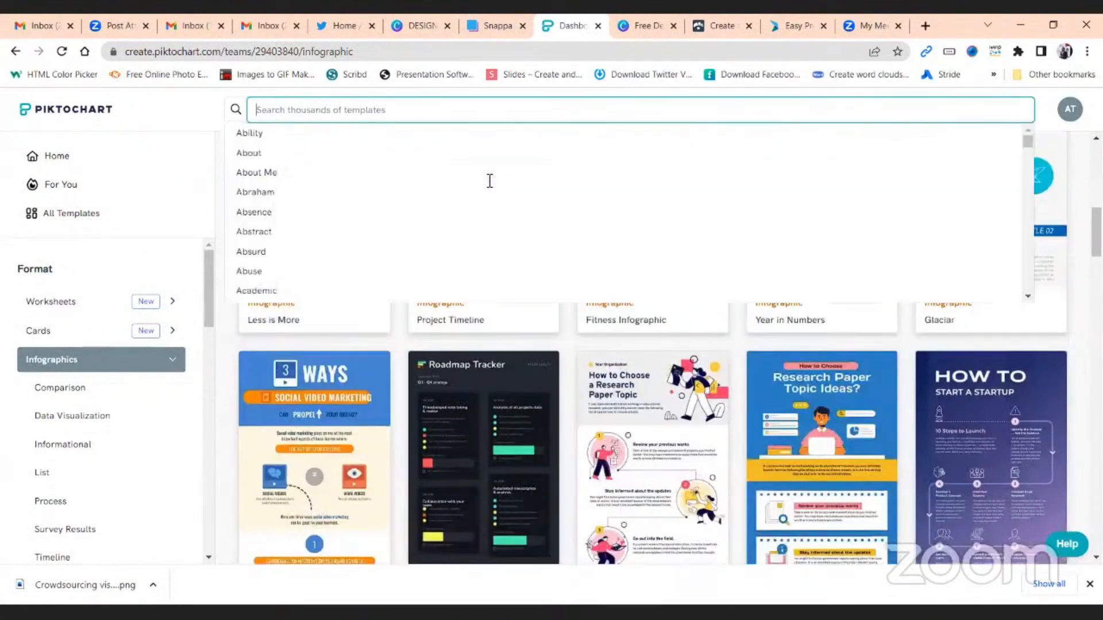
{"action": "type", "text": "timeli"}
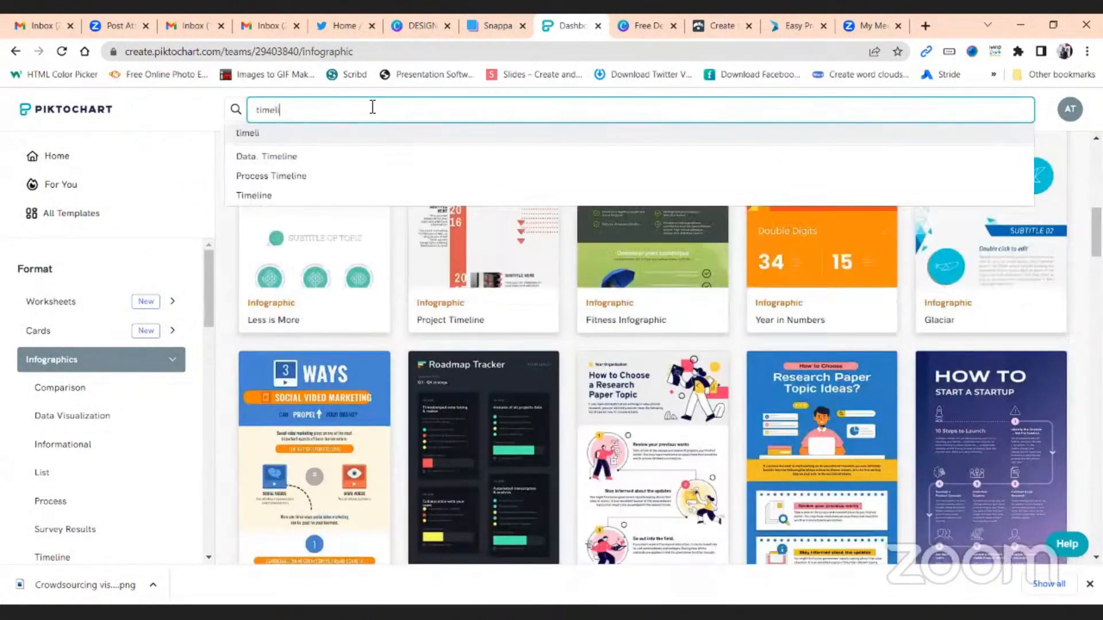
{"action": "type", "text": "ne"}
{"action": "key", "text": "Return"}
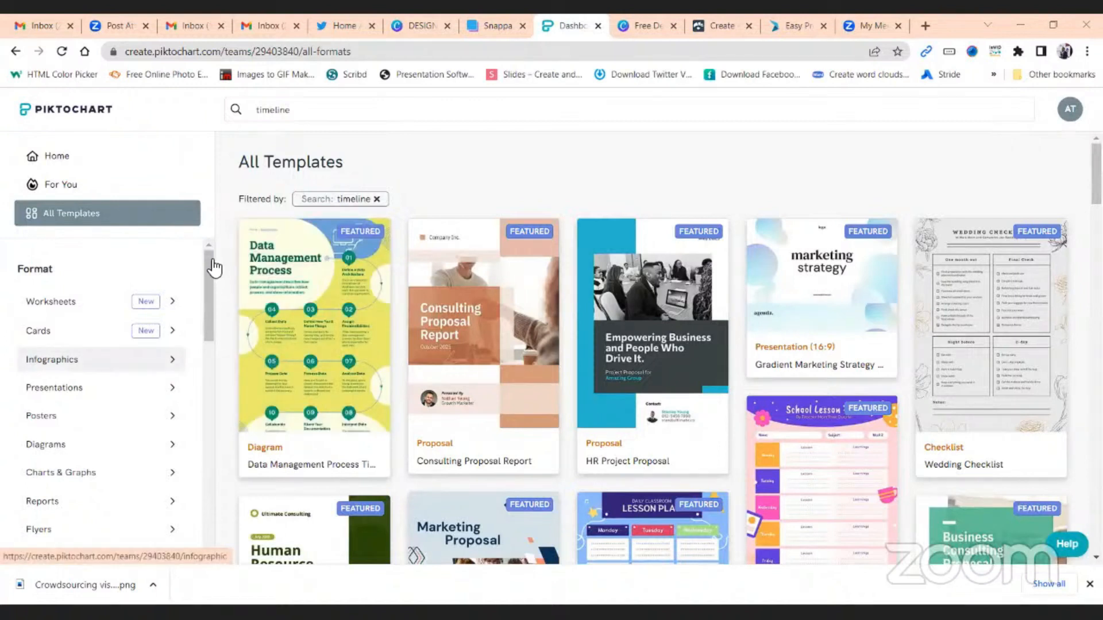
Step: Narrow the "timeline" search to the Infographics format and look through the matching templates
{"action": "left_click", "coordinate": [142, 365]}
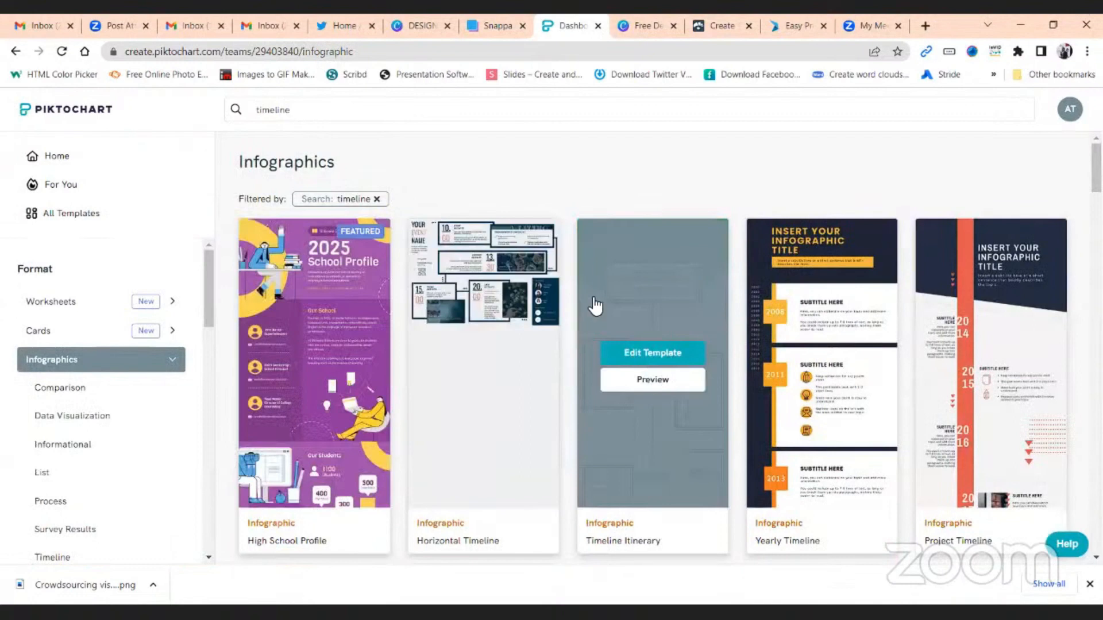
{"action": "scroll", "coordinate": [595, 306], "scroll_direction": "down", "scroll_amount": 4}
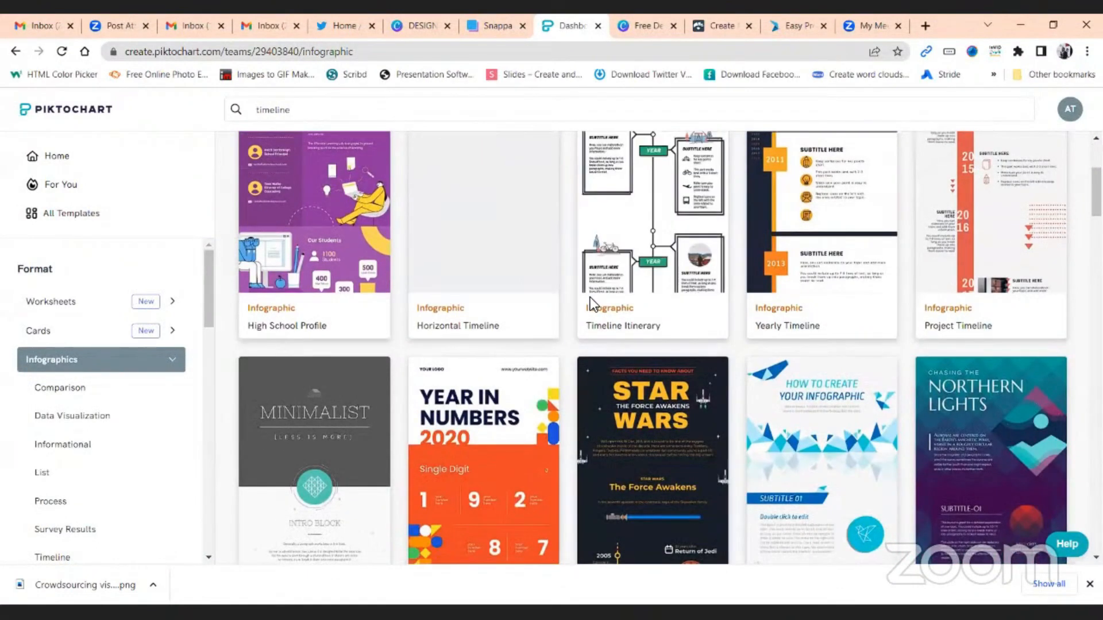
{"action": "scroll", "coordinate": [590, 298], "scroll_direction": "down", "scroll_amount": 3}
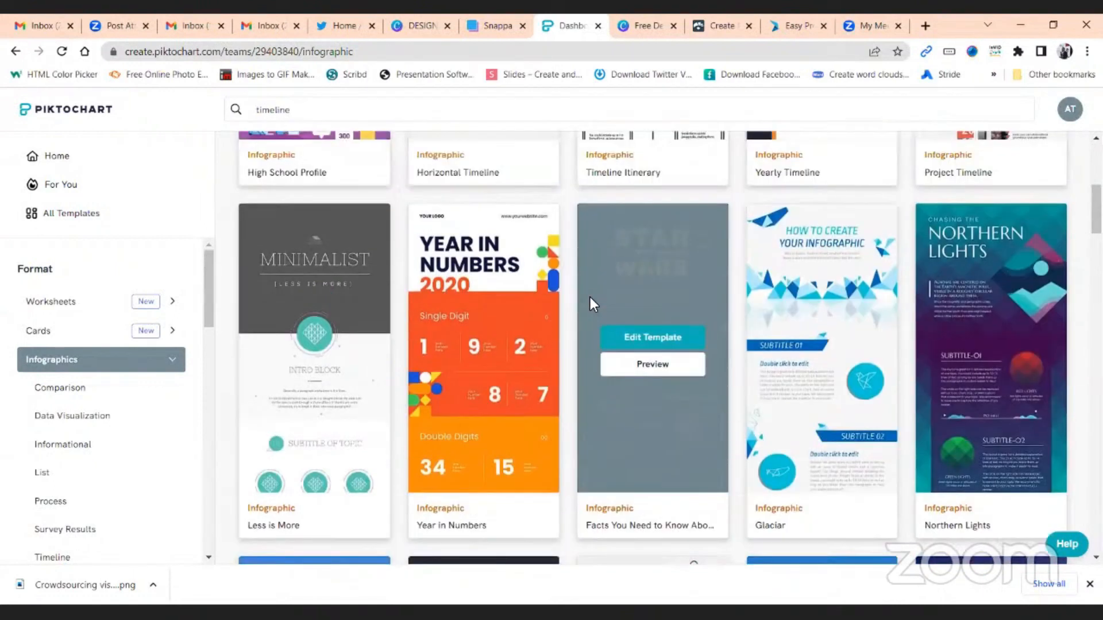
{"action": "scroll", "coordinate": [590, 298], "scroll_direction": "up", "scroll_amount": 7}
{"action": "scroll", "coordinate": [595, 306], "scroll_direction": "down", "scroll_amount": 8}
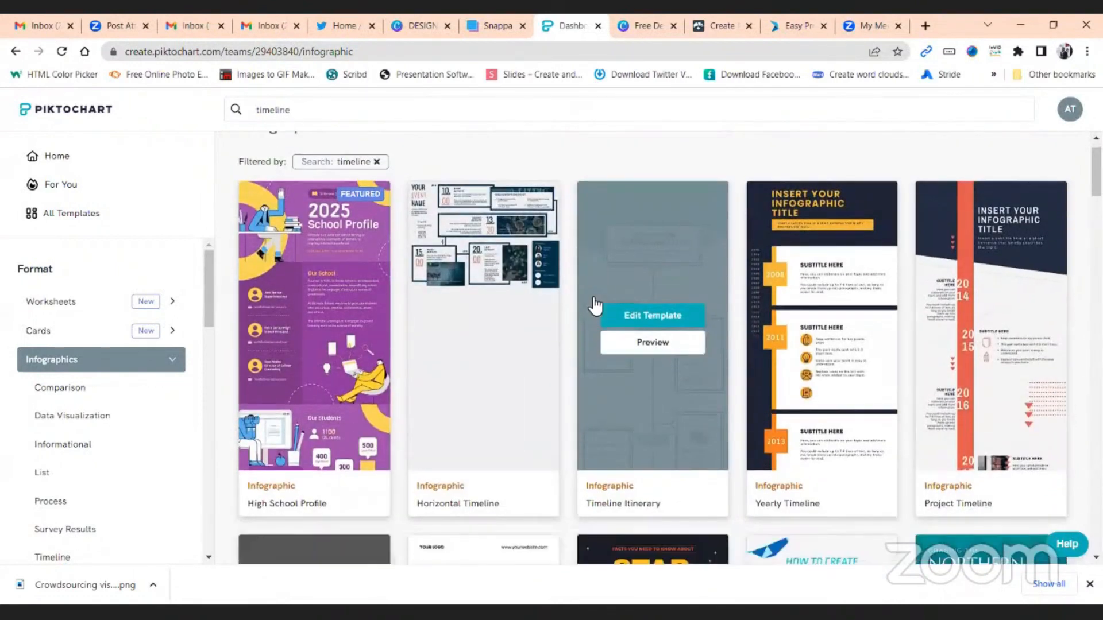
{"action": "scroll", "coordinate": [595, 306], "scroll_direction": "down", "scroll_amount": 5}
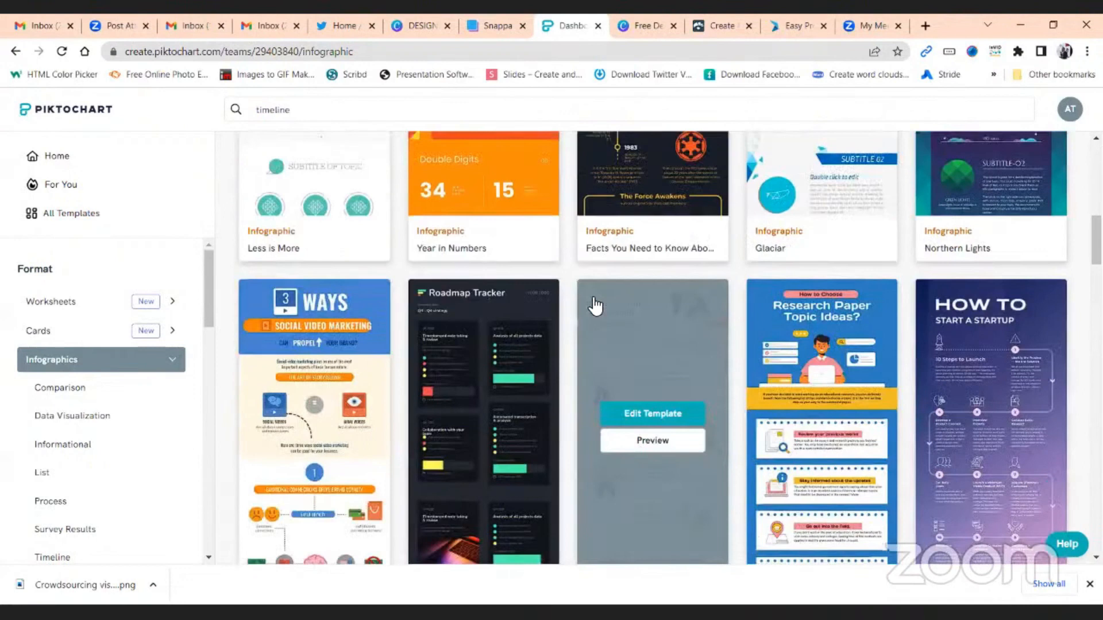
{"action": "scroll", "coordinate": [595, 306], "scroll_direction": "down", "scroll_amount": 7}
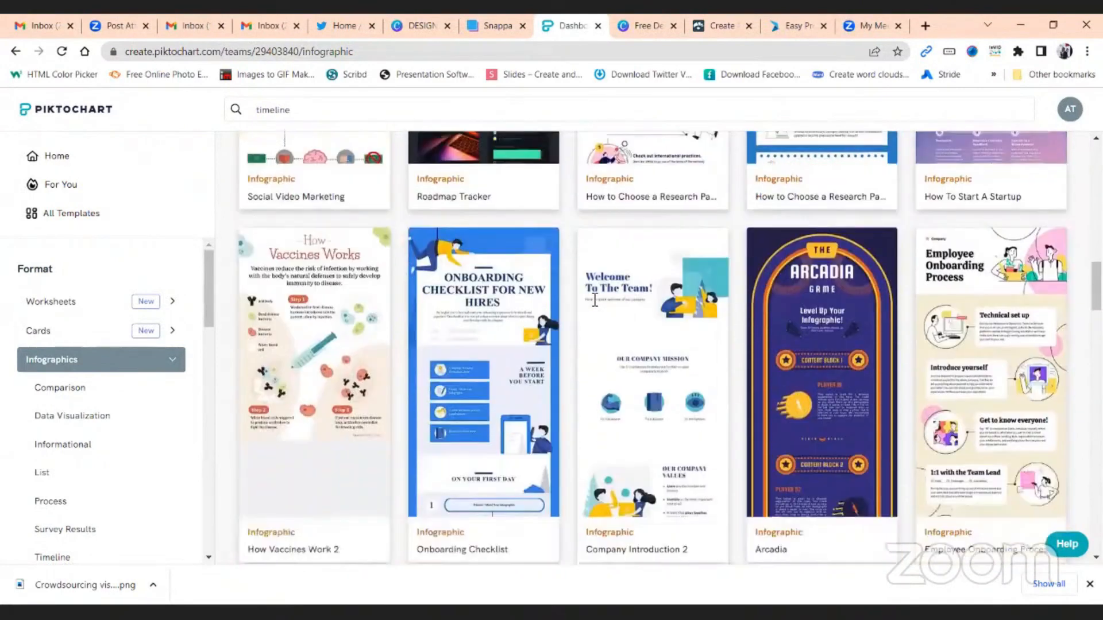
{"action": "scroll", "coordinate": [595, 301], "scroll_direction": "down", "scroll_amount": 3}
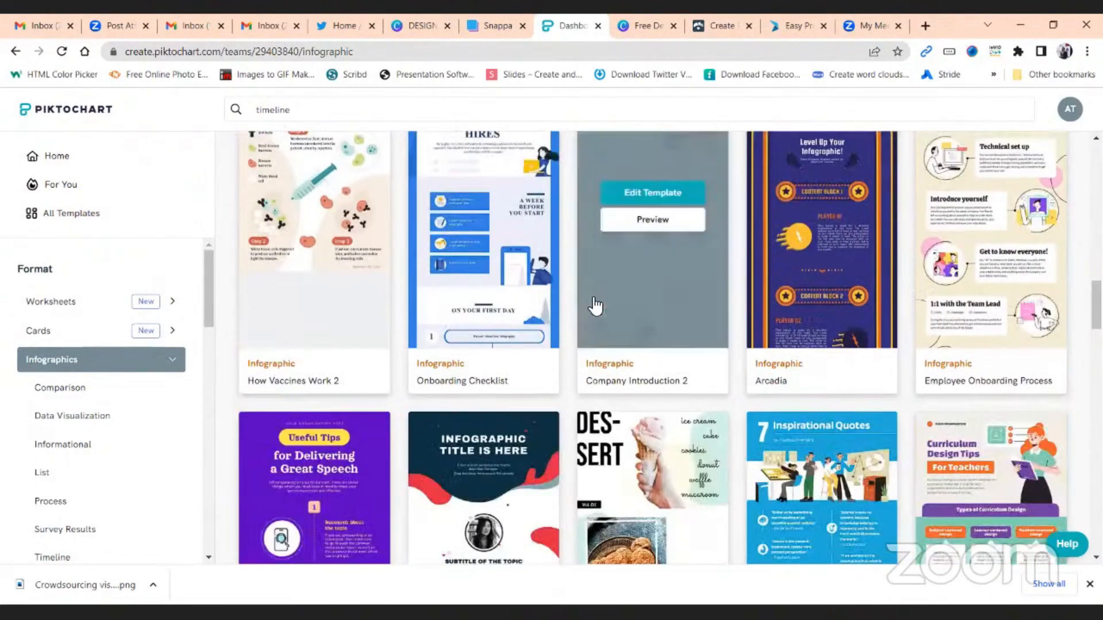
{"action": "scroll", "coordinate": [595, 305], "scroll_direction": "down", "scroll_amount": 7}
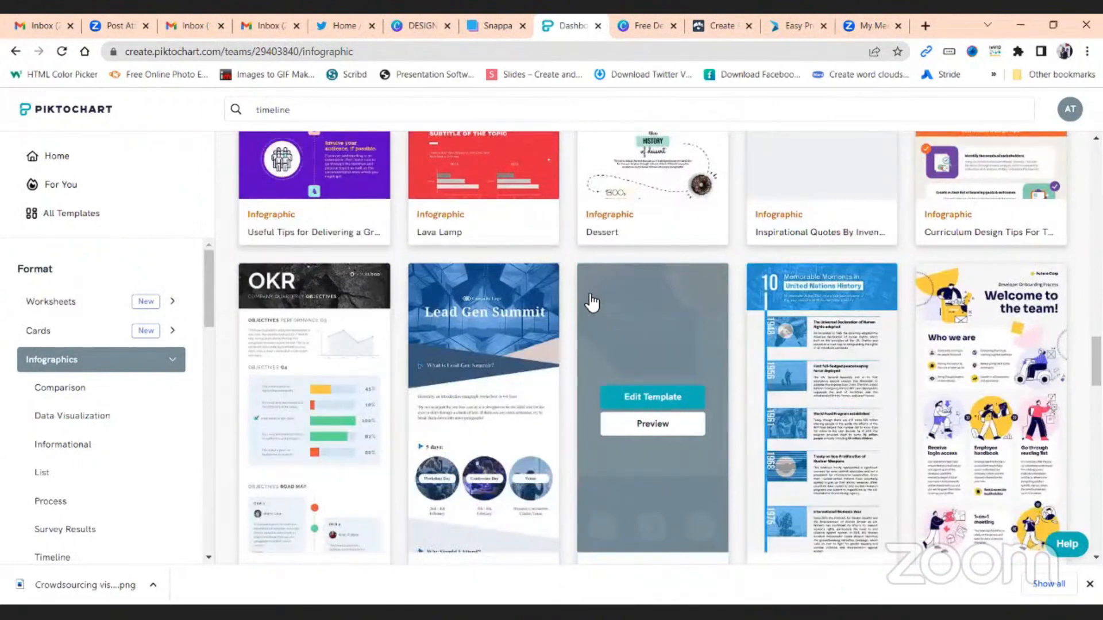
{"action": "scroll", "coordinate": [573, 295], "scroll_direction": "down", "scroll_amount": 1}
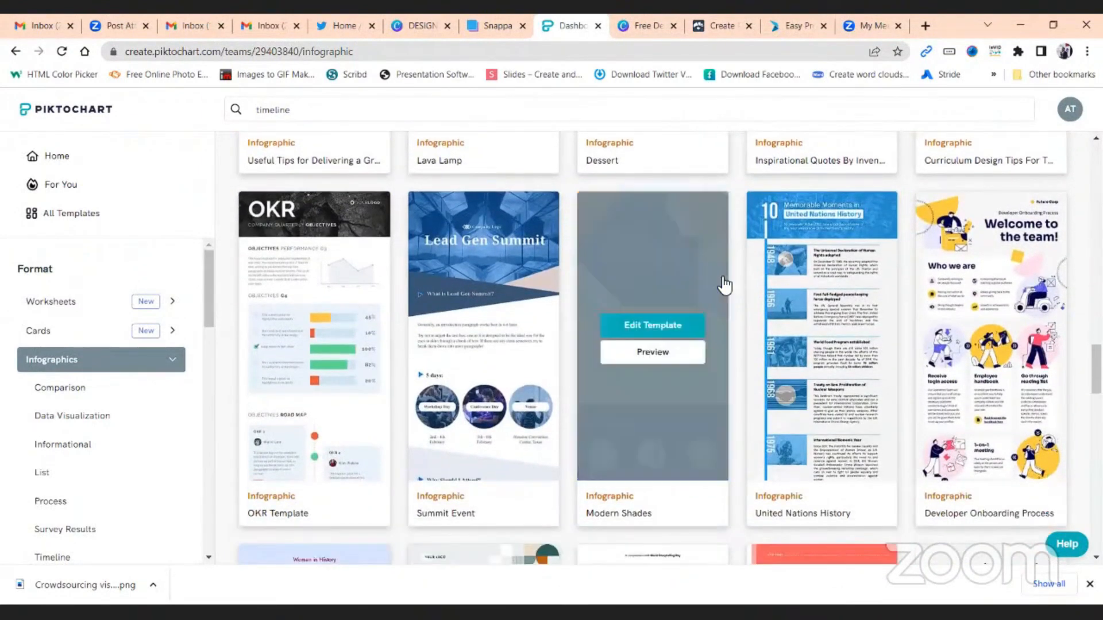
Step: Open the United Nations History infographic template for editing and look through its dated sections
{"action": "mouse_move", "coordinate": [844, 305]}
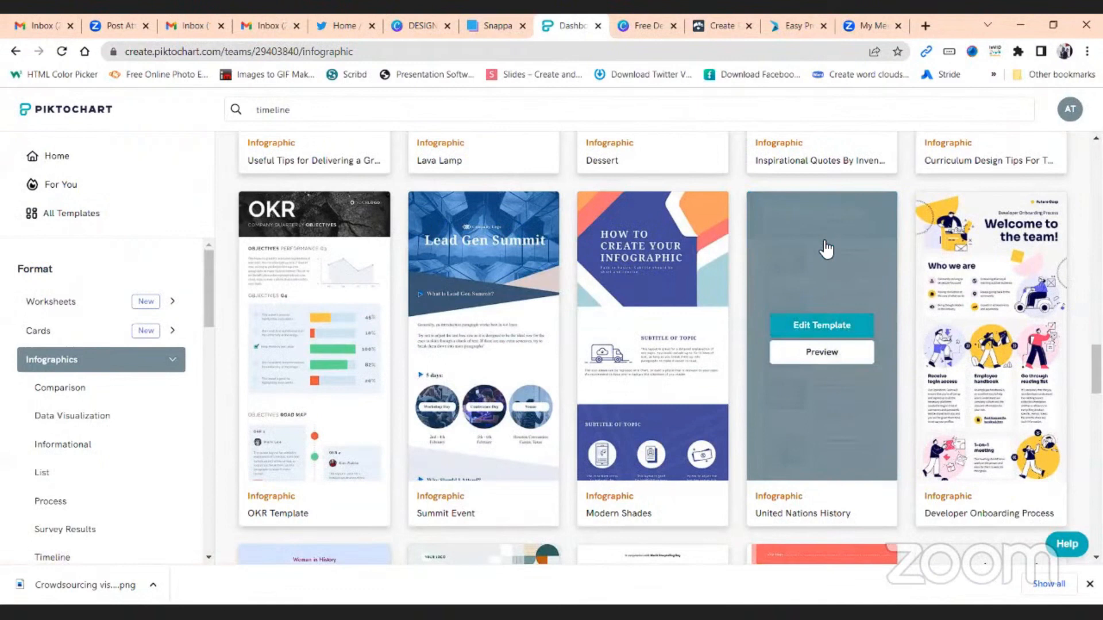
{"action": "left_click", "coordinate": [836, 334]}
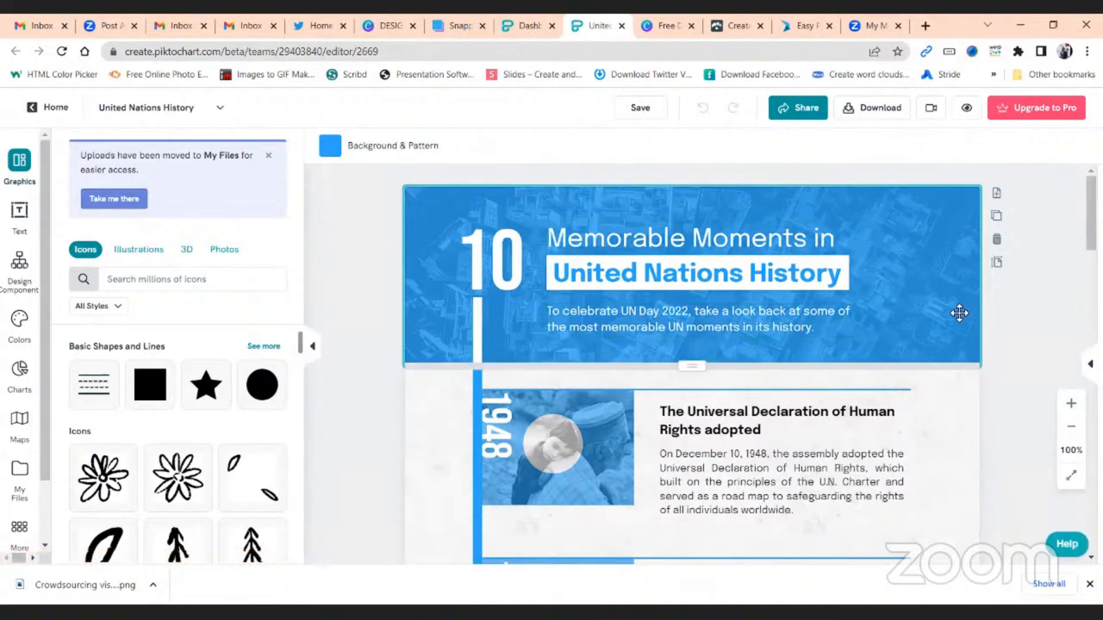
{"action": "scroll", "coordinate": [954, 316], "scroll_direction": "down", "scroll_amount": 5}
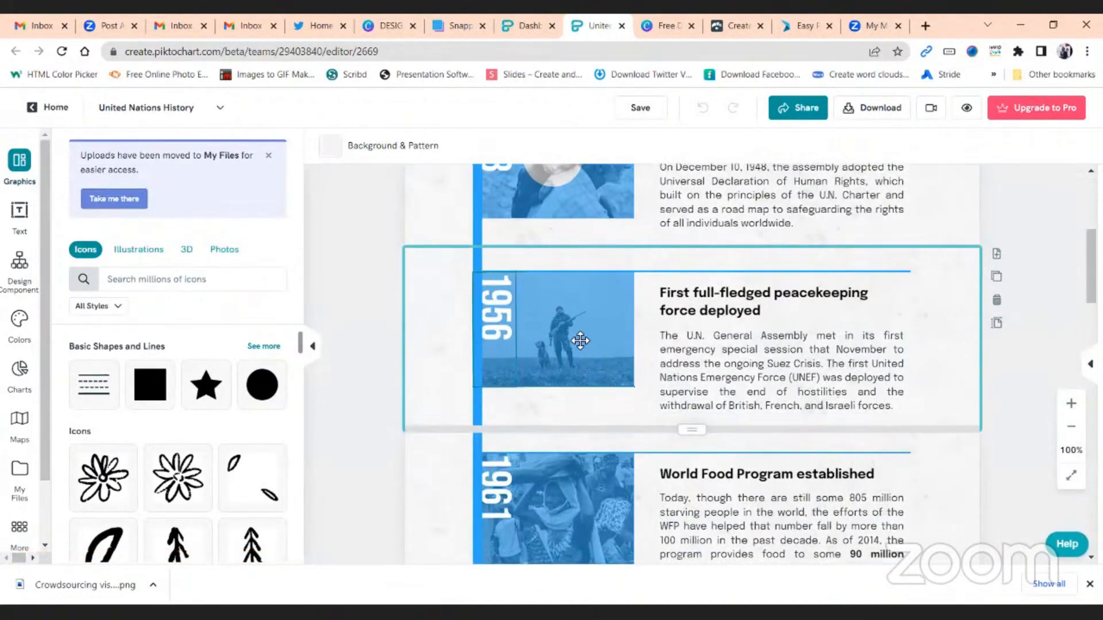
{"action": "scroll", "coordinate": [558, 341], "scroll_direction": "down", "scroll_amount": 4}
{"action": "scroll", "coordinate": [558, 340], "scroll_direction": "down", "scroll_amount": 7}
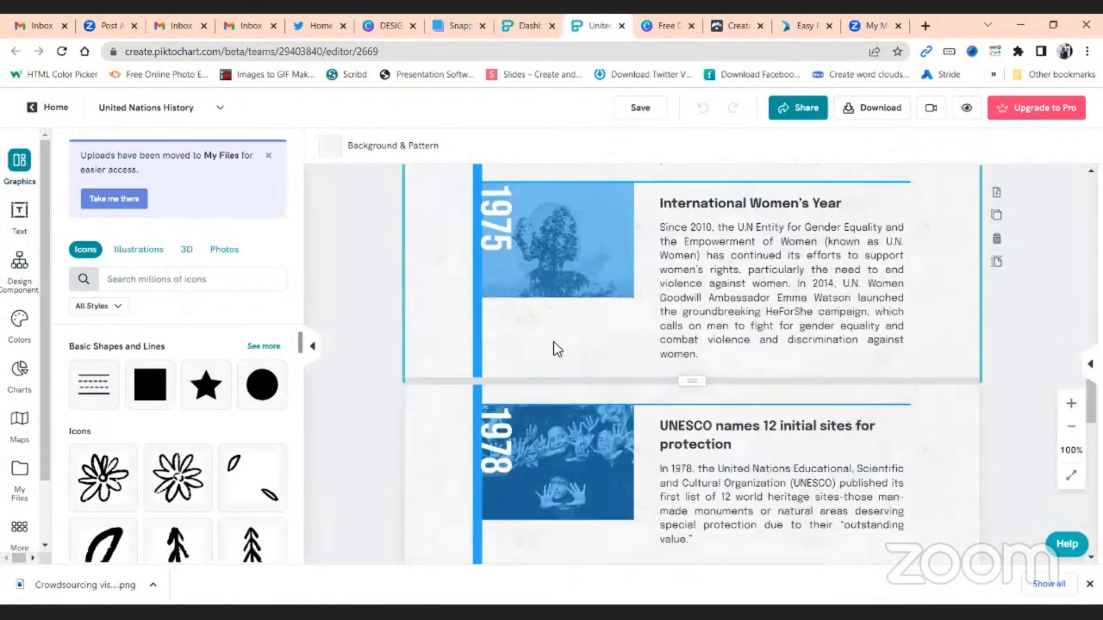
{"action": "scroll", "coordinate": [554, 342], "scroll_direction": "up", "scroll_amount": 4}
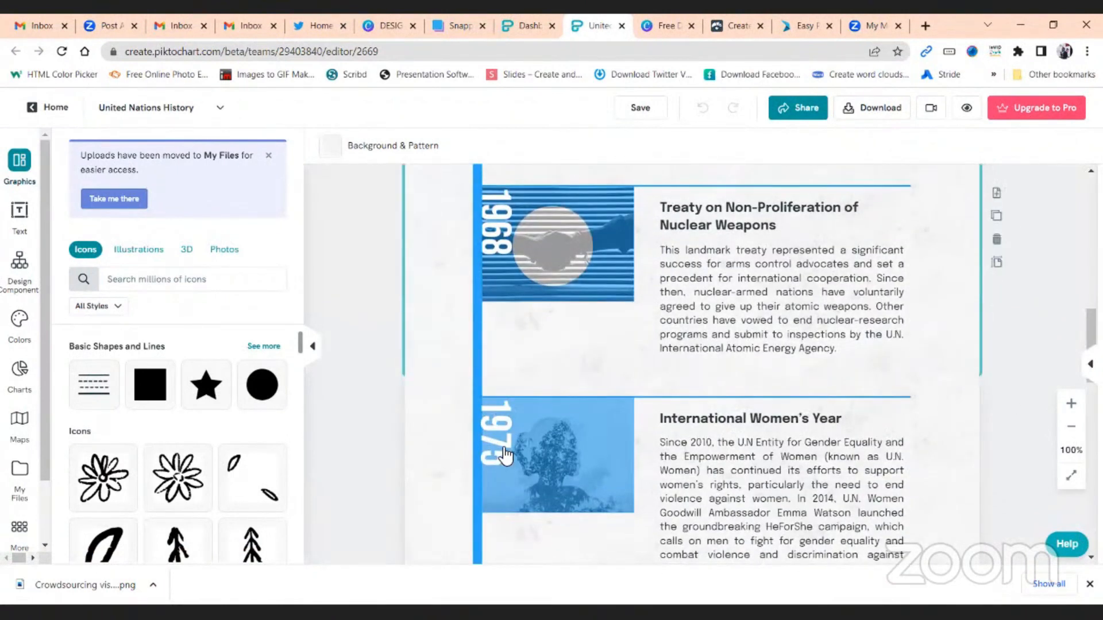
{"action": "scroll", "coordinate": [504, 454], "scroll_direction": "up", "scroll_amount": 7}
{"action": "scroll", "coordinate": [504, 454], "scroll_direction": "up", "scroll_amount": 6}
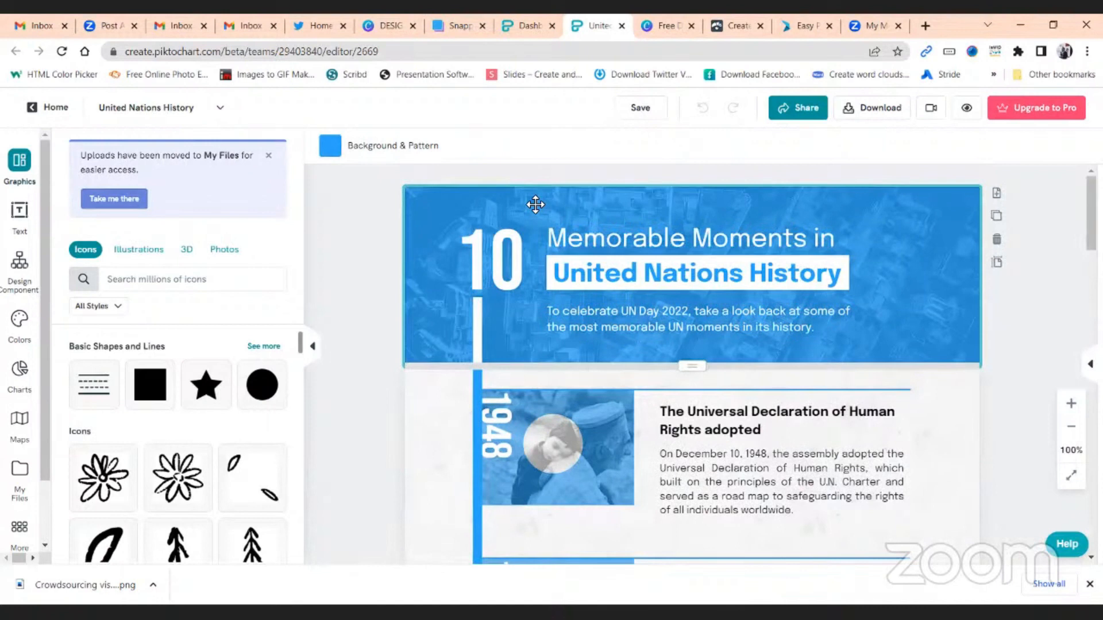
Step: Replace the heading's first line, "Memorable Moments in", with "Past Presidents of Uganda"
{"action": "left_click", "coordinate": [600, 250]}
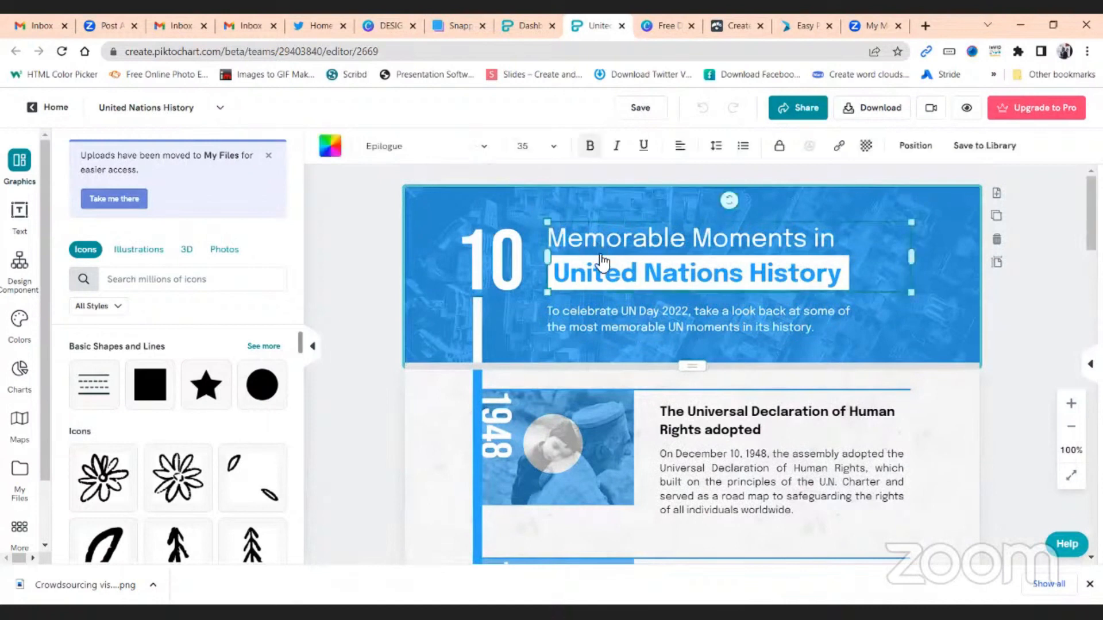
{"action": "left_click", "coordinate": [610, 329]}
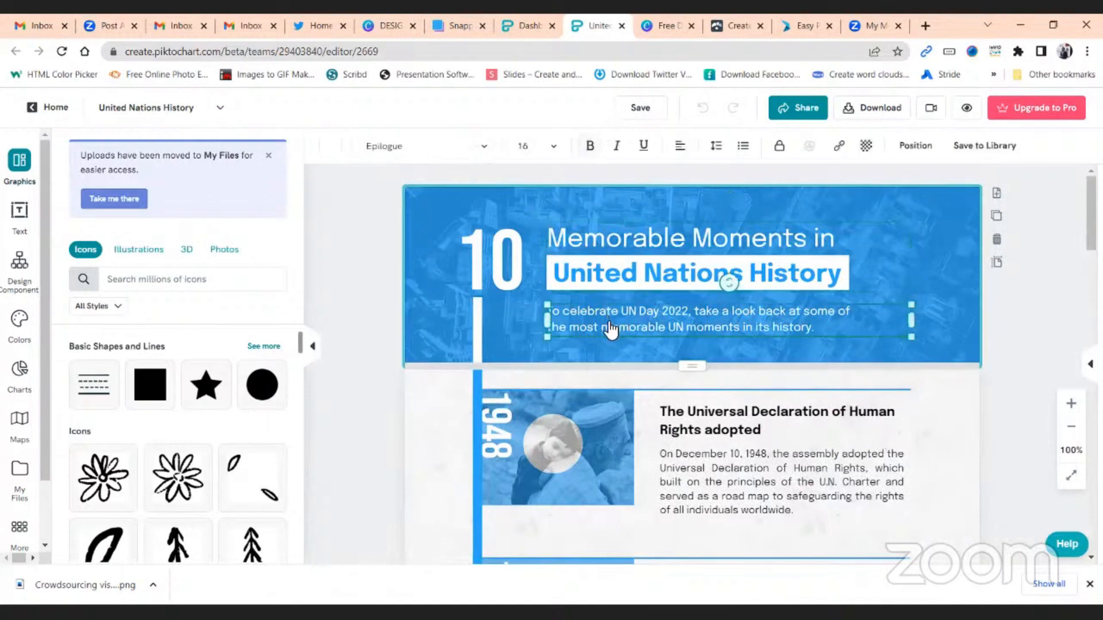
{"action": "left_click", "coordinate": [629, 240]}
{"action": "triple_click", "coordinate": [629, 240]}
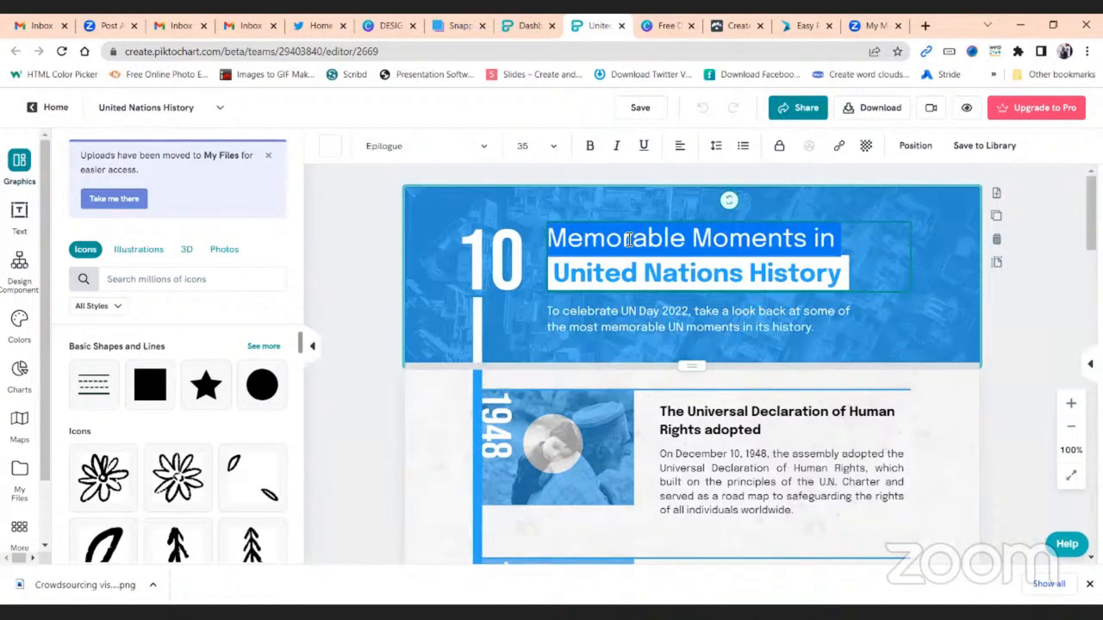
{"action": "type", "text": "Past "}
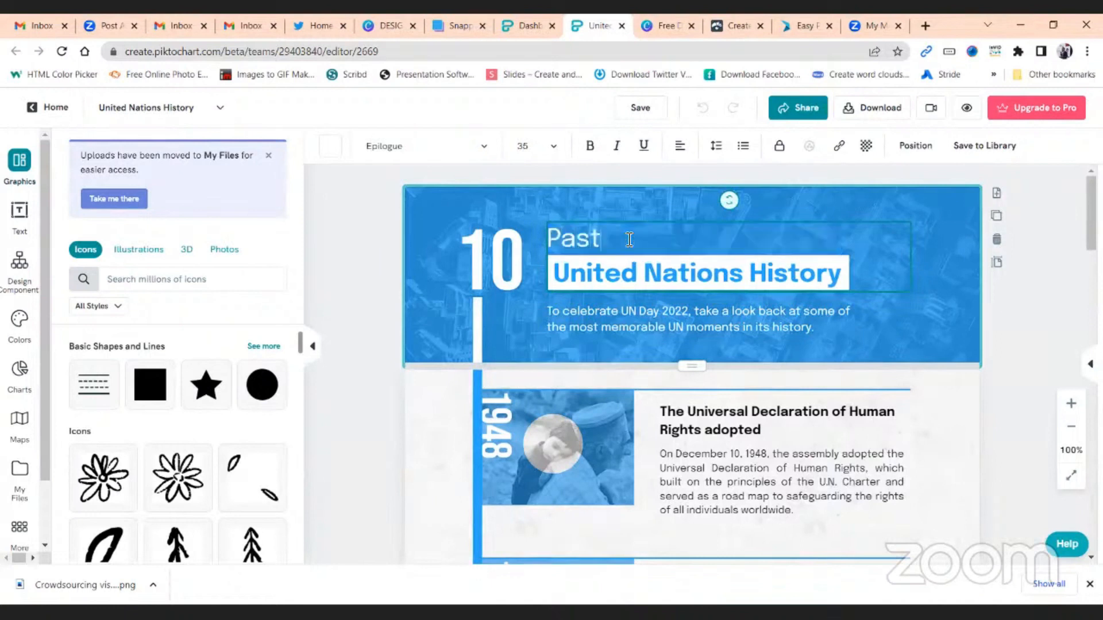
{"action": "type", "text": "Presi"}
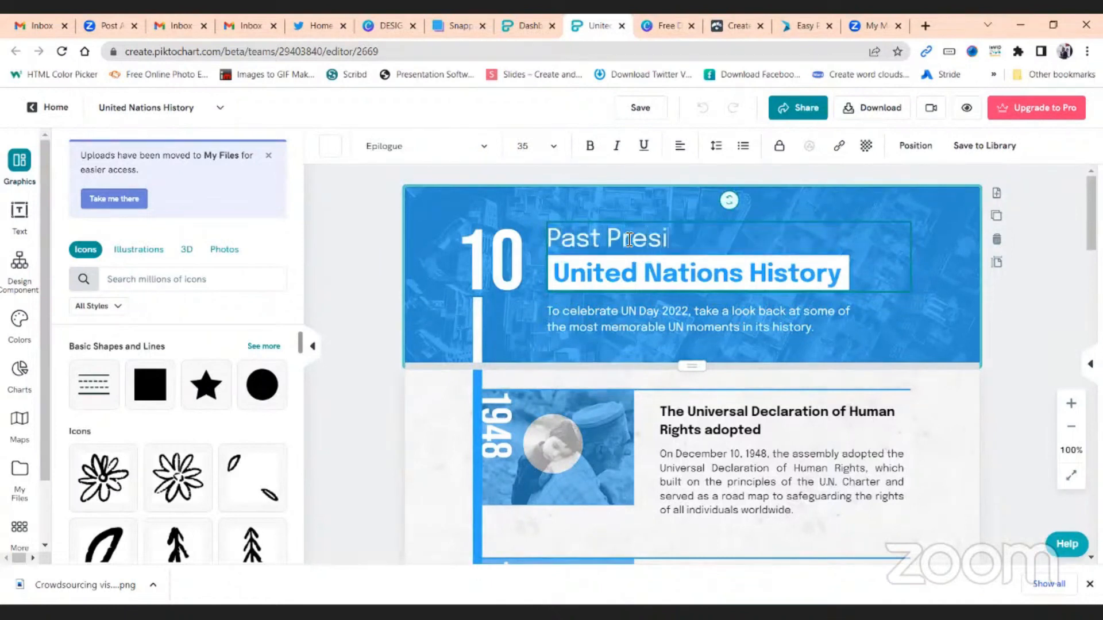
{"action": "type", "text": "dents "}
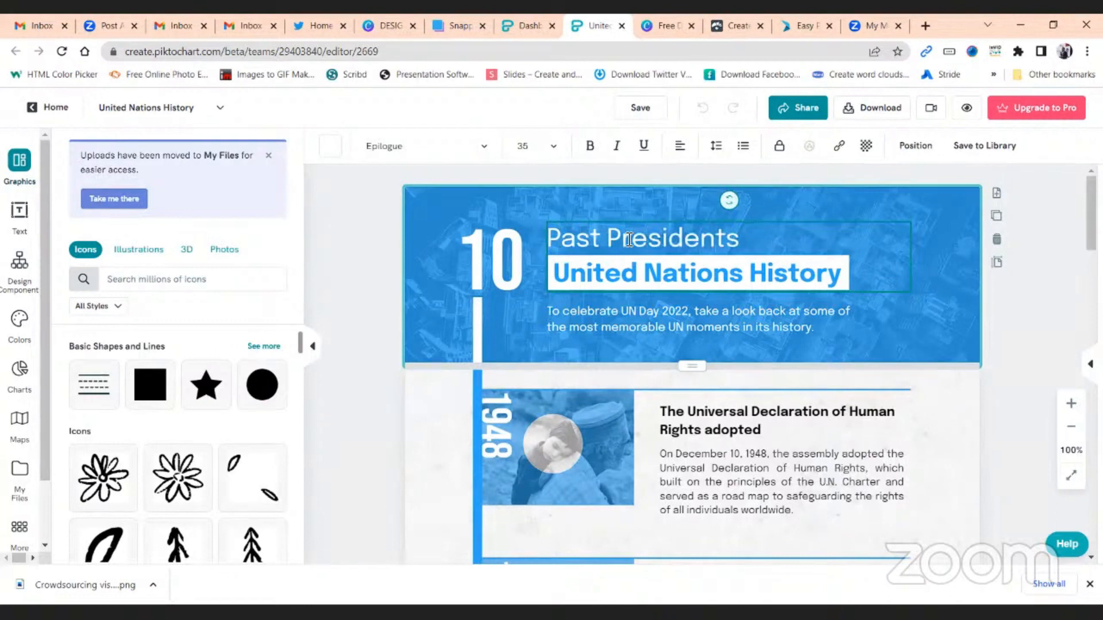
{"action": "type", "text": "of Uganda"}
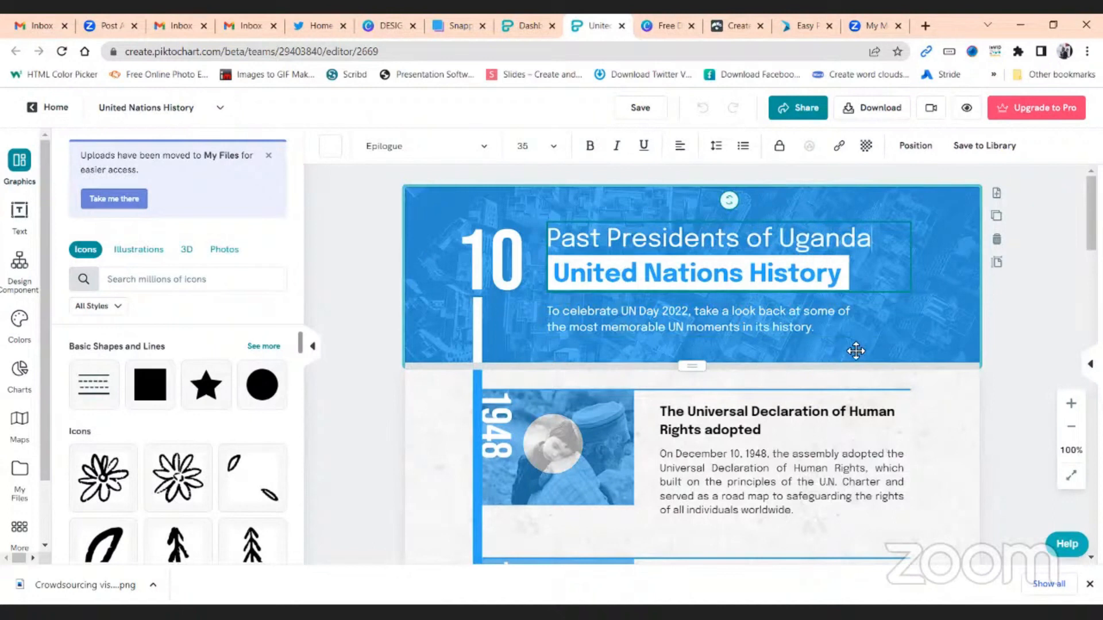
Step: Scale the heading text box down slightly, to a font size of about 33.1
{"action": "left_click", "coordinate": [858, 315]}
{"action": "left_click", "coordinate": [818, 288]}
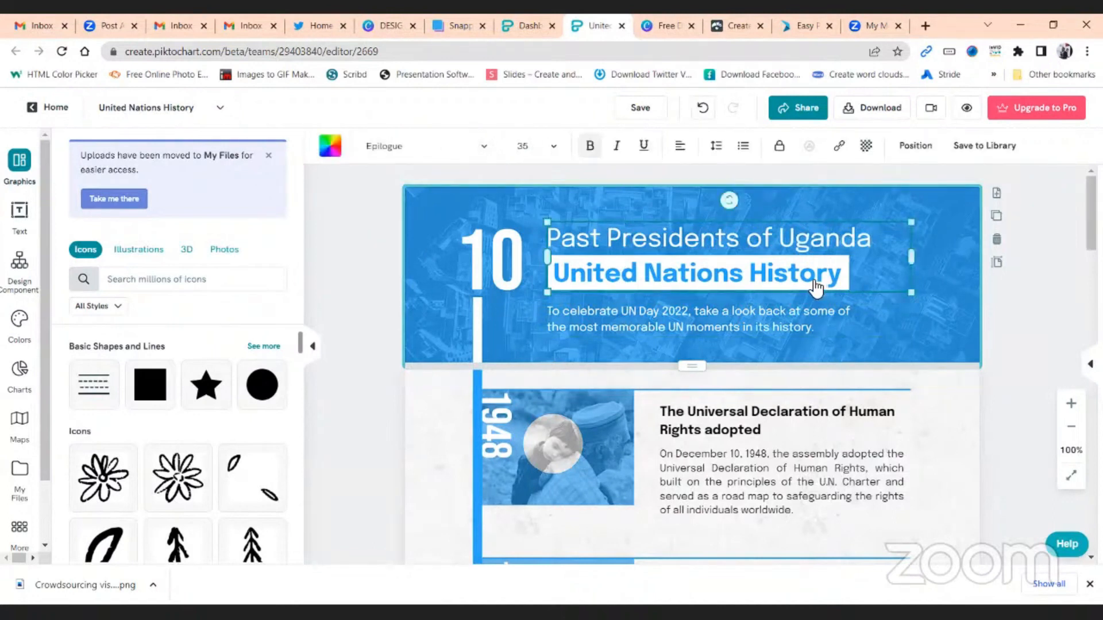
{"action": "left_click_drag", "start_coordinate": [918, 227], "coordinate": [899, 258]}
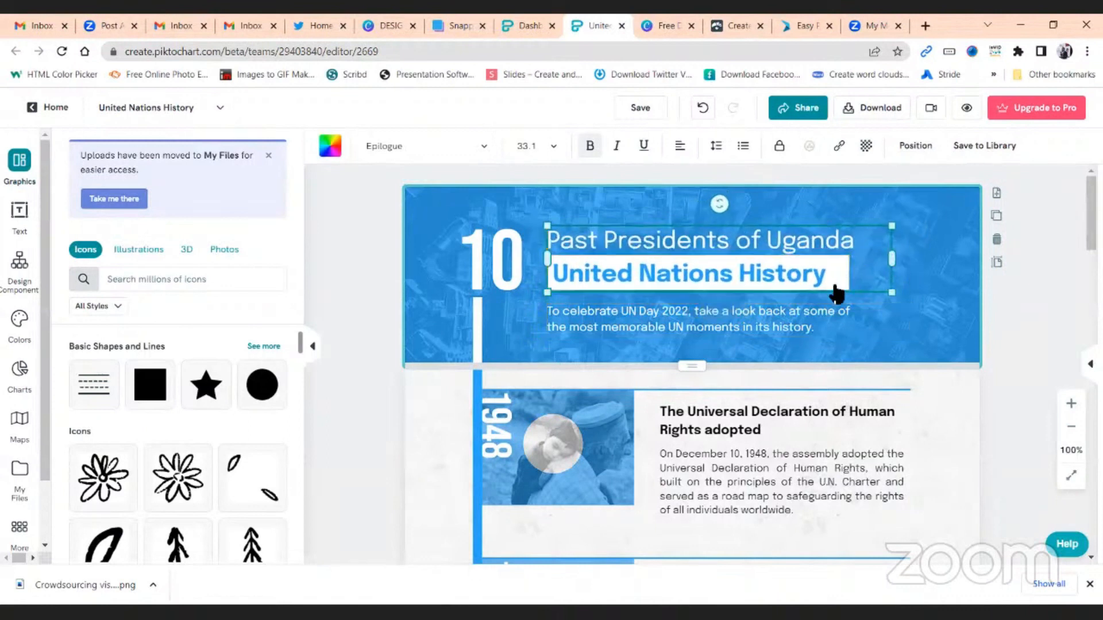
Step: Move the heading aside, delete the white bar behind its second line, and place the heading back beside the number 10
{"action": "left_click_drag", "start_coordinate": [837, 291], "coordinate": [850, 237]}
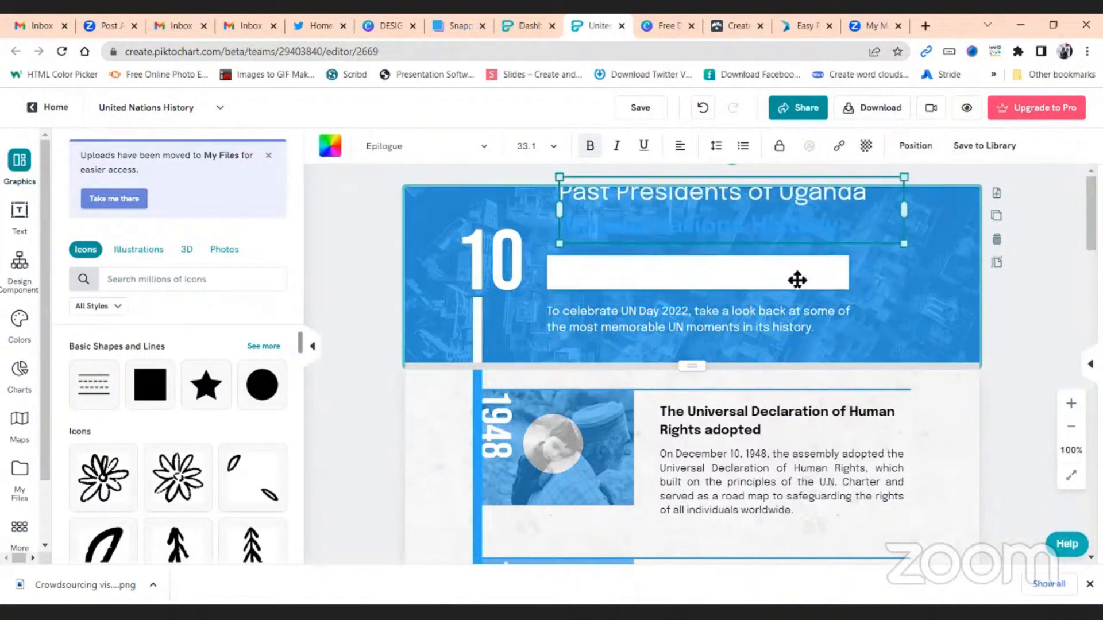
{"action": "left_click", "coordinate": [796, 280]}
{"action": "key", "text": "Delete"}
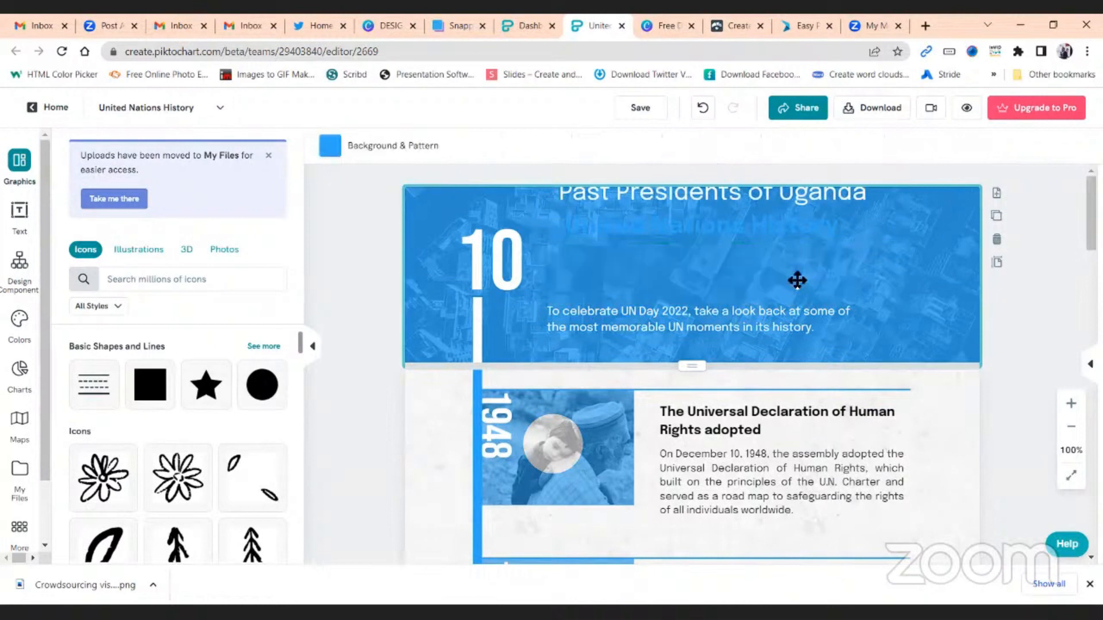
{"action": "left_click", "coordinate": [770, 231]}
{"action": "left_click_drag", "start_coordinate": [769, 231], "coordinate": [751, 279]}
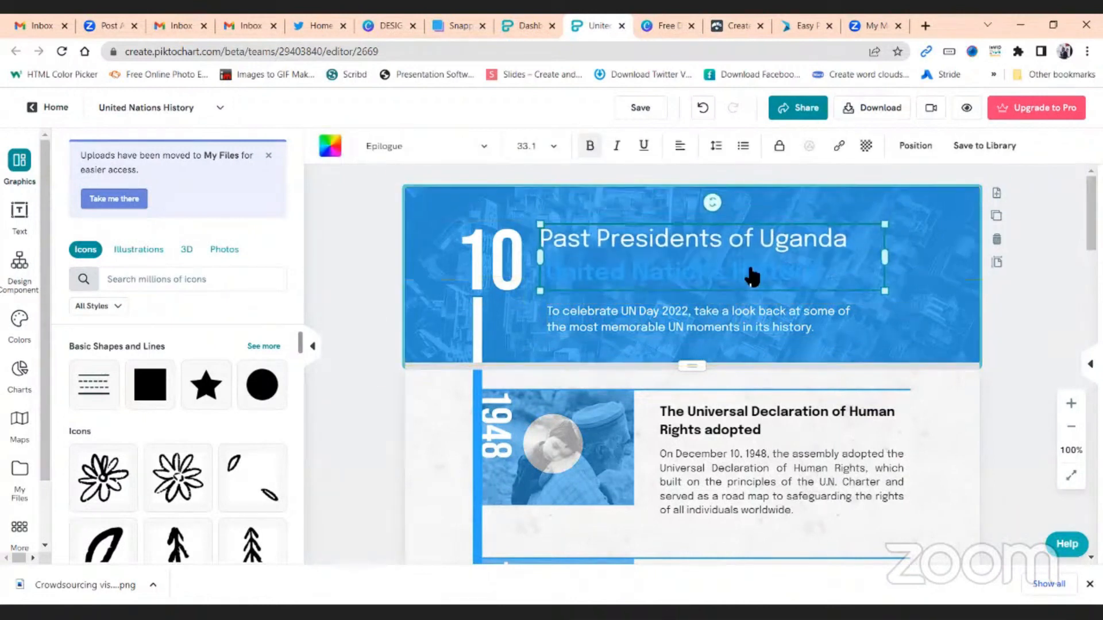
Step: Delete the "United Nations History" line from the heading text
{"action": "left_click", "coordinate": [807, 275]}
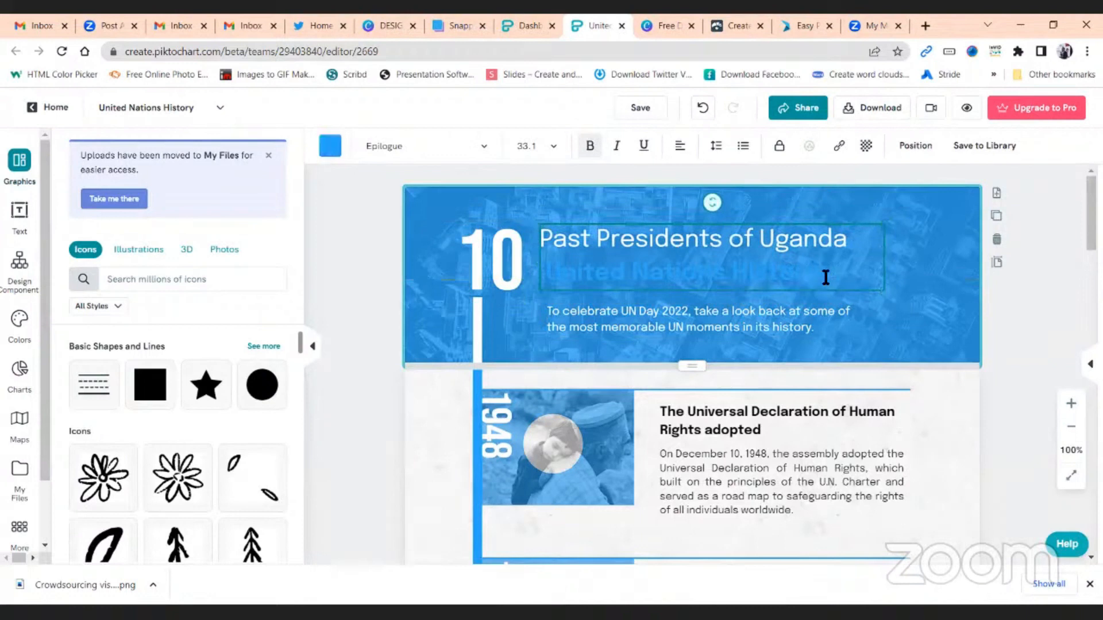
{"action": "key", "text": "BackSpace"}
{"action": "key", "text": "BackSpace"}
{"action": "key", "text": "BackSpace"}
{"action": "key", "text": "BackSpace"}
{"action": "key", "text": "BackSpace"}
{"action": "key", "text": "BackSpace"}
{"action": "key", "text": "BackSpace"}
{"action": "key", "text": "BackSpace"}
{"action": "key", "text": "BackSpace"}
{"action": "key", "text": "BackSpace"}
{"action": "key", "text": "BackSpace"}
{"action": "key", "text": "BackSpace"}
{"action": "key", "text": "BackSpace"}
{"action": "key", "text": "BackSpace"}
{"action": "key", "text": "BackSpace"}
{"action": "key", "text": "BackSpace"}
{"action": "key", "text": "BackSpace"}
{"action": "key", "text": "BackSpace"}
{"action": "key", "text": "BackSpace"}
{"action": "key", "text": "BackSpace"}
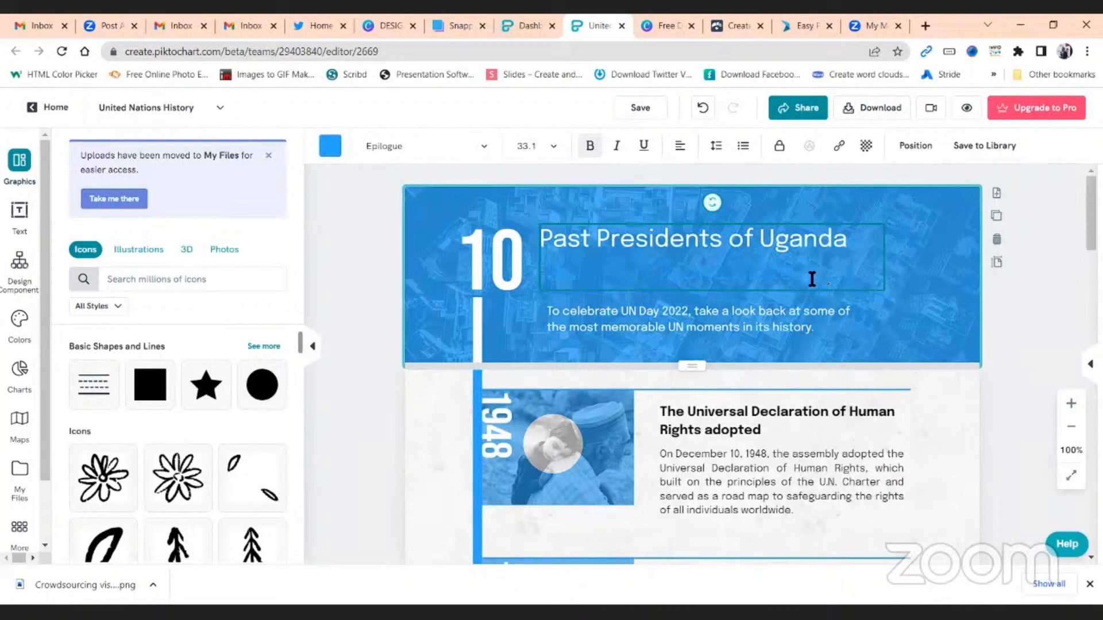
{"action": "left_click", "coordinate": [379, 325]}
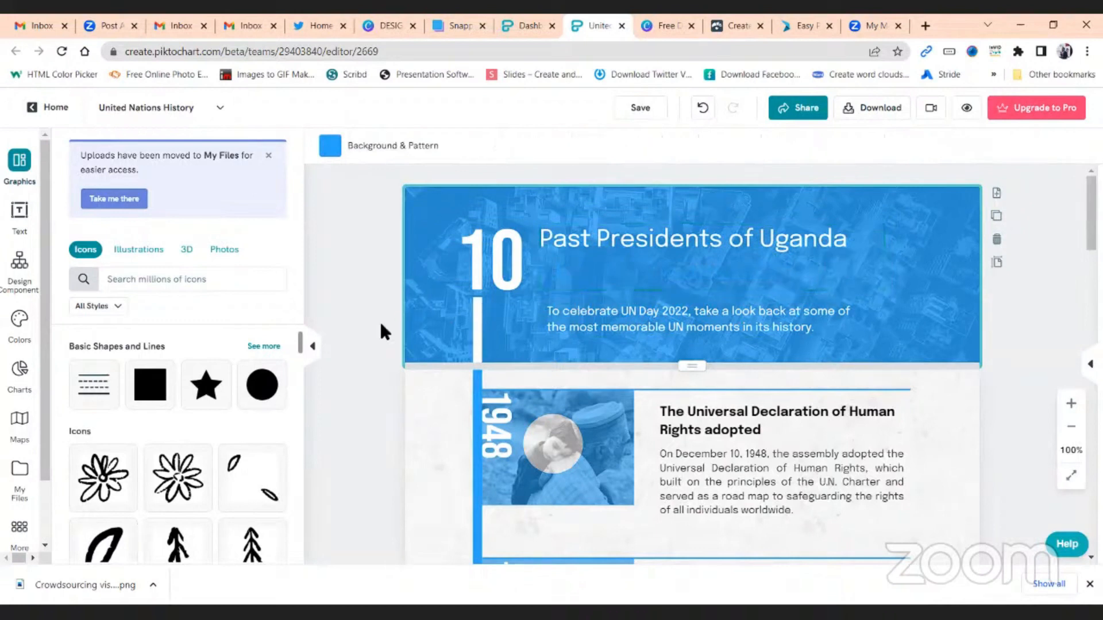
Step: Replace the subtitle under the heading with "Celebrating Uganda's heritage for the past 60 years"
{"action": "left_click", "coordinate": [640, 327]}
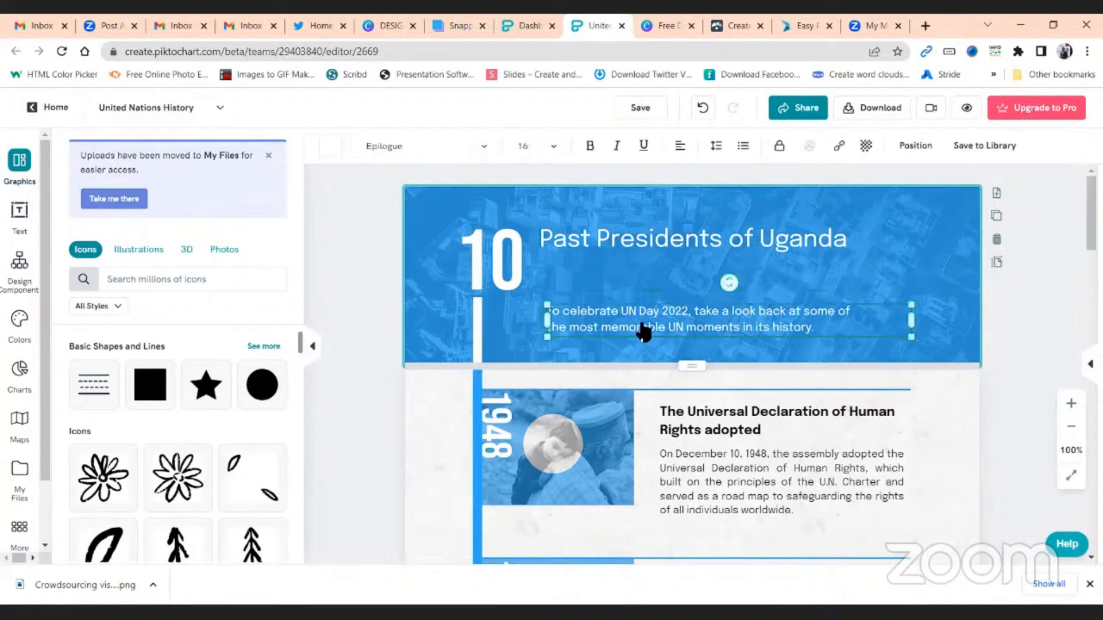
{"action": "double_click", "coordinate": [761, 329]}
{"action": "left_click", "coordinate": [824, 332]}
{"action": "left_click_drag", "start_coordinate": [823, 332], "coordinate": [570, 309]}
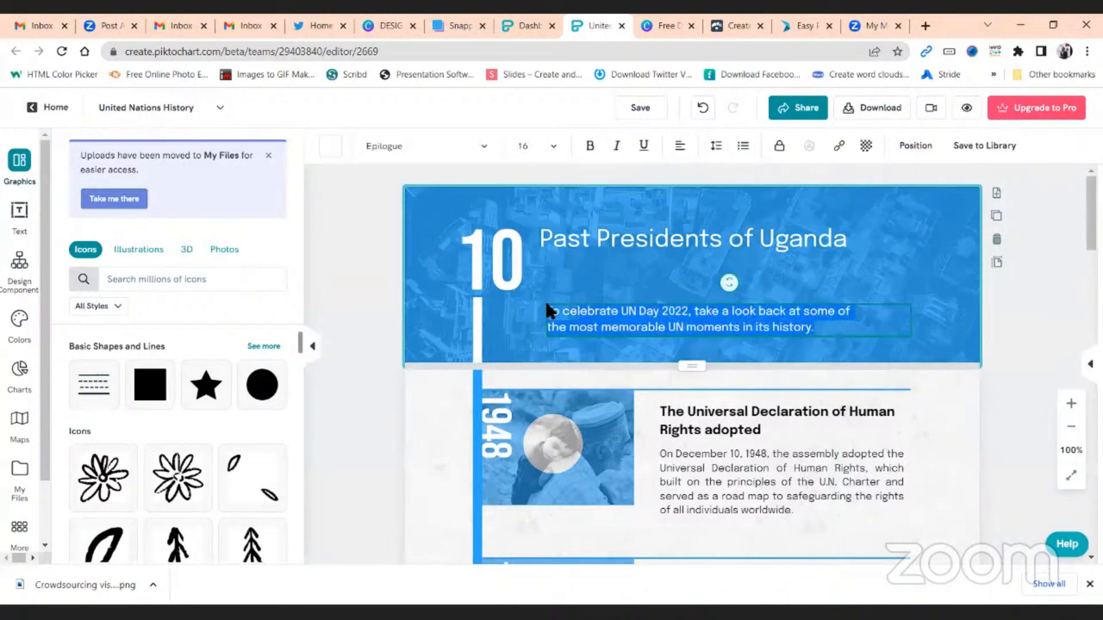
{"action": "type", "text": "C"}
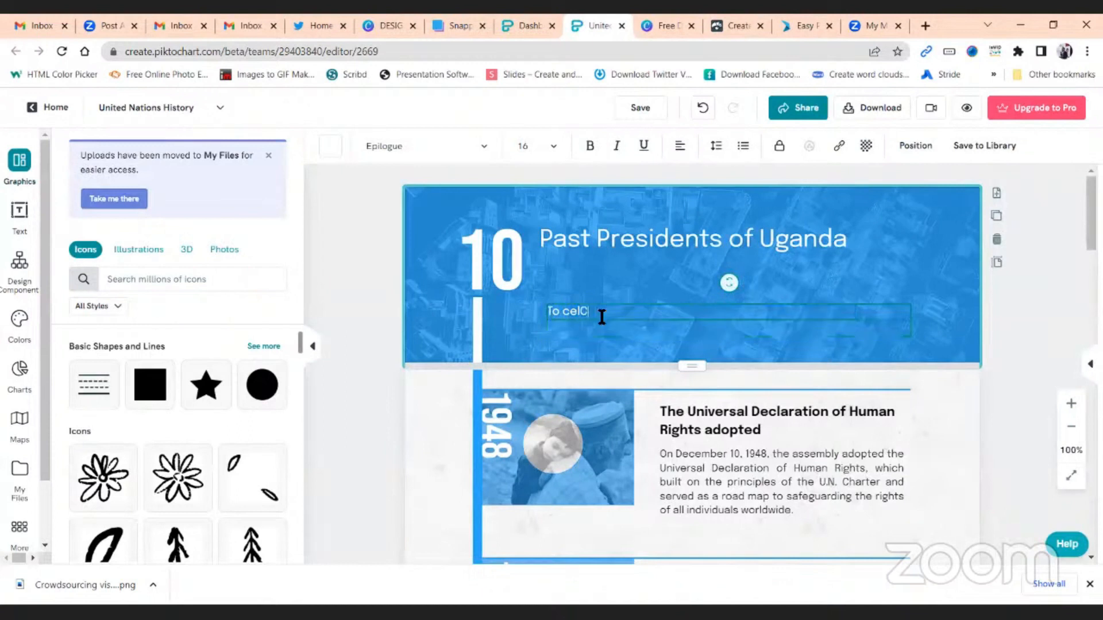
{"action": "key", "text": "BackSpace"}
{"action": "key", "text": "BackSpace"}
{"action": "key", "text": "BackSpace"}
{"action": "key", "text": "BackSpace"}
{"action": "key", "text": "BackSpace"}
{"action": "key", "text": "BackSpace"}
{"action": "key", "text": "BackSpace"}
{"action": "type", "text": "Celebrating Uganda's heritage"}
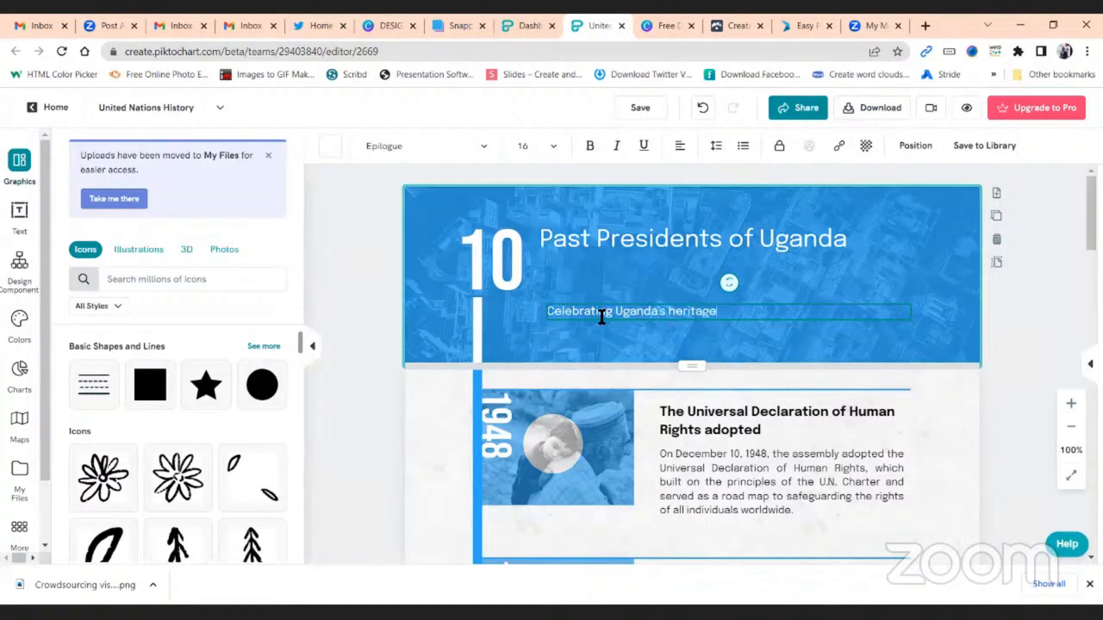
{"action": "type", "text": " for the pas"}
{"action": "key", "text": "BackSpace"}
{"action": "type", "text": "60 years"}
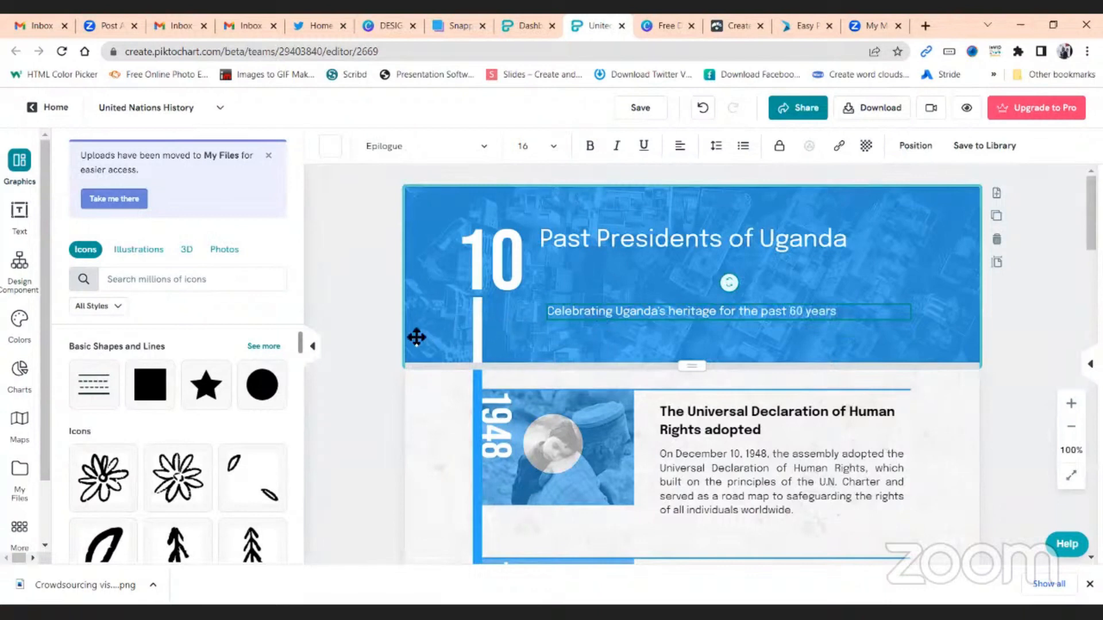
Step: Finish editing the subtitle and dismiss the "Add a Graphic" tip
{"action": "left_click", "coordinate": [376, 332]}
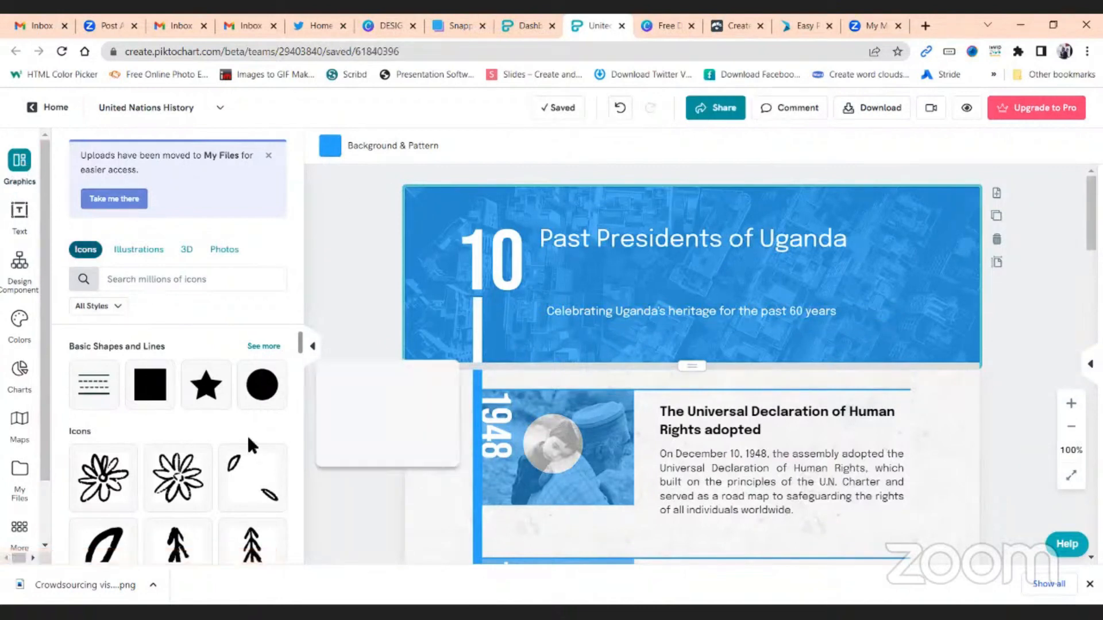
{"action": "scroll", "coordinate": [209, 406], "scroll_direction": "down", "scroll_amount": 3}
{"action": "scroll", "coordinate": [211, 406], "scroll_direction": "up", "scroll_amount": 3}
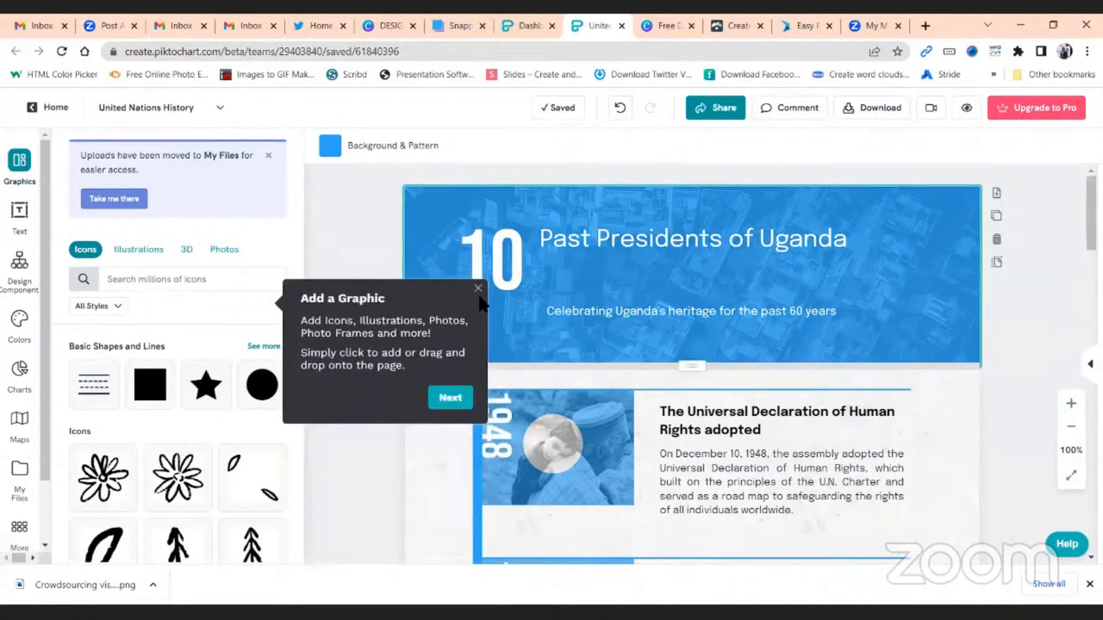
{"action": "left_click", "coordinate": [478, 288]}
{"action": "scroll", "coordinate": [211, 443], "scroll_direction": "down", "scroll_amount": 2}
{"action": "scroll", "coordinate": [210, 443], "scroll_direction": "down", "scroll_amount": 2}
{"action": "scroll", "coordinate": [209, 443], "scroll_direction": "up", "scroll_amount": 5}
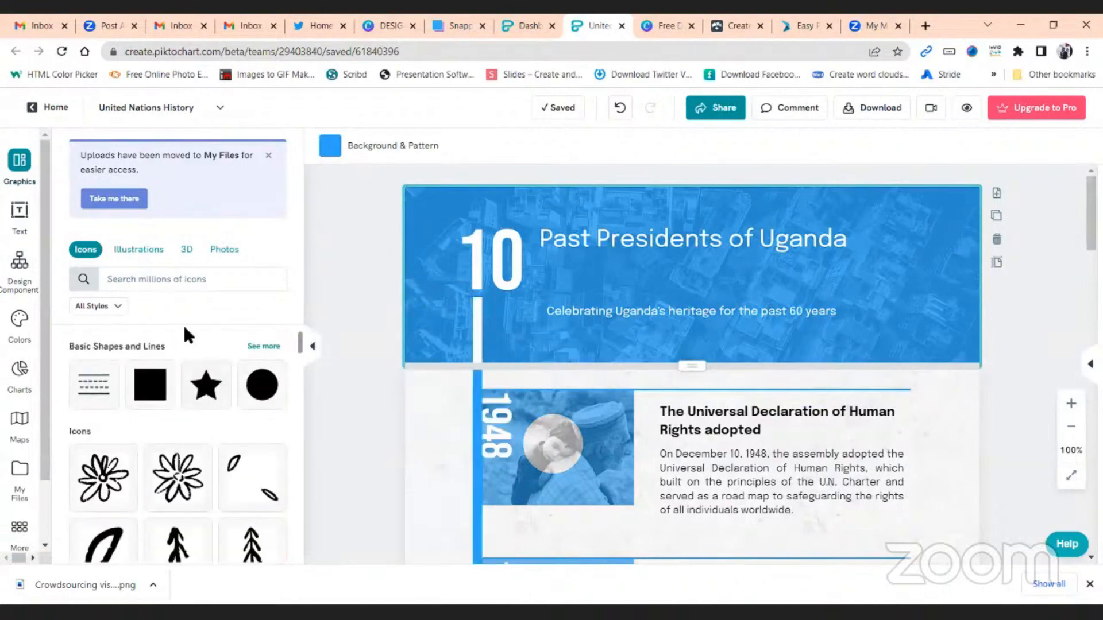
Step: Search the icon library for "government"
{"action": "left_click", "coordinate": [182, 286]}
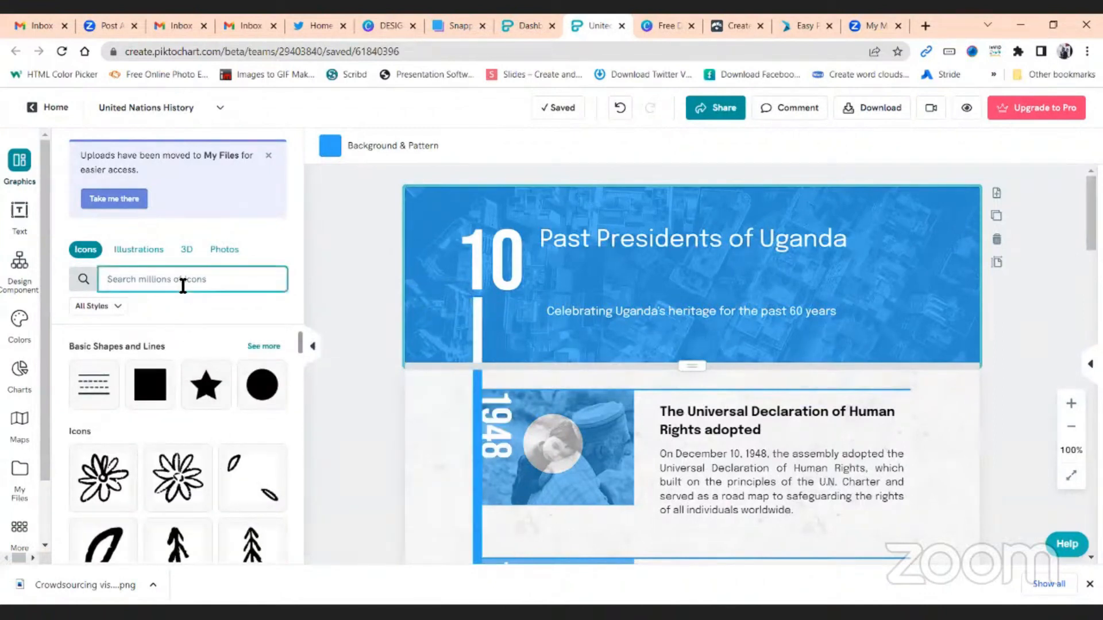
{"action": "type", "text": "g"}
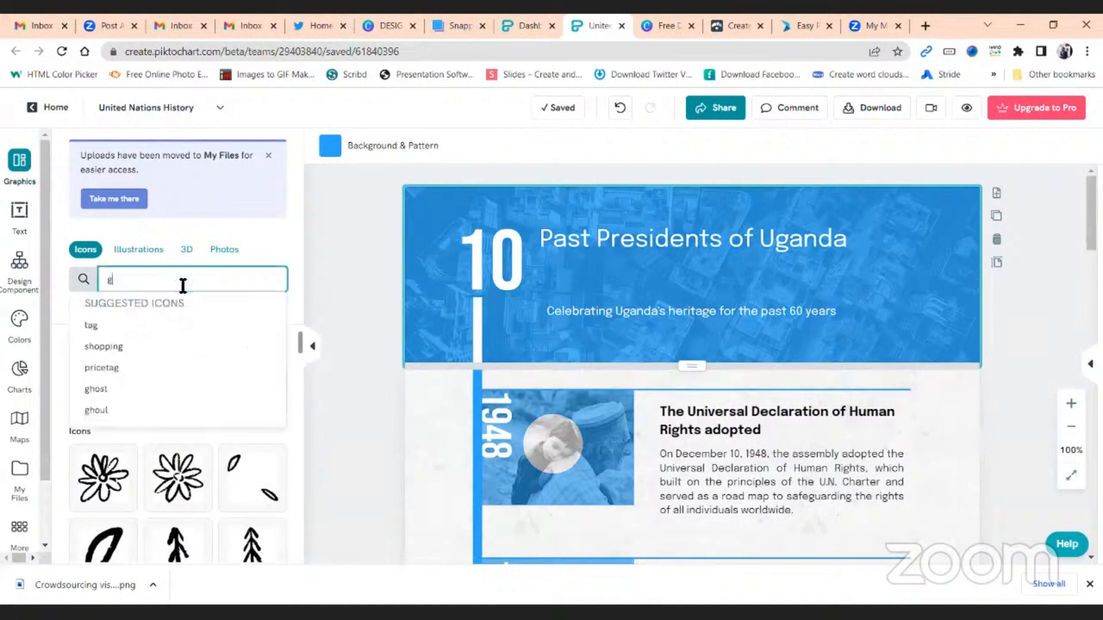
{"action": "type", "text": "overnment"}
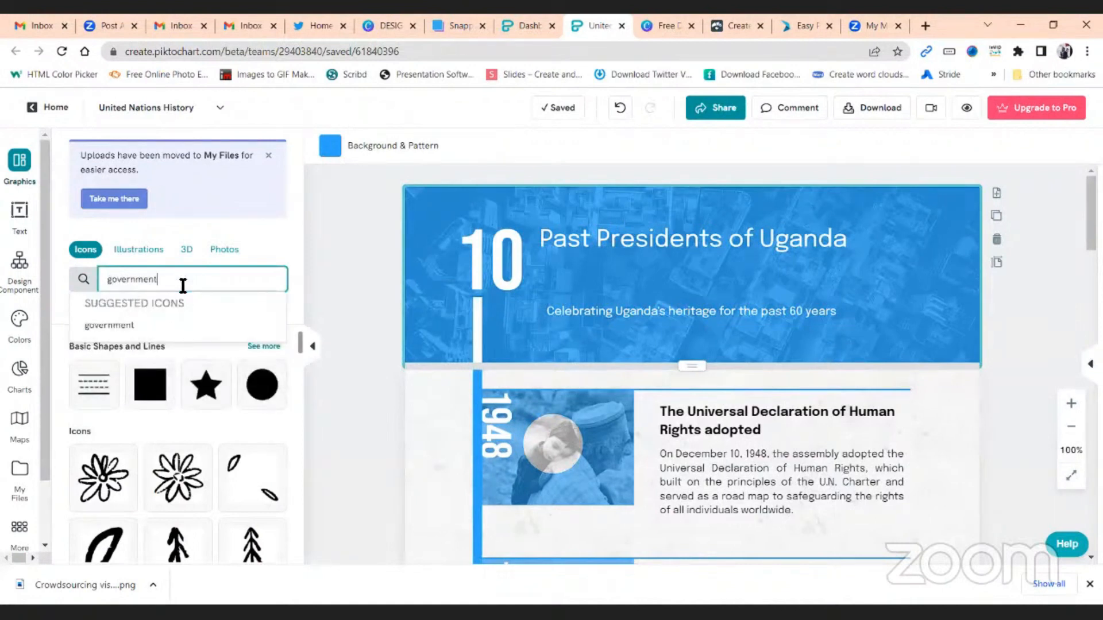
{"action": "key", "text": "Return"}
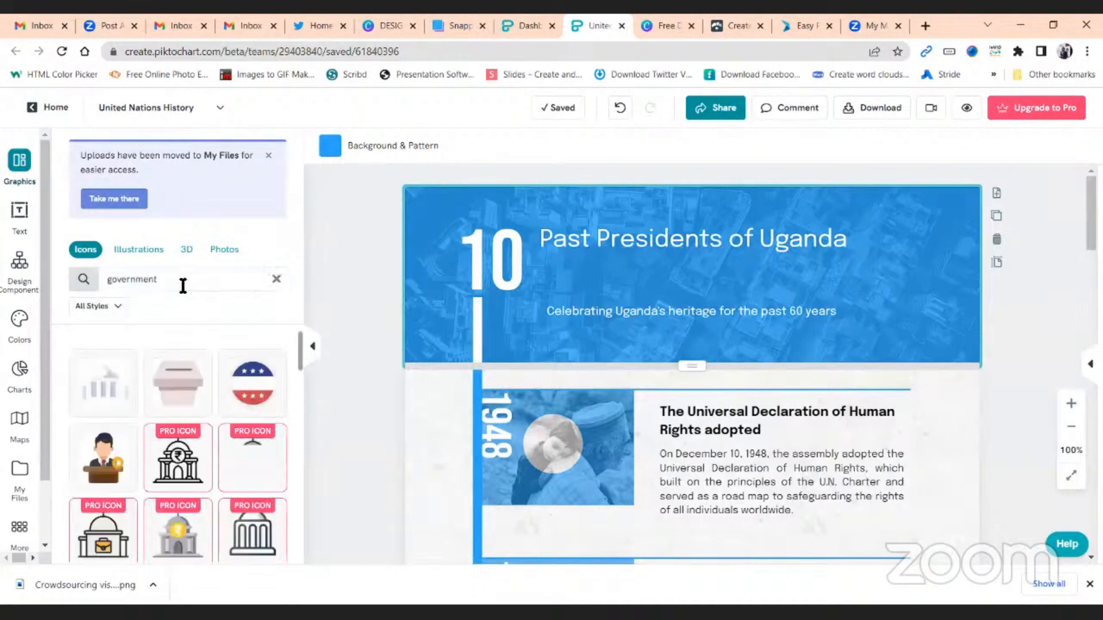
Step: Add the free white columned government building icon to the header and shrink it to fit between the heading and the subtitle
{"action": "mouse_move", "coordinate": [178, 457]}
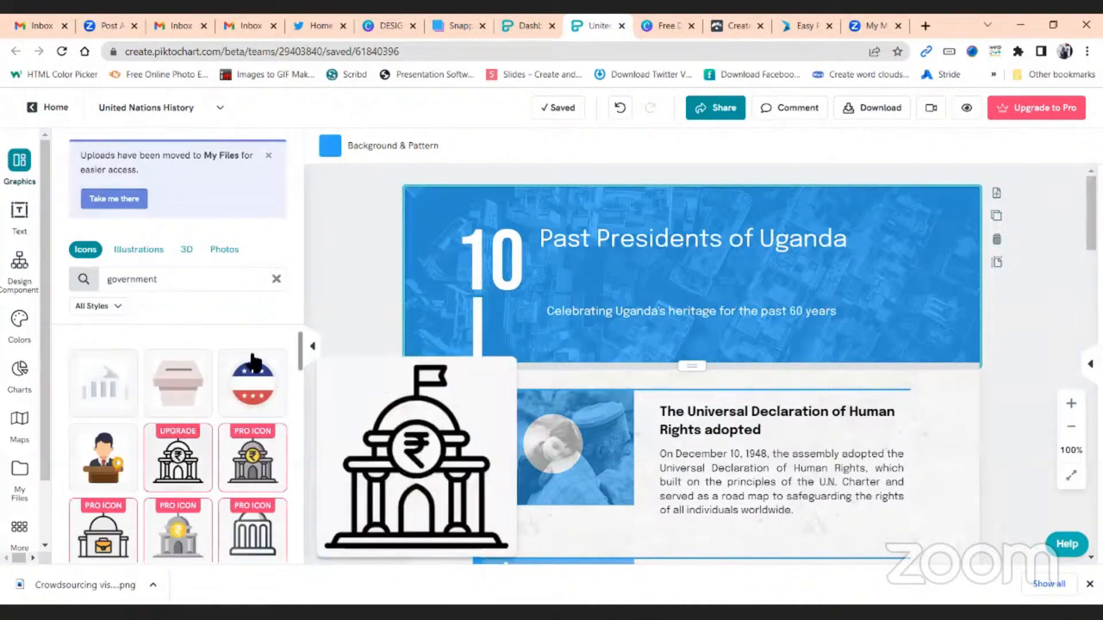
{"action": "mouse_move", "coordinate": [204, 415]}
{"action": "mouse_move", "coordinate": [178, 512]}
{"action": "mouse_move", "coordinate": [249, 452]}
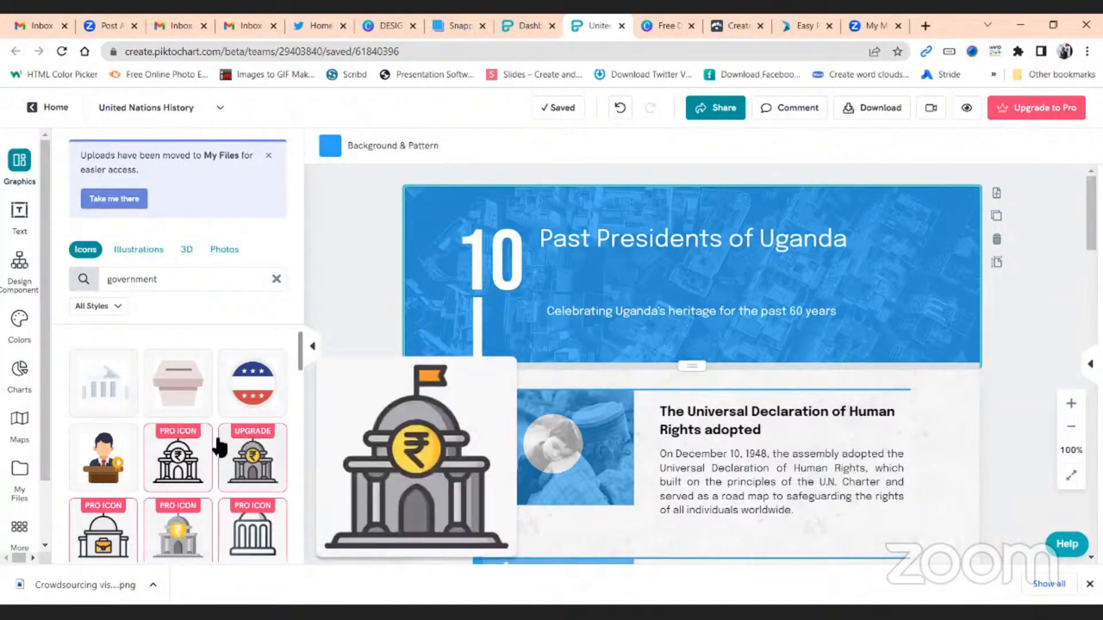
{"action": "scroll", "coordinate": [190, 437], "scroll_direction": "down", "scroll_amount": 4}
{"action": "scroll", "coordinate": [189, 433], "scroll_direction": "up", "scroll_amount": 4}
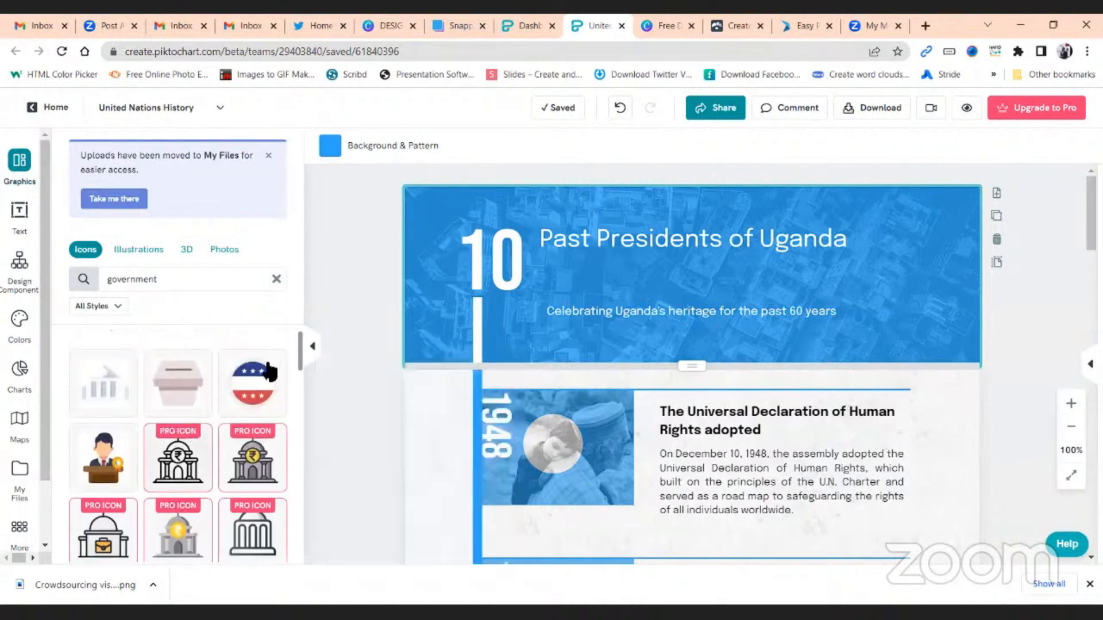
{"action": "scroll", "coordinate": [192, 413], "scroll_direction": "down", "scroll_amount": 1}
{"action": "scroll", "coordinate": [189, 425], "scroll_direction": "down", "scroll_amount": 5}
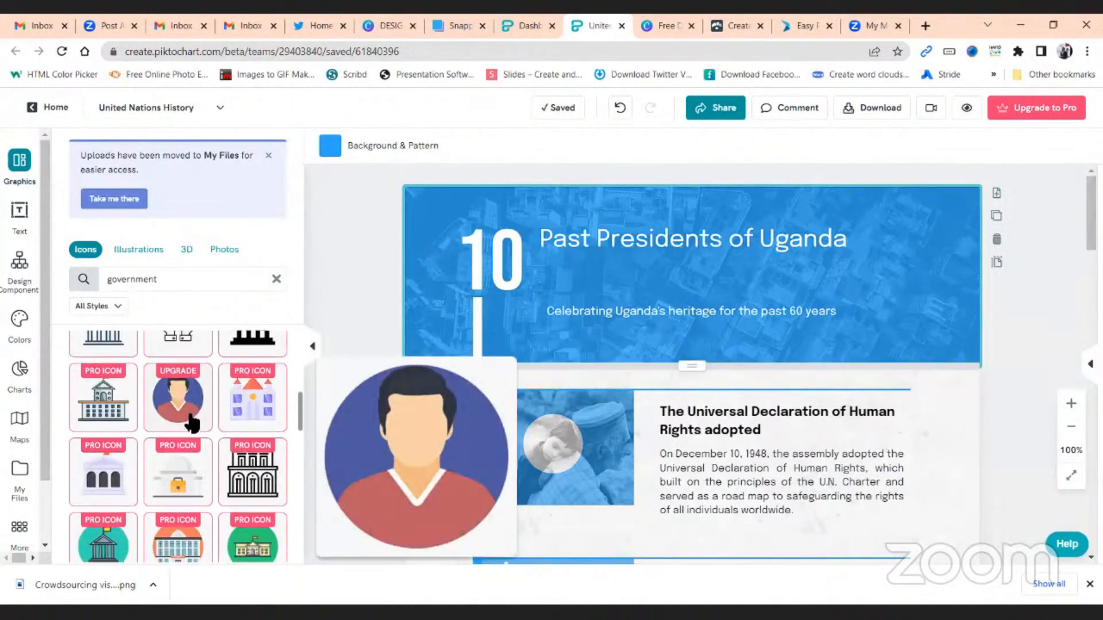
{"action": "scroll", "coordinate": [186, 444], "scroll_direction": "up", "scroll_amount": 6}
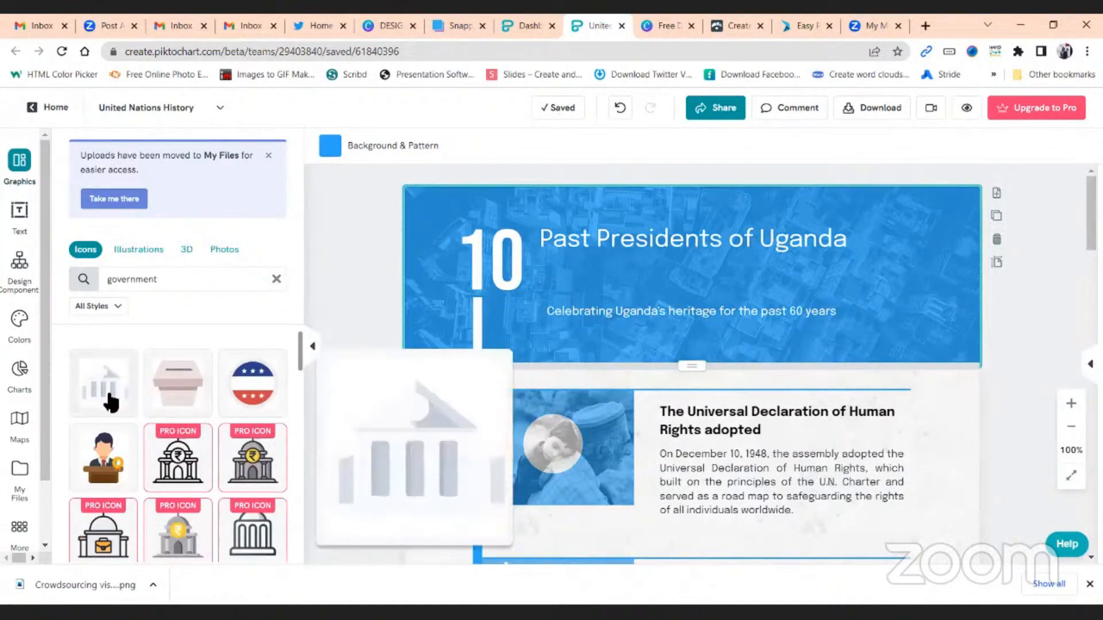
{"action": "left_click", "coordinate": [110, 402]}
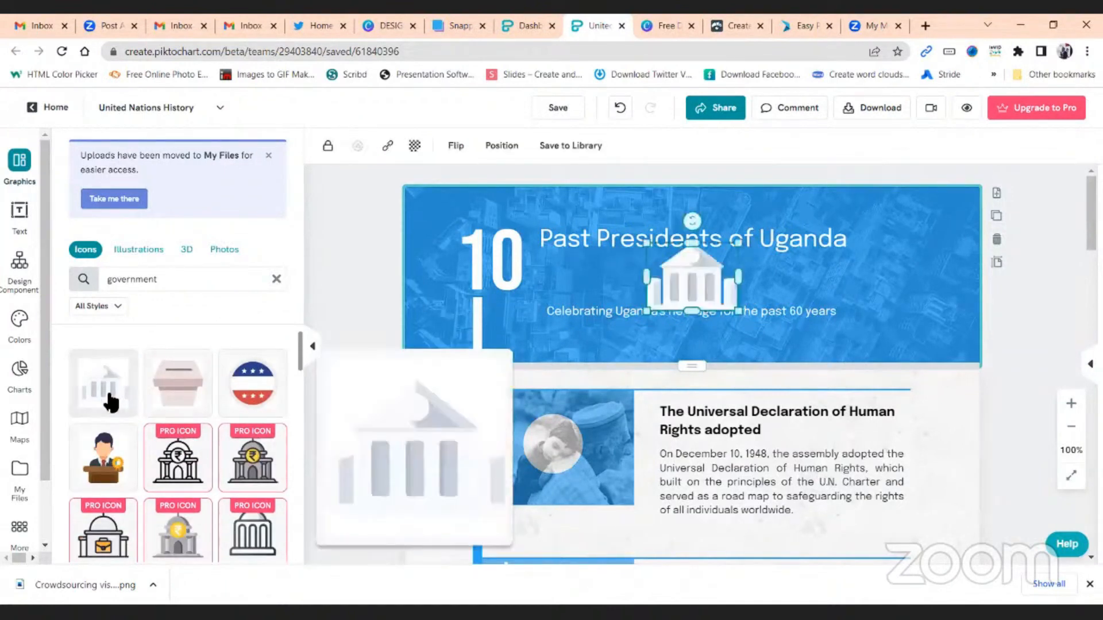
{"action": "left_click_drag", "start_coordinate": [646, 245], "coordinate": [694, 281]}
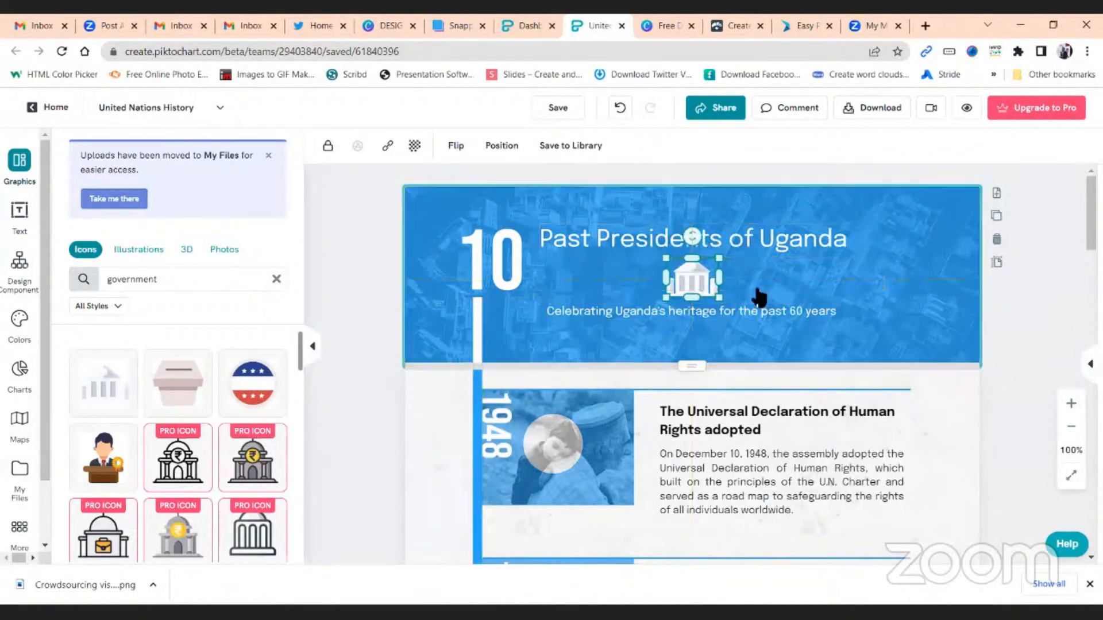
{"action": "left_click", "coordinate": [1022, 327]}
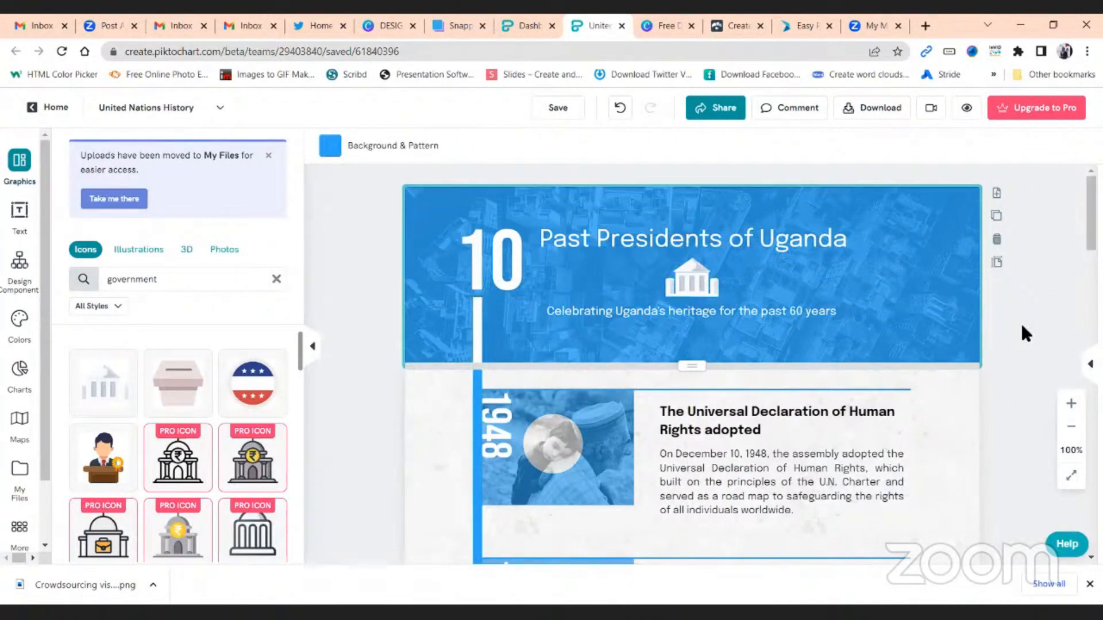
Step: Switch from icons to illustrations and search them for "politics"
{"action": "left_click", "coordinate": [150, 259]}
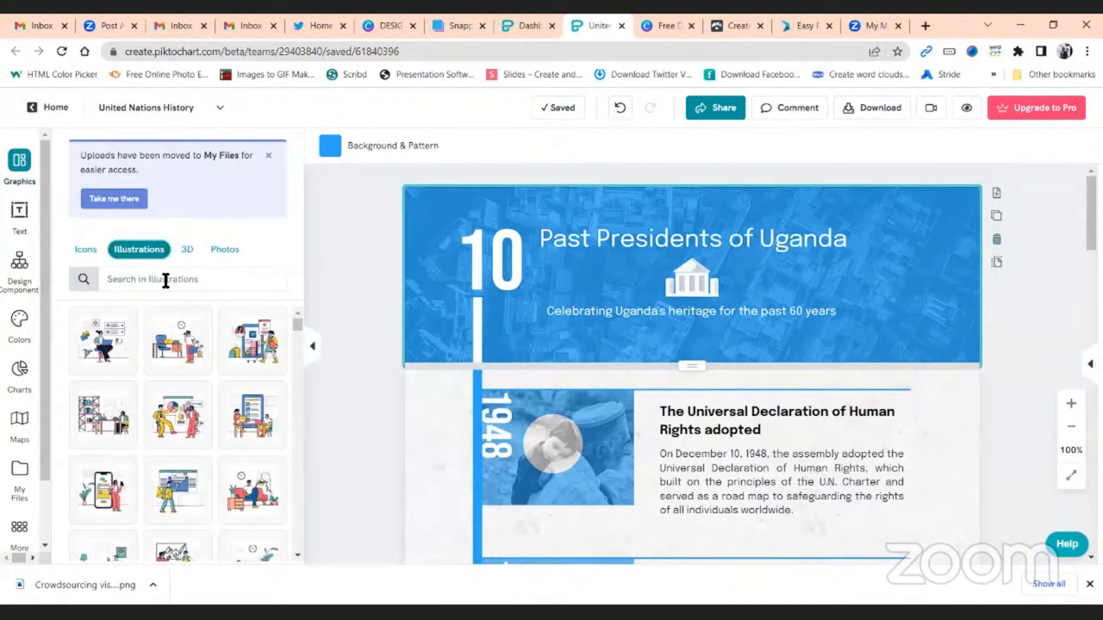
{"action": "left_click", "coordinate": [165, 280]}
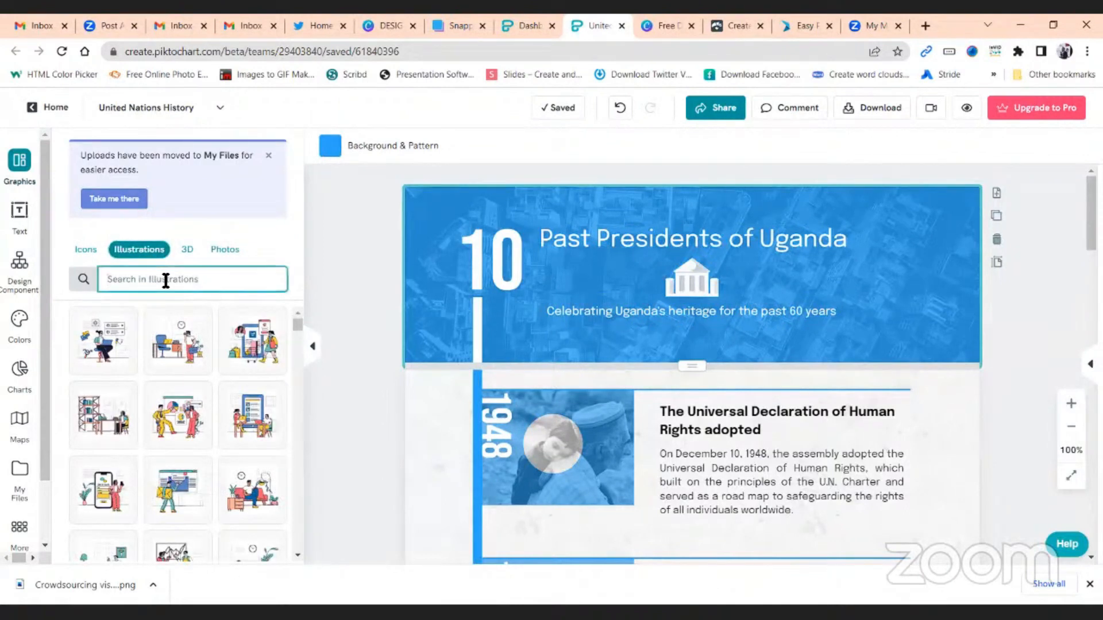
{"action": "type", "text": "pre"}
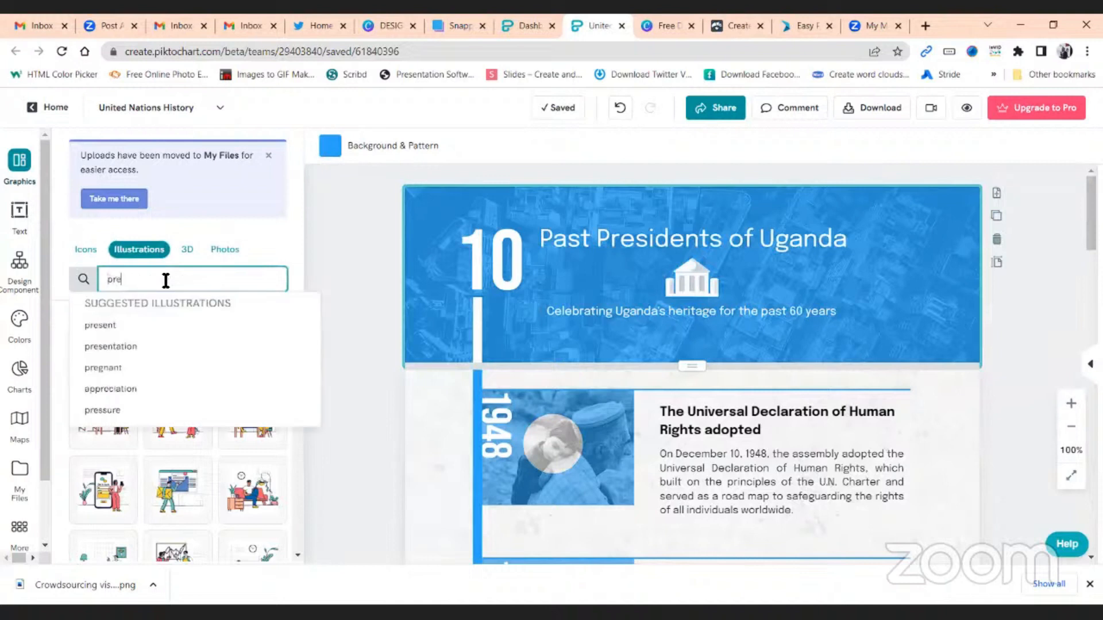
{"action": "key", "text": "BackSpace"}
{"action": "key", "text": "BackSpace"}
{"action": "type", "text": "olo"}
{"action": "key", "text": "Return"}
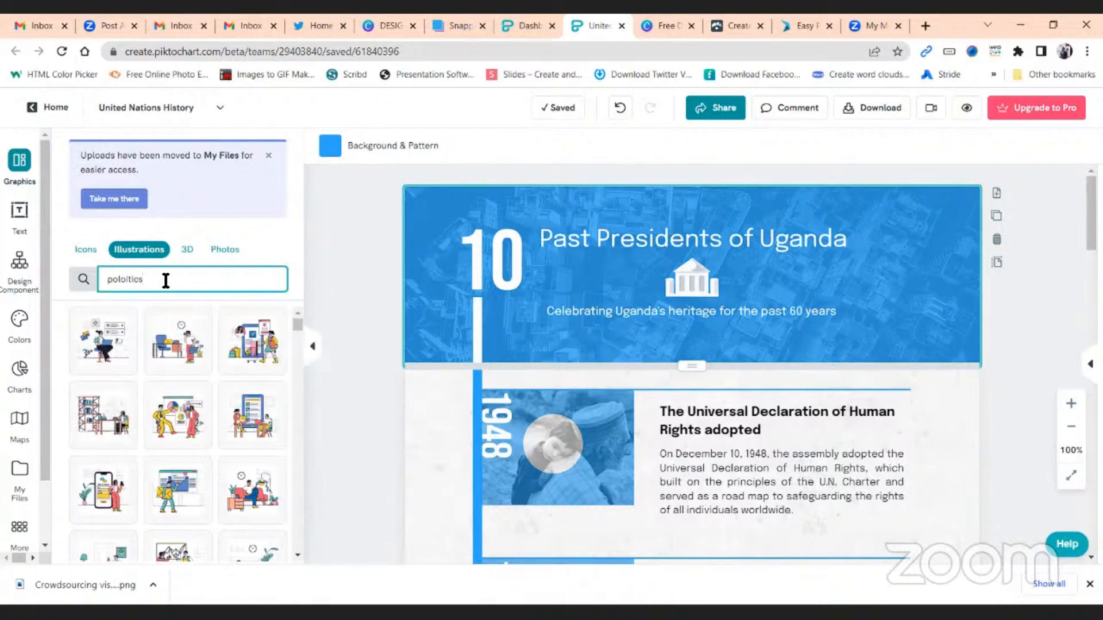
{"action": "key", "text": "BackSpace"}
{"action": "key", "text": "BackSpace"}
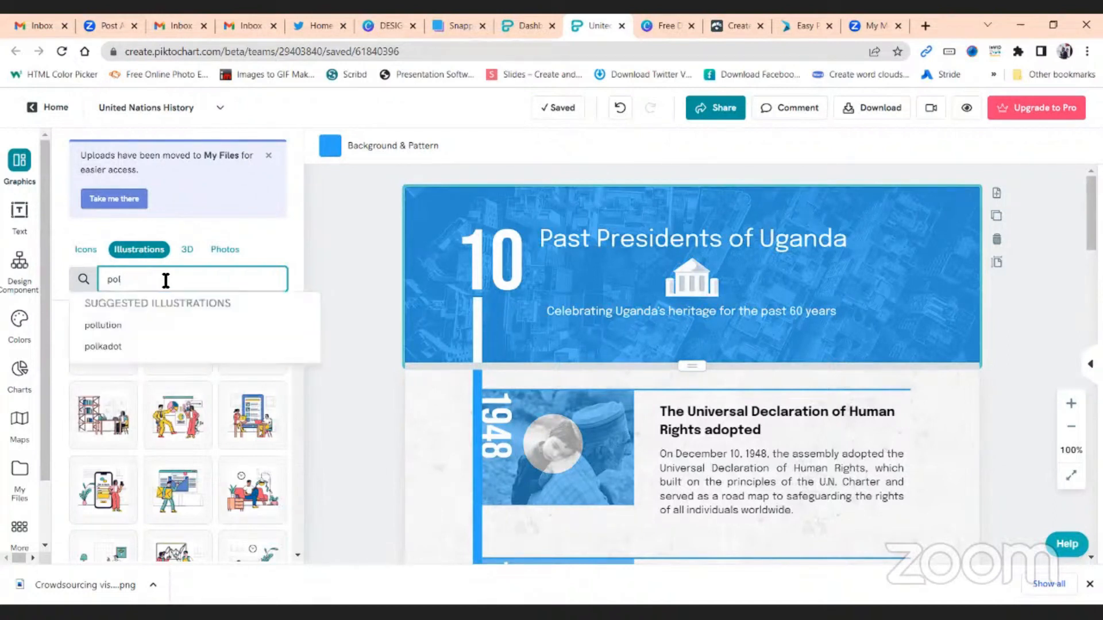
{"action": "type", "text": "iti"}
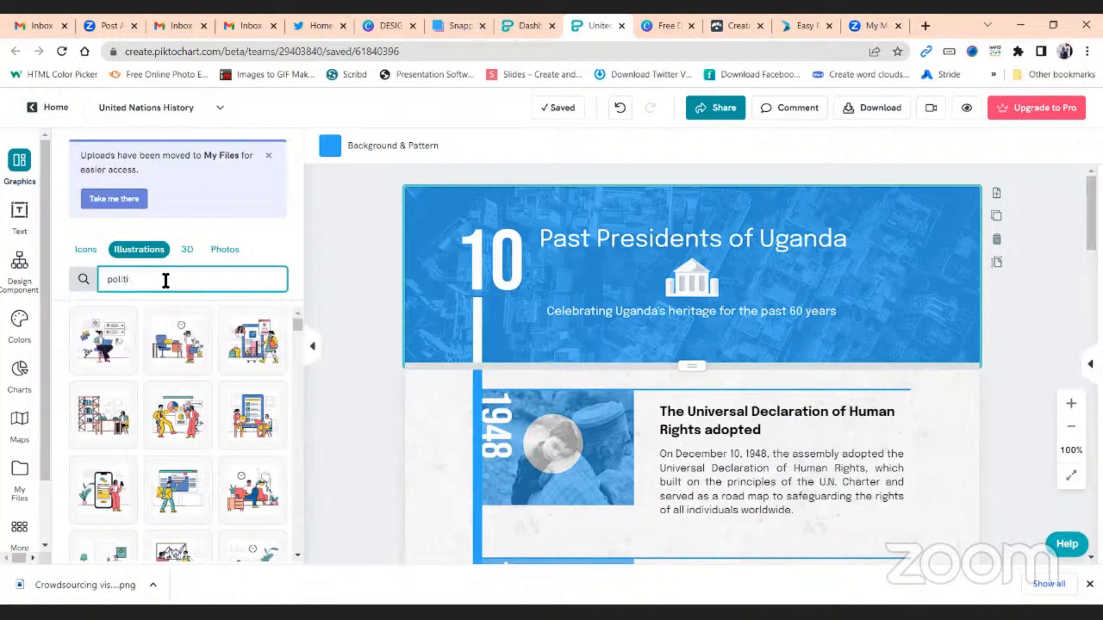
{"action": "type", "text": "cs"}
{"action": "key", "text": "Return"}
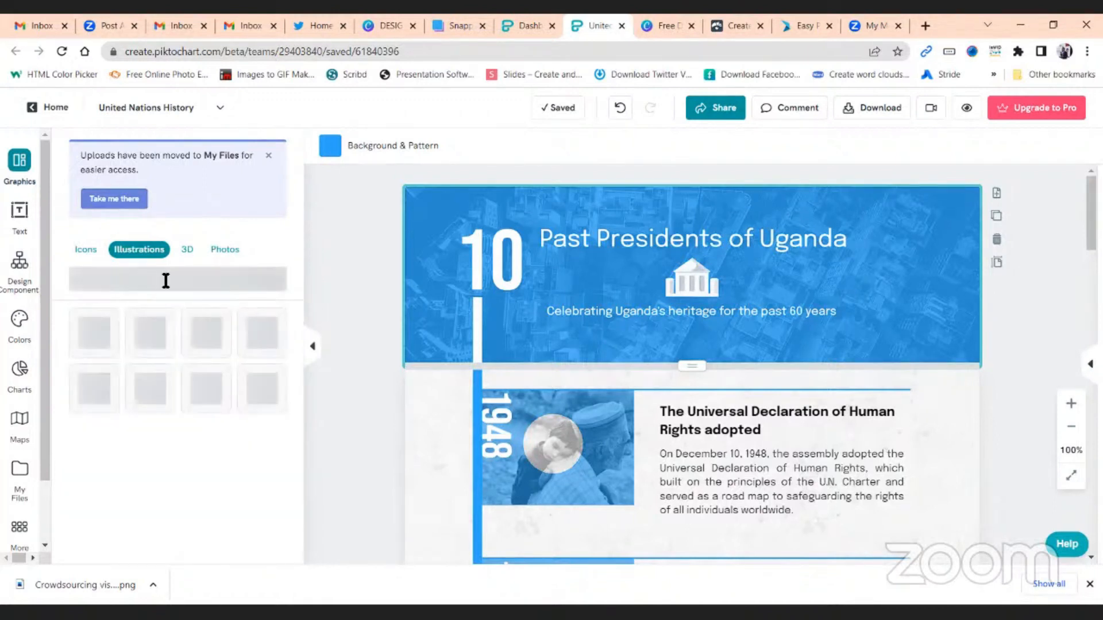
Step: Replace the illustration search term with "studying" and run the search
{"action": "left_click", "coordinate": [165, 280]}
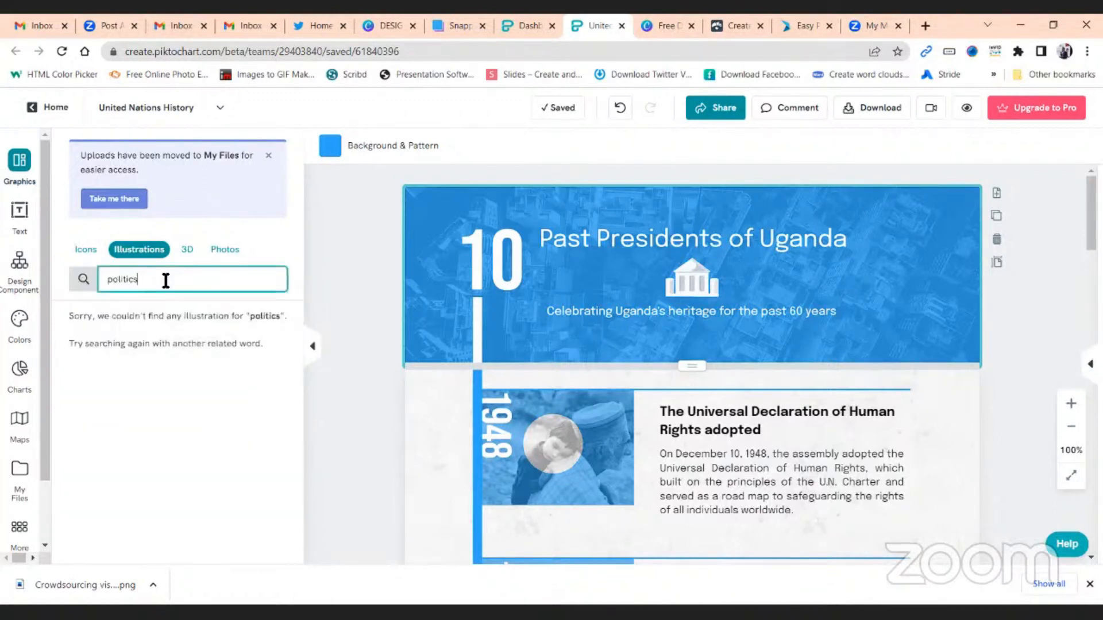
{"action": "key", "text": "BackSpace"}
{"action": "key", "text": "BackSpace"}
{"action": "key", "text": "BackSpace"}
{"action": "key", "text": "BackSpace"}
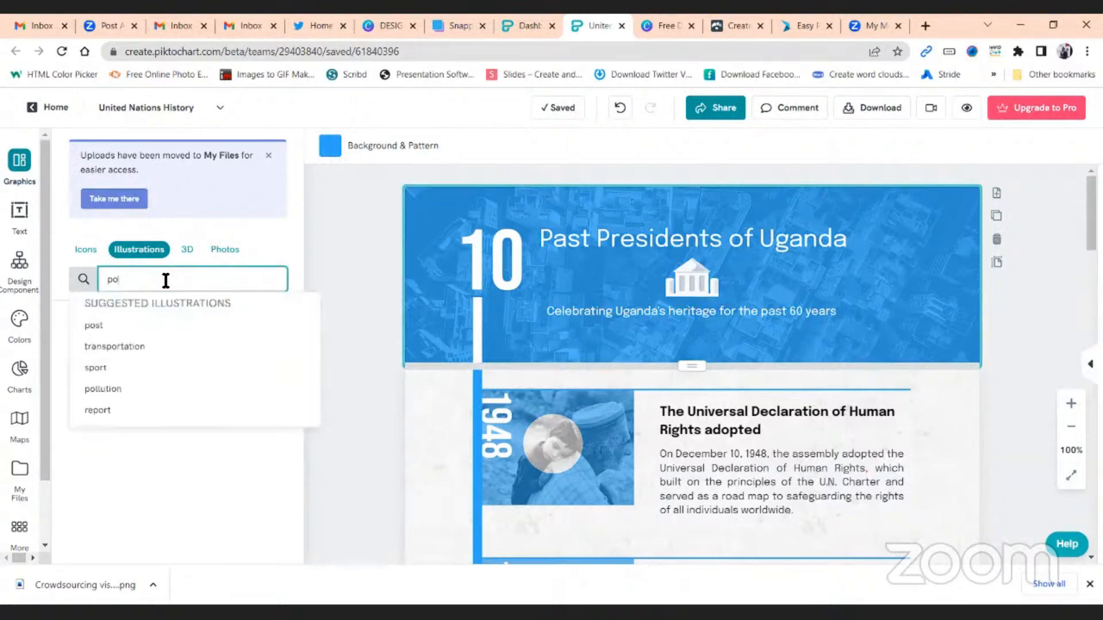
{"action": "type", "text": "st"}
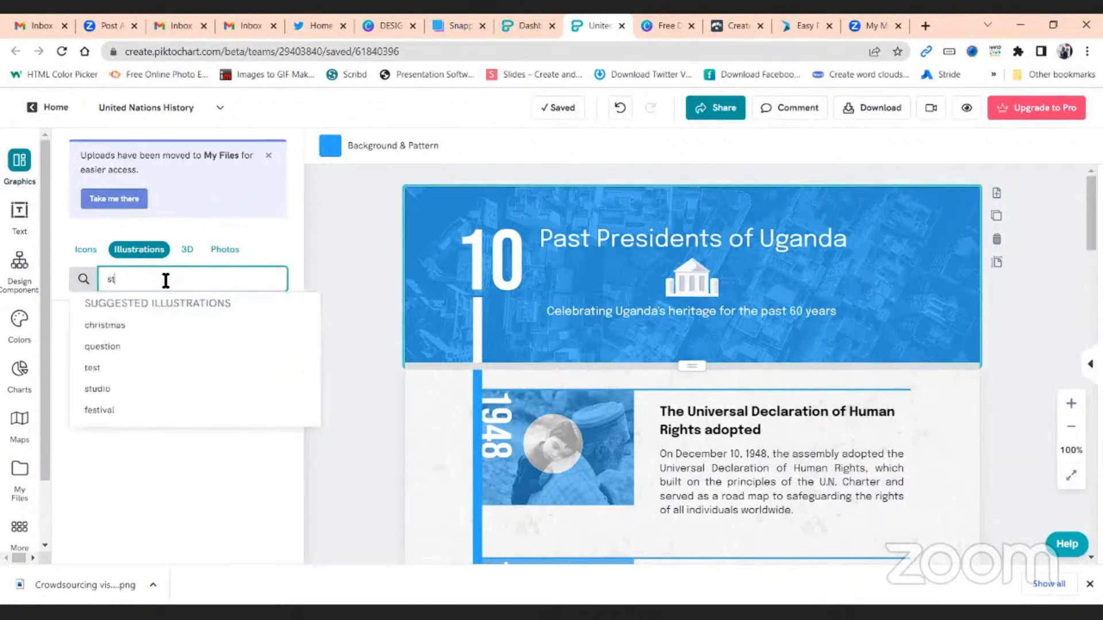
{"action": "type", "text": "udy"}
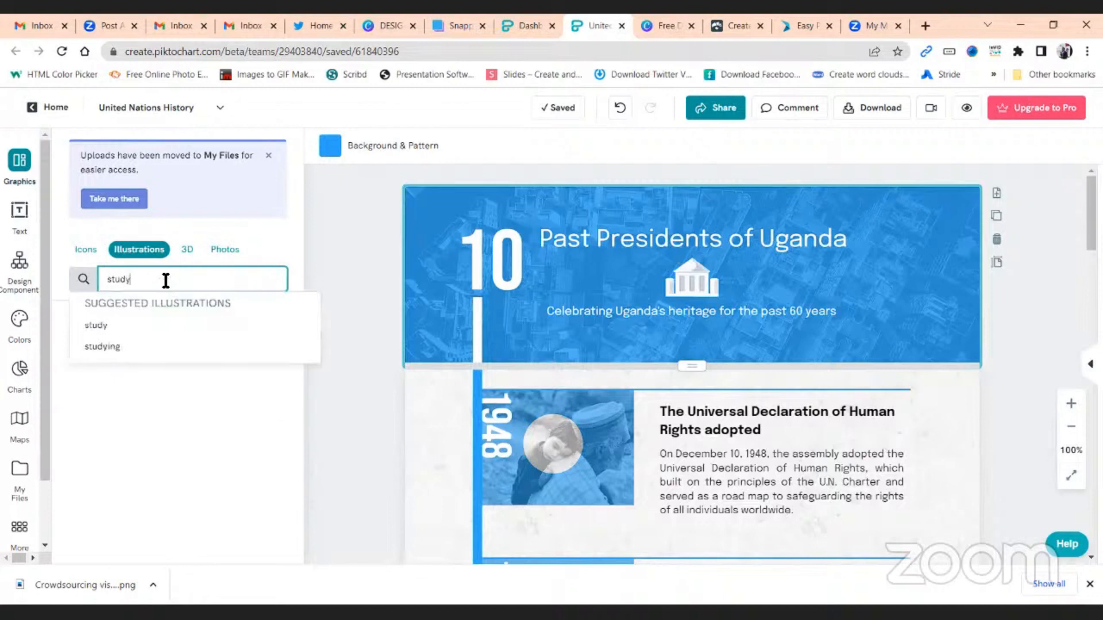
{"action": "type", "text": "ing"}
{"action": "key", "text": "Return"}
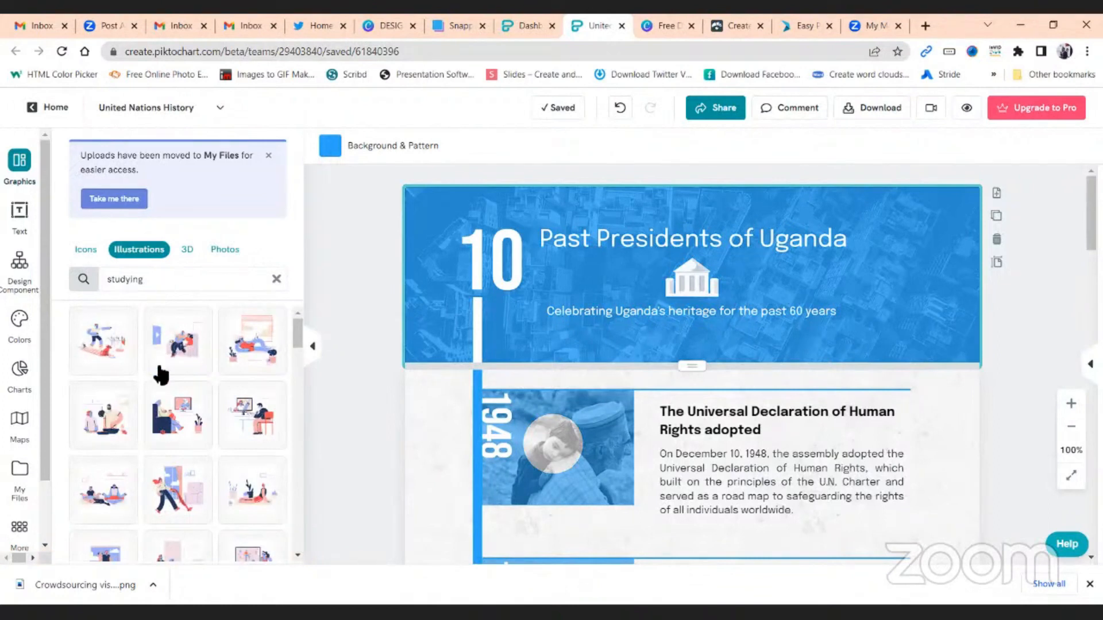
Step: Add the illustration of a seated person reading to the header, shrink it, and place it near the header's lower-right corner
{"action": "mouse_move", "coordinate": [112, 487]}
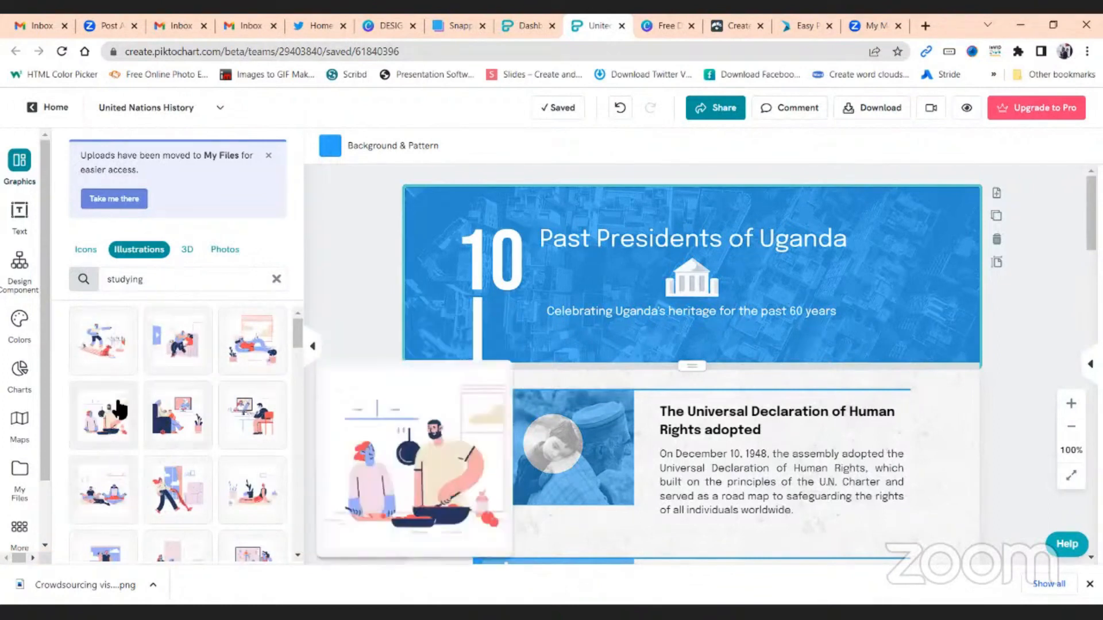
{"action": "scroll", "coordinate": [109, 425], "scroll_direction": "down", "scroll_amount": 3}
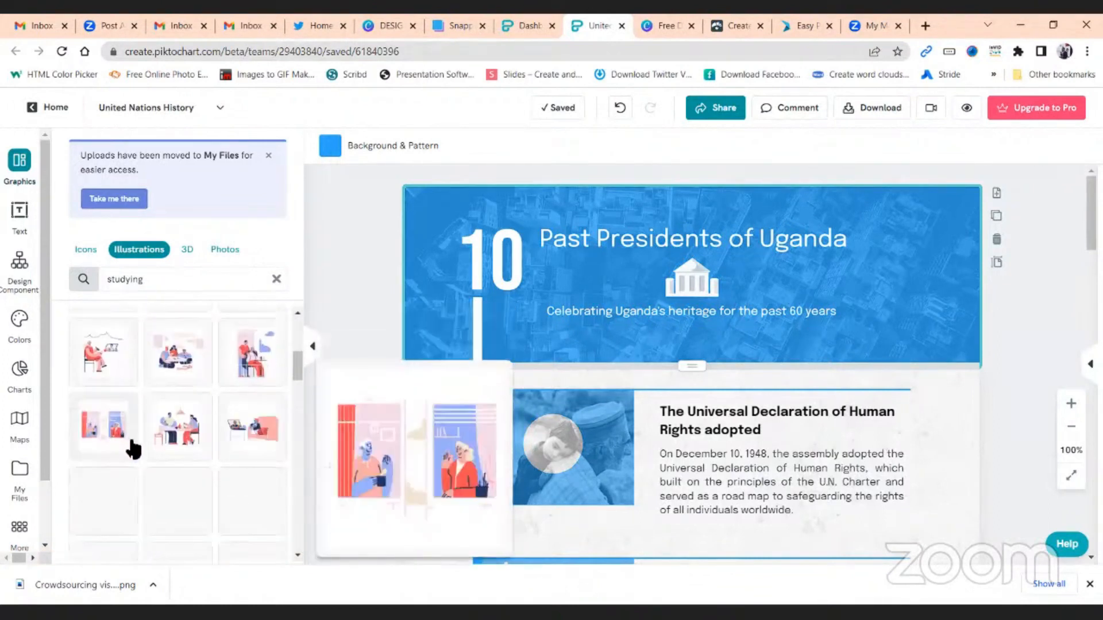
{"action": "scroll", "coordinate": [134, 448], "scroll_direction": "up", "scroll_amount": 3}
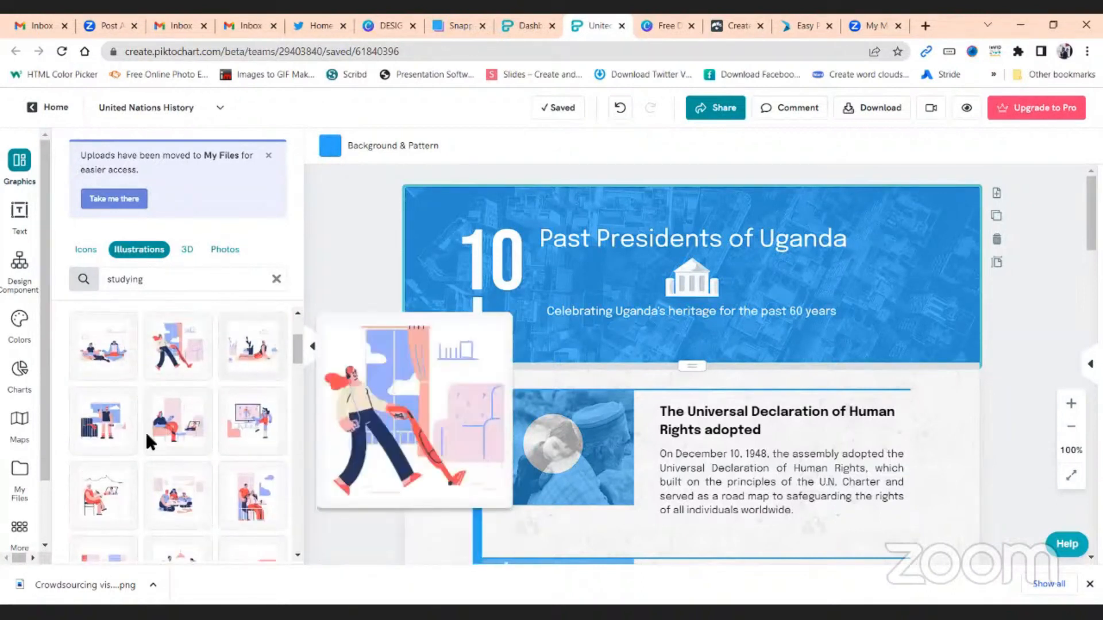
{"action": "left_click", "coordinate": [98, 502]}
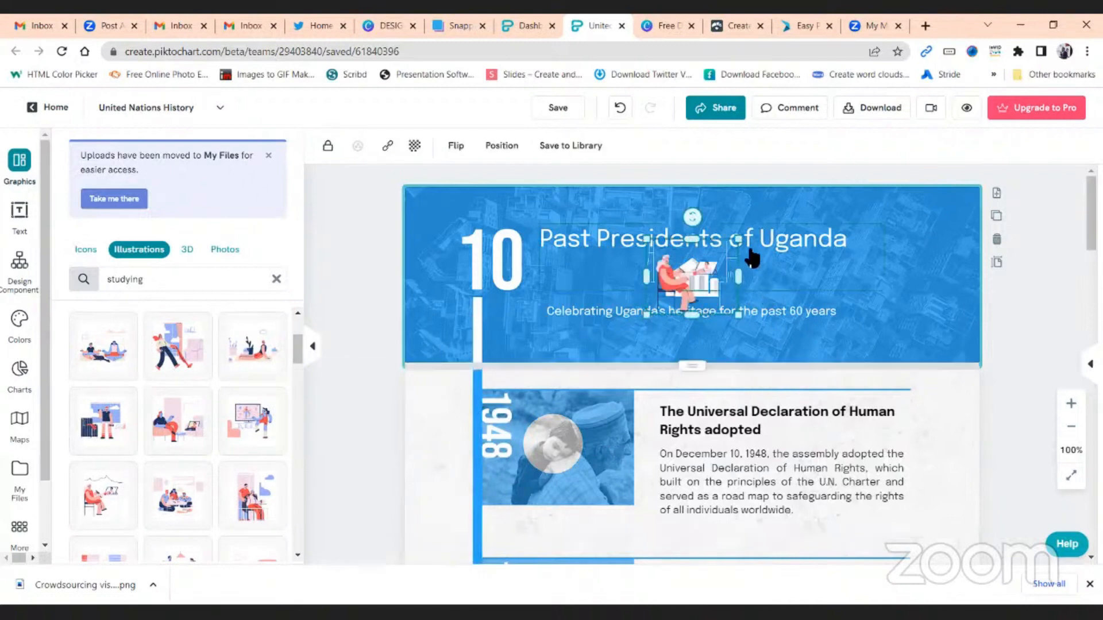
{"action": "left_click_drag", "start_coordinate": [738, 238], "coordinate": [977, 335]}
{"action": "left_click", "coordinate": [1024, 339]}
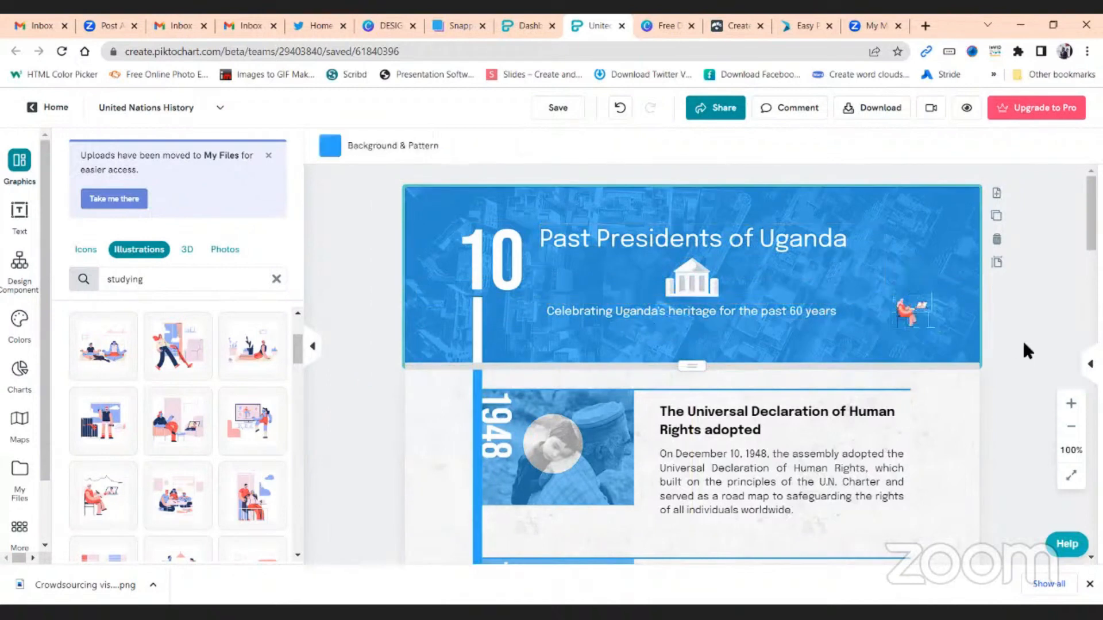
Step: Browse the 3D graphics collection for figures and objects that could be added to the infographic
{"action": "left_click", "coordinate": [187, 250]}
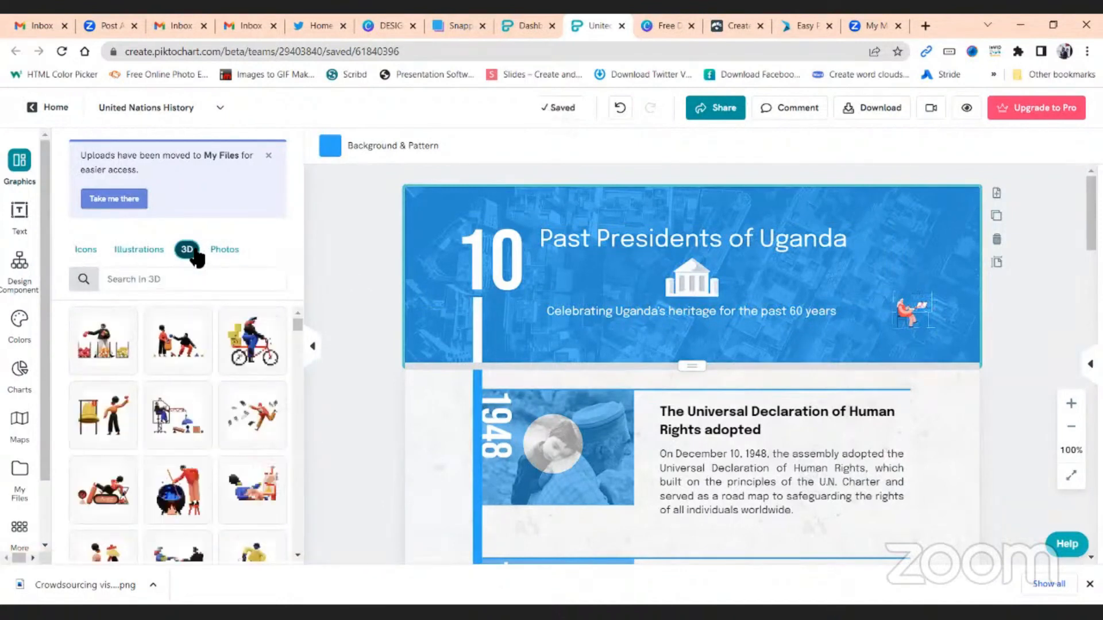
{"action": "mouse_move", "coordinate": [160, 395]}
{"action": "scroll", "coordinate": [159, 395], "scroll_direction": "down", "scroll_amount": 5}
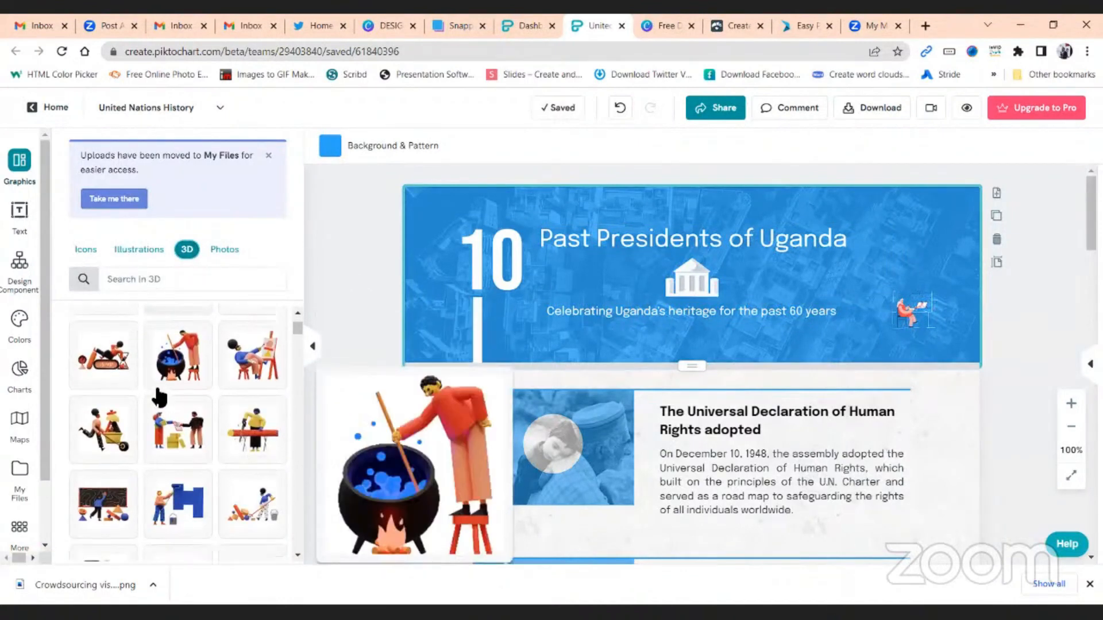
{"action": "scroll", "coordinate": [161, 409], "scroll_direction": "down", "scroll_amount": 6}
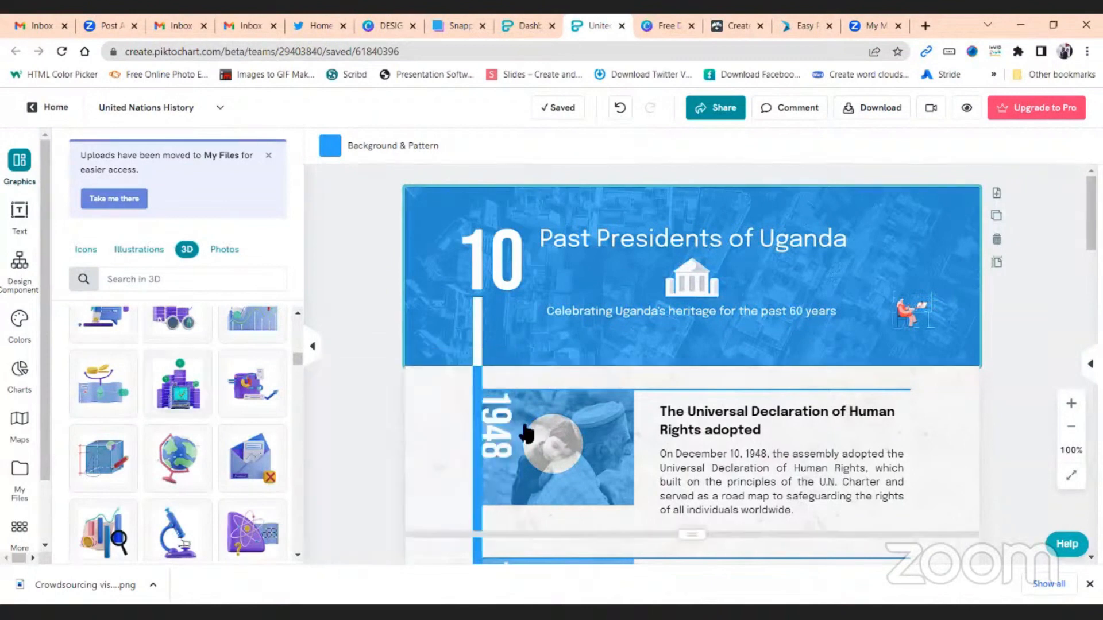
Step: Add the 3D graphic of purple buildings with a check-marked screen, shrink it, and place it in the header beside the white government-building icon
{"action": "scroll", "coordinate": [657, 394], "scroll_direction": "down", "scroll_amount": 2}
{"action": "scroll", "coordinate": [652, 394], "scroll_direction": "down", "scroll_amount": 3}
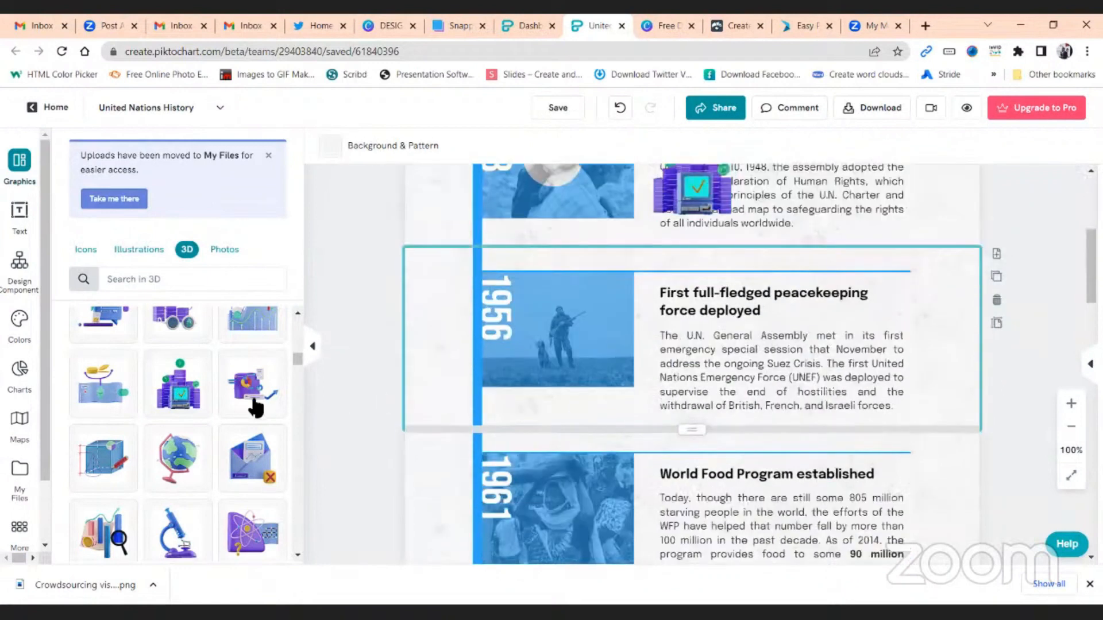
{"action": "scroll", "coordinate": [494, 416], "scroll_direction": "up", "scroll_amount": 3}
{"action": "left_click_drag", "start_coordinate": [693, 408], "coordinate": [591, 270]}
{"action": "left_click_drag", "start_coordinate": [629, 211], "coordinate": [592, 203]}
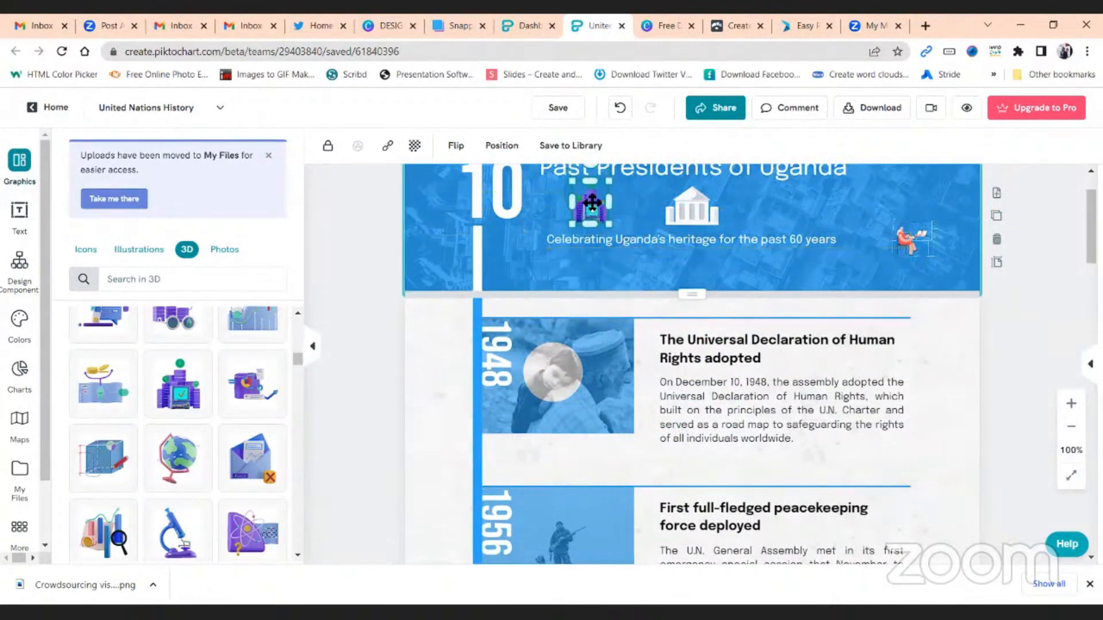
Step: Switch to the photo collection, replace the search term "Scenery" with "uganda", and browse the matching photos
{"action": "left_click", "coordinate": [223, 252]}
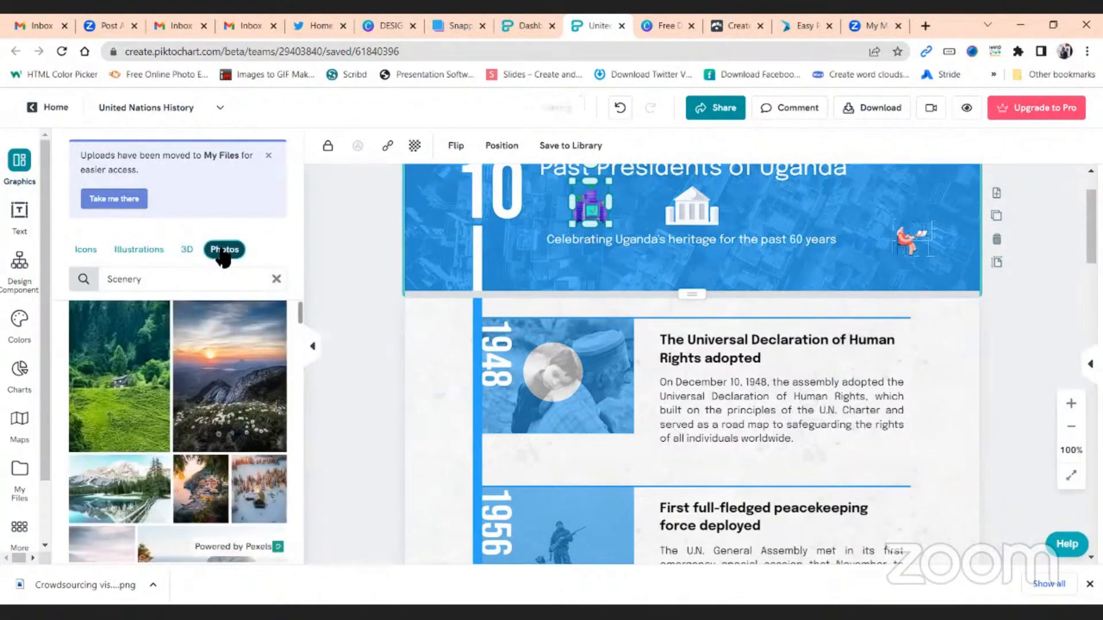
{"action": "left_click", "coordinate": [171, 284]}
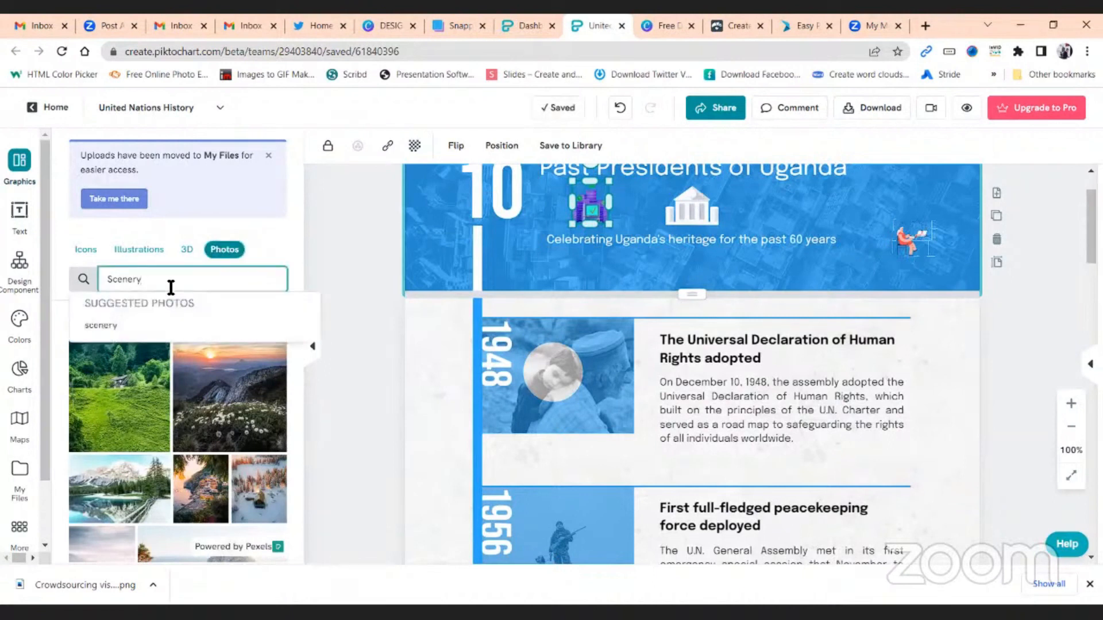
{"action": "key", "text": "BackSpace"}
{"action": "key", "text": "BackSpace"}
{"action": "key", "text": "BackSpace"}
{"action": "key", "text": "BackSpace"}
{"action": "key", "text": "BackSpace"}
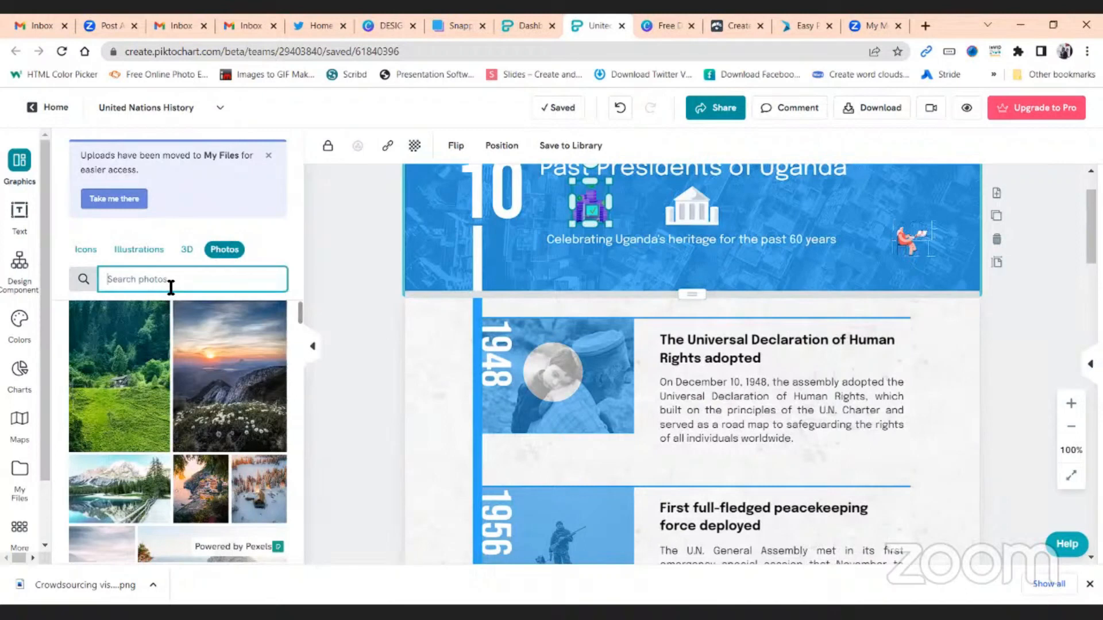
{"action": "type", "text": "uganda"}
{"action": "key", "text": "Return"}
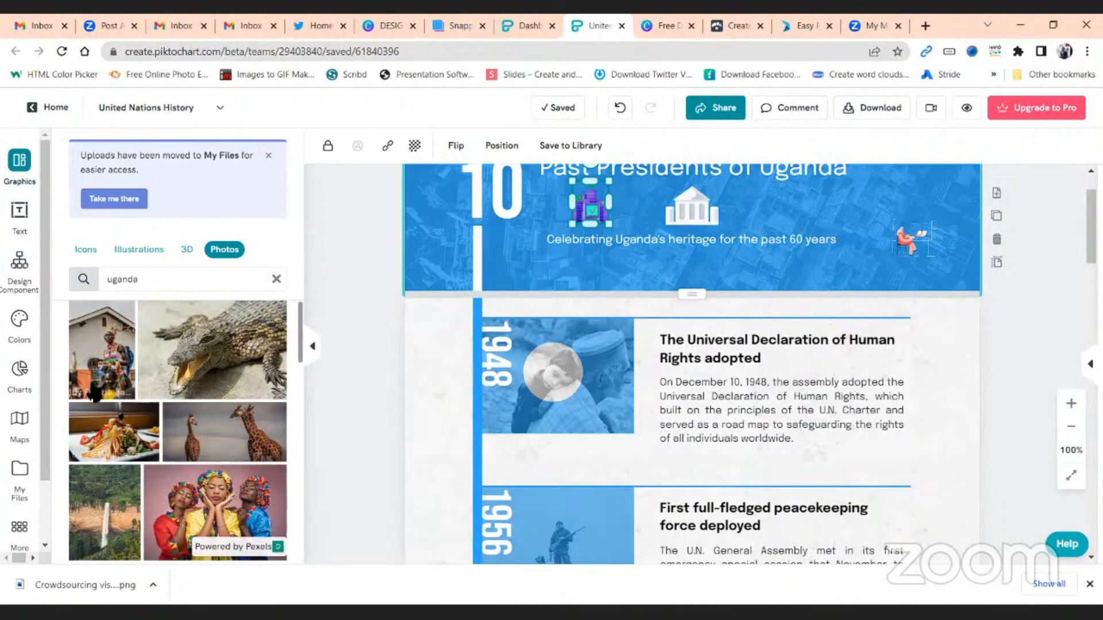
{"action": "scroll", "coordinate": [94, 393], "scroll_direction": "down", "scroll_amount": 1}
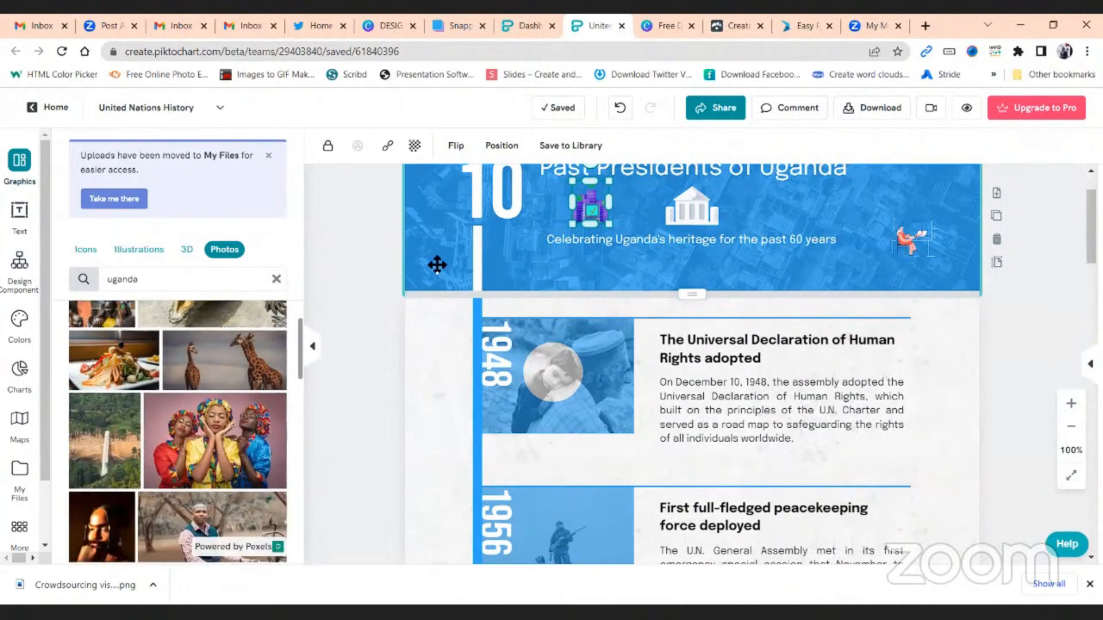
{"action": "scroll", "coordinate": [436, 264], "scroll_direction": "up", "scroll_amount": 1}
Step: Delete the faded aerial city photo behind the header text
{"action": "left_click", "coordinate": [940, 236]}
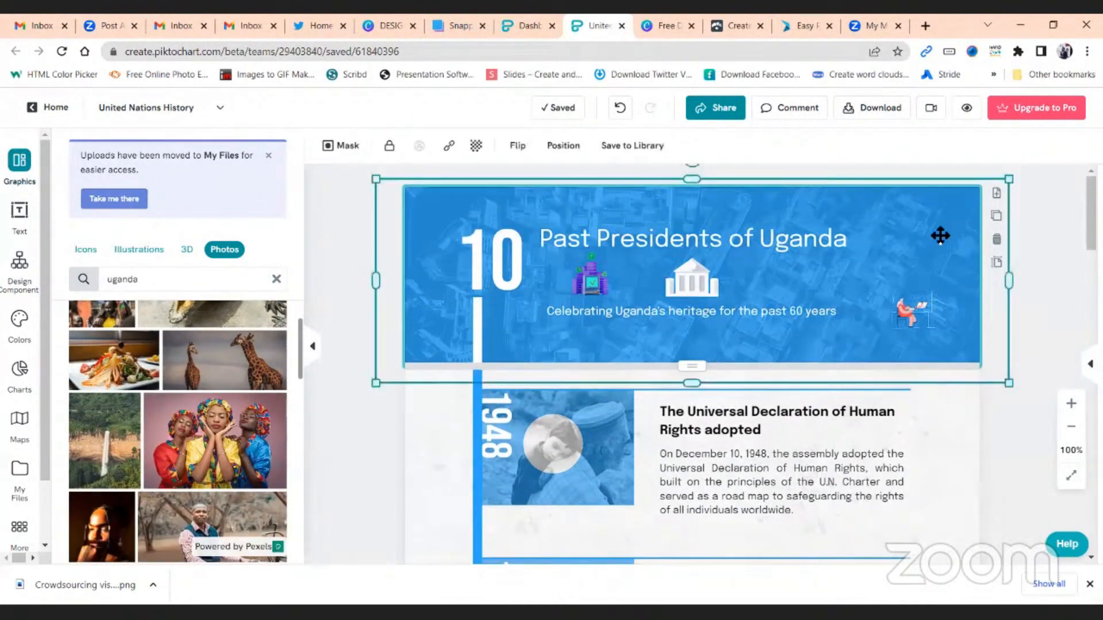
{"action": "left_click", "coordinate": [349, 281]}
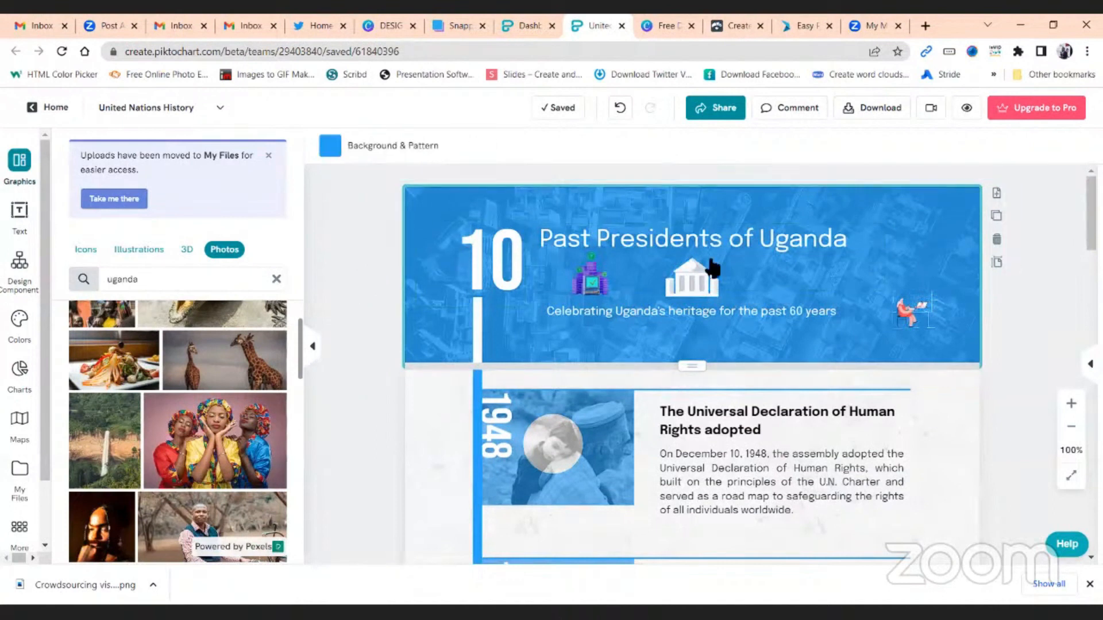
{"action": "left_click", "coordinate": [936, 236]}
{"action": "left_click_drag", "start_coordinate": [1009, 180], "coordinate": [971, 220]}
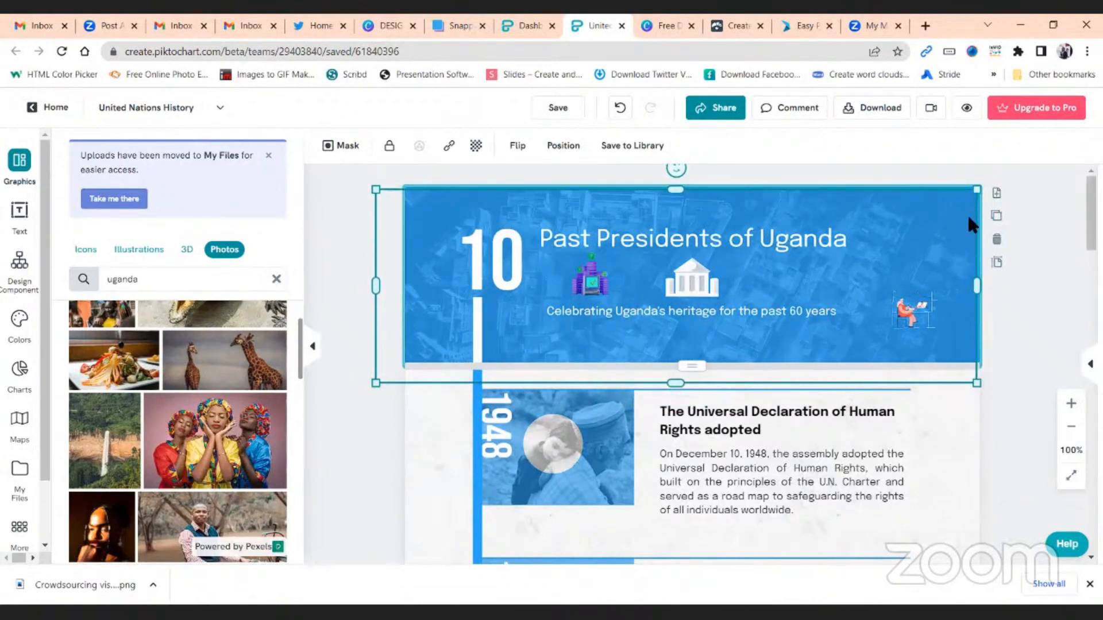
{"action": "key", "text": "Delete"}
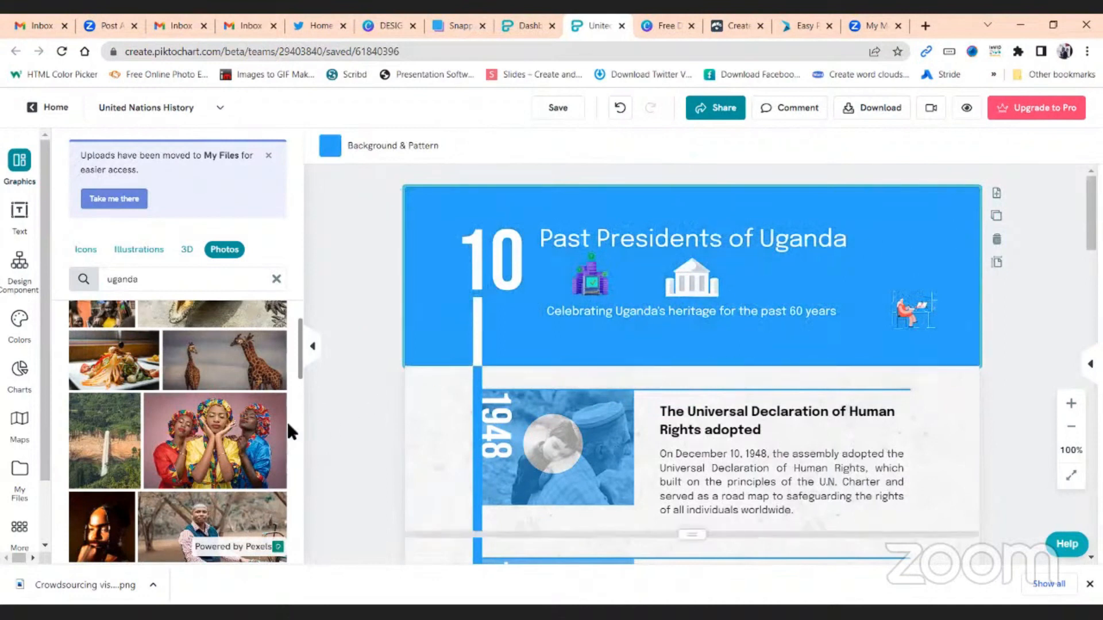
Step: Add the photo of a group holding the Ugandan flag and stretch it across the header to about 800 × 184
{"action": "scroll", "coordinate": [233, 432], "scroll_direction": "up", "scroll_amount": 1}
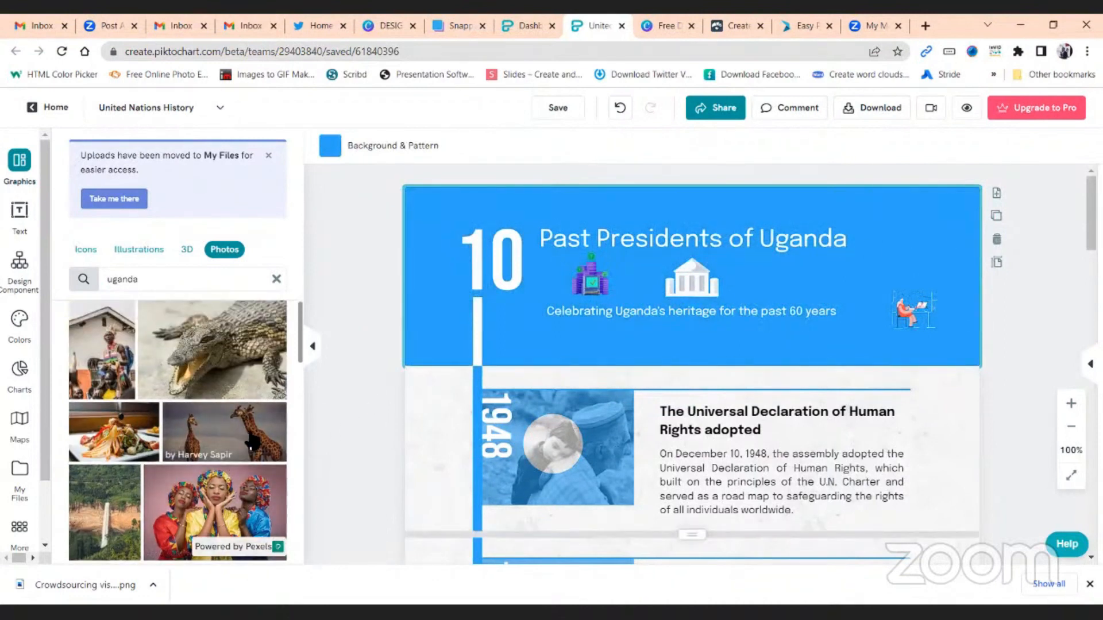
{"action": "scroll", "coordinate": [251, 444], "scroll_direction": "down", "scroll_amount": 2}
{"action": "scroll", "coordinate": [262, 451], "scroll_direction": "down", "scroll_amount": 3}
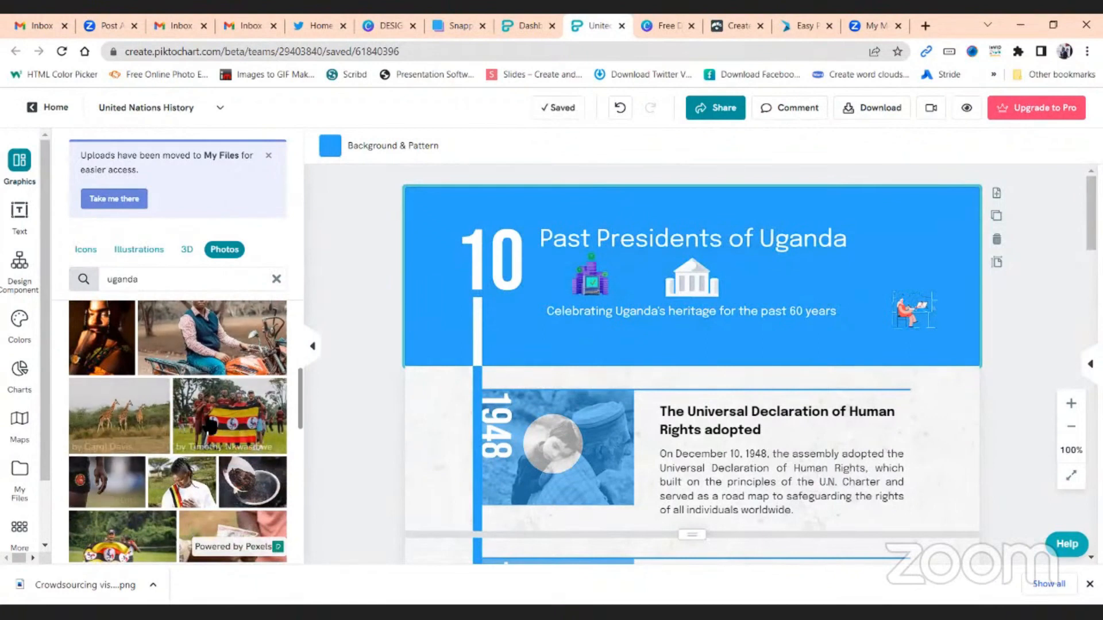
{"action": "left_click", "coordinate": [210, 425]}
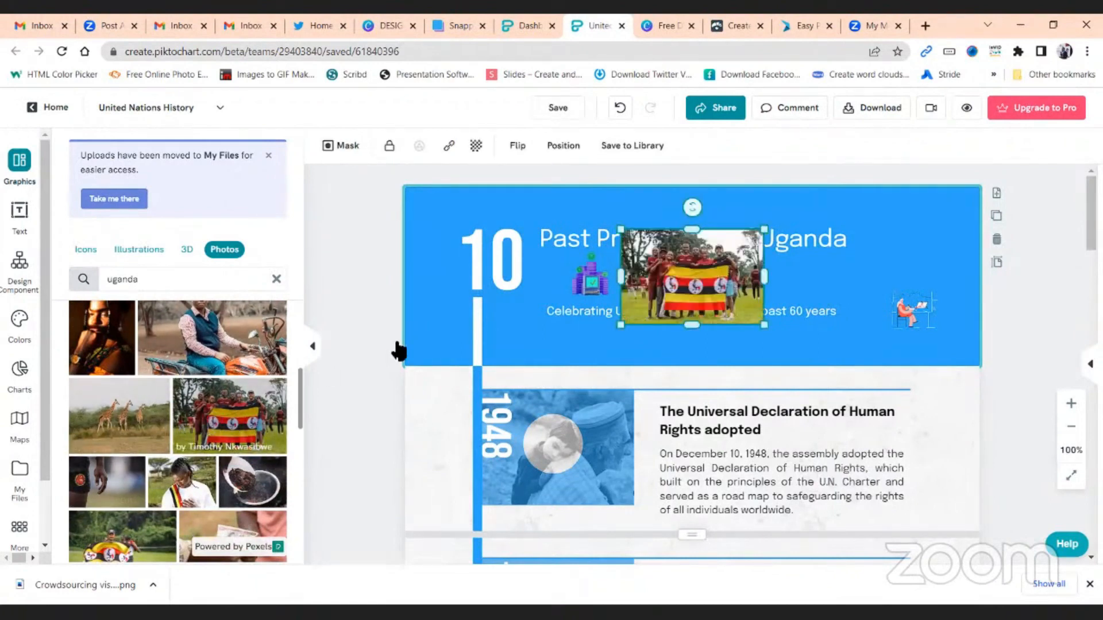
{"action": "left_click_drag", "start_coordinate": [607, 282], "coordinate": [405, 279]}
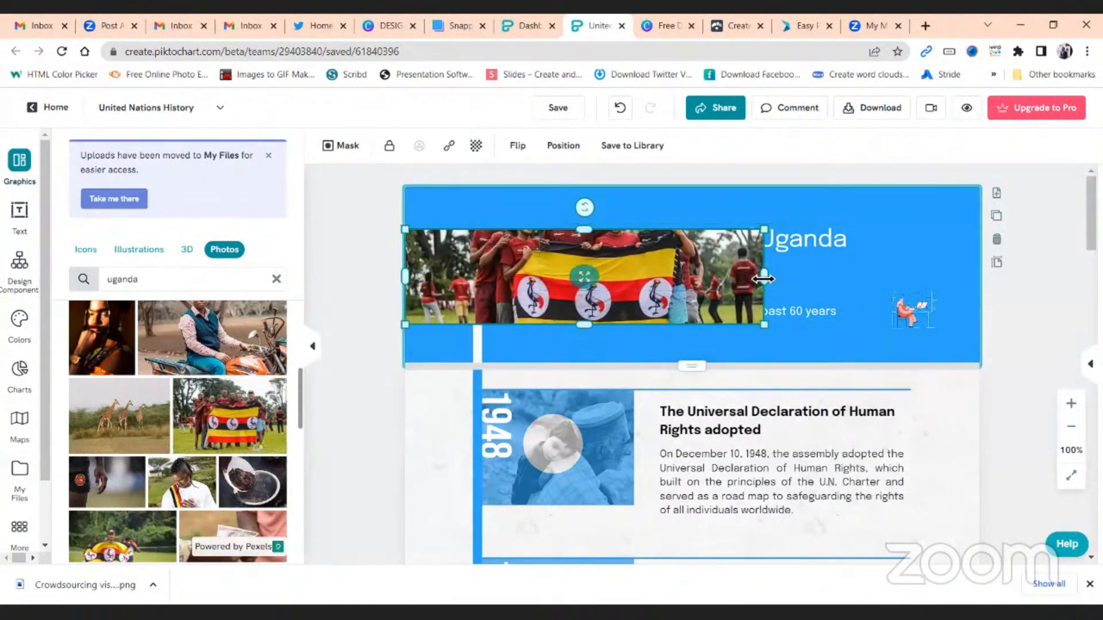
{"action": "left_click_drag", "start_coordinate": [768, 287], "coordinate": [978, 293]}
{"action": "left_click_drag", "start_coordinate": [687, 230], "coordinate": [692, 189]}
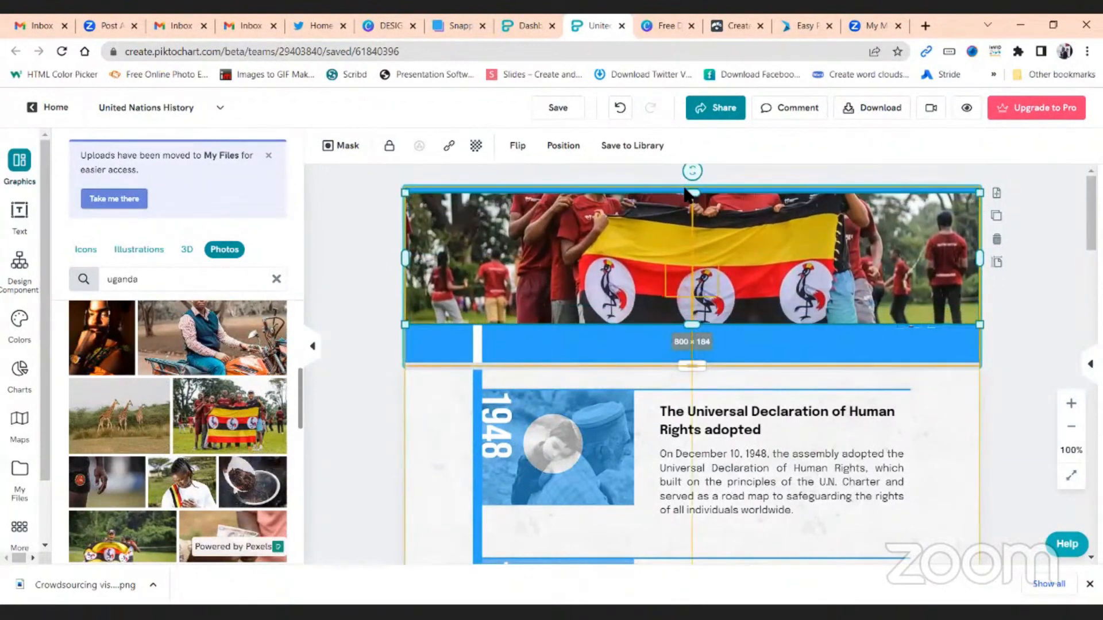
Step: Reposition and enlarge the flag photo to a height of about 313 so that it covers the whole header
{"action": "left_click_drag", "start_coordinate": [764, 248], "coordinate": [759, 279]}
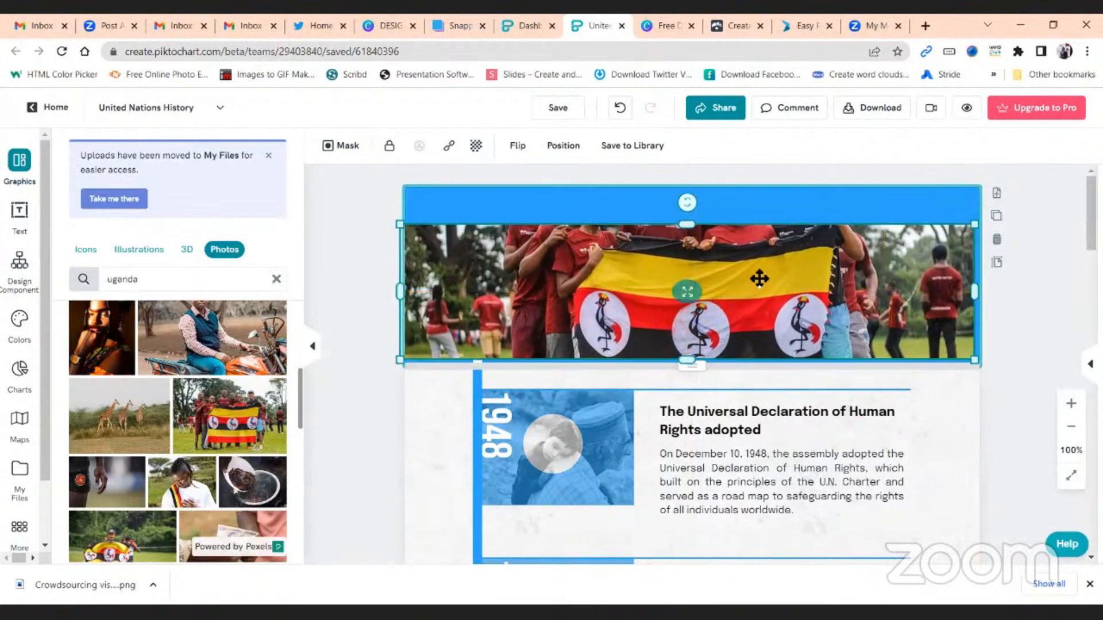
{"action": "left_click_drag", "start_coordinate": [694, 225], "coordinate": [689, 192]}
{"action": "left_click_drag", "start_coordinate": [758, 246], "coordinate": [756, 276]}
{"action": "left_click_drag", "start_coordinate": [695, 225], "coordinate": [694, 199]}
{"action": "left_click_drag", "start_coordinate": [747, 234], "coordinate": [742, 258]}
{"action": "left_click_drag", "start_coordinate": [689, 220], "coordinate": [692, 182]}
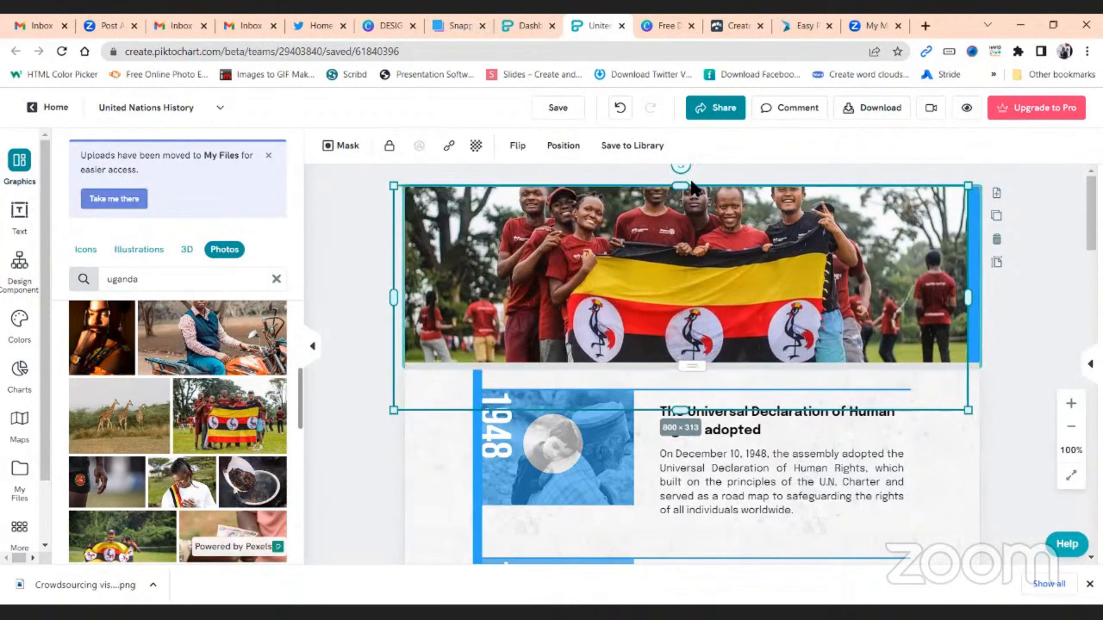
{"action": "left_click_drag", "start_coordinate": [967, 298], "coordinate": [977, 301]}
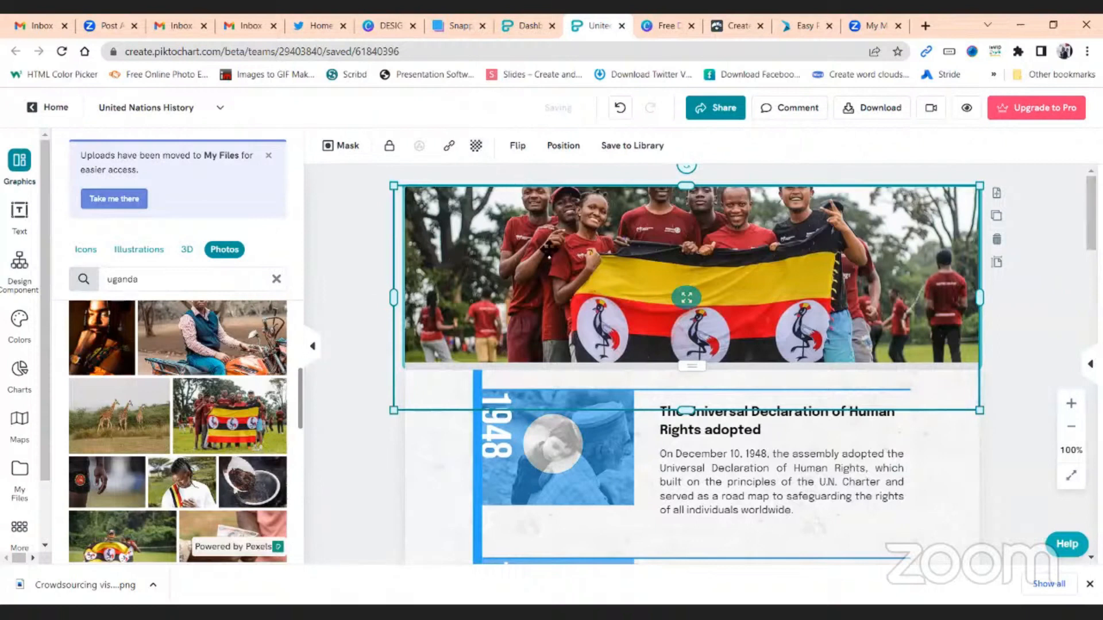
Step: Try fading the flag photo to 11% opacity, and resolve the version conflict by reloading the newer version
{"action": "left_click", "coordinate": [476, 146]}
{"action": "left_click_drag", "start_coordinate": [502, 184], "coordinate": [442, 184]}
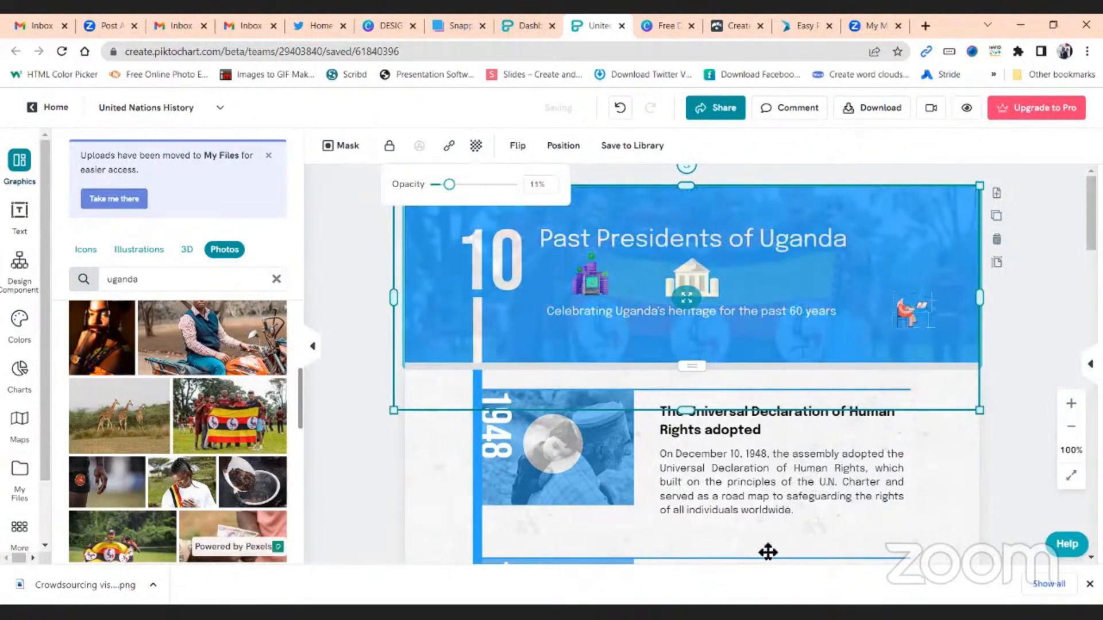
{"action": "key", "text": "Escape"}
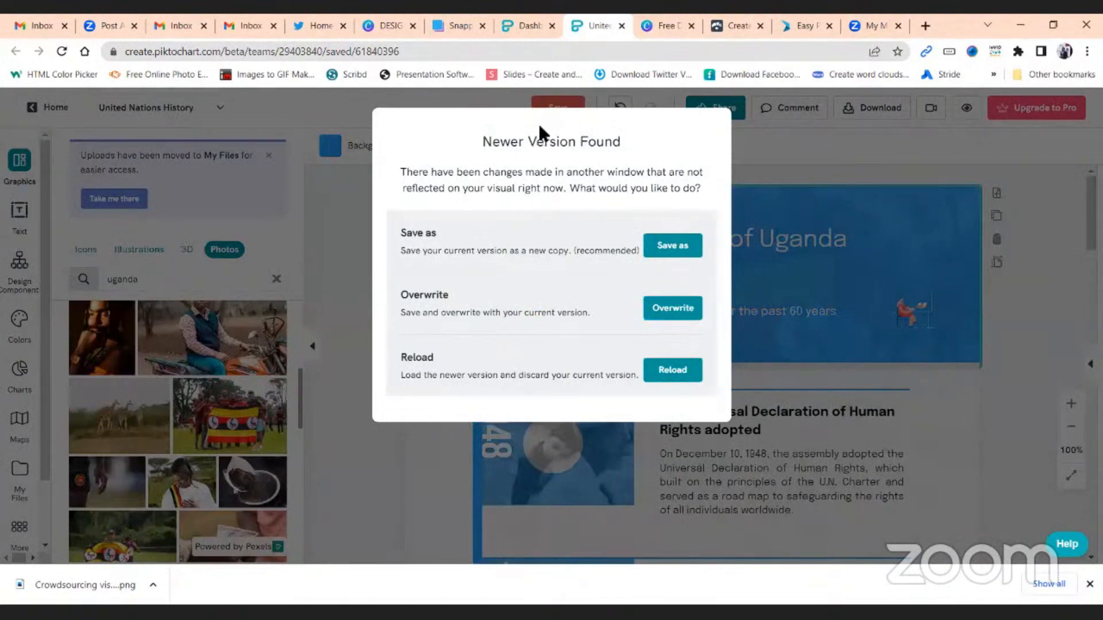
{"action": "left_click", "coordinate": [664, 377]}
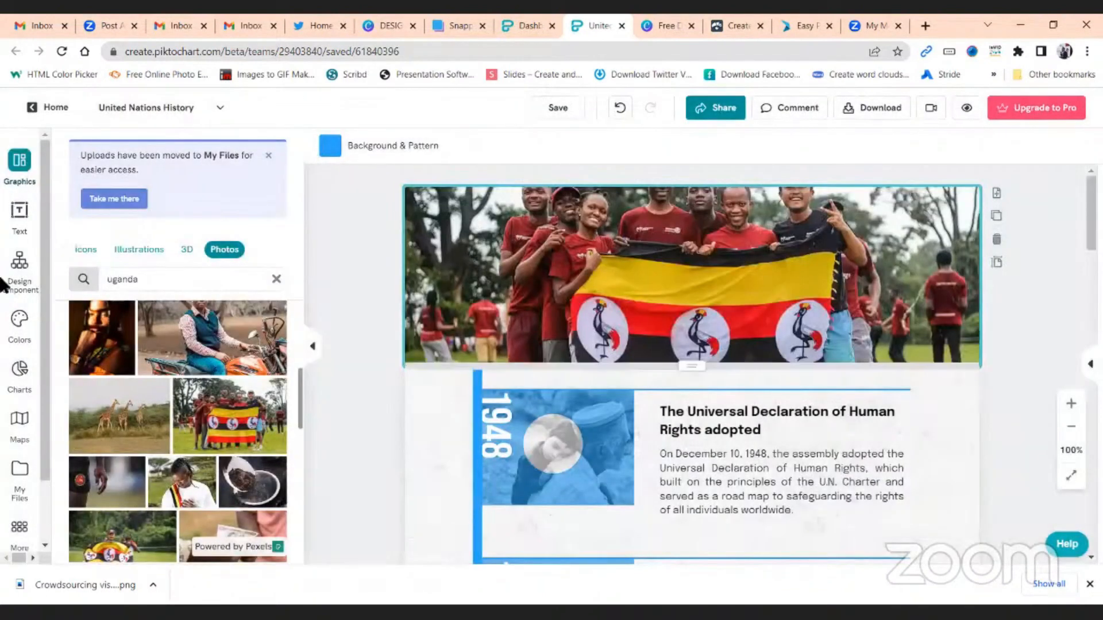
Step: Bring up the text styles and delete the 1948 section's heading about the Universal Declaration of Human Rights
{"action": "left_click", "coordinate": [19, 213]}
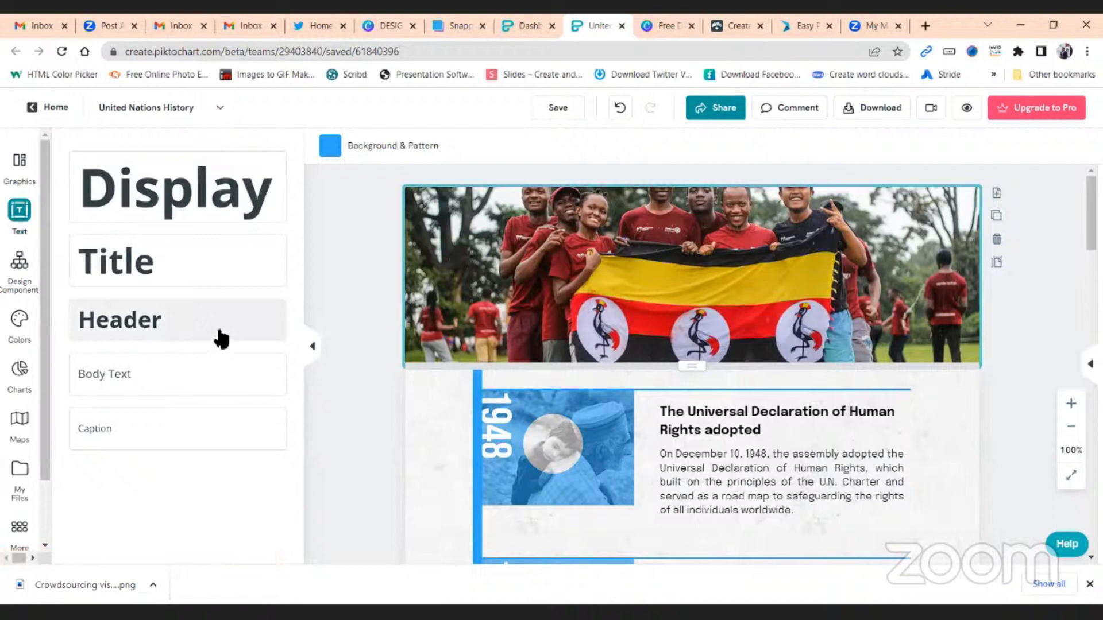
{"action": "left_click", "coordinate": [769, 432]}
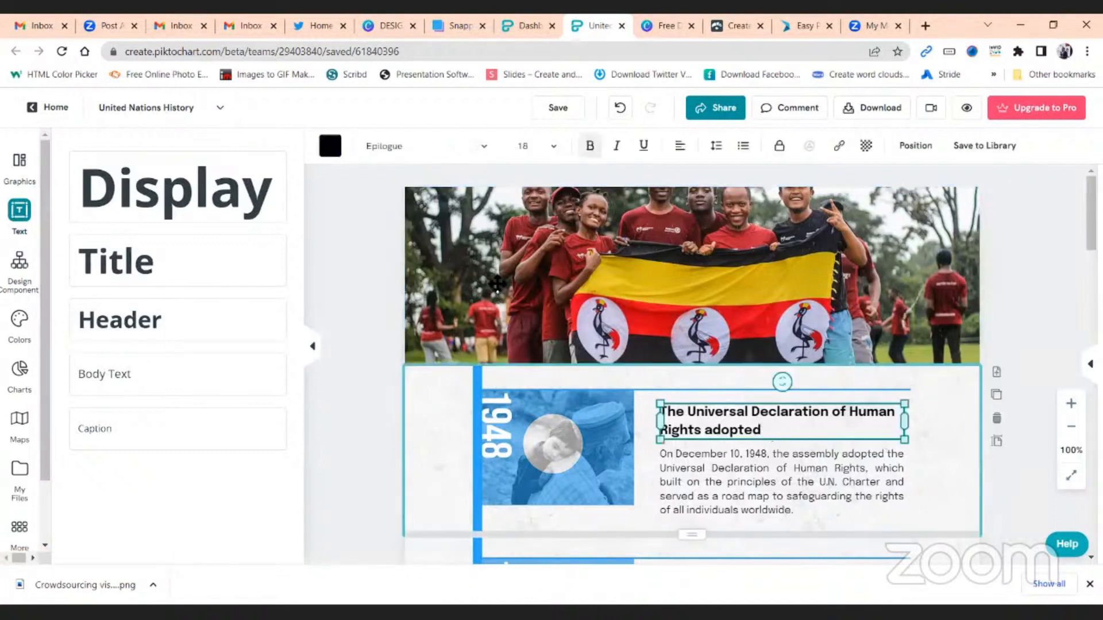
{"action": "key", "text": "Delete"}
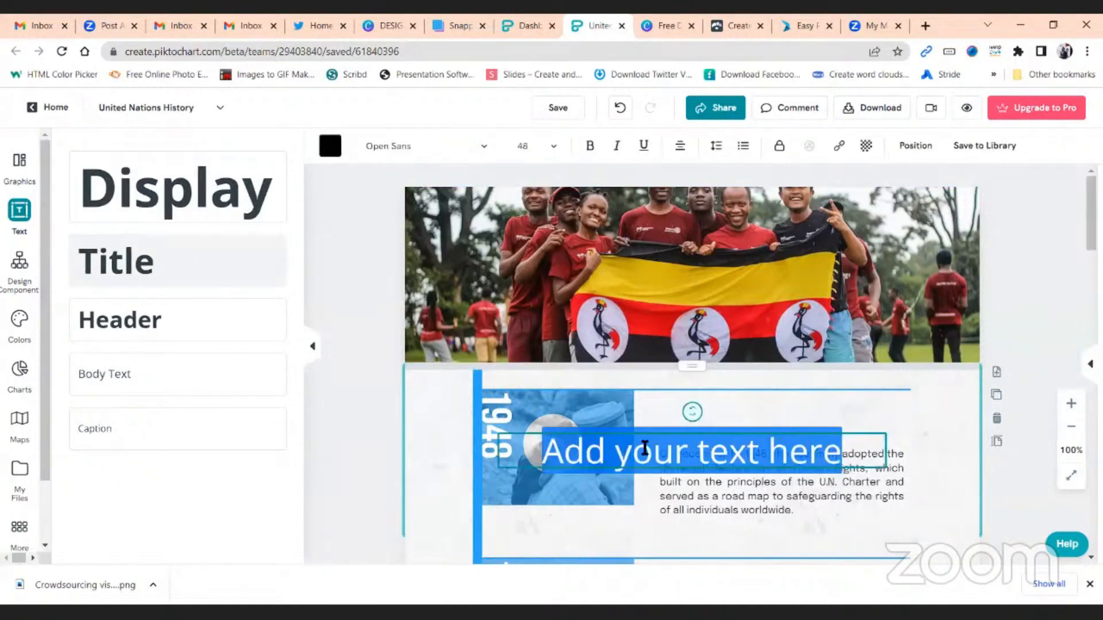
Step: Add a Title text box to the 1948 section and replace its placeholder with "Sir Milton Obote"
{"action": "triple_click", "coordinate": [645, 449]}
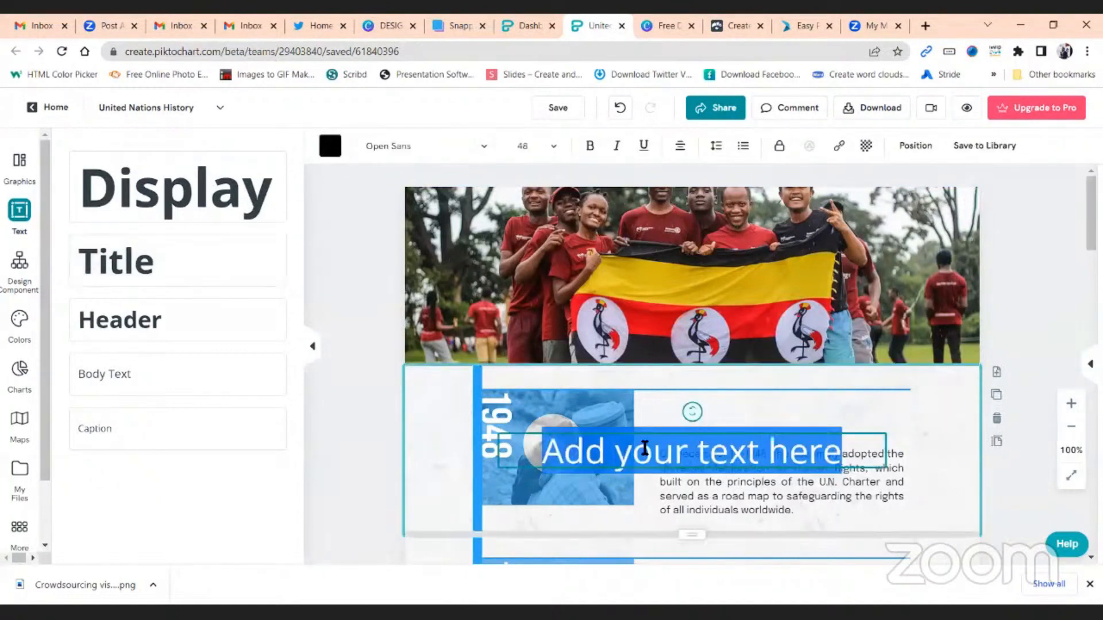
{"action": "type", "text": "Sir"}
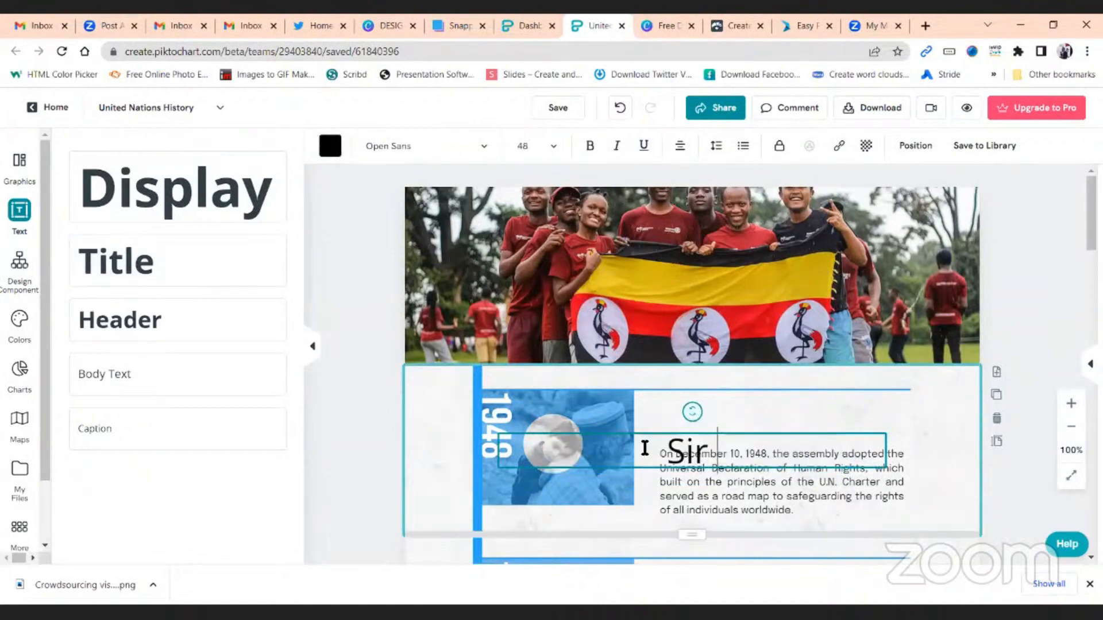
{"action": "type", "text": " Milt"}
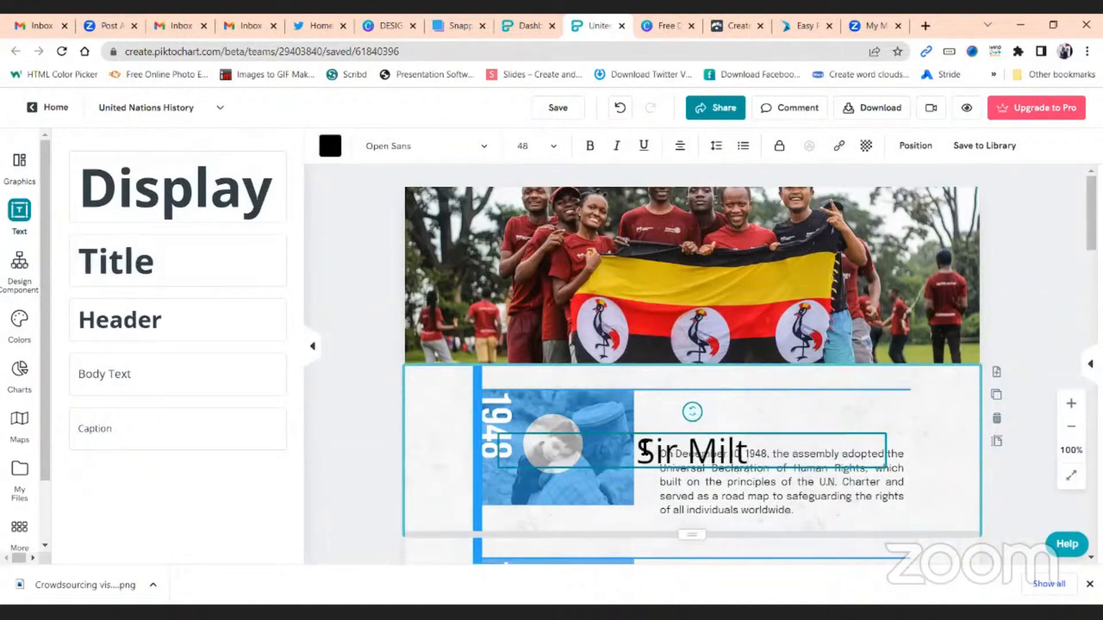
{"action": "type", "text": "on Obote"}
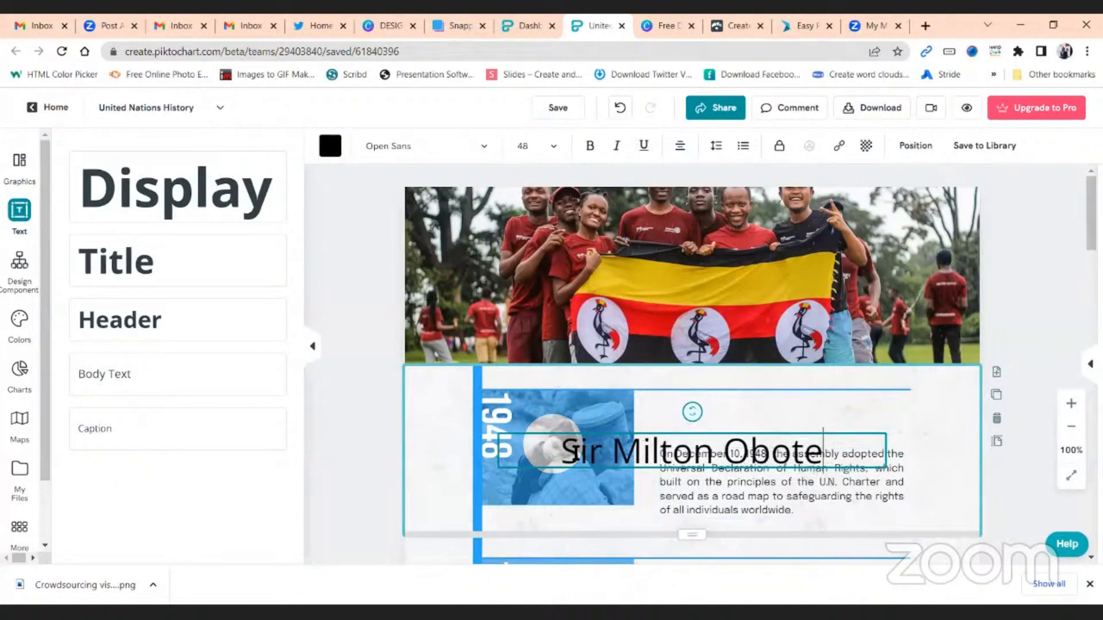
Step: Reduce the font size of the "Sir Milton Obote" title to 28
{"action": "triple_click", "coordinate": [567, 453]}
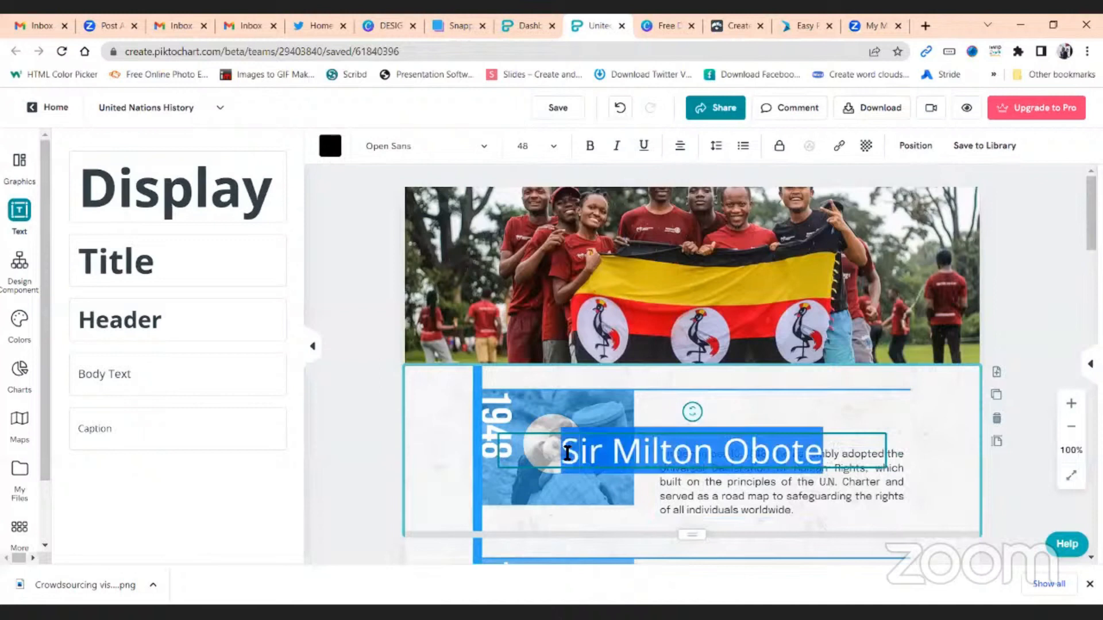
{"action": "left_click", "coordinate": [558, 149]}
{"action": "left_click", "coordinate": [550, 212]}
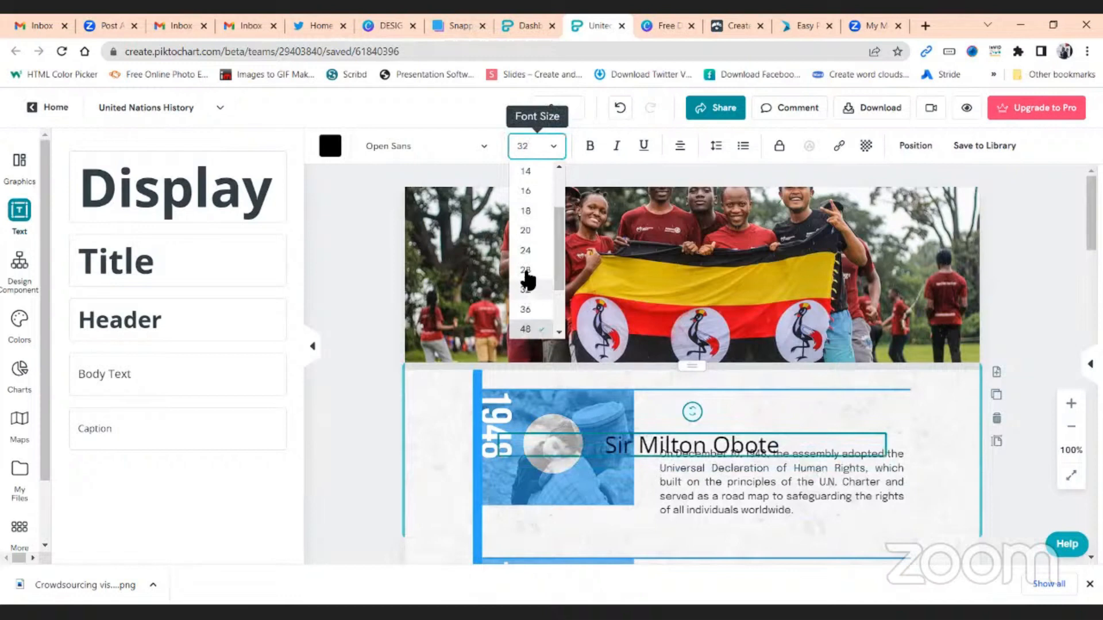
{"action": "left_click", "coordinate": [525, 271]}
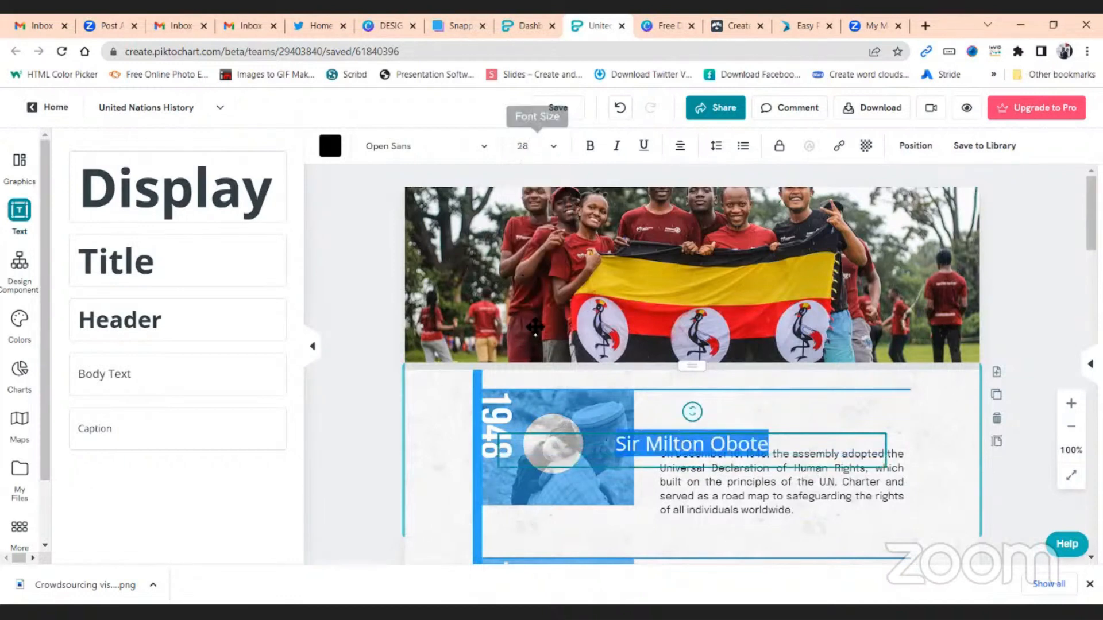
Step: Move the "Sir Milton Obote" title above the 1948 paragraph, lined up with the paragraph's left edge
{"action": "left_click", "coordinate": [574, 422]}
{"action": "left_click", "coordinate": [709, 445]}
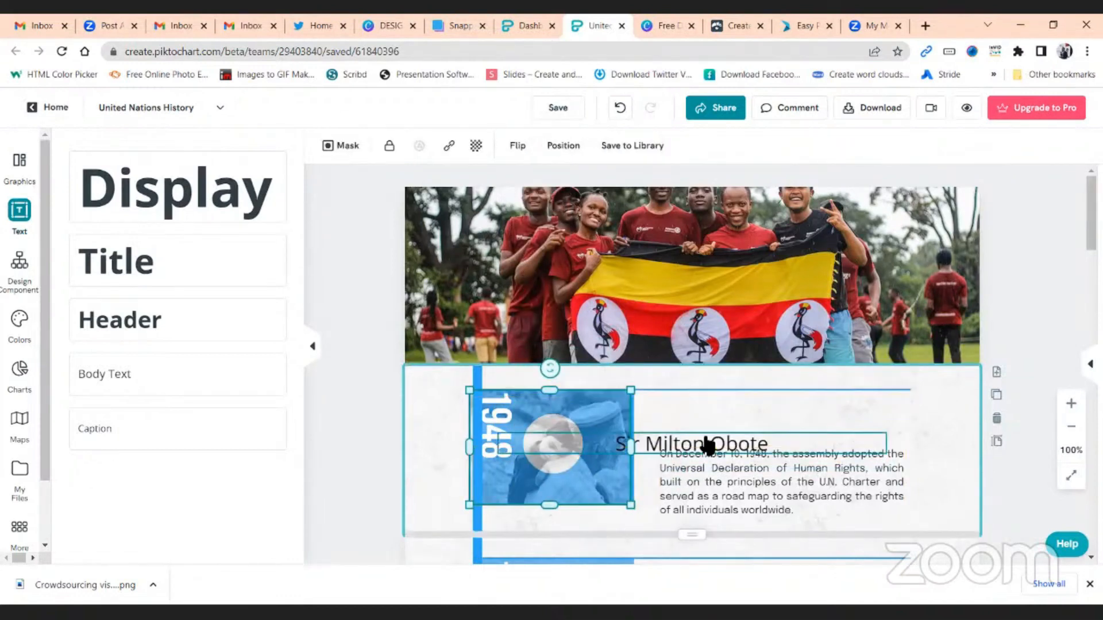
{"action": "left_click_drag", "start_coordinate": [769, 444], "coordinate": [809, 406]}
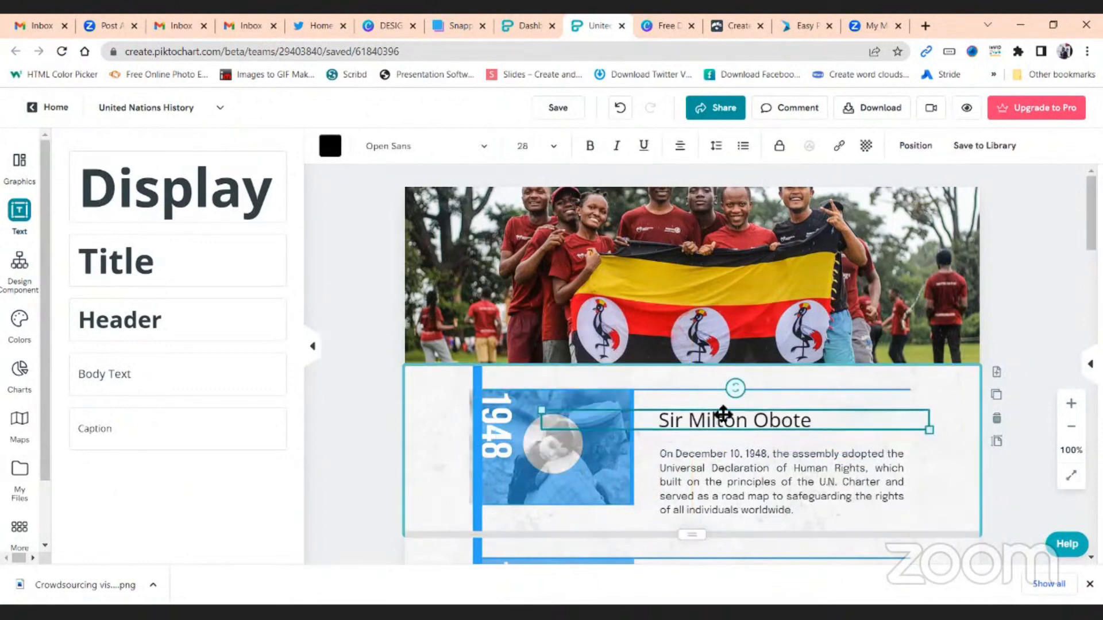
{"action": "left_click", "coordinate": [371, 427]}
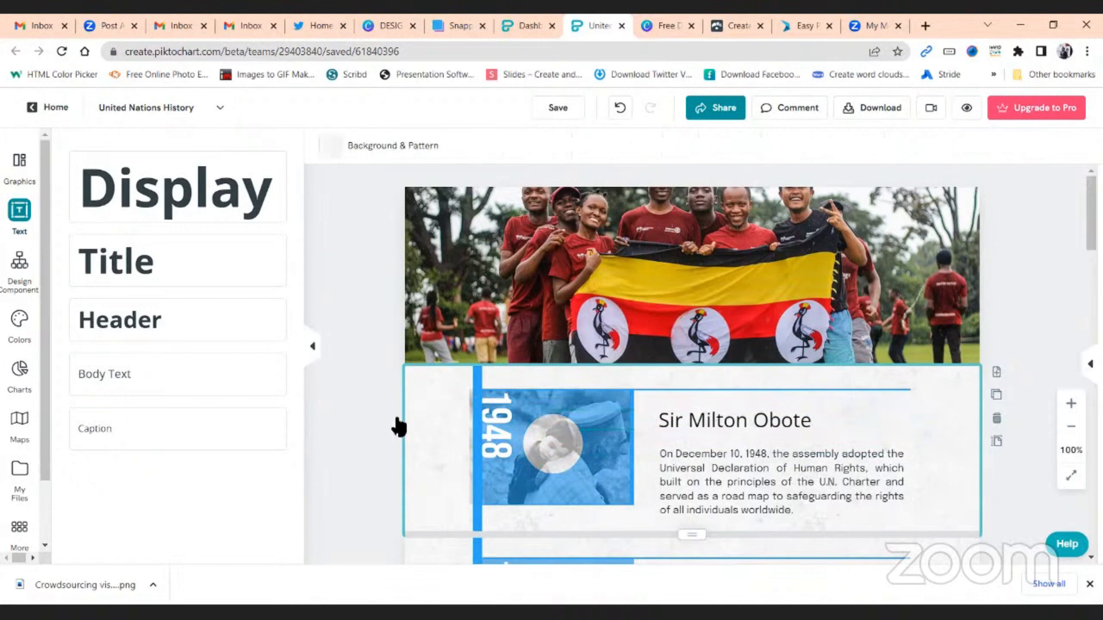
Step: Replace the 1948 section's paragraph with "First president of Uganda after indepedence"
{"action": "left_click", "coordinate": [799, 514]}
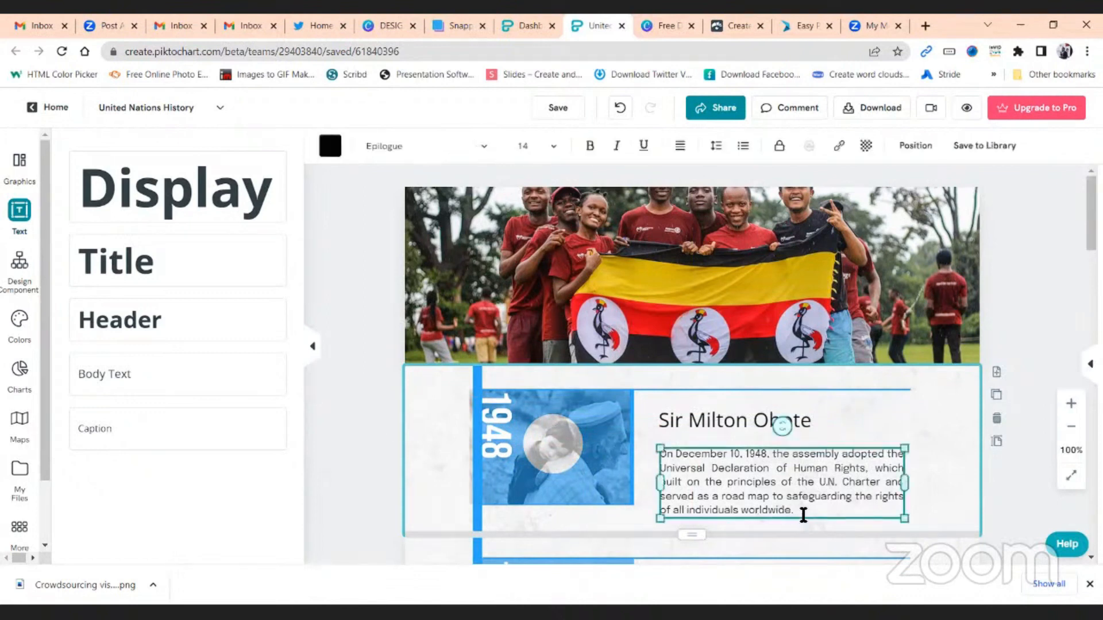
{"action": "left_click", "coordinate": [802, 515]}
{"action": "key", "text": "BackSpace"}
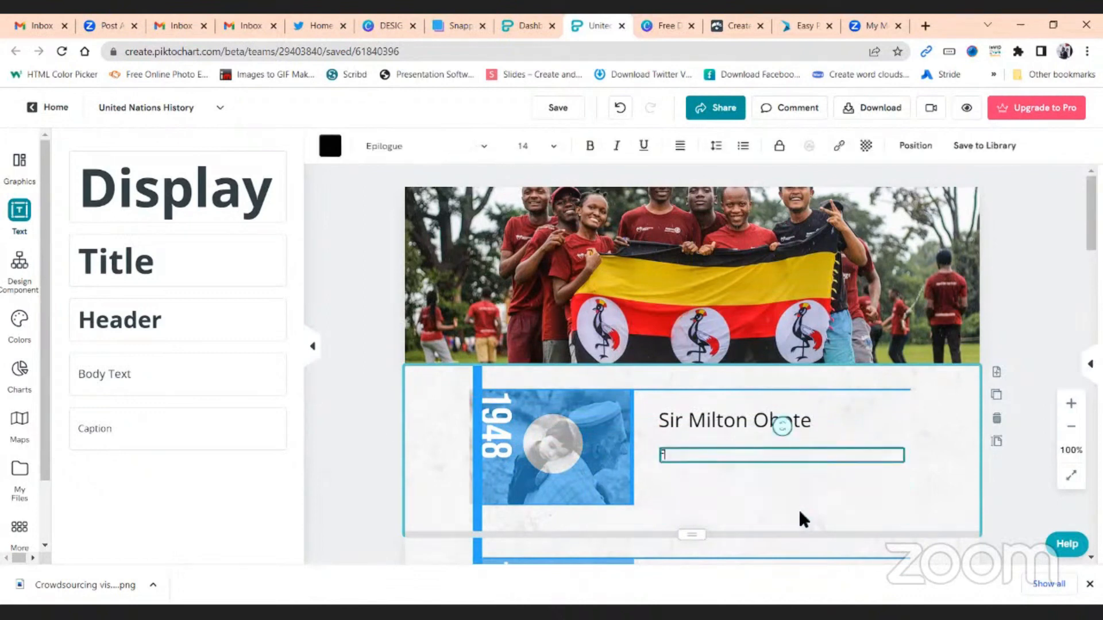
{"action": "type", "text": "First president of Uganda"}
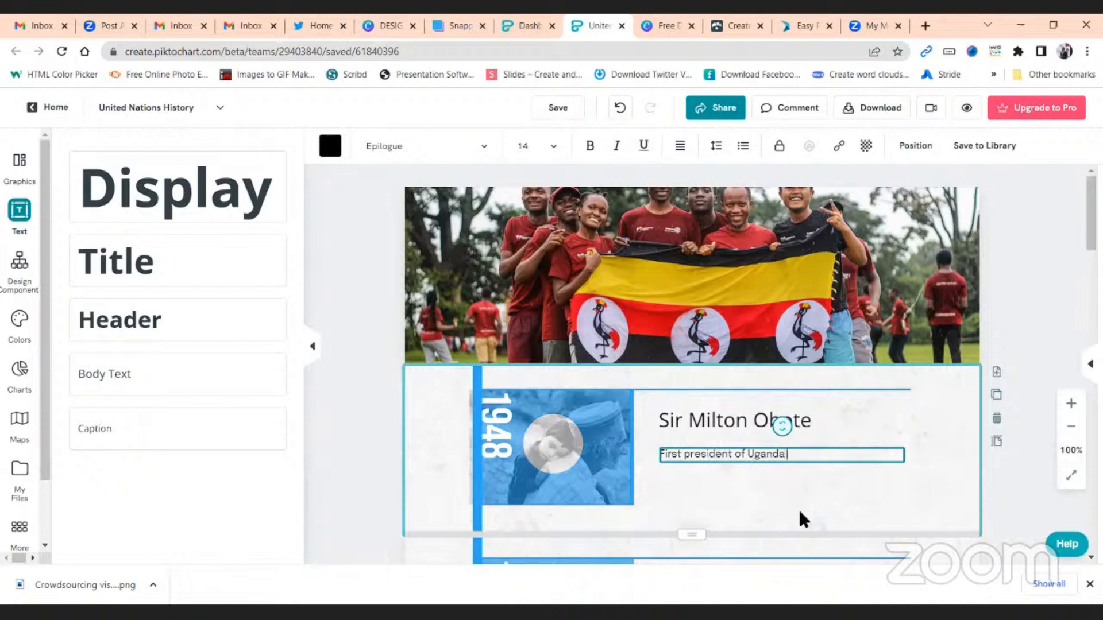
{"action": "type", "text": " after indepedence"}
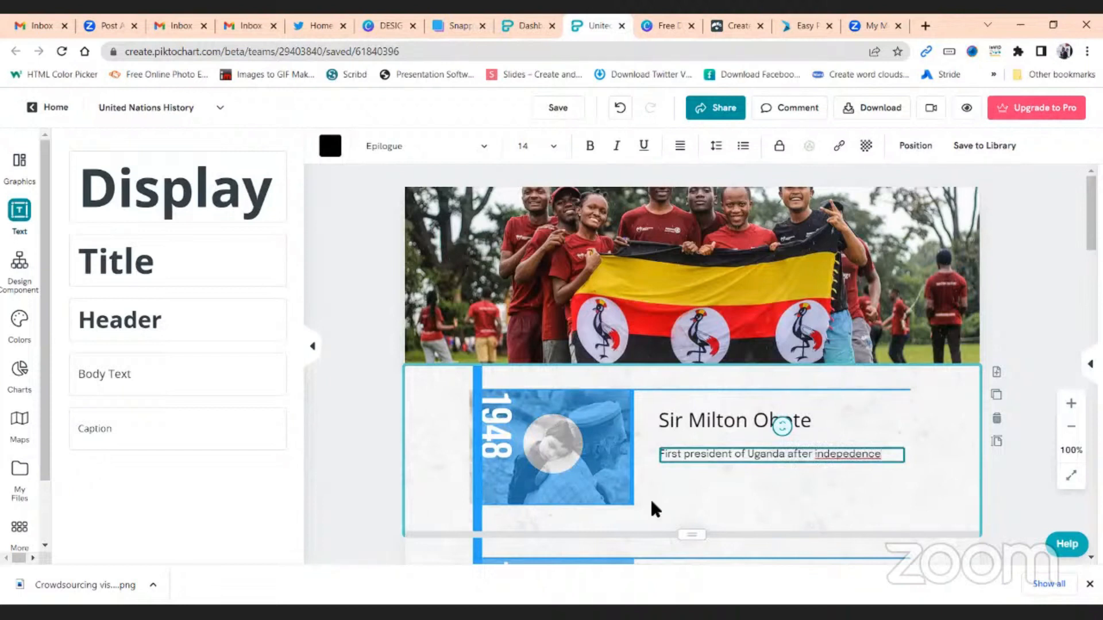
{"action": "left_click", "coordinate": [357, 475]}
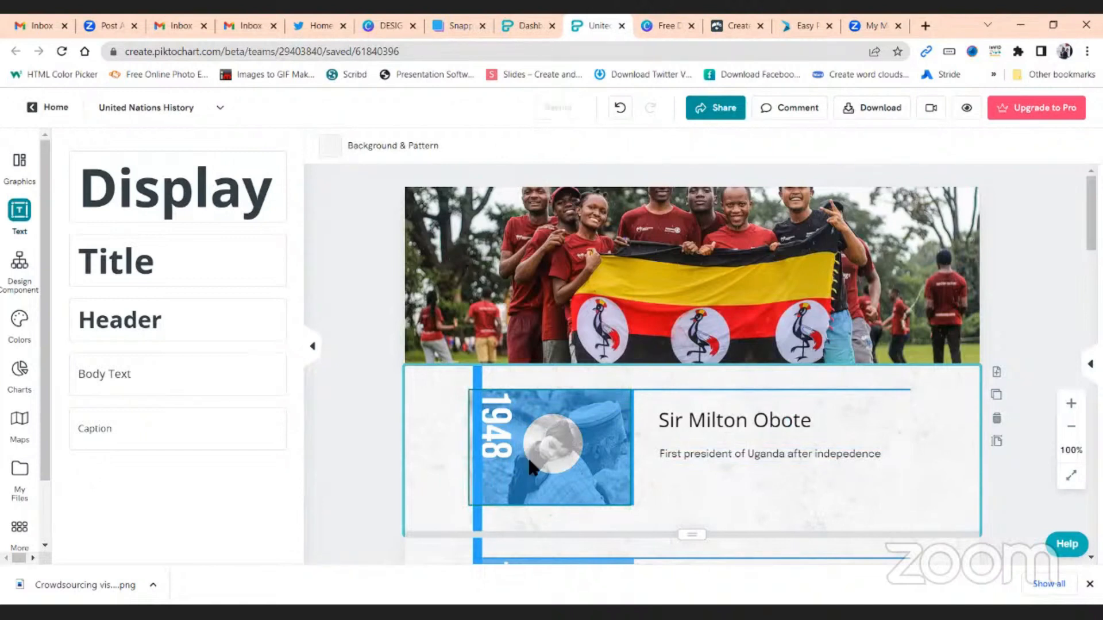
Step: Bring up the uploaded files and change the 1948 section's title to "Sir Edward Muteesa"
{"action": "left_click", "coordinate": [20, 477]}
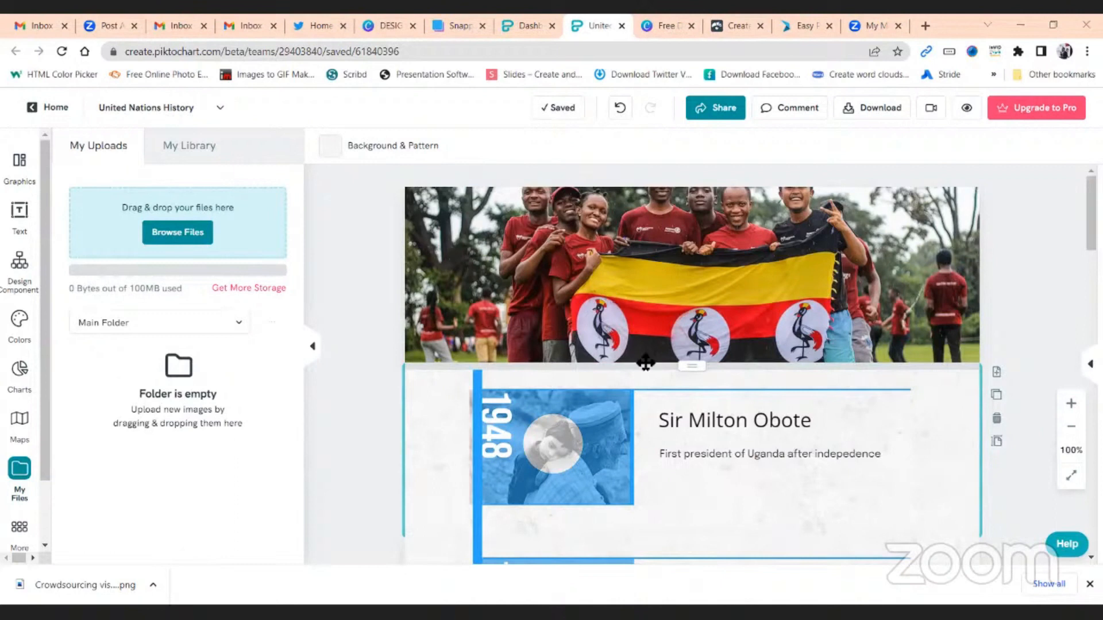
{"action": "left_click", "coordinate": [823, 426]}
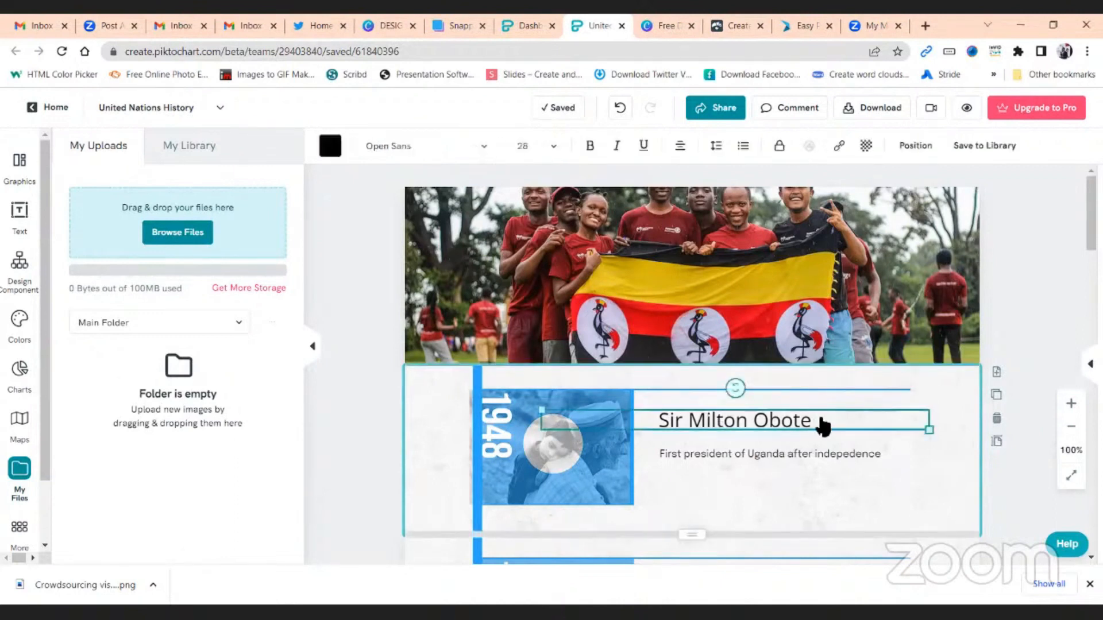
{"action": "left_click", "coordinate": [823, 425]}
{"action": "key", "text": "BackSpace"}
{"action": "key", "text": "BackSpace"}
{"action": "key", "text": "BackSpace"}
{"action": "key", "text": "BackSpace"}
{"action": "key", "text": "BackSpace"}
{"action": "key", "text": "BackSpace"}
{"action": "key", "text": "BackSpace"}
{"action": "key", "text": "BackSpace"}
{"action": "key", "text": "BackSpace"}
{"action": "key", "text": "BackSpace"}
{"action": "key", "text": "BackSpace"}
{"action": "key", "text": "BackSpace"}
{"action": "type", "text": "Edward "}
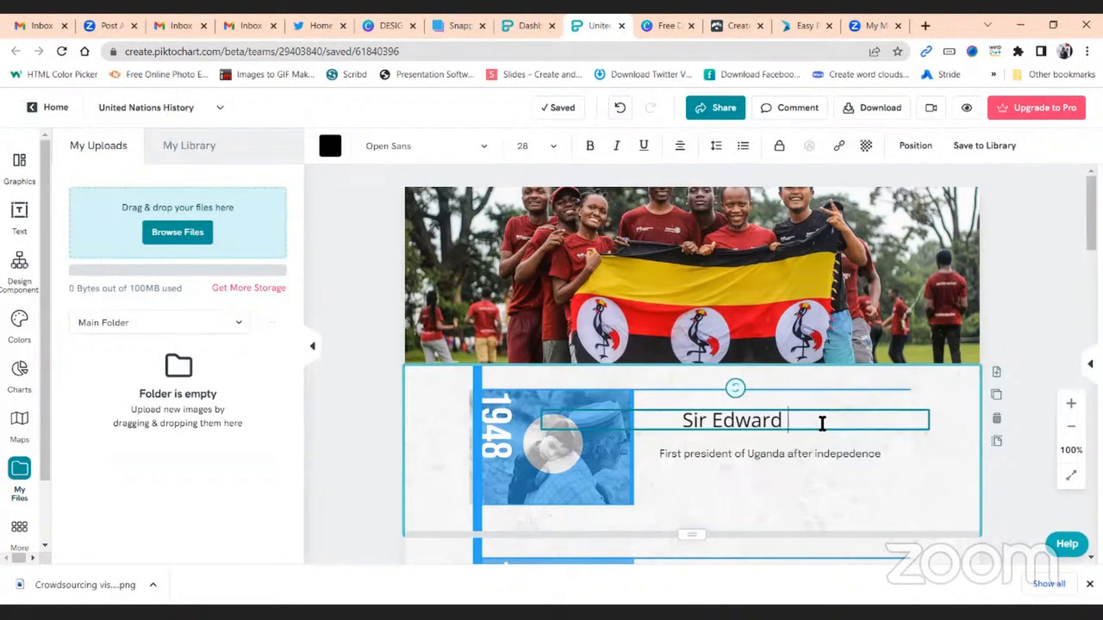
{"action": "type", "text": "Muteersa"}
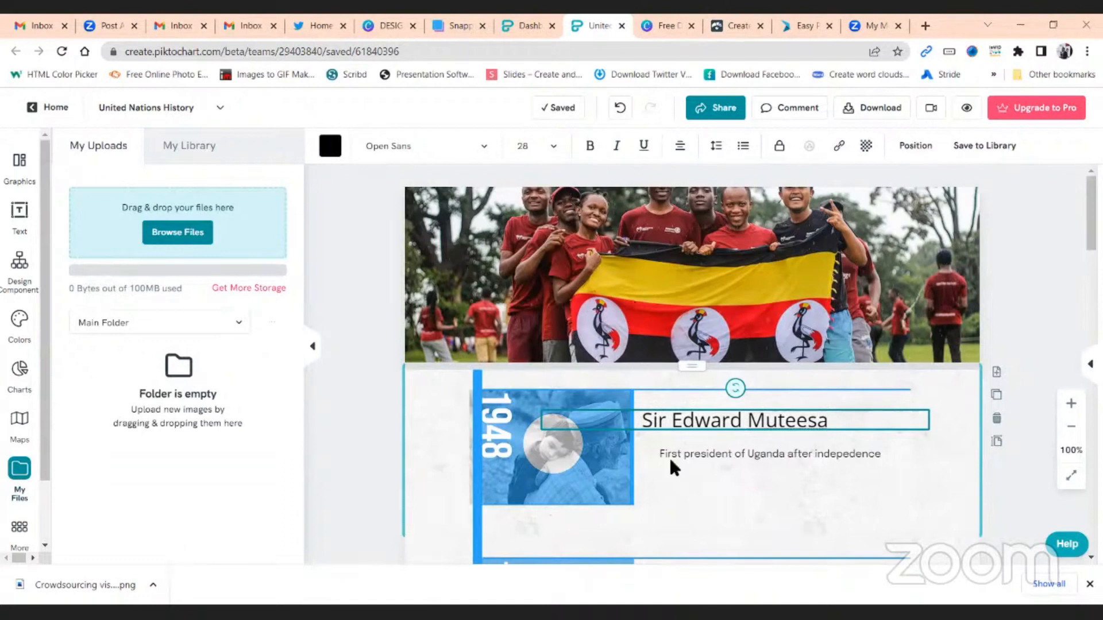
{"action": "left_click", "coordinate": [395, 425]}
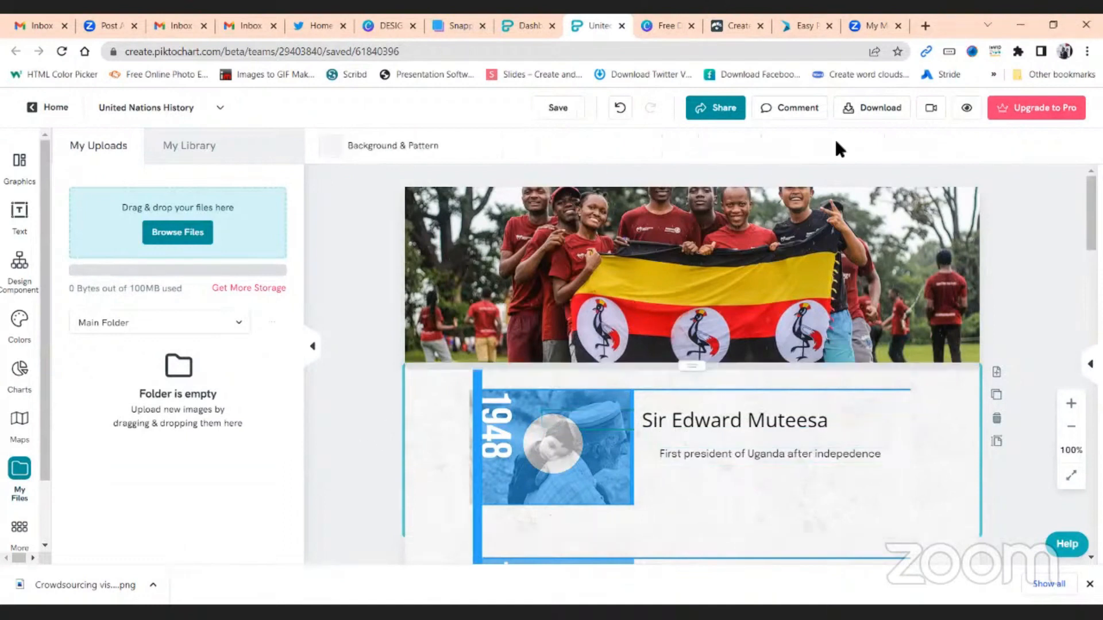
Step: Search Google Images for "sir edward muteesa" in a new browser tab
{"action": "left_click", "coordinate": [924, 26]}
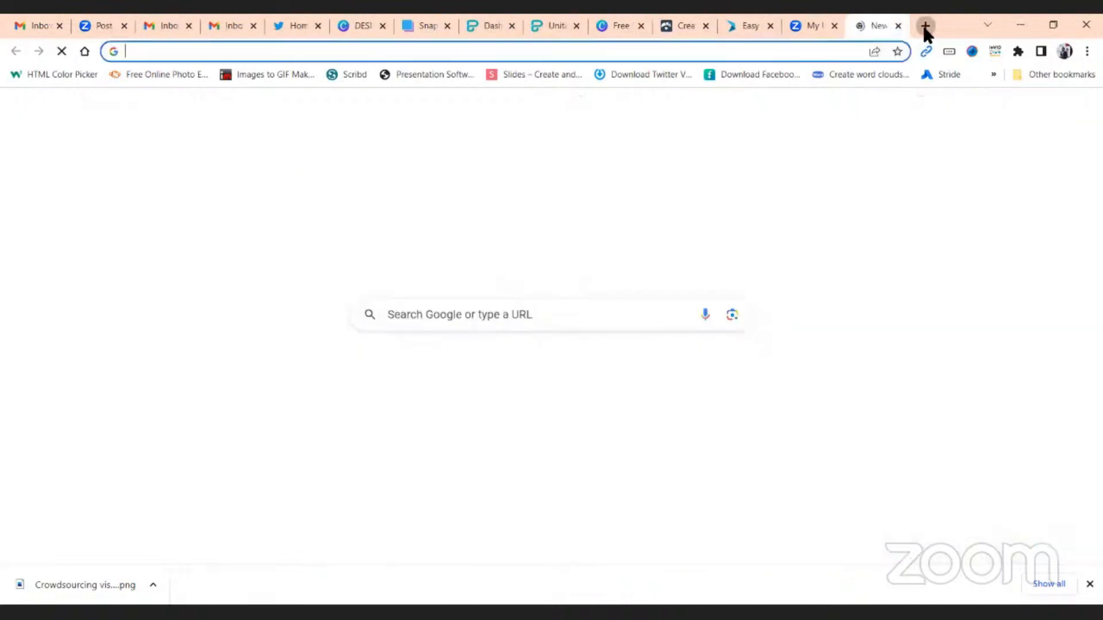
{"action": "type", "text": "sir edward mut"}
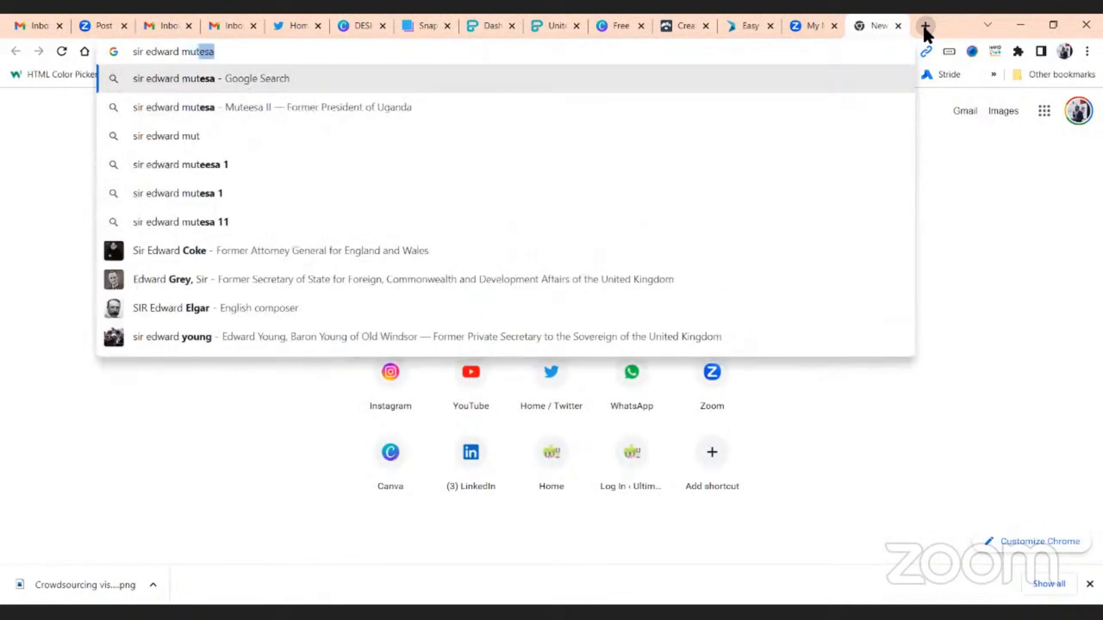
{"action": "type", "text": "eesa"}
{"action": "key", "text": "Return"}
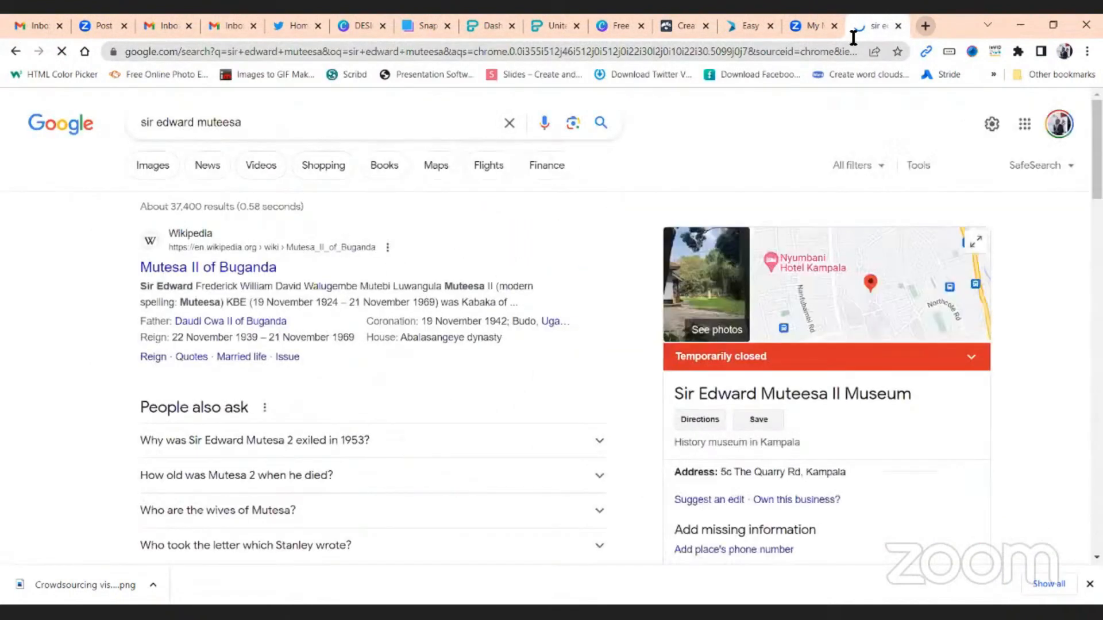
{"action": "left_click", "coordinate": [151, 166]}
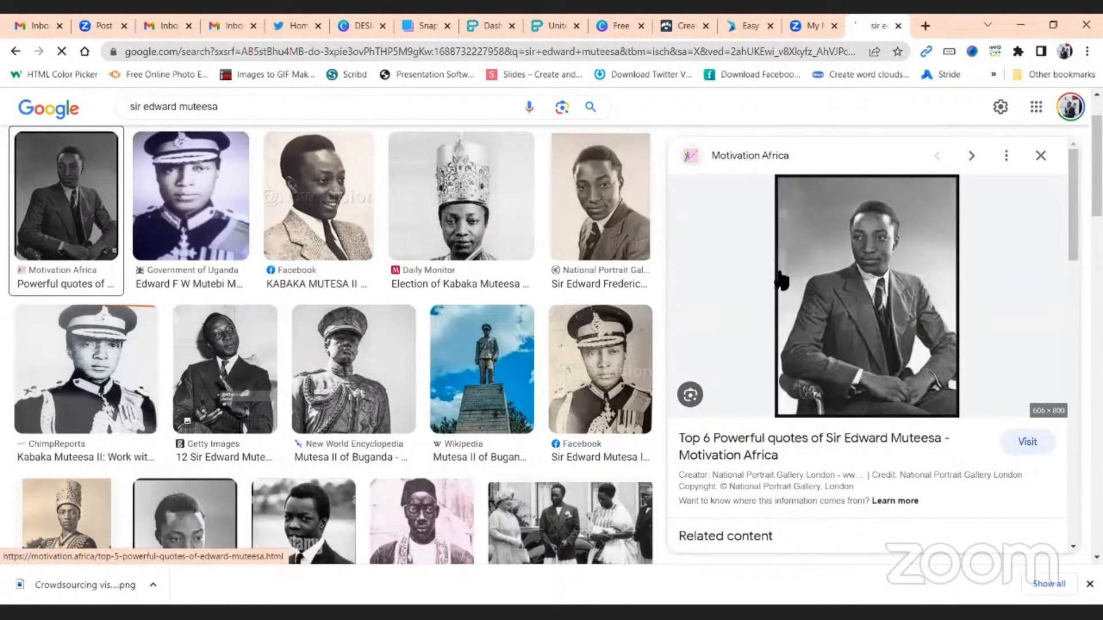
{"action": "right_click", "coordinate": [843, 283]}
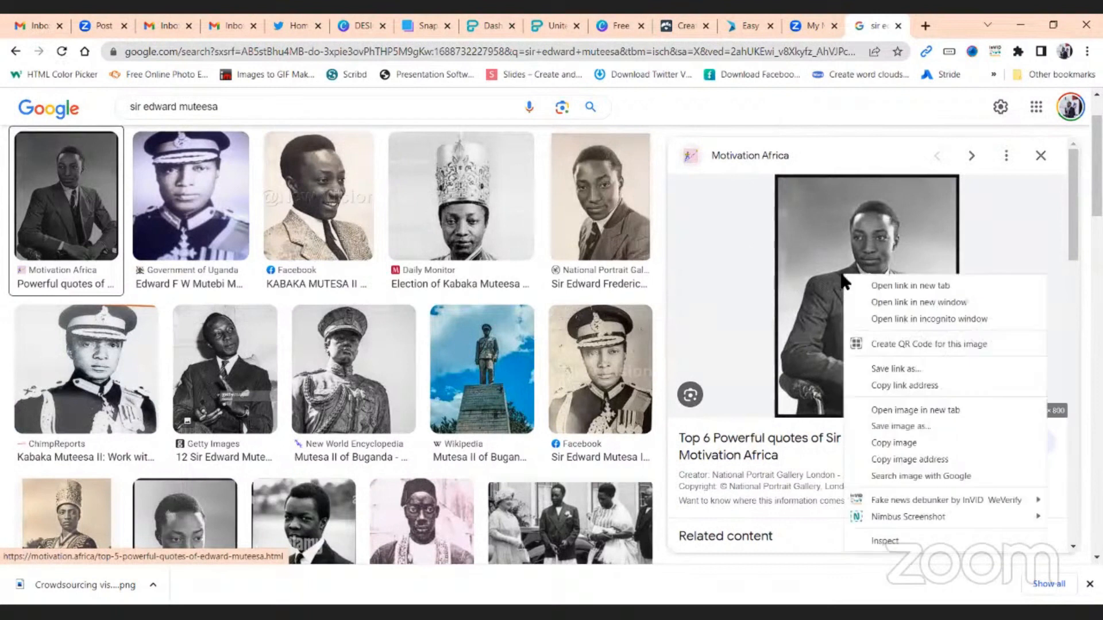
{"action": "left_click", "coordinate": [898, 419]}
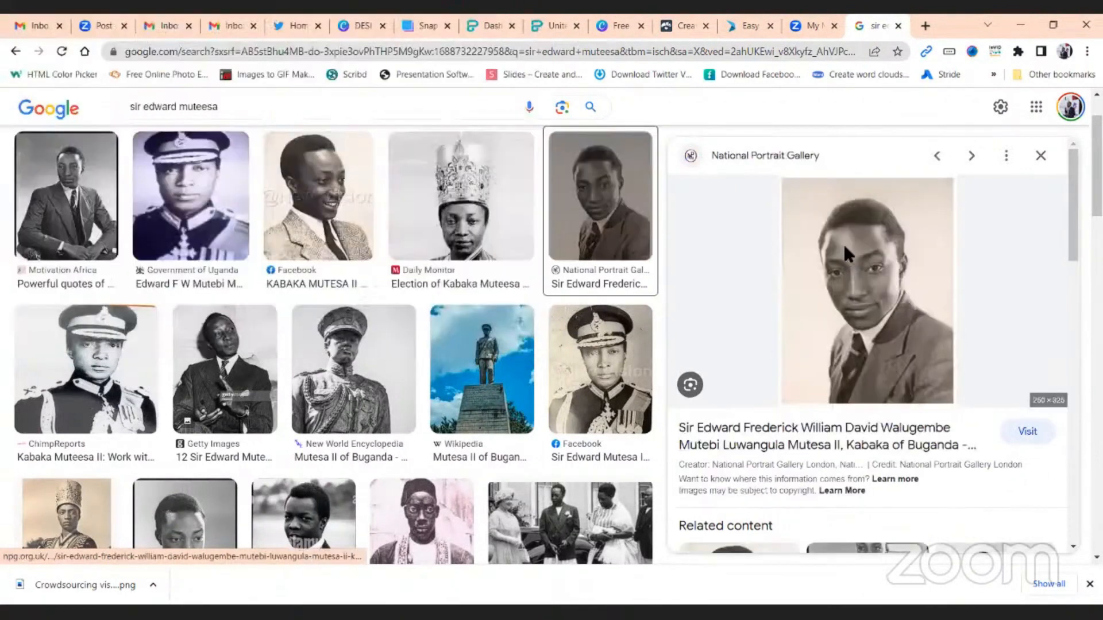
{"action": "right_click", "coordinate": [863, 354]}
{"action": "left_click", "coordinate": [877, 405]}
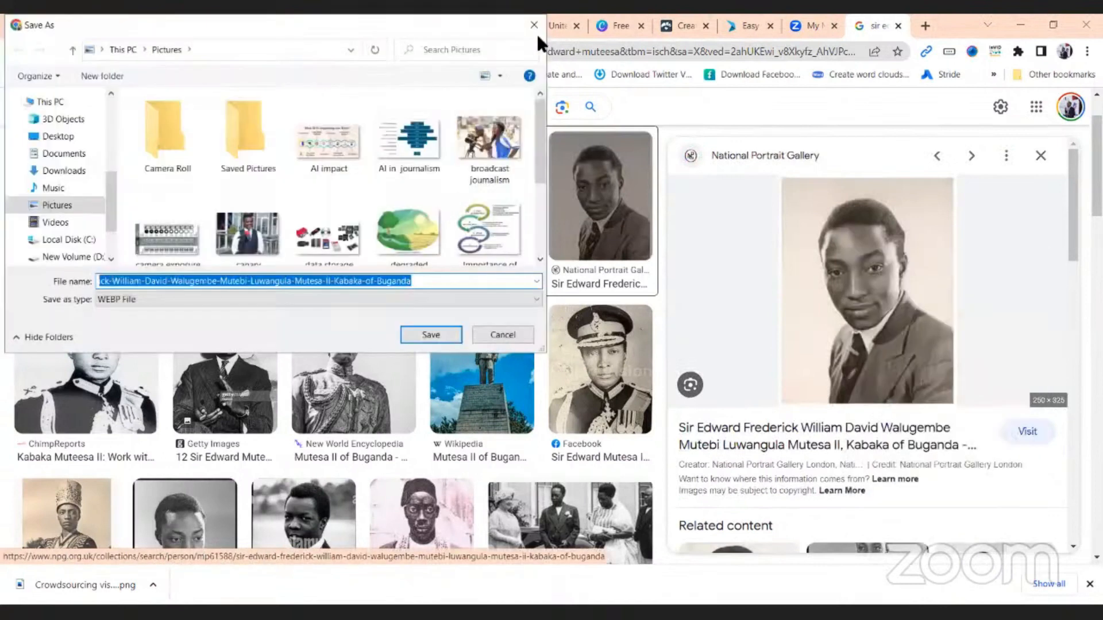
{"action": "left_click", "coordinate": [534, 31]}
{"action": "key", "text": "Escape"}
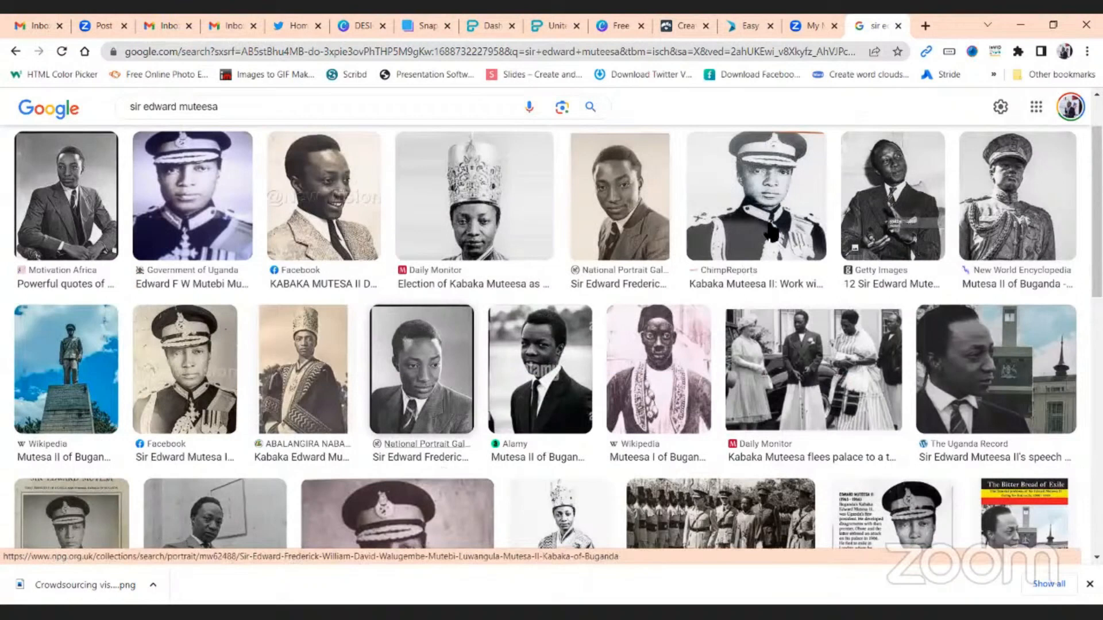
Step: Save the ChimpReports portrait of Muteesa in uniform to the Pictures folder as "Edward Muteesa"
{"action": "left_click", "coordinate": [822, 227]}
{"action": "right_click", "coordinate": [839, 224]}
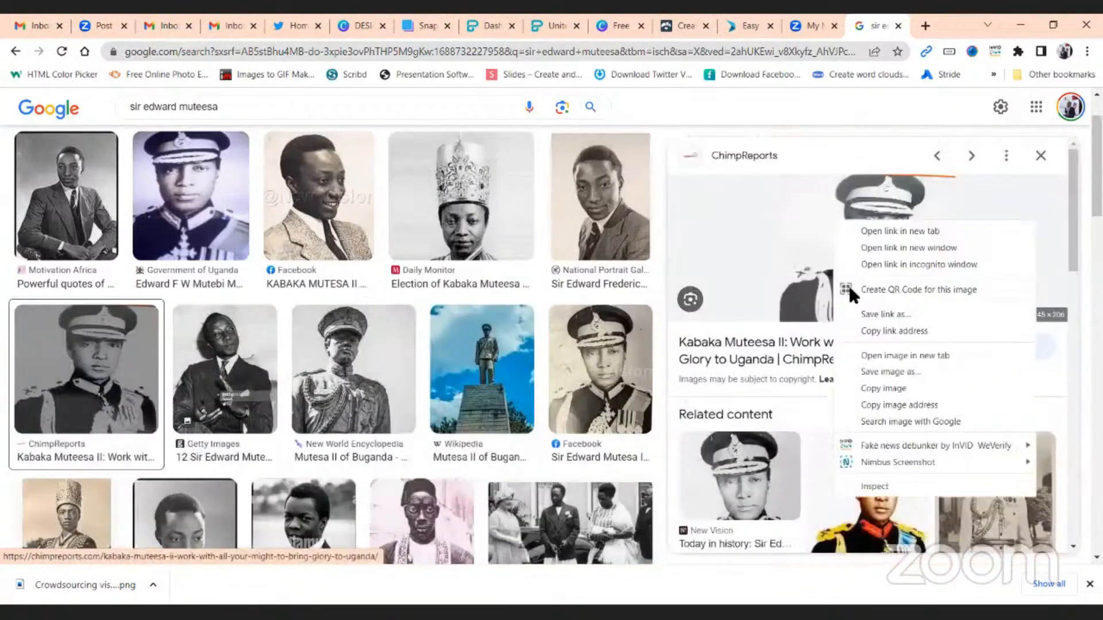
{"action": "left_click", "coordinate": [869, 370]}
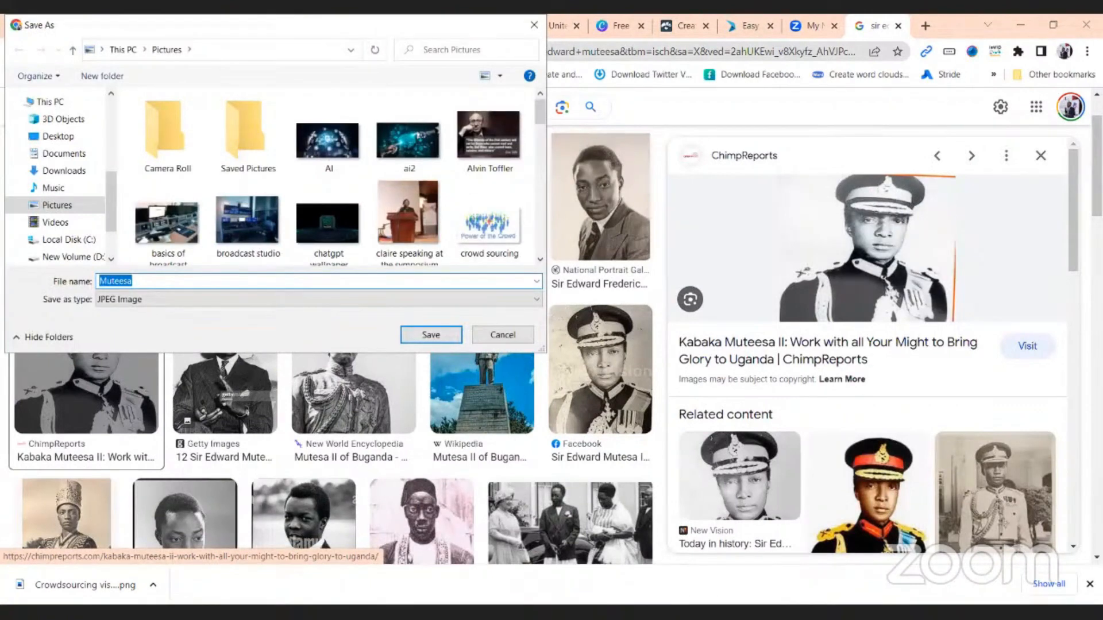
{"action": "type", "text": "Edward Muteesa"}
{"action": "key", "text": "Return"}
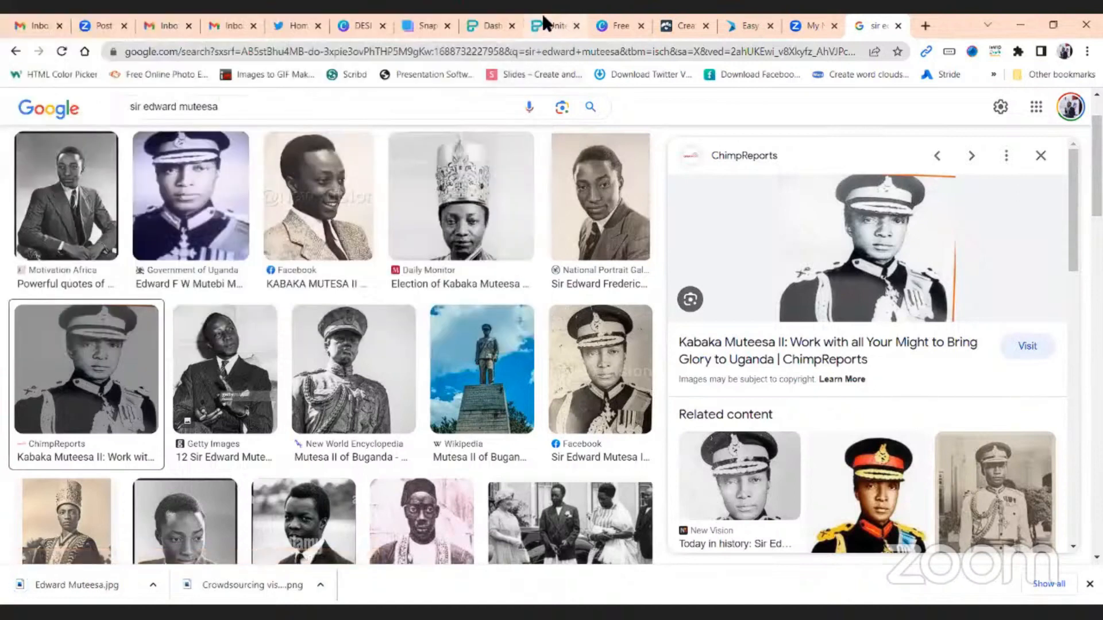
Step: Switch back to the Piktochart design and upload Edward Muteesa.jpg from the Pictures folder
{"action": "left_click", "coordinate": [541, 33]}
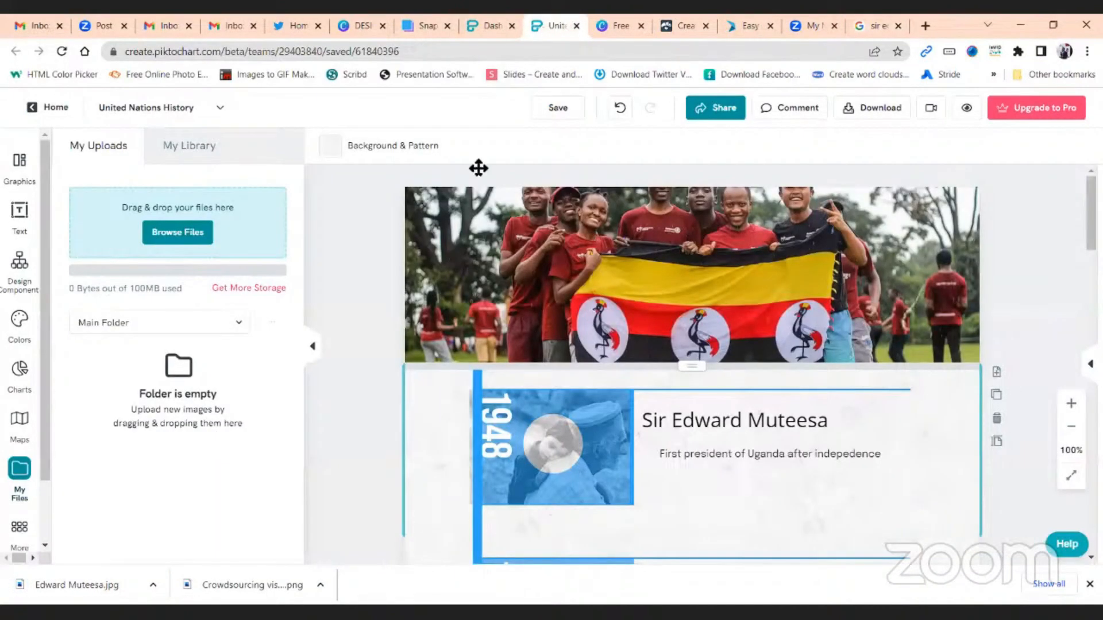
{"action": "left_click", "coordinate": [181, 240]}
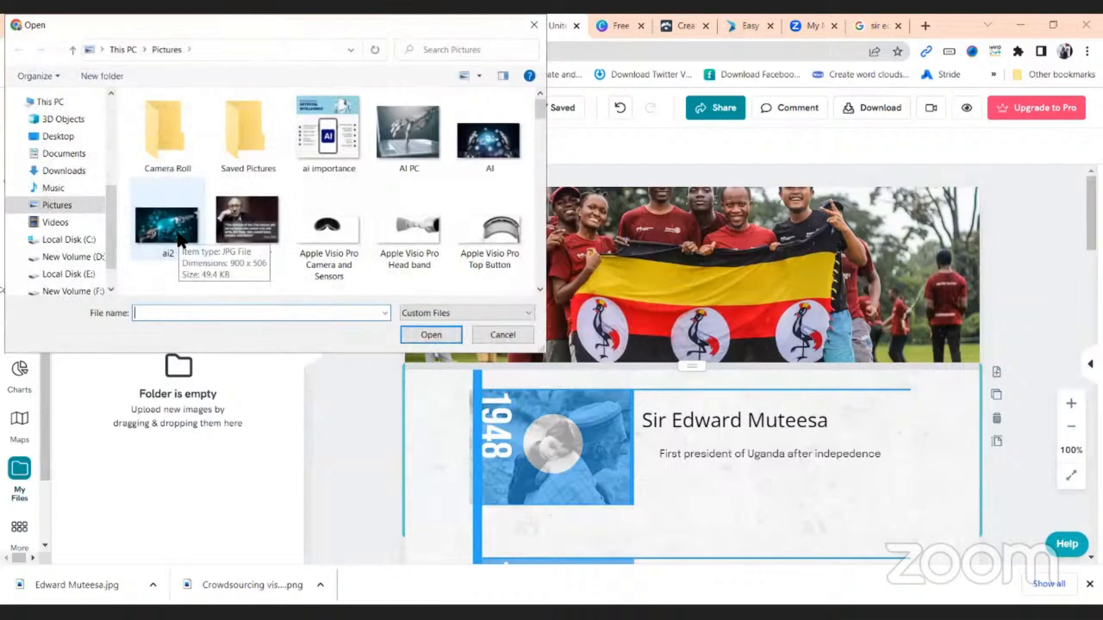
{"action": "type", "text": "Edward Muteesa.jpg"}
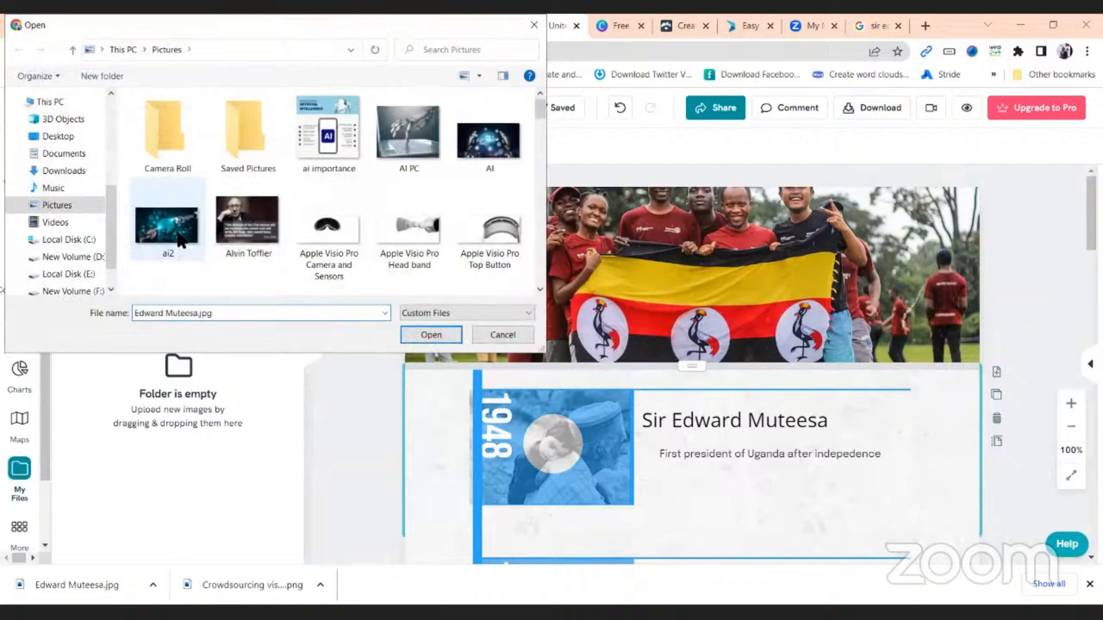
{"action": "key", "text": "Return"}
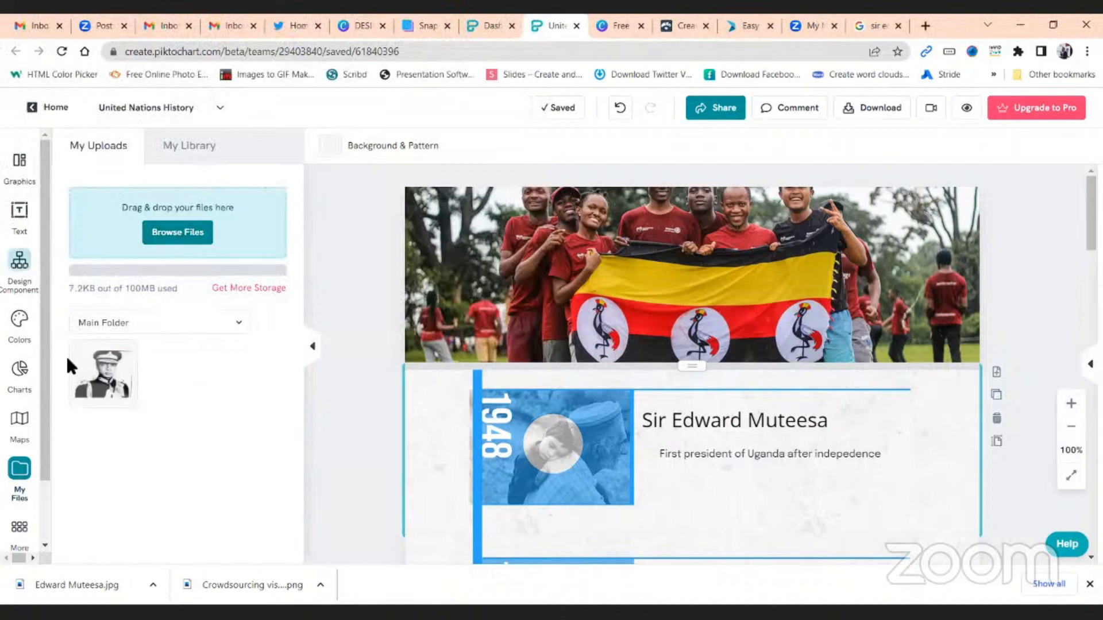
Step: Delete the old photo and the white circle from the 1948 section's blue block
{"action": "left_click", "coordinate": [542, 452]}
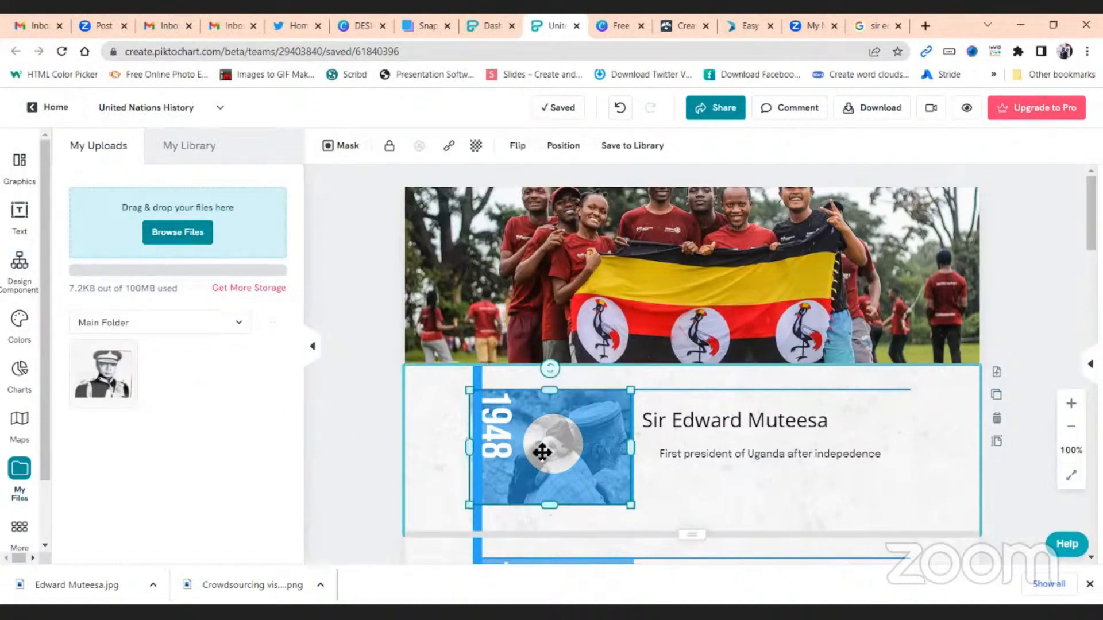
{"action": "key", "text": "Delete"}
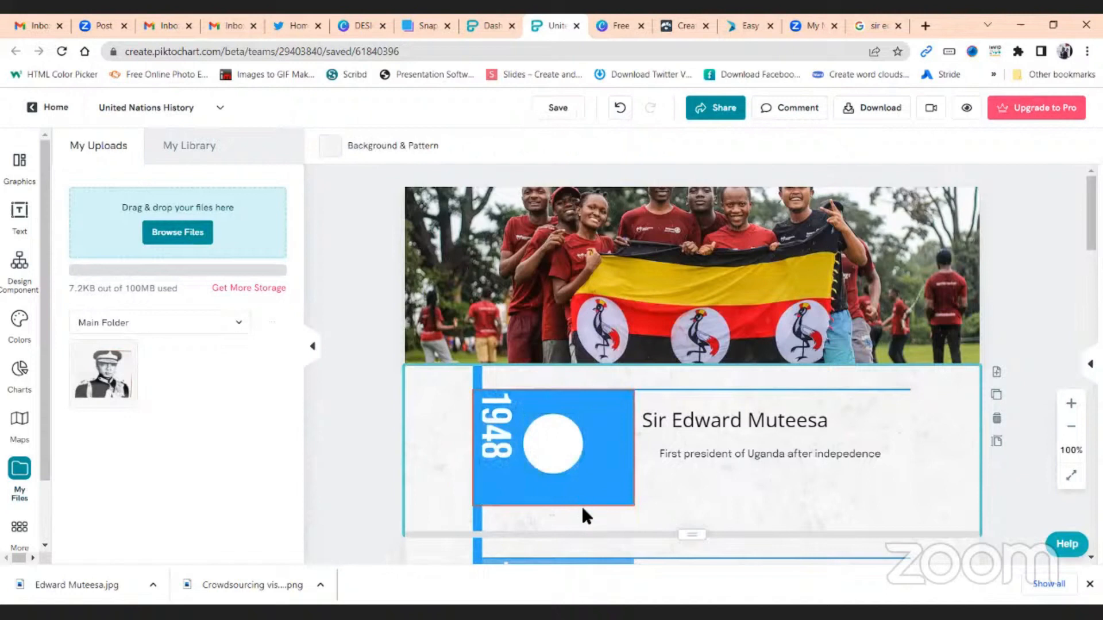
{"action": "left_click", "coordinate": [569, 464]}
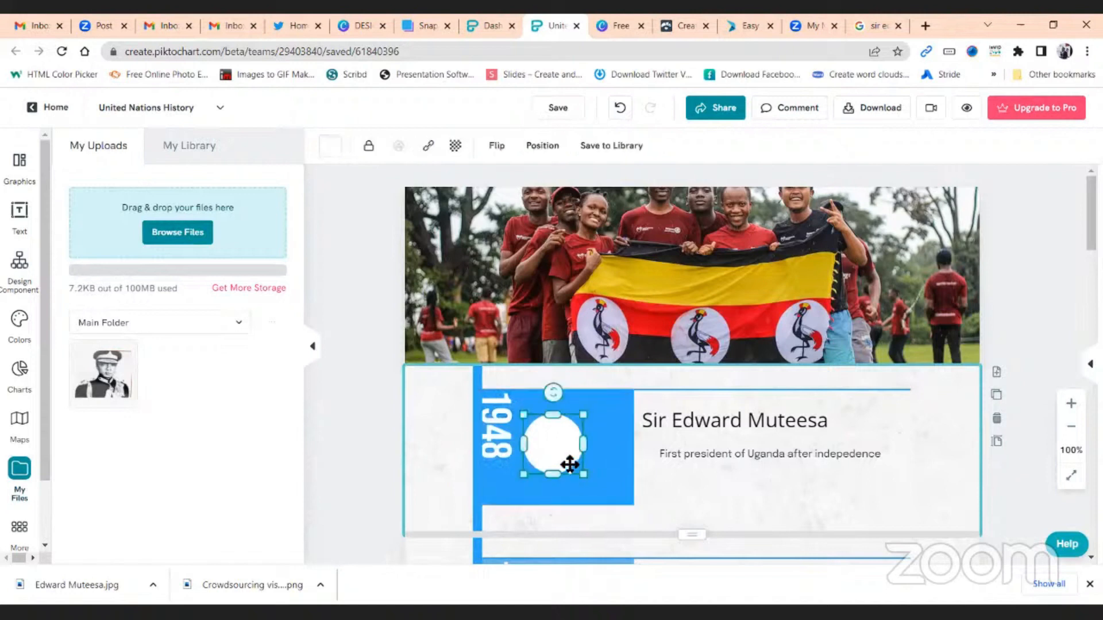
{"action": "key", "text": "Delete"}
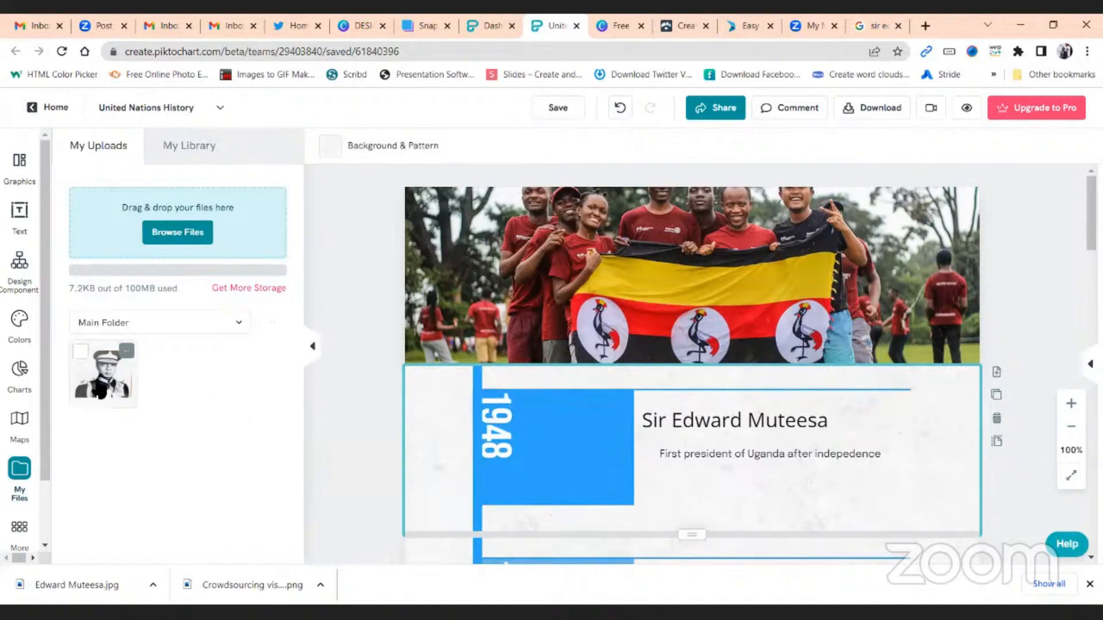
Step: Insert the uploaded Muteesa portrait and shrink it to fit the blue block beside the vertical 1948 label
{"action": "left_click", "coordinate": [101, 390]}
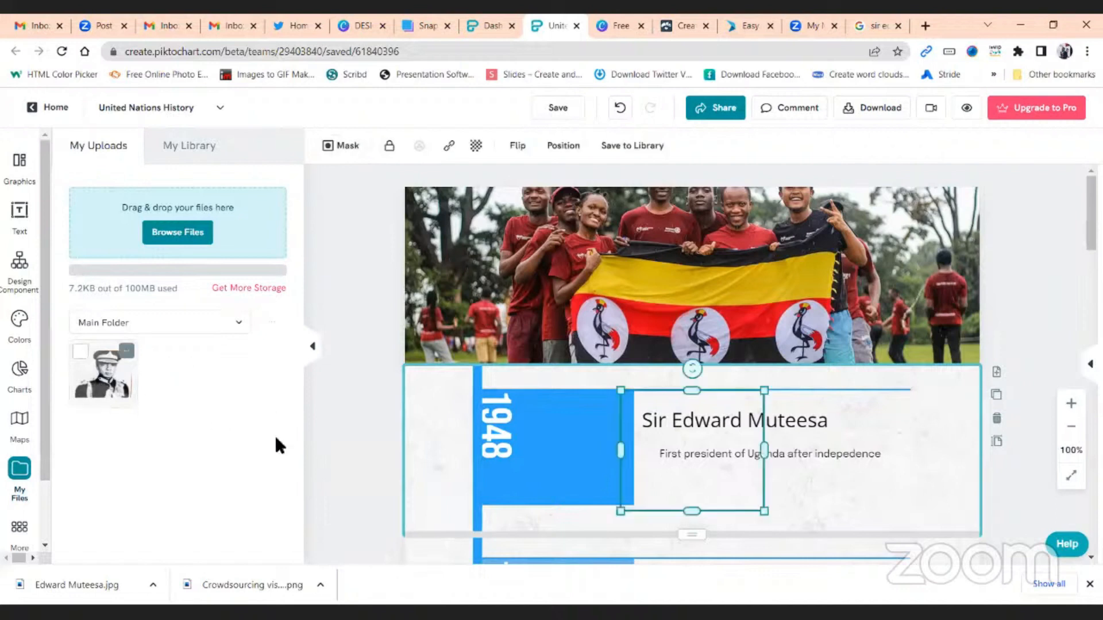
{"action": "left_click_drag", "start_coordinate": [715, 449], "coordinate": [609, 445]}
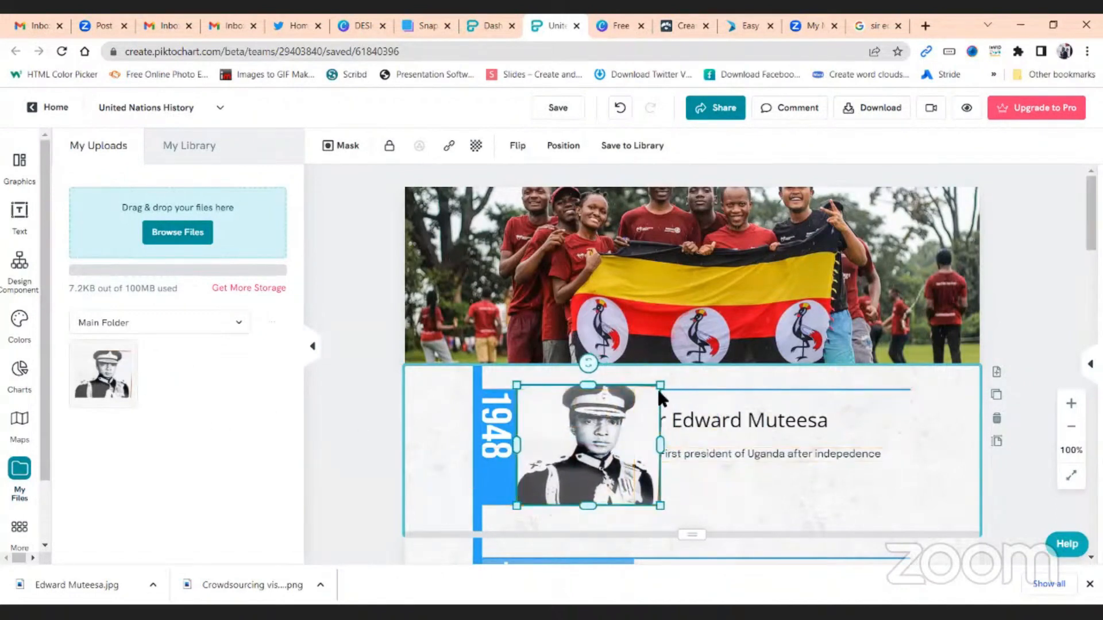
{"action": "left_click_drag", "start_coordinate": [660, 386], "coordinate": [645, 390]}
{"action": "left_click_drag", "start_coordinate": [638, 391], "coordinate": [636, 393]}
{"action": "left_click_drag", "start_coordinate": [599, 443], "coordinate": [596, 437]}
{"action": "left_click_drag", "start_coordinate": [579, 500], "coordinate": [586, 503]}
{"action": "left_click", "coordinate": [363, 312]}
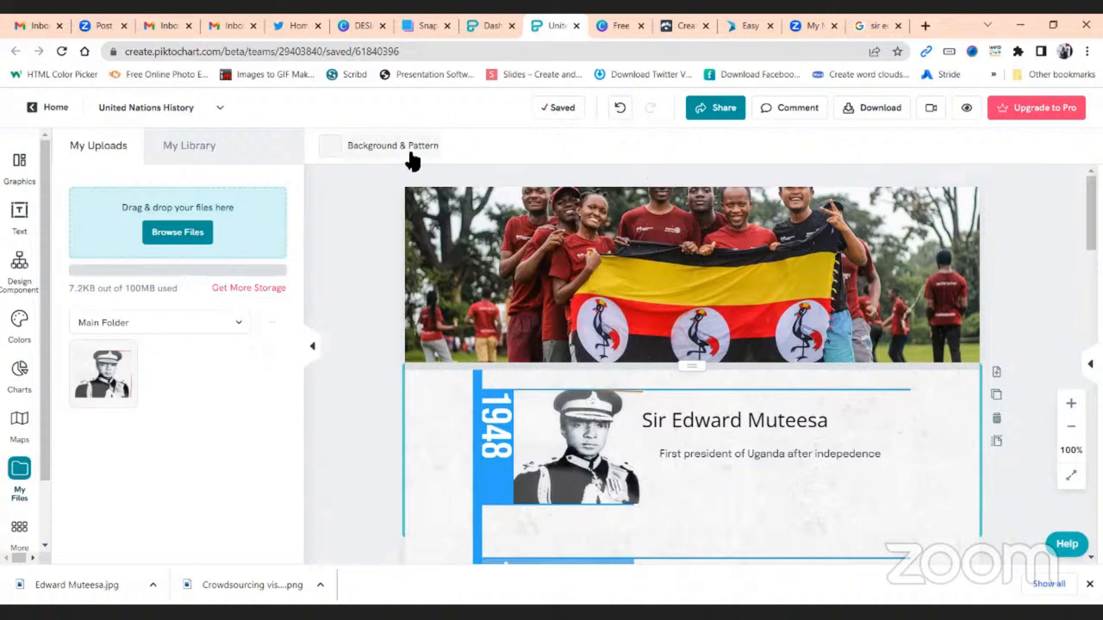
Step: Change the vertical year label beside the Muteesa portrait to 1962
{"action": "left_click", "coordinate": [497, 454]}
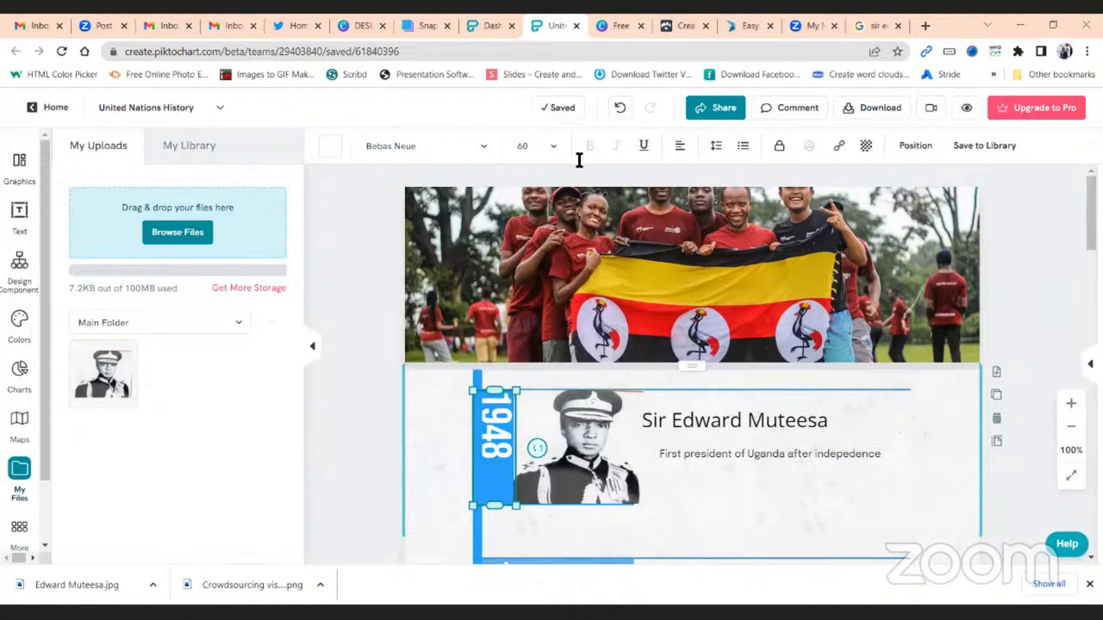
{"action": "left_click", "coordinate": [497, 463]}
{"action": "key", "text": "BackSpace"}
{"action": "key", "text": "BackSpace"}
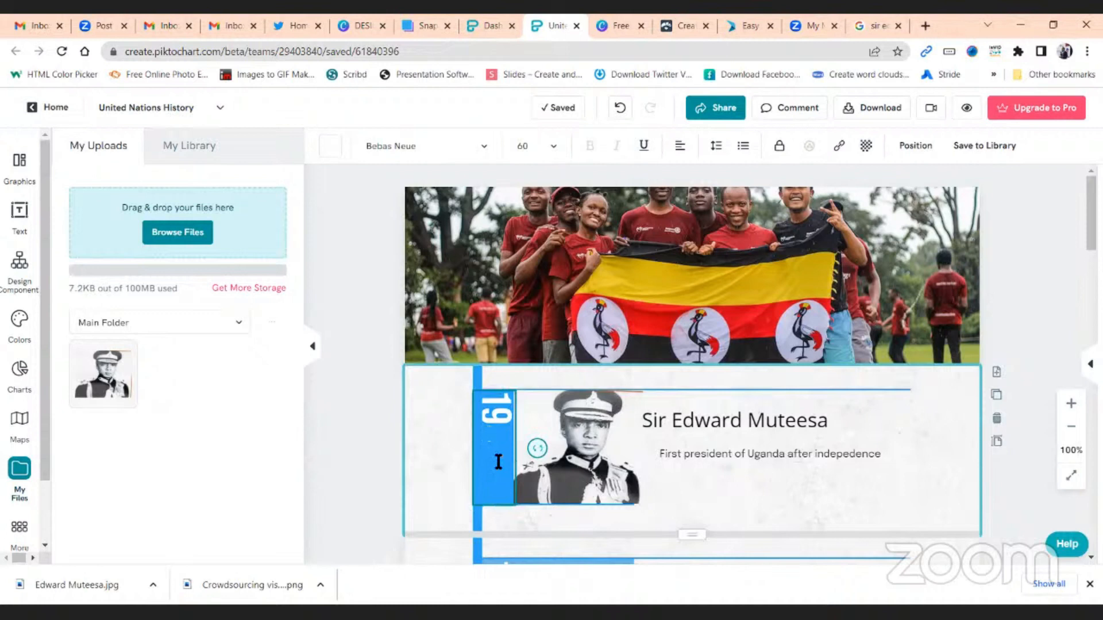
{"action": "type", "text": "62"}
{"action": "left_click", "coordinate": [373, 435]}
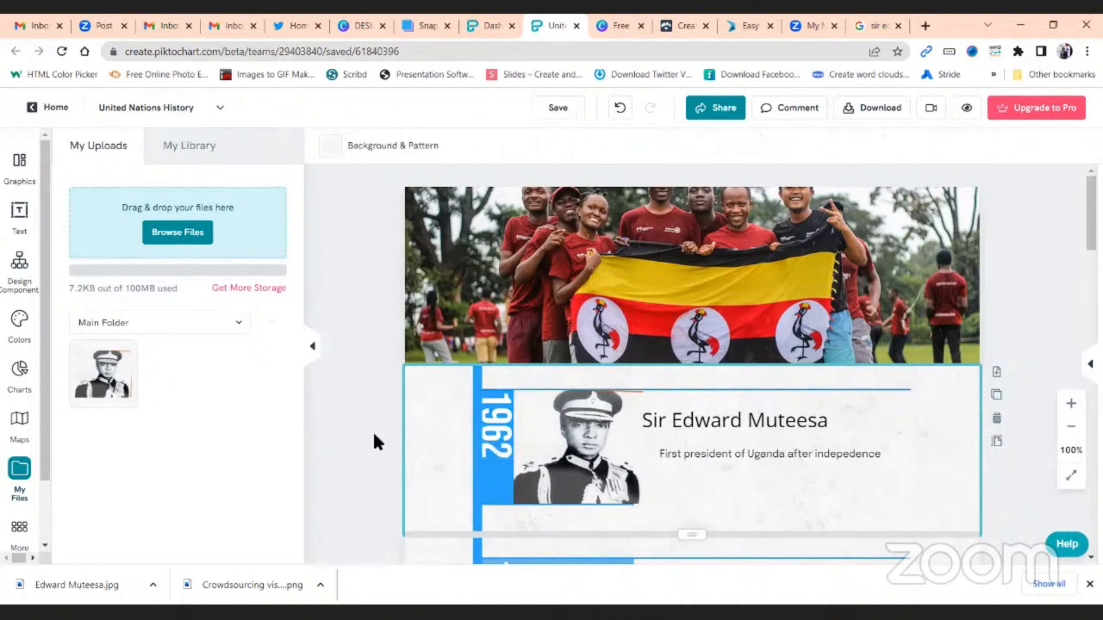
Step: Move the subtitle about Uganda's first president so it lines up directly beneath the start of the Sir Edward Muteesa heading
{"action": "scroll", "coordinate": [689, 431], "scroll_direction": "down", "scroll_amount": 2}
{"action": "scroll", "coordinate": [689, 431], "scroll_direction": "down", "scroll_amount": 2}
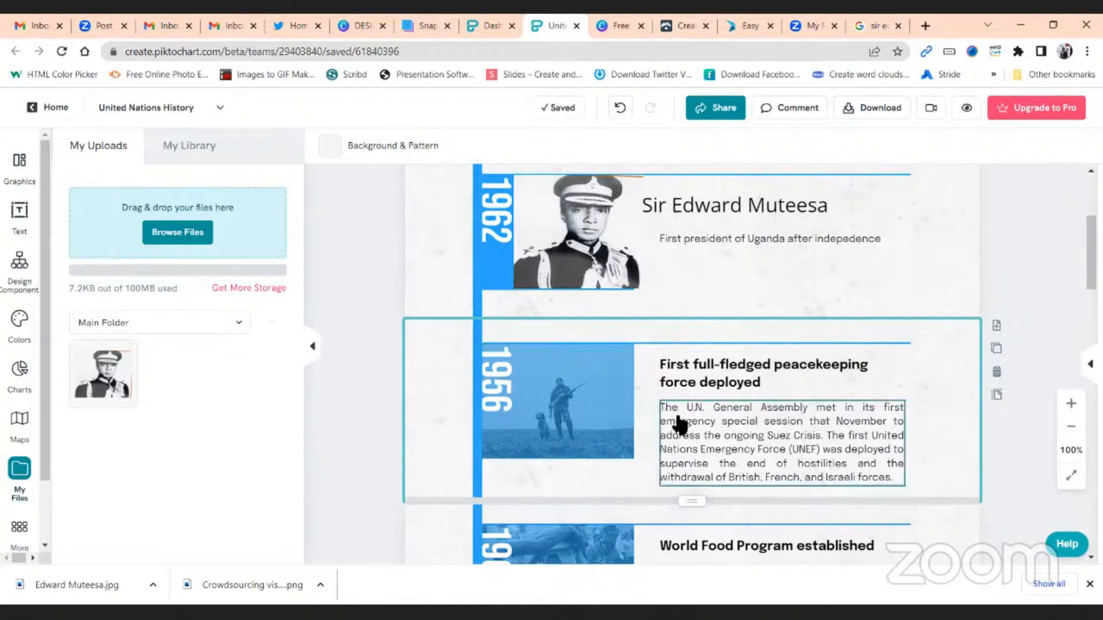
{"action": "scroll", "coordinate": [680, 424], "scroll_direction": "down", "scroll_amount": 3}
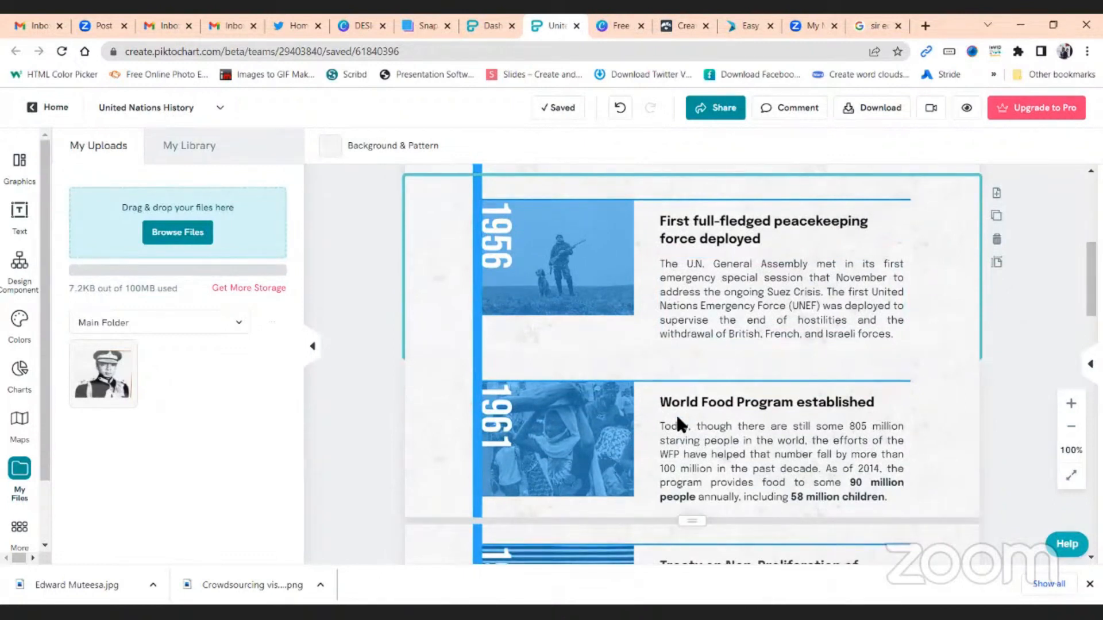
{"action": "scroll", "coordinate": [676, 417], "scroll_direction": "up", "scroll_amount": 5}
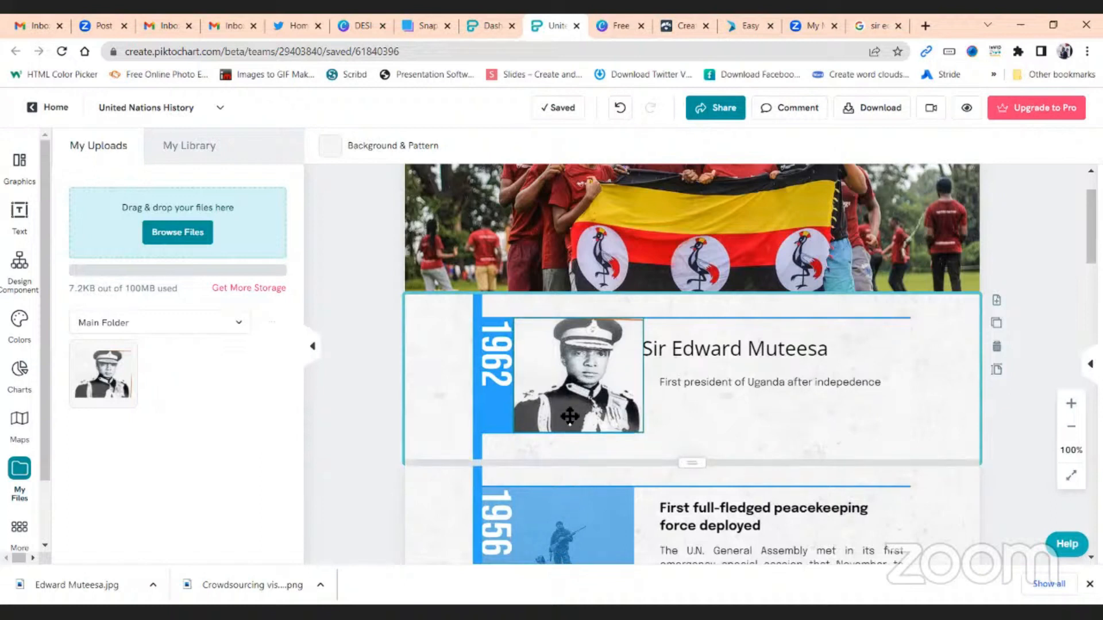
{"action": "left_click_drag", "start_coordinate": [768, 394], "coordinate": [753, 385]}
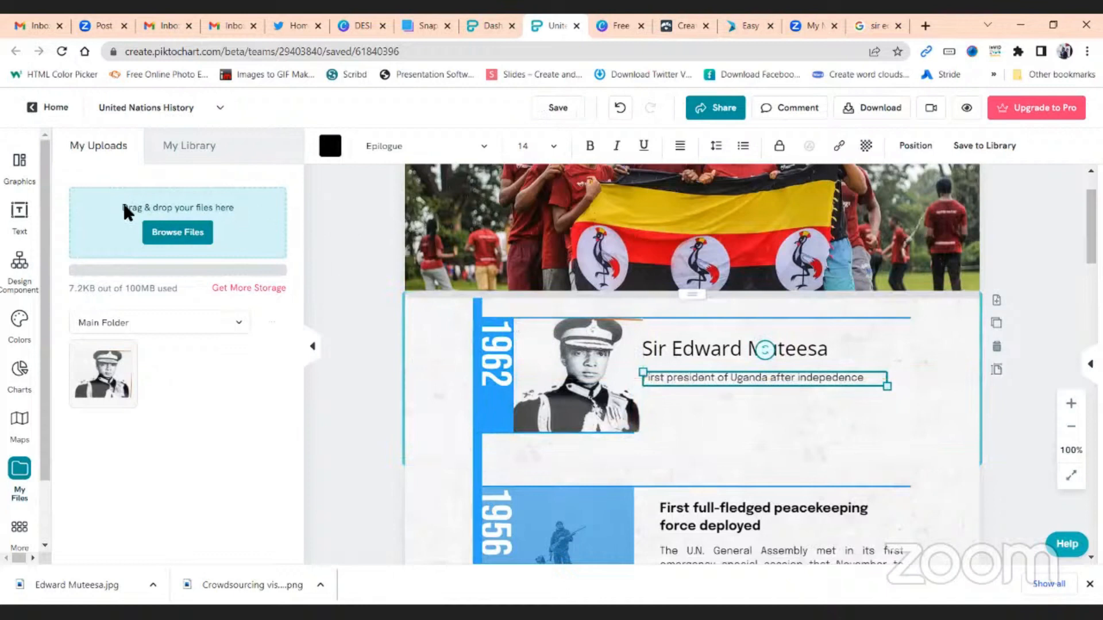
Step: Browse the design component categories and review the remaining template sections of the timeline down to 2014
{"action": "left_click", "coordinate": [19, 264]}
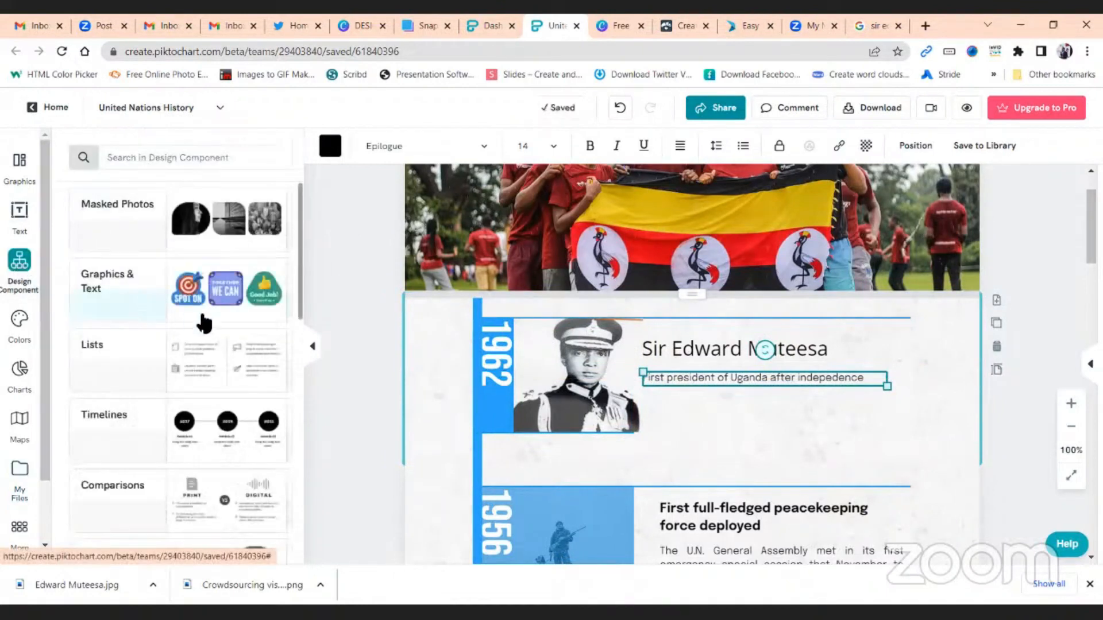
{"action": "scroll", "coordinate": [264, 359], "scroll_direction": "down", "scroll_amount": 1}
{"action": "scroll", "coordinate": [264, 359], "scroll_direction": "down", "scroll_amount": 5}
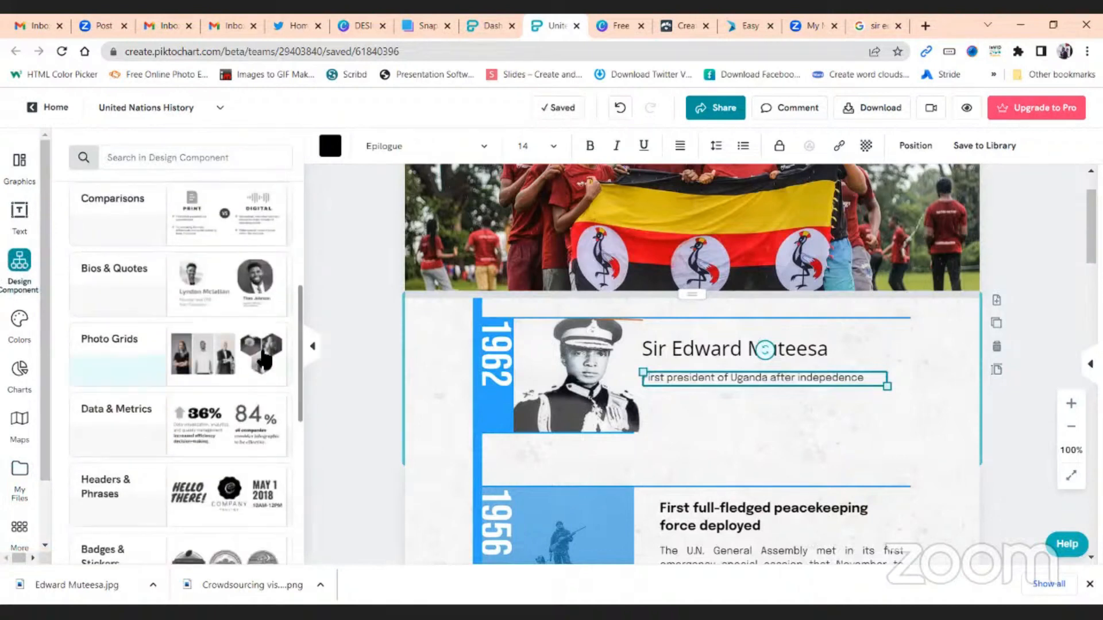
{"action": "scroll", "coordinate": [265, 359], "scroll_direction": "up", "scroll_amount": 5}
{"action": "scroll", "coordinate": [193, 305], "scroll_direction": "down", "scroll_amount": 5}
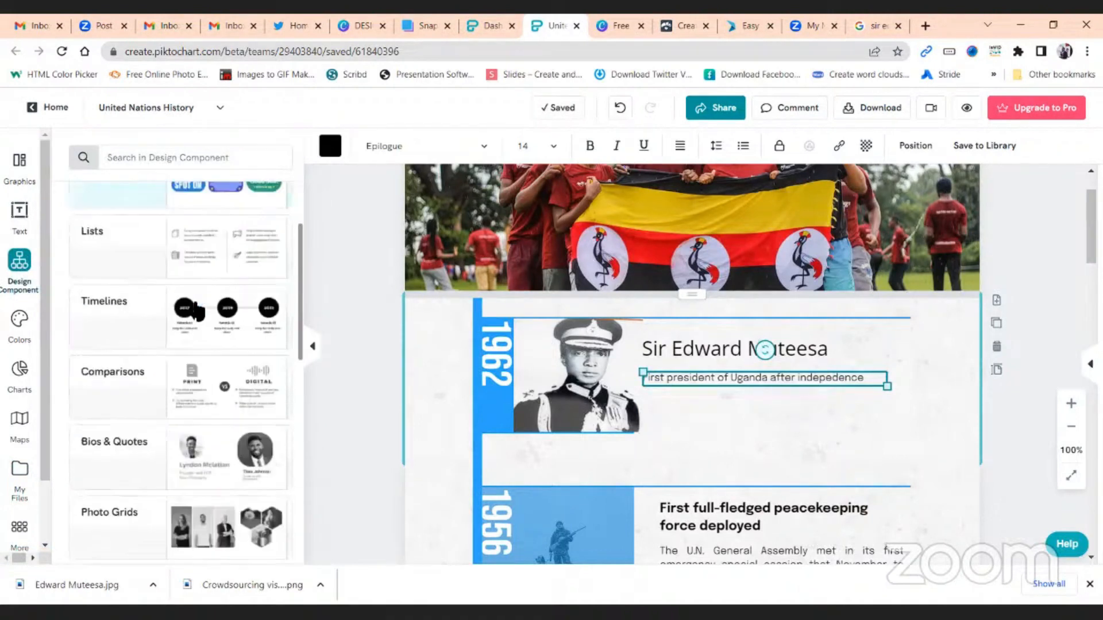
{"action": "scroll", "coordinate": [197, 313], "scroll_direction": "up", "scroll_amount": 4}
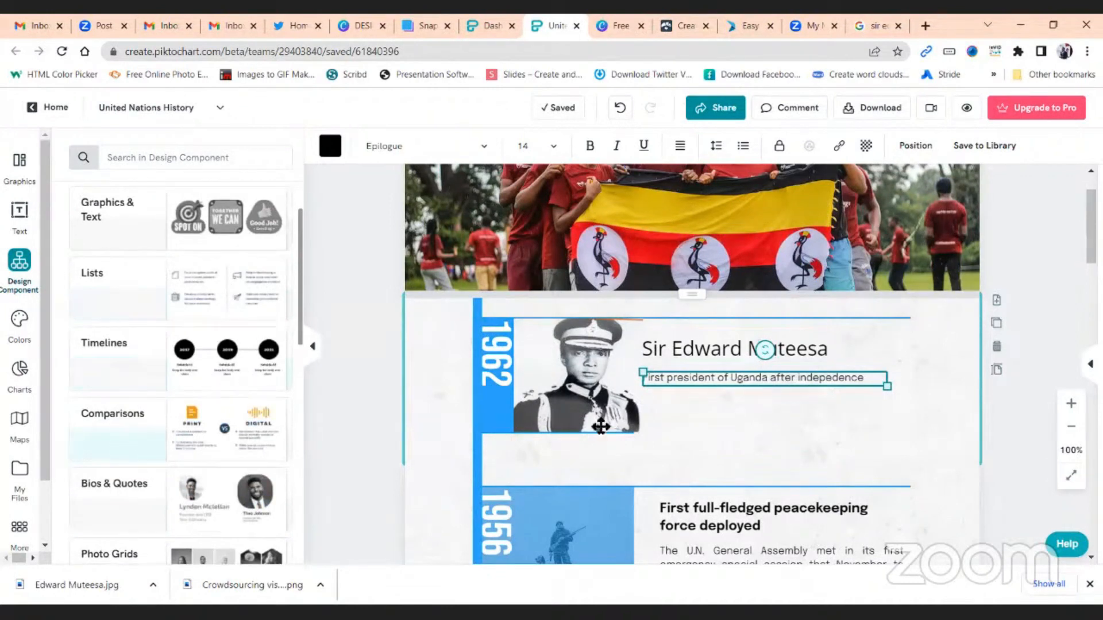
{"action": "scroll", "coordinate": [609, 425], "scroll_direction": "down", "scroll_amount": 6}
{"action": "scroll", "coordinate": [613, 422], "scroll_direction": "down", "scroll_amount": 12}
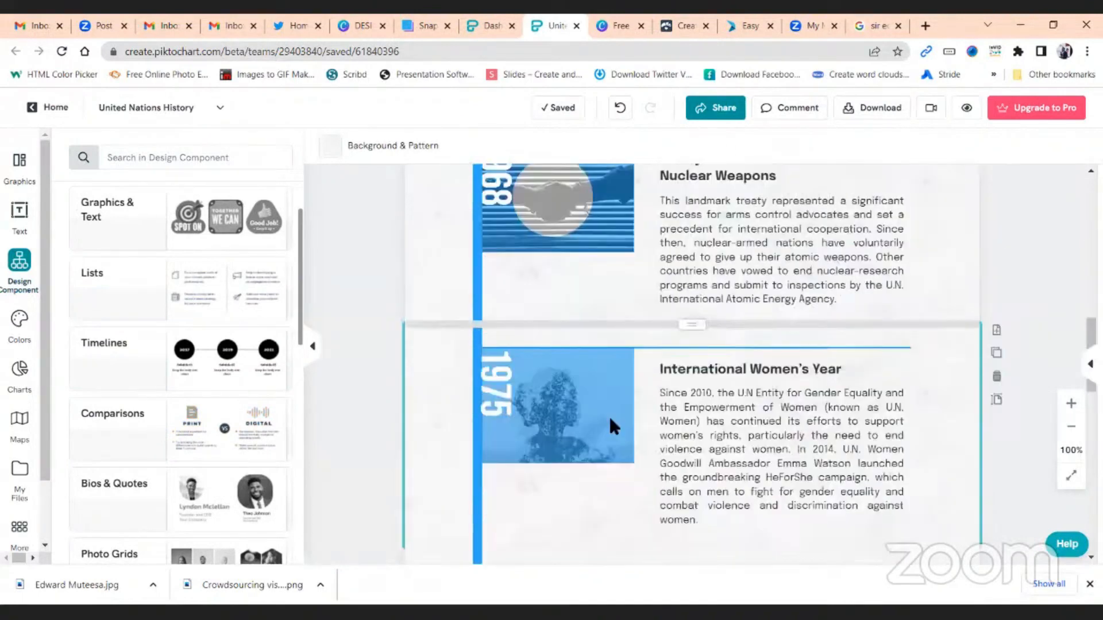
Step: Add a blank page directly after the 1962 Muteesa section
{"action": "scroll", "coordinate": [850, 457], "scroll_direction": "up", "scroll_amount": 12}
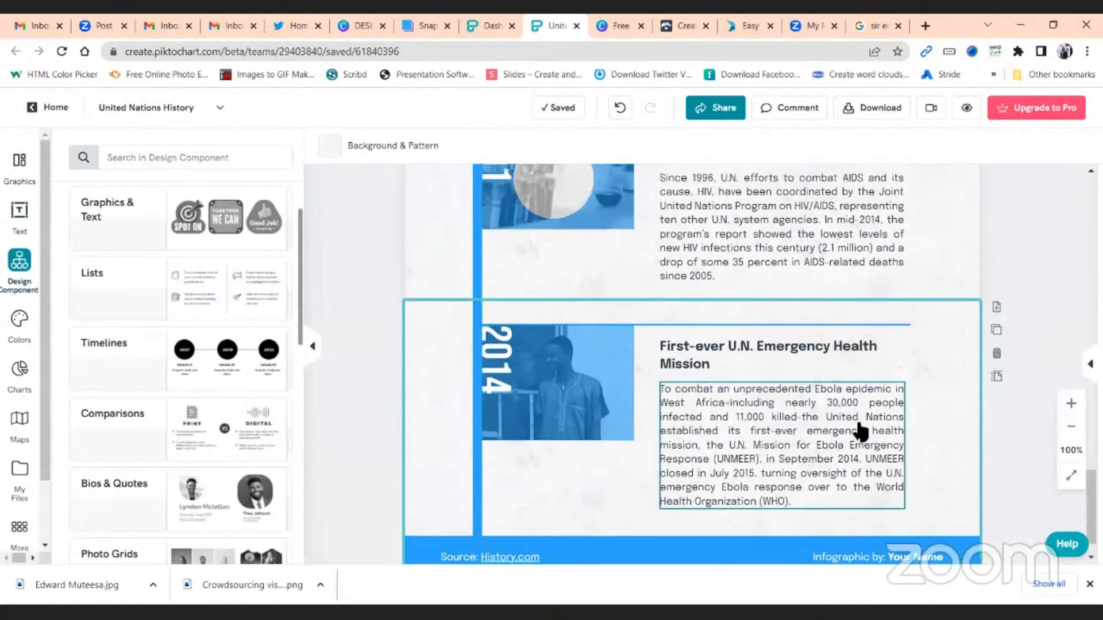
{"action": "scroll", "coordinate": [845, 407], "scroll_direction": "up", "scroll_amount": 5}
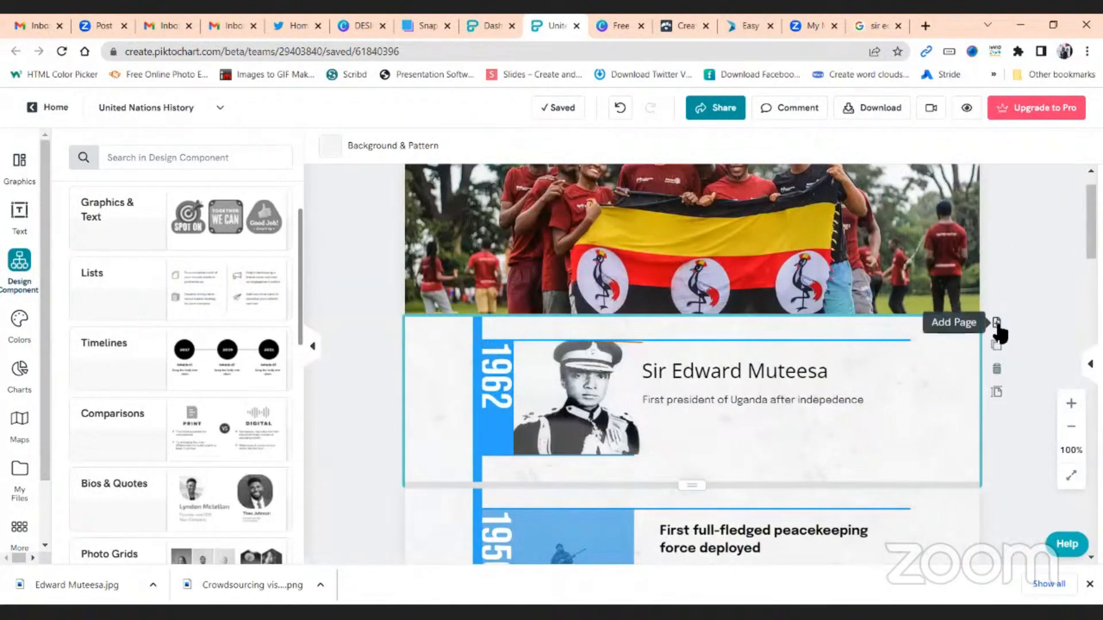
{"action": "left_click", "coordinate": [996, 323]}
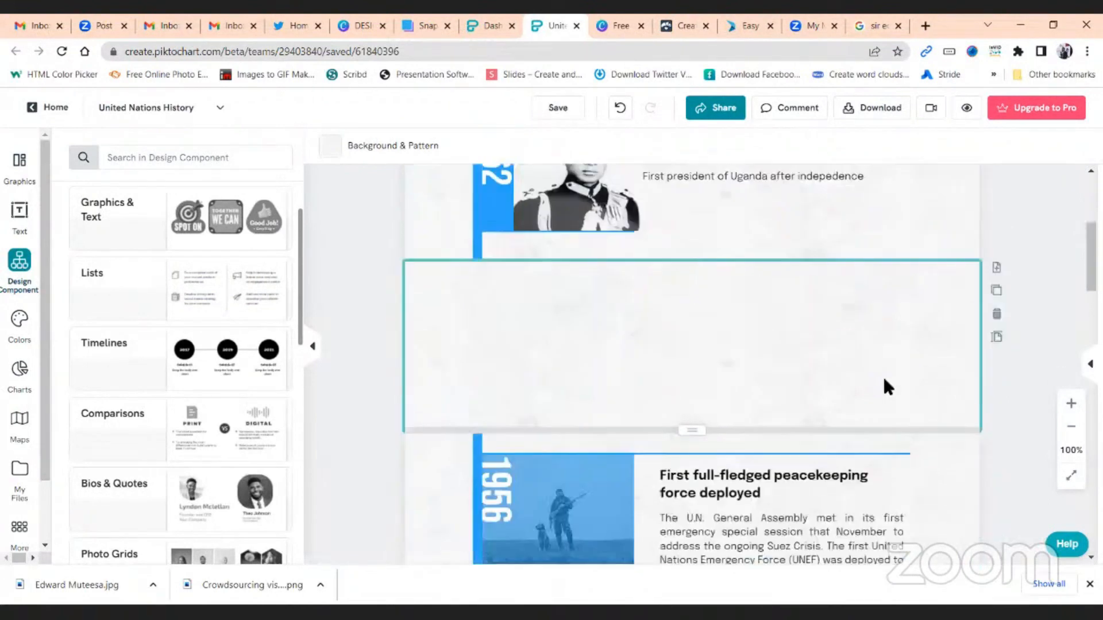
Step: Delete the 1956 section's peacekeeping heading, its soldier photo and the blue block
{"action": "scroll", "coordinate": [887, 389], "scroll_direction": "down", "scroll_amount": 6}
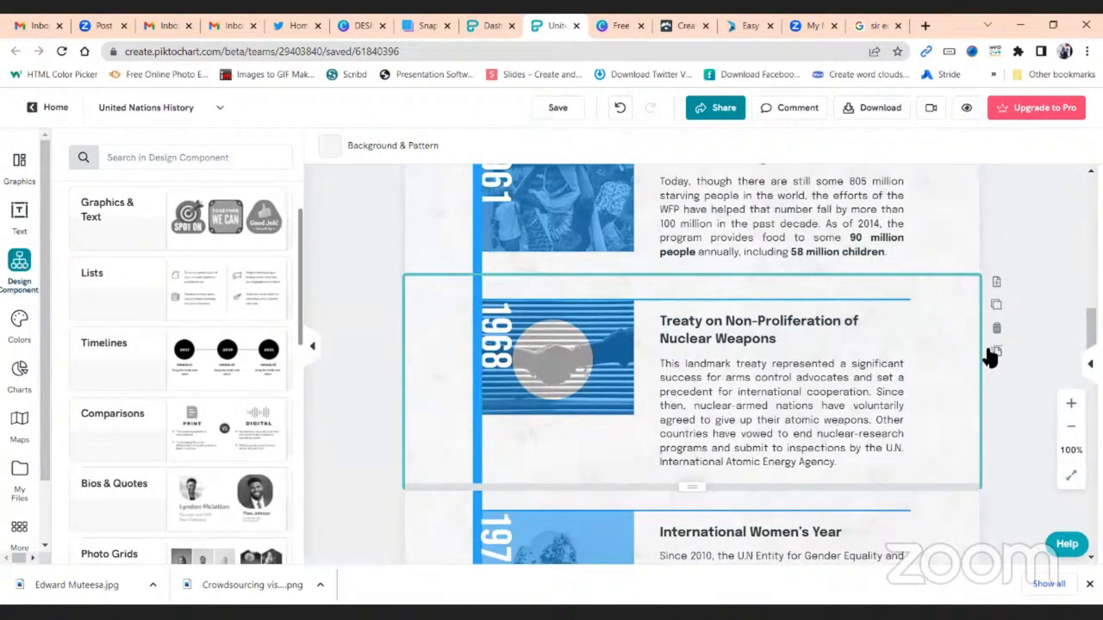
{"action": "scroll", "coordinate": [858, 376], "scroll_direction": "up", "scroll_amount": 5}
{"action": "scroll", "coordinate": [854, 374], "scroll_direction": "down", "scroll_amount": 15}
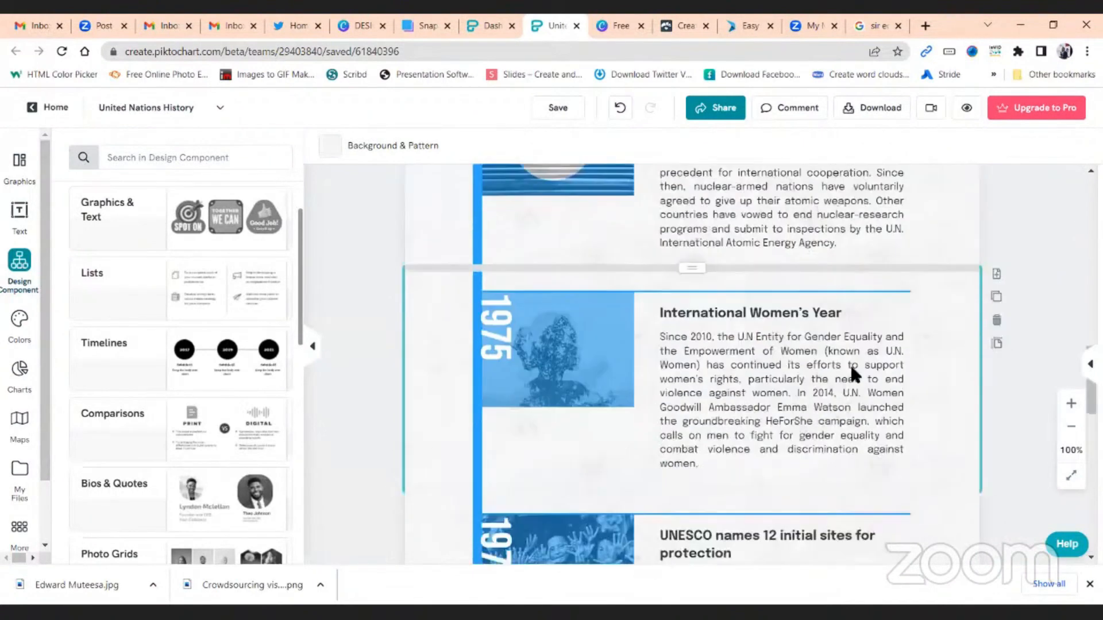
{"action": "scroll", "coordinate": [800, 402], "scroll_direction": "up", "scroll_amount": 5}
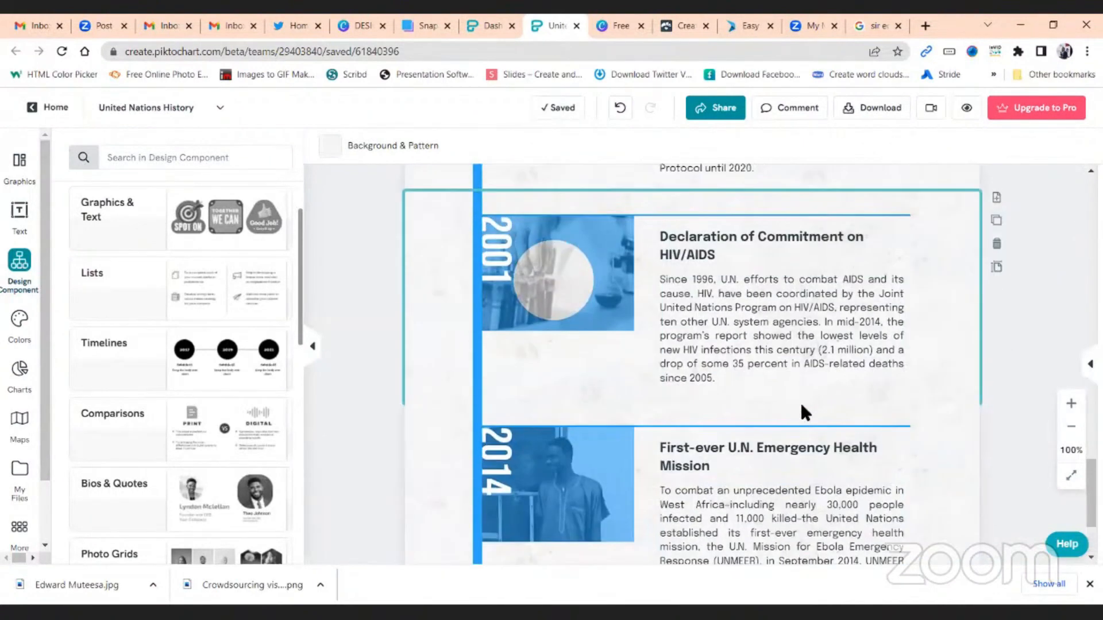
{"action": "scroll", "coordinate": [802, 409], "scroll_direction": "up", "scroll_amount": 10}
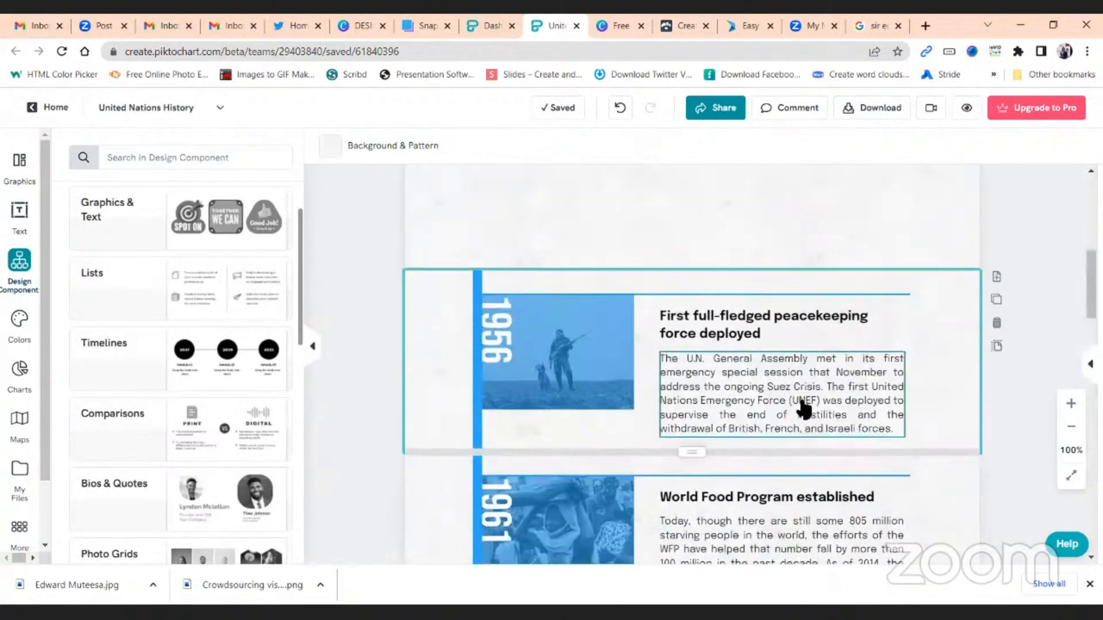
{"action": "left_click", "coordinate": [776, 468]}
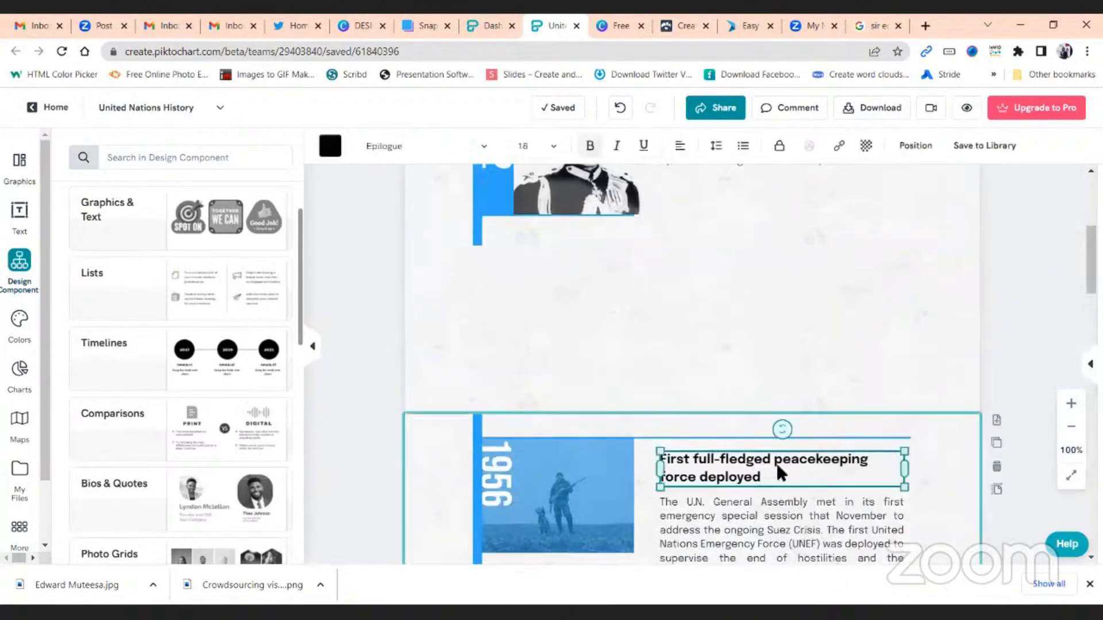
{"action": "key", "text": "Delete"}
{"action": "left_click", "coordinate": [585, 502]}
{"action": "key", "text": "Delete"}
{"action": "left_click", "coordinate": [583, 503]}
{"action": "key", "text": "Delete"}
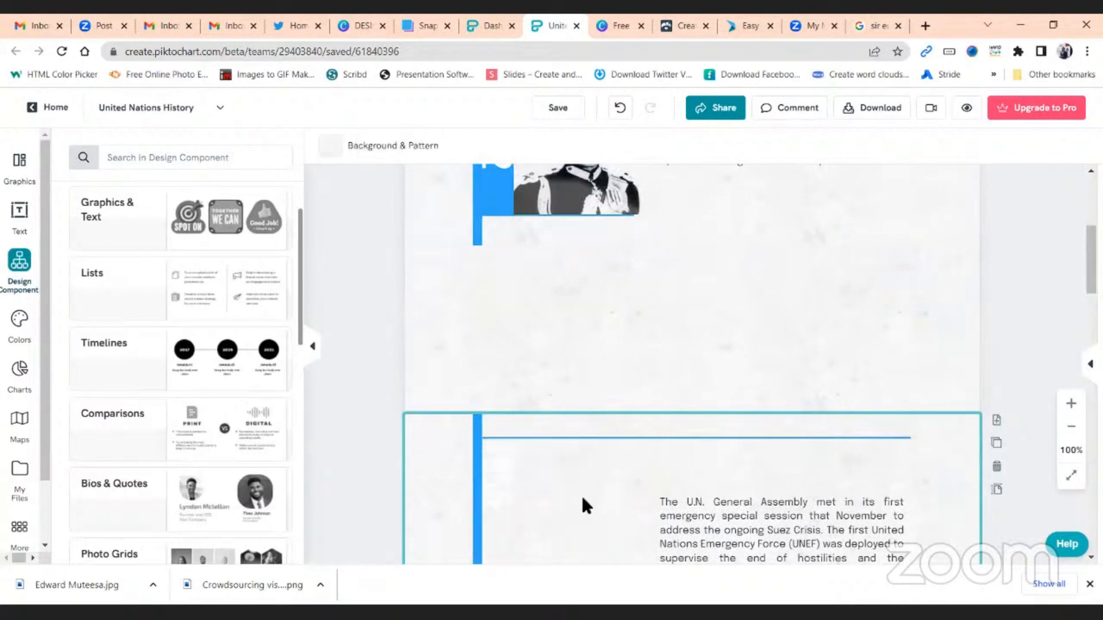
Step: Delete the body paragraph and the horizontal blue line from the 1956 section
{"action": "left_click", "coordinate": [732, 523]}
{"action": "key", "text": "Delete"}
{"action": "left_click", "coordinate": [702, 440]}
{"action": "key", "text": "Delete"}
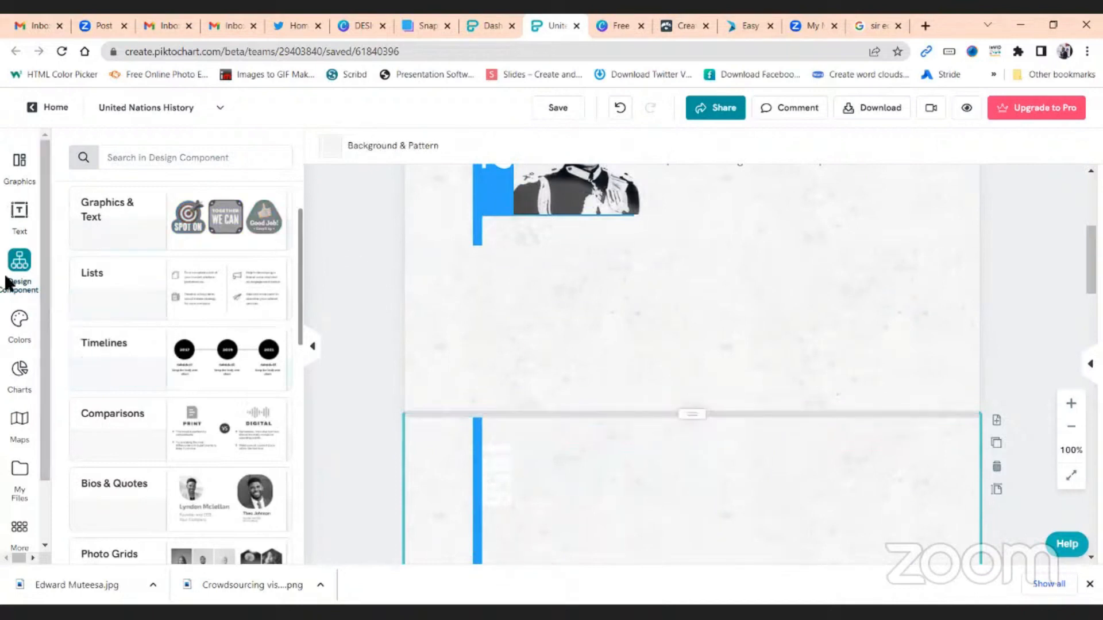
Step: Look through the Timelines design components and return to the component categories
{"action": "left_click", "coordinate": [182, 359]}
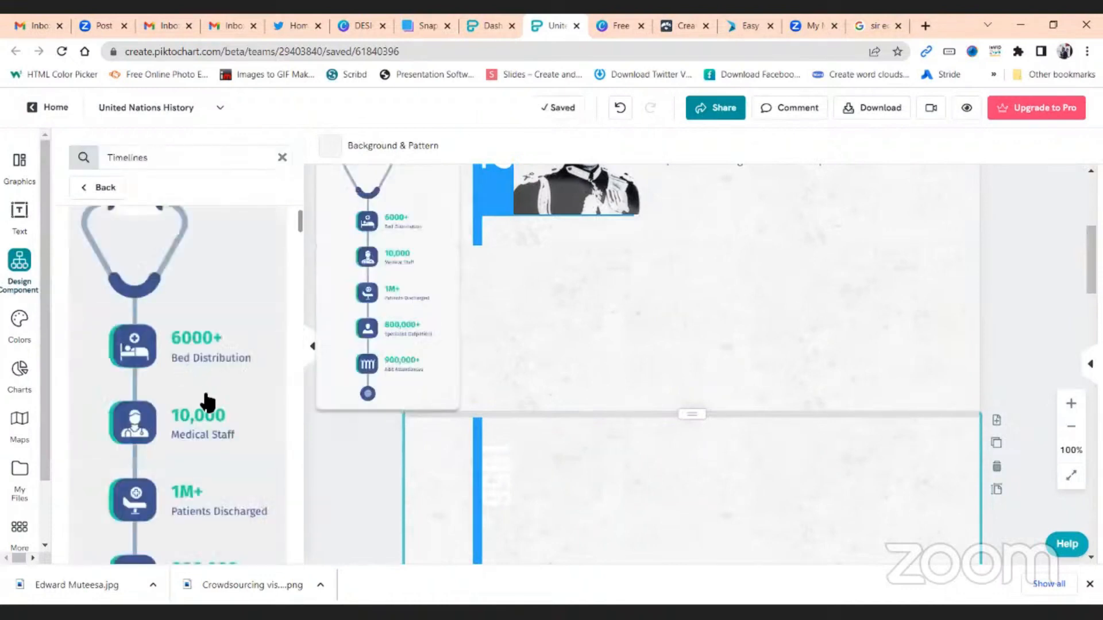
{"action": "scroll", "coordinate": [207, 402], "scroll_direction": "down", "scroll_amount": 3}
{"action": "scroll", "coordinate": [210, 405], "scroll_direction": "up", "scroll_amount": 4}
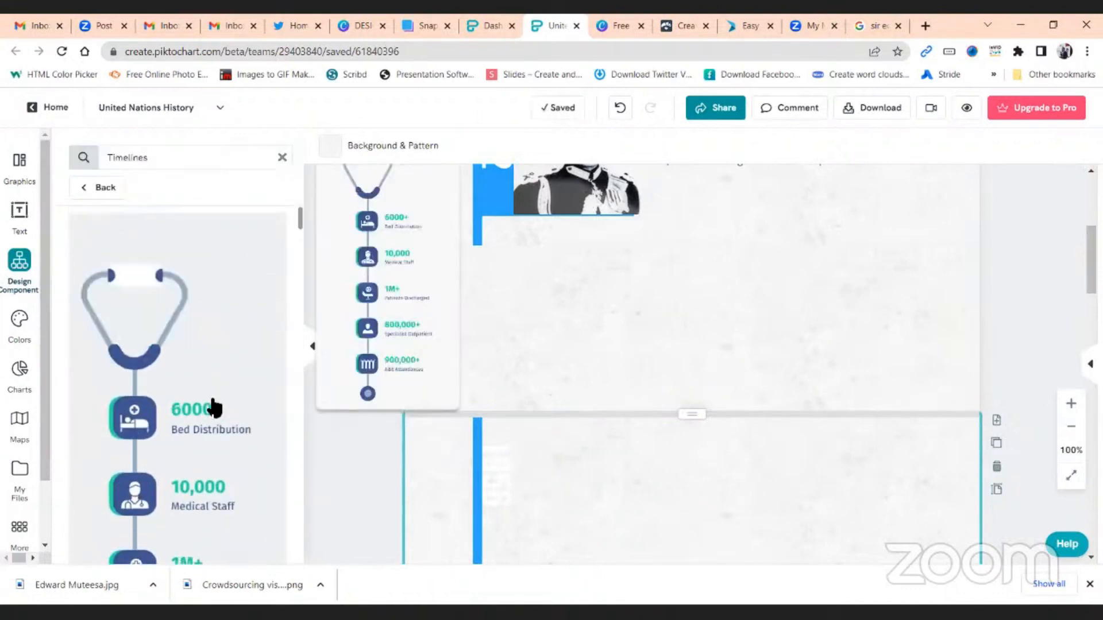
{"action": "left_click", "coordinate": [100, 195]}
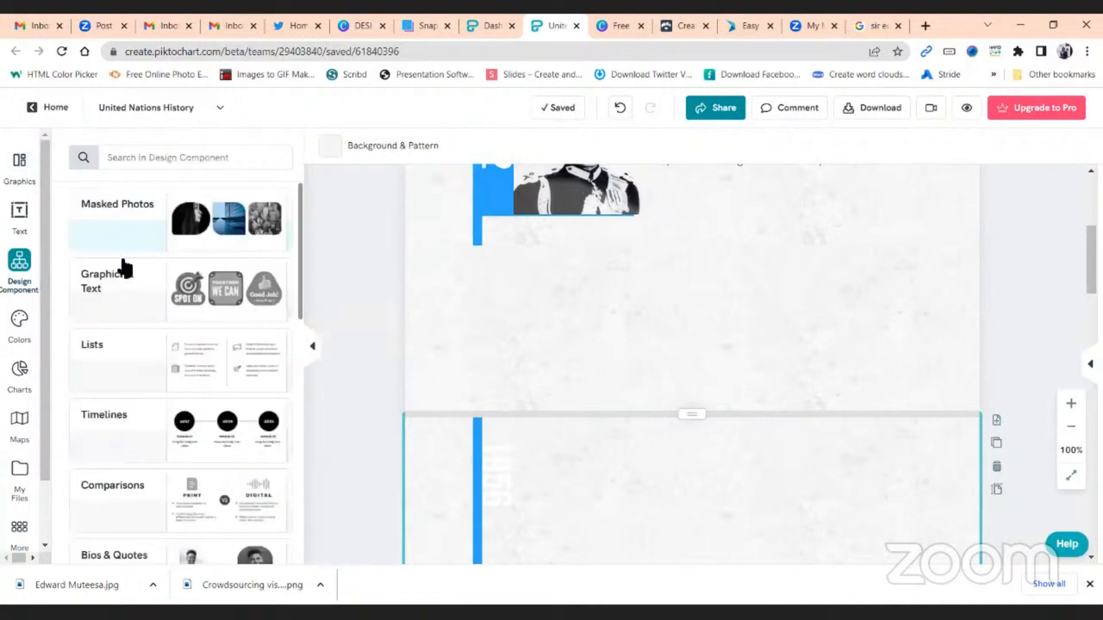
Step: Insert the "5 Types of Video Formats" component from Lists and position it within the emptied 1956 section
{"action": "left_click", "coordinate": [185, 379]}
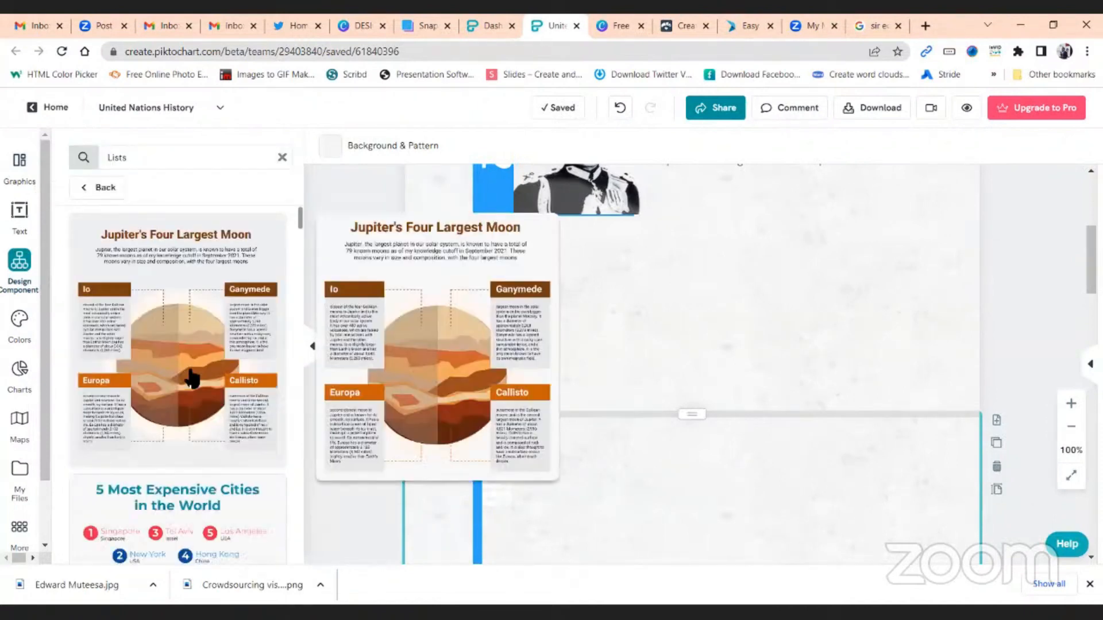
{"action": "scroll", "coordinate": [192, 378], "scroll_direction": "down", "scroll_amount": 5}
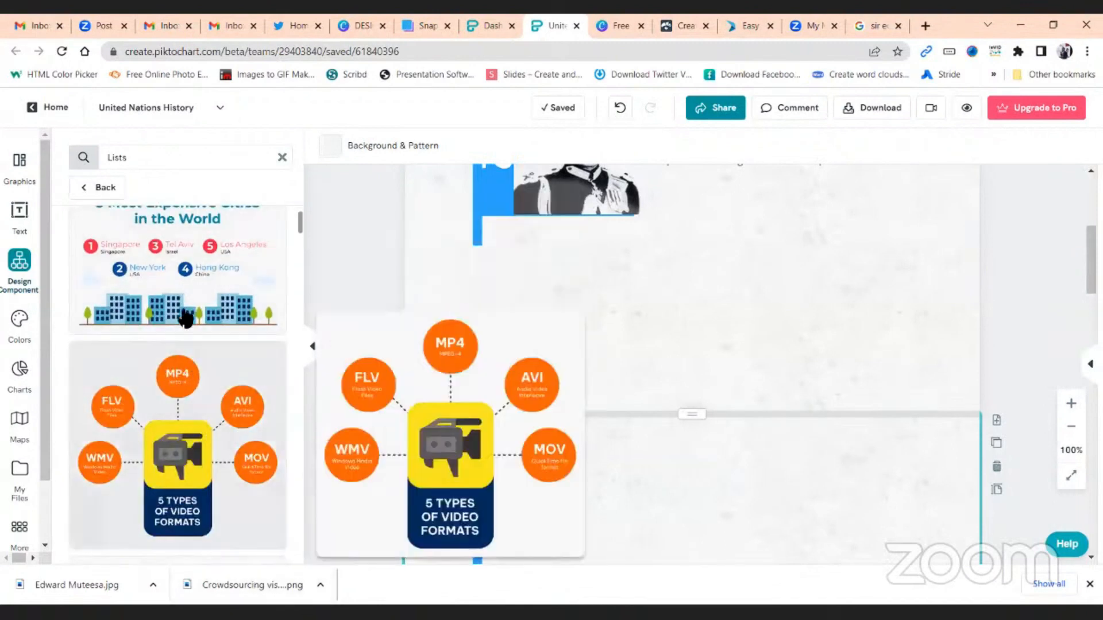
{"action": "left_click", "coordinate": [234, 417]}
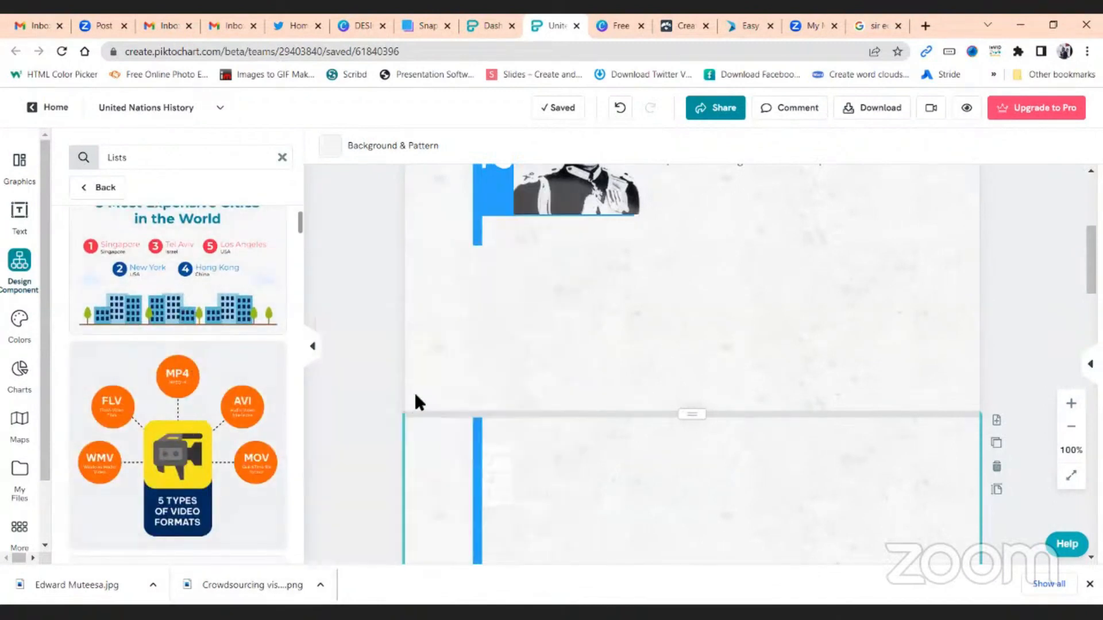
{"action": "left_click", "coordinate": [519, 409]}
{"action": "scroll", "coordinate": [519, 408], "scroll_direction": "down", "scroll_amount": 1}
{"action": "left_click", "coordinate": [662, 406]}
{"action": "left_click_drag", "start_coordinate": [668, 409], "coordinate": [717, 434]}
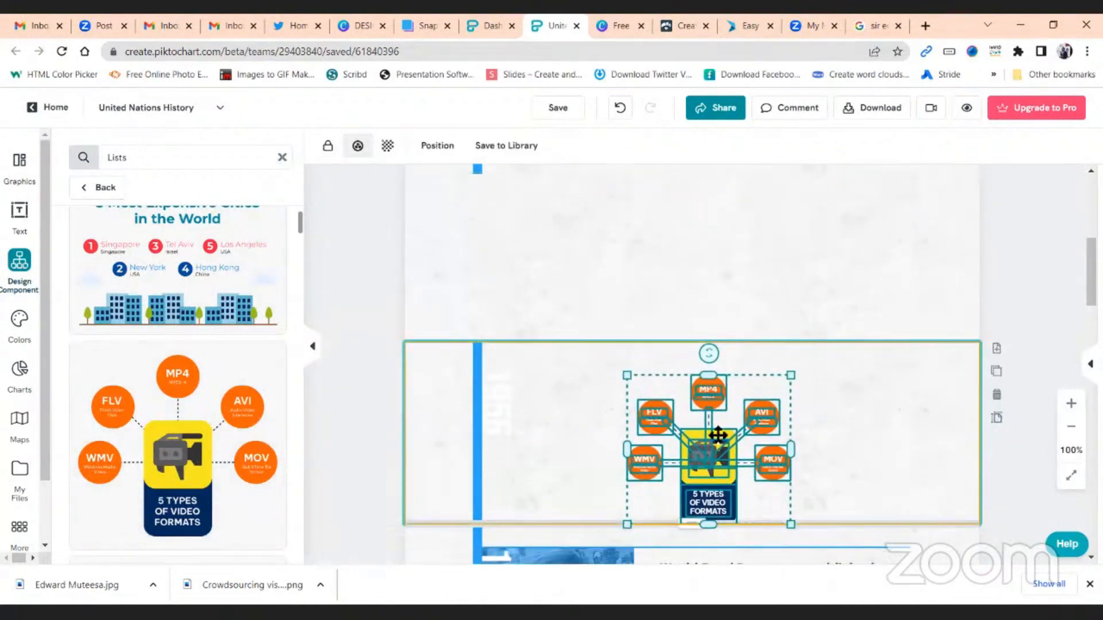
{"action": "left_click", "coordinate": [856, 428]}
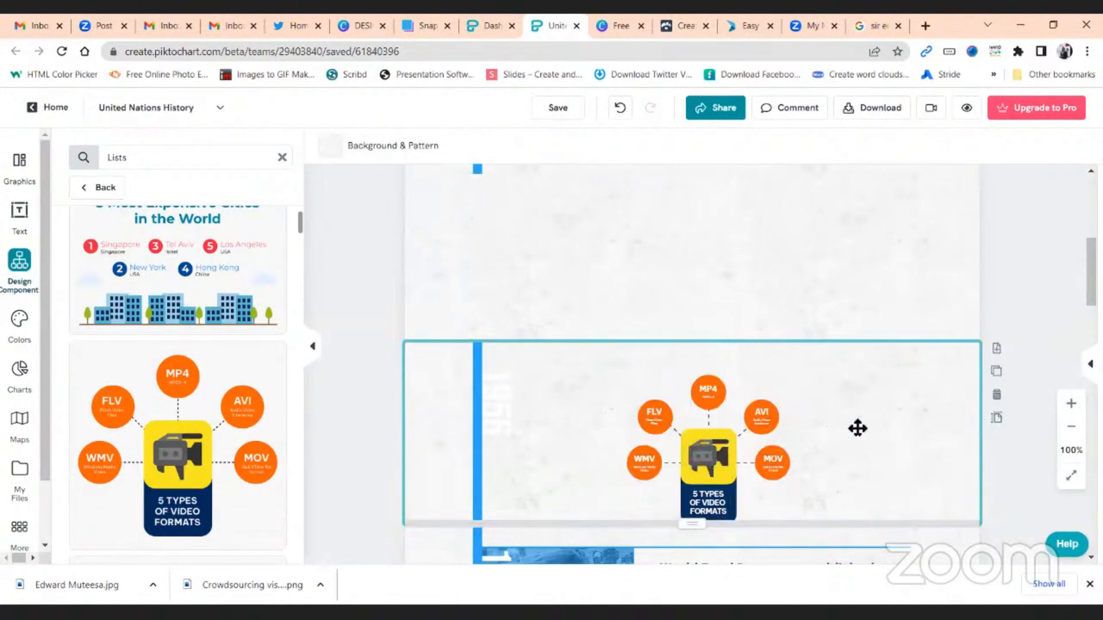
Step: Select the component's title text and camera icon individually to check that its parts are editable
{"action": "left_click", "coordinate": [660, 423]}
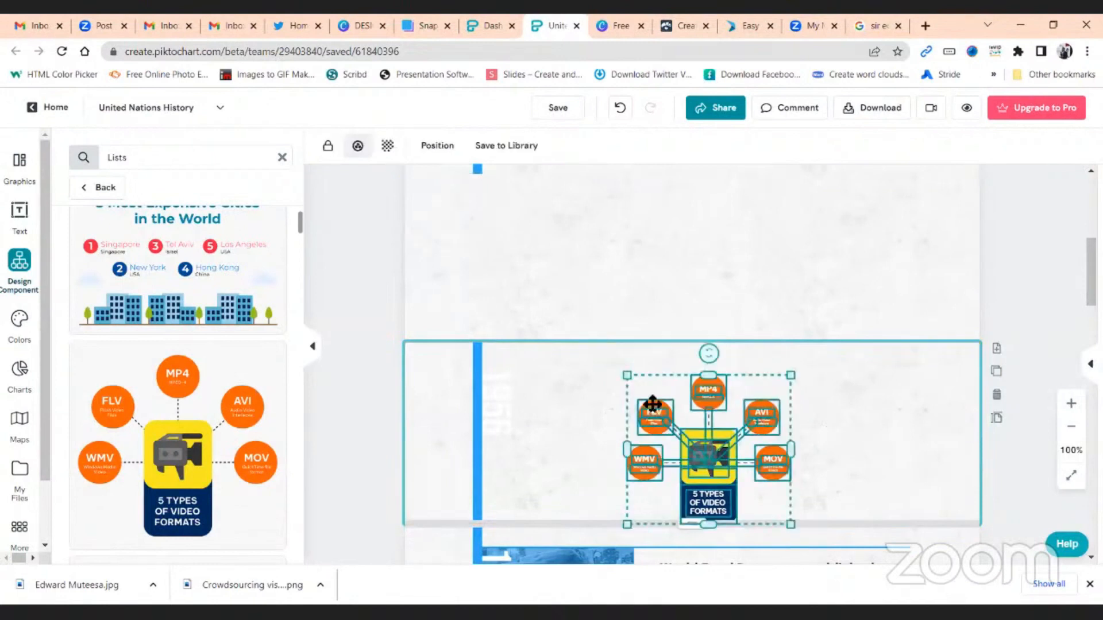
{"action": "double_click", "coordinate": [719, 516]}
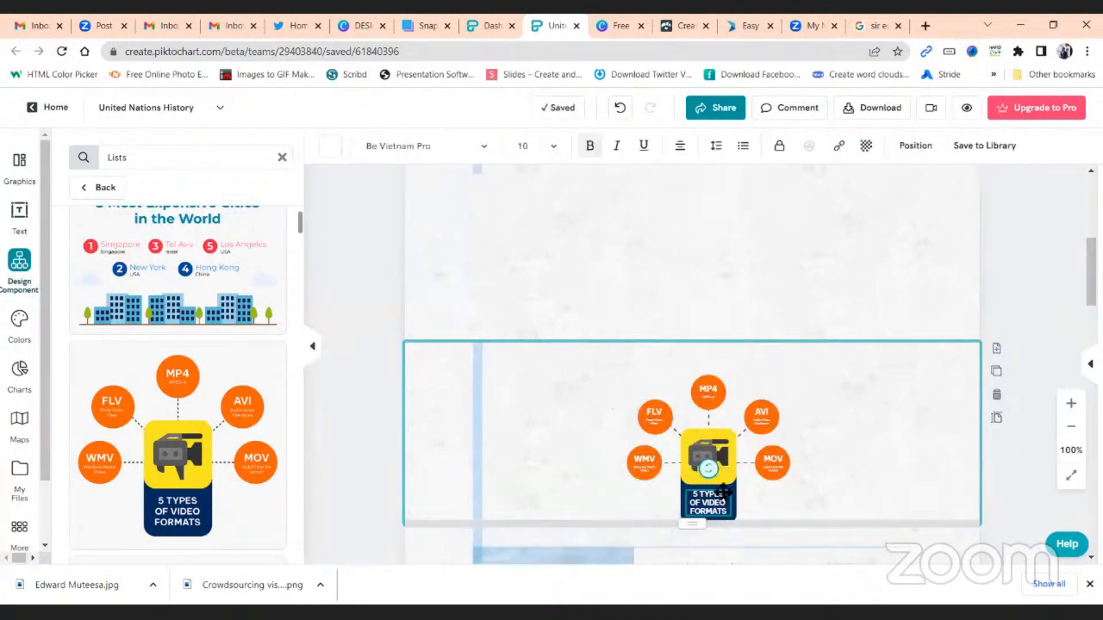
{"action": "left_click", "coordinate": [715, 457]}
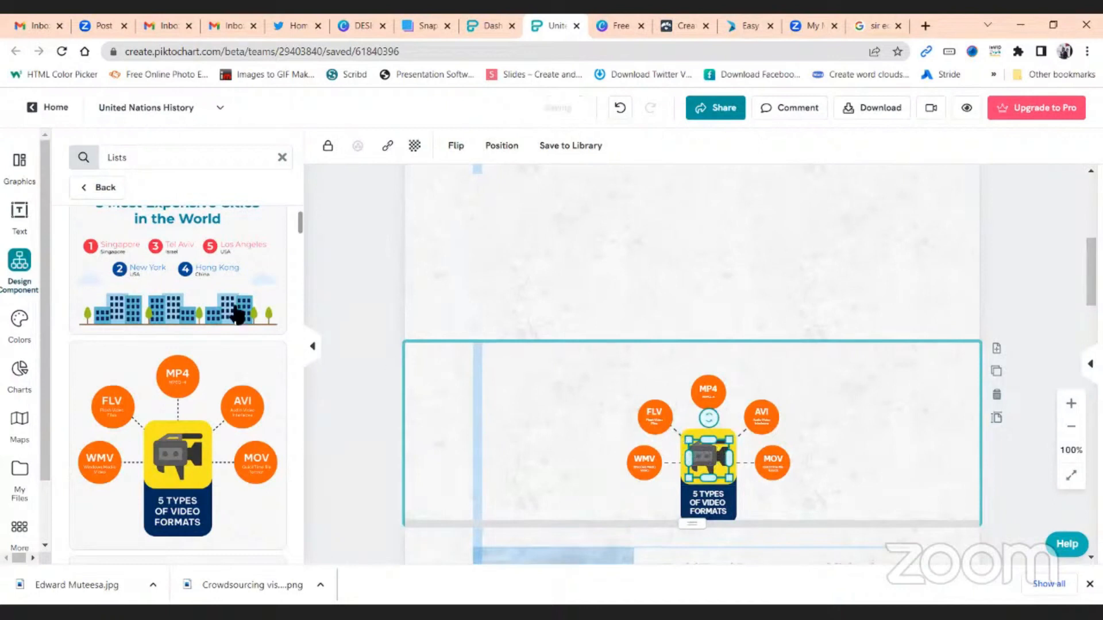
{"action": "mouse_move", "coordinate": [74, 279]}
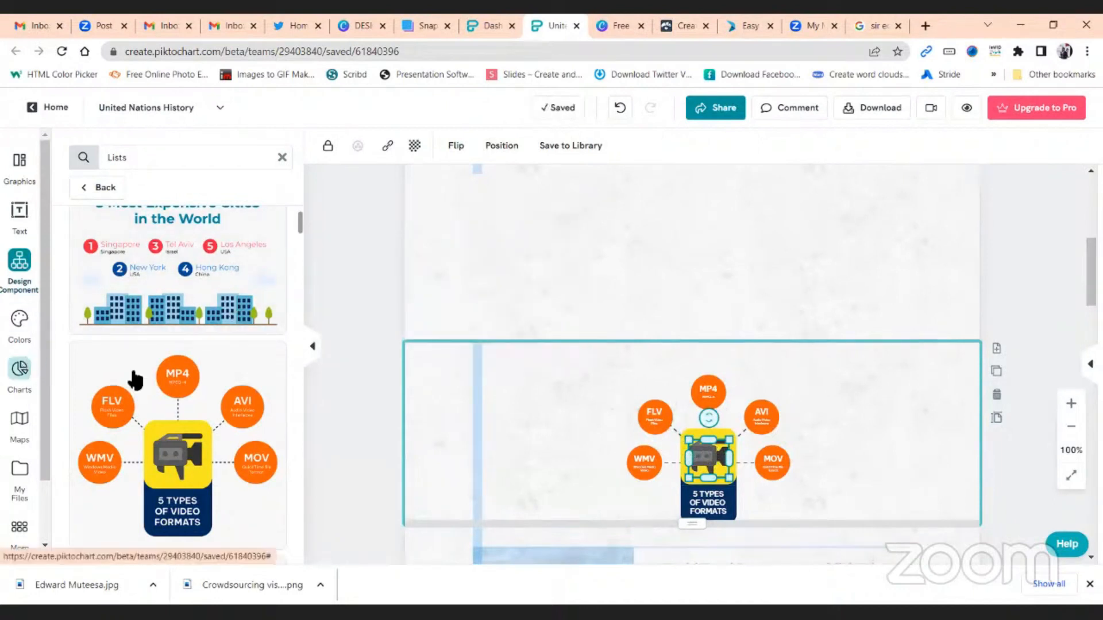
Step: Delete the "5 Types of Video Formats" component from the 1956 section
{"action": "scroll", "coordinate": [631, 319], "scroll_direction": "up", "scroll_amount": 5}
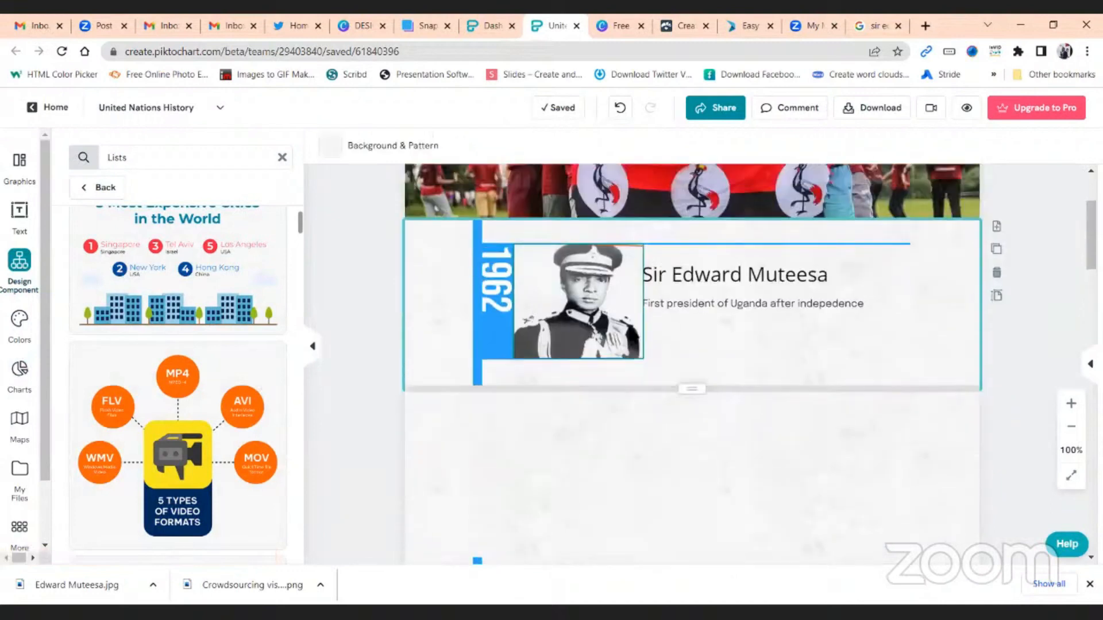
{"action": "scroll", "coordinate": [627, 323], "scroll_direction": "down", "scroll_amount": 7}
{"action": "scroll", "coordinate": [632, 330], "scroll_direction": "down", "scroll_amount": 4}
{"action": "scroll", "coordinate": [633, 337], "scroll_direction": "up", "scroll_amount": 4}
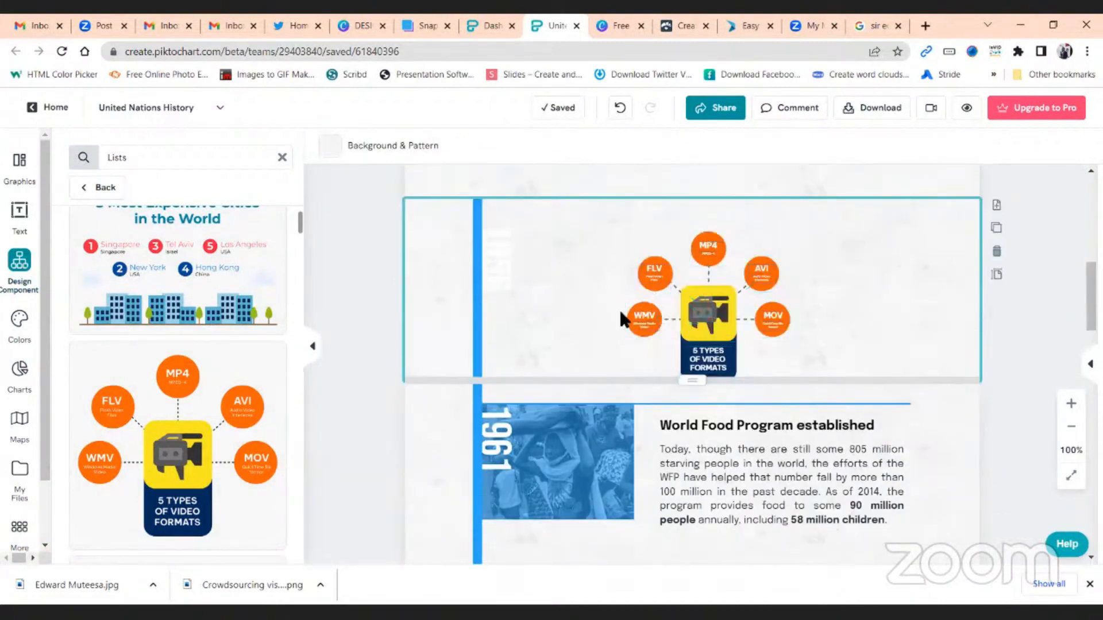
{"action": "left_click", "coordinate": [694, 299]}
{"action": "key", "text": "Delete"}
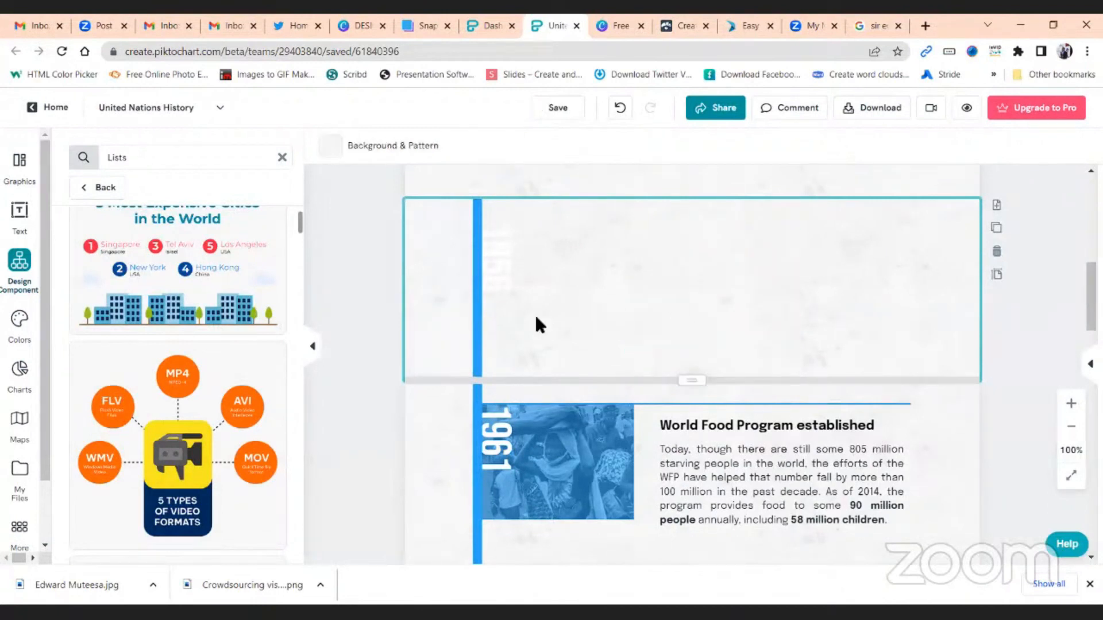
Step: Try the suggested Blue color scheme on the infographic
{"action": "left_click", "coordinate": [19, 319]}
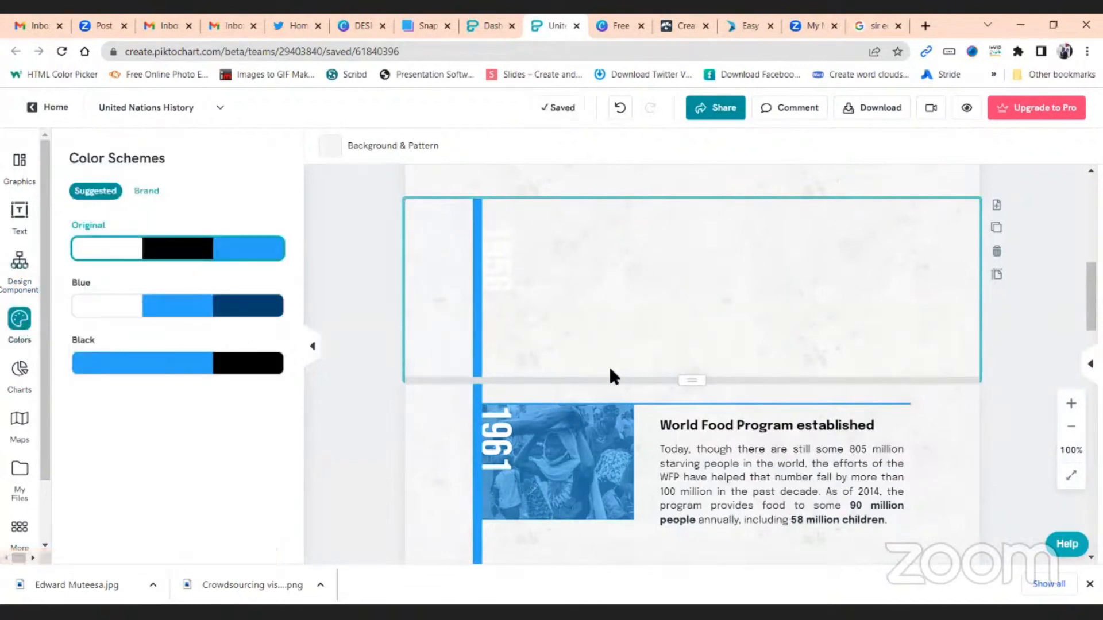
{"action": "scroll", "coordinate": [608, 364], "scroll_direction": "up", "scroll_amount": 3}
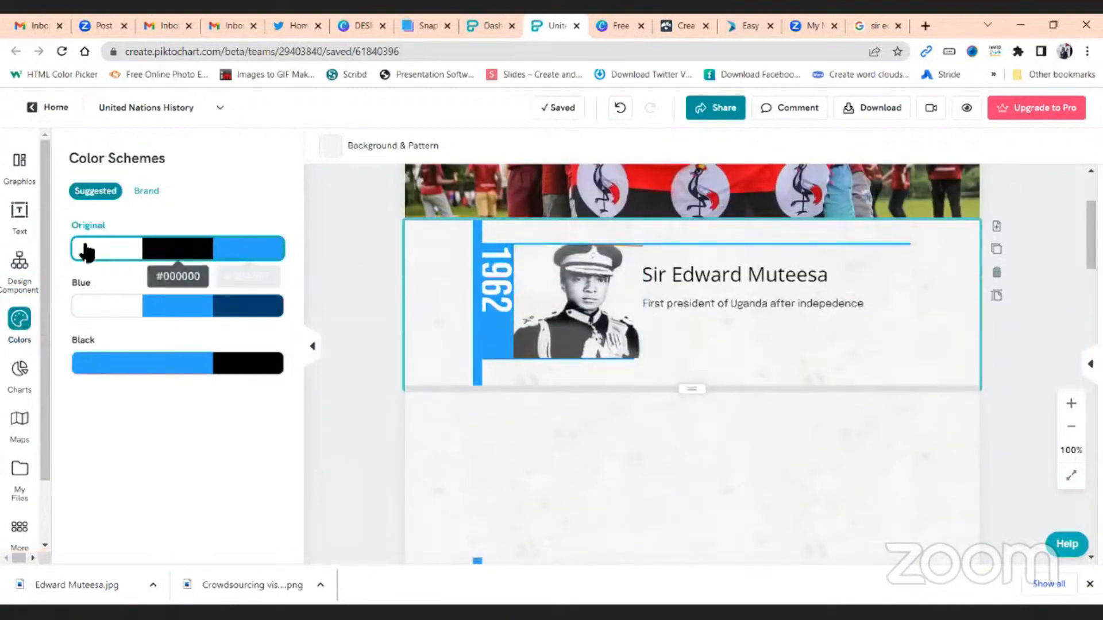
{"action": "left_click", "coordinate": [188, 312]}
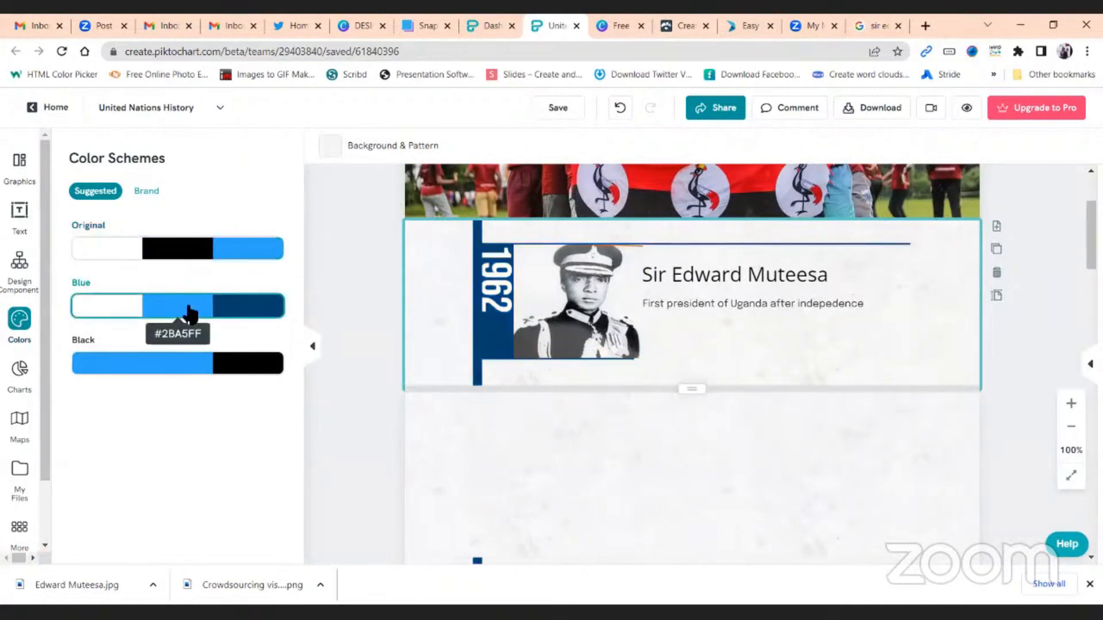
{"action": "left_click", "coordinate": [236, 313]}
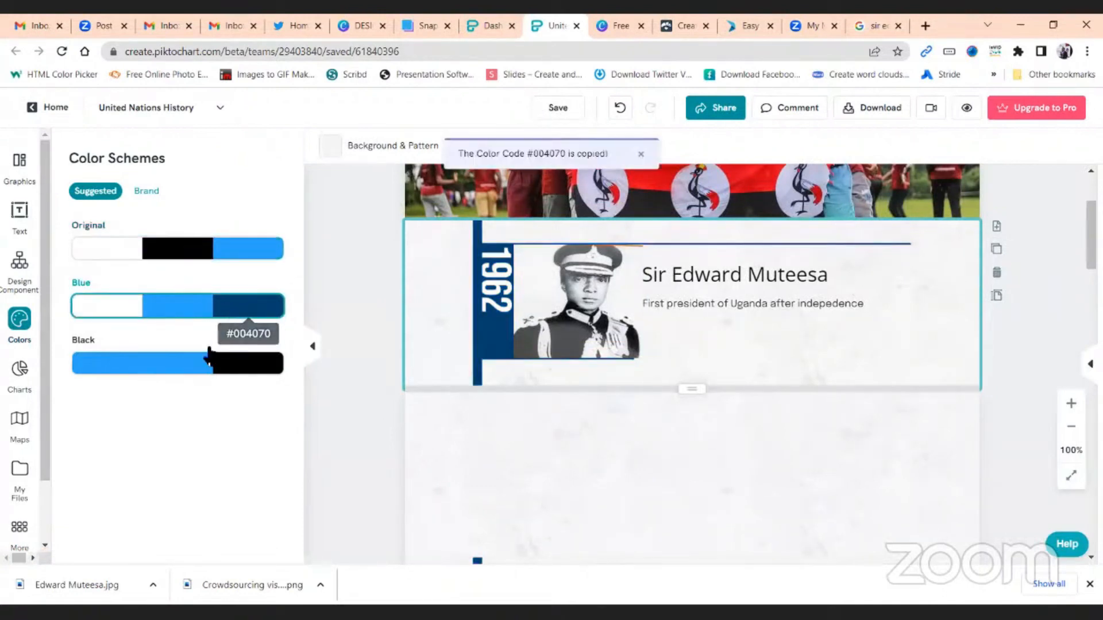
Step: Apply the suggested Black color scheme to the infographic and look at the Brand color scheme options
{"action": "left_click", "coordinate": [180, 373]}
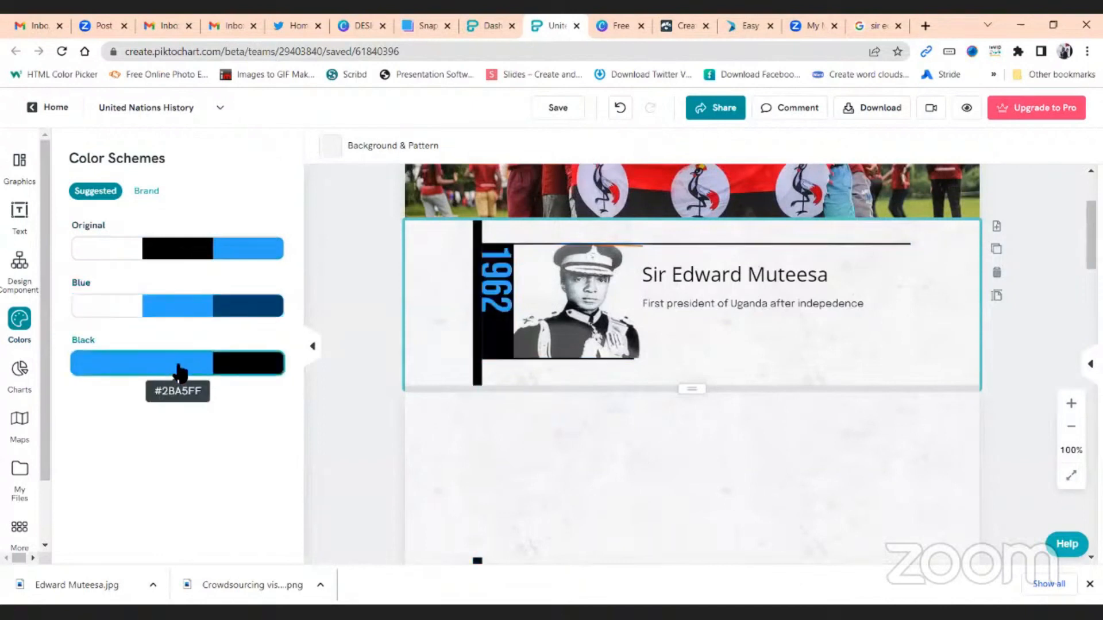
{"action": "left_click", "coordinate": [248, 376]}
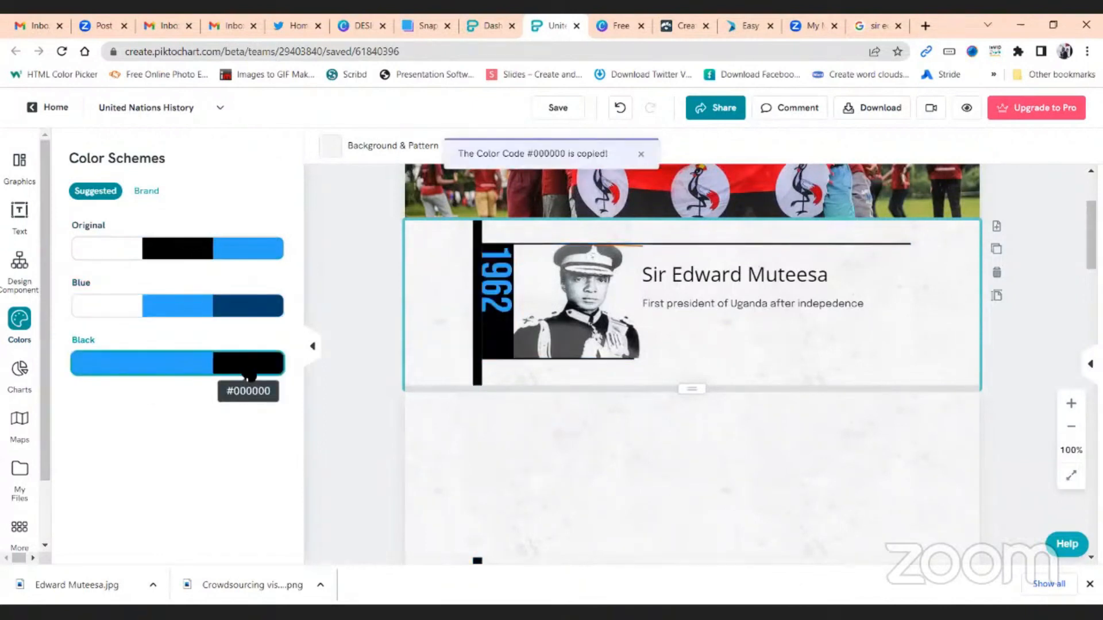
{"action": "left_click", "coordinate": [151, 192]}
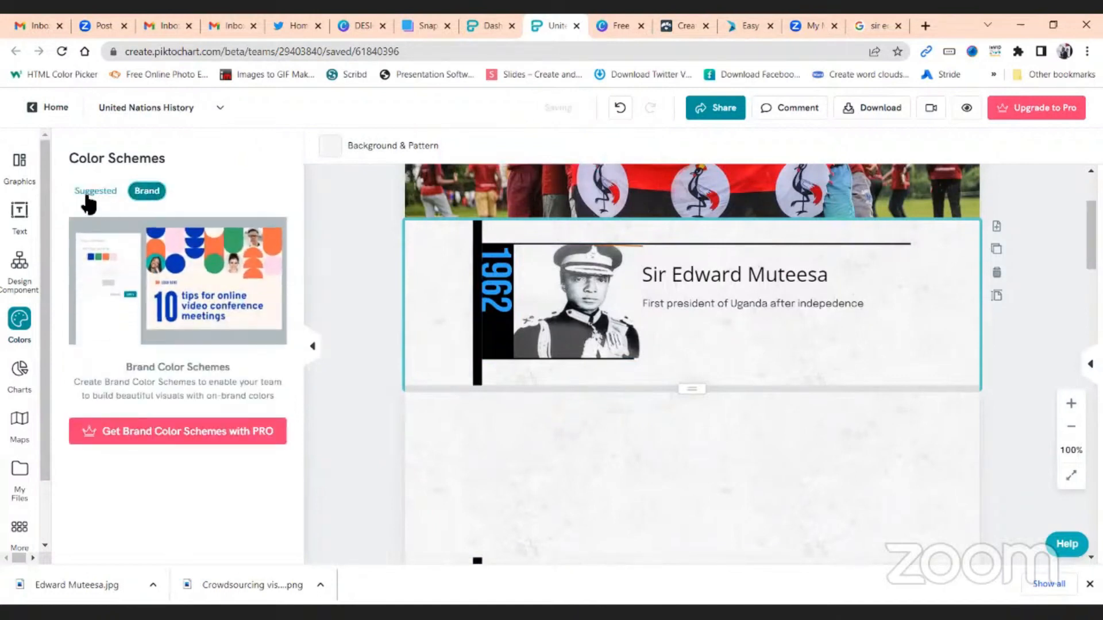
{"action": "left_click", "coordinate": [90, 192]}
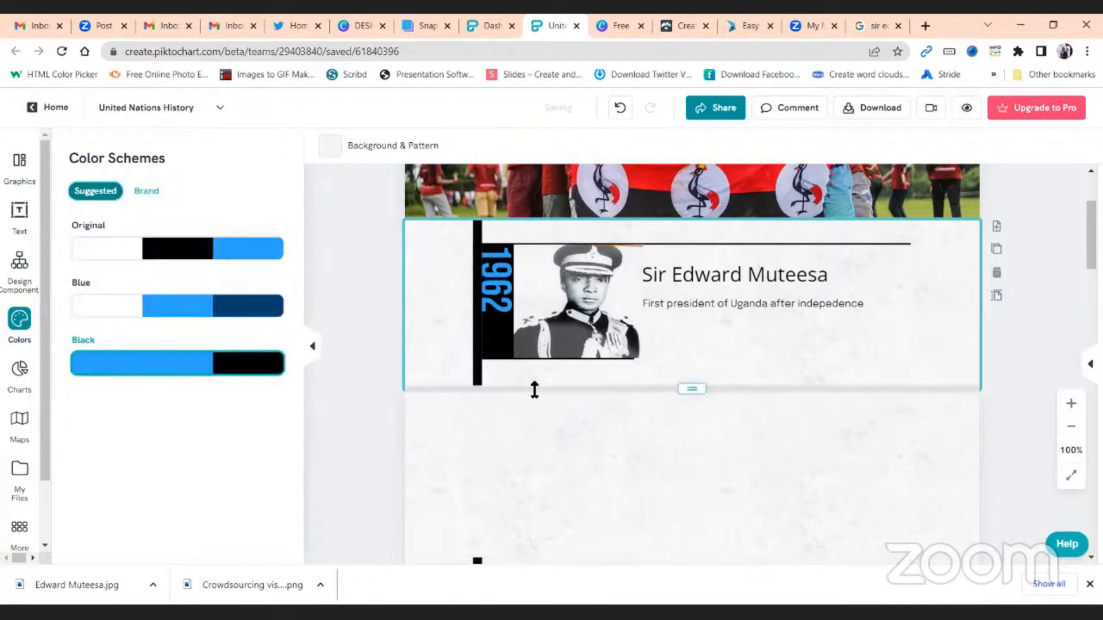
Step: Browse the available chart types and insert a pie chart into the blank section between the 1962 and 1956 entries
{"action": "scroll", "coordinate": [534, 390], "scroll_direction": "down", "scroll_amount": 4}
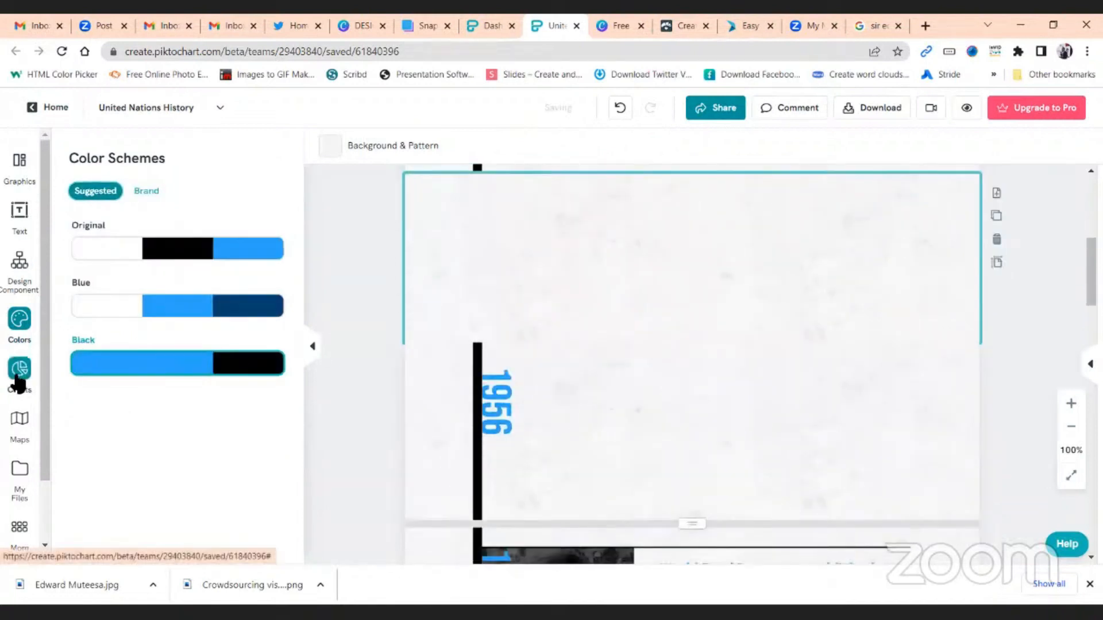
{"action": "left_click", "coordinate": [20, 381]}
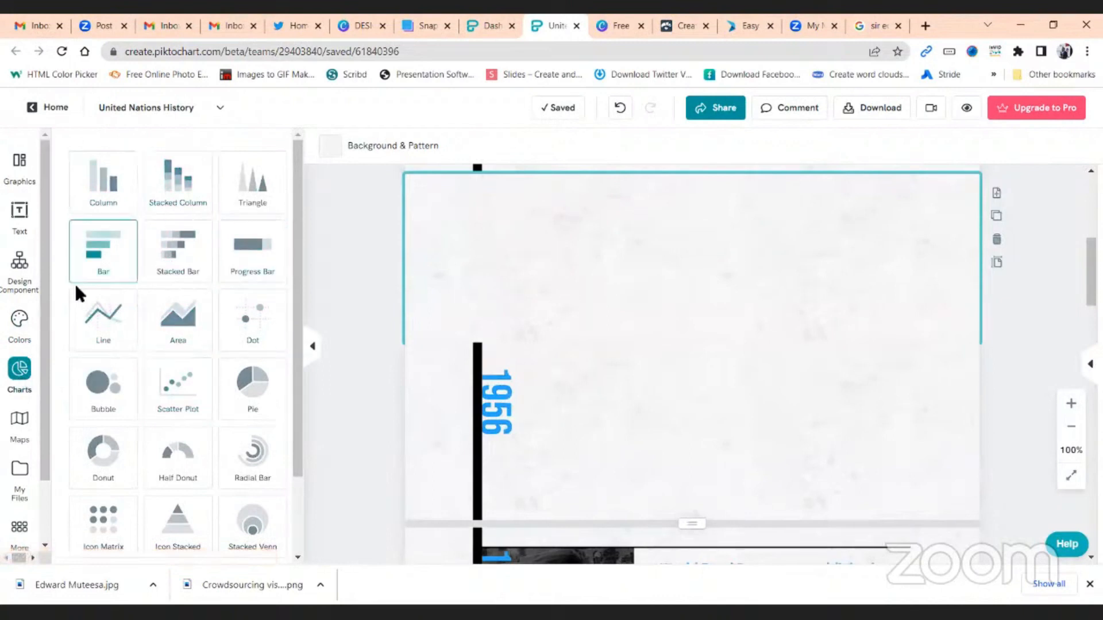
{"action": "scroll", "coordinate": [190, 356], "scroll_direction": "down", "scroll_amount": 2}
{"action": "scroll", "coordinate": [172, 299], "scroll_direction": "up", "scroll_amount": 2}
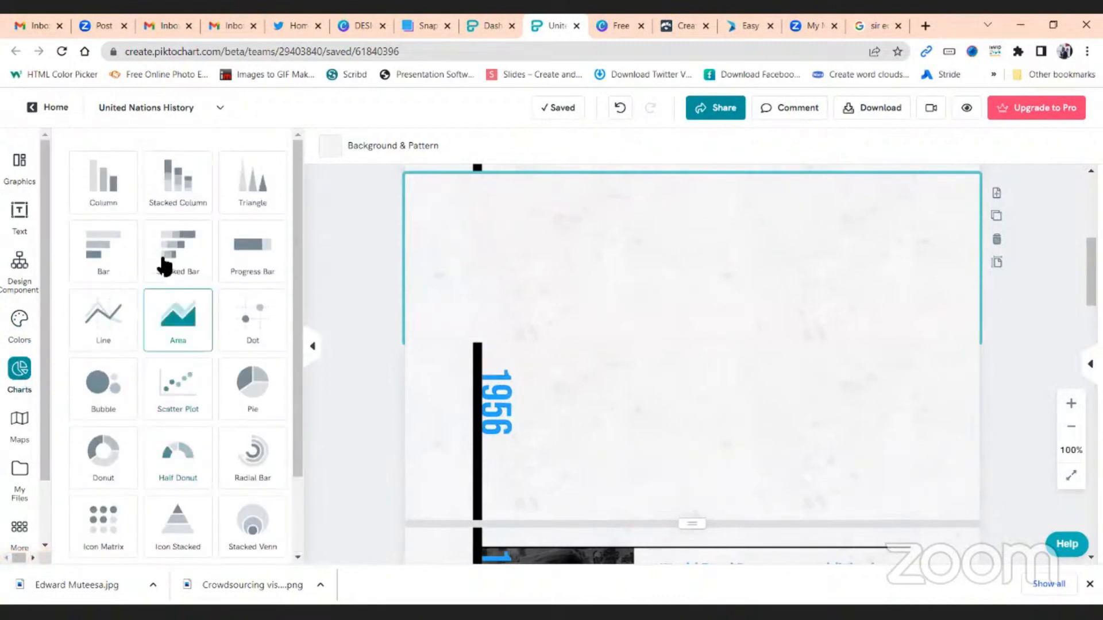
{"action": "left_click", "coordinate": [258, 405]}
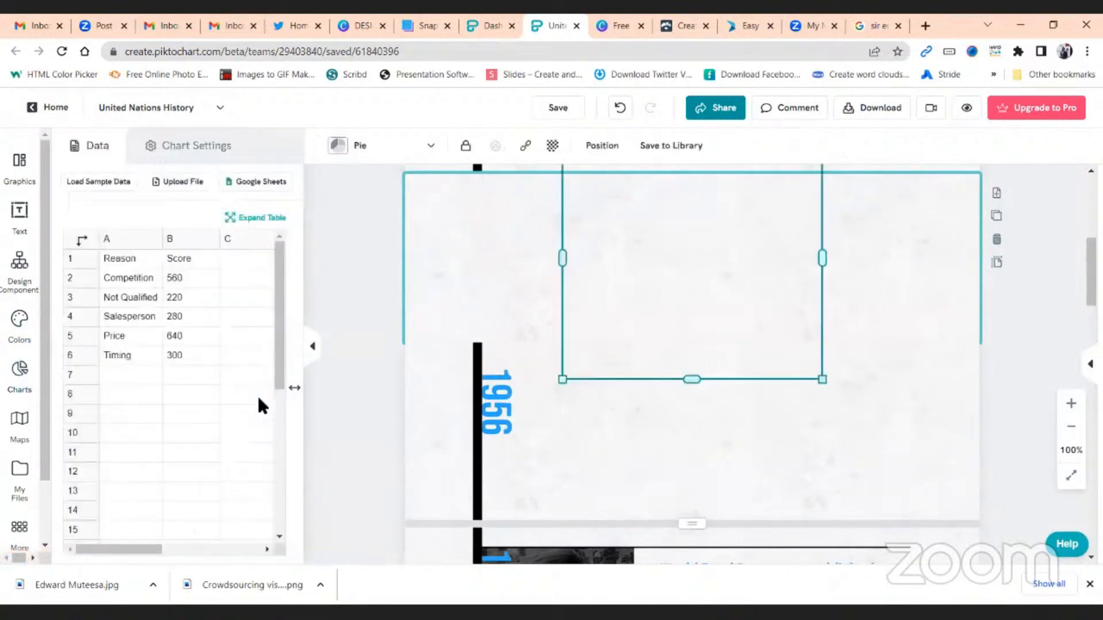
Step: Shrink the pie chart and position it near the middle of the blank section below the 1962 entry
{"action": "left_click_drag", "start_coordinate": [722, 266], "coordinate": [773, 244]}
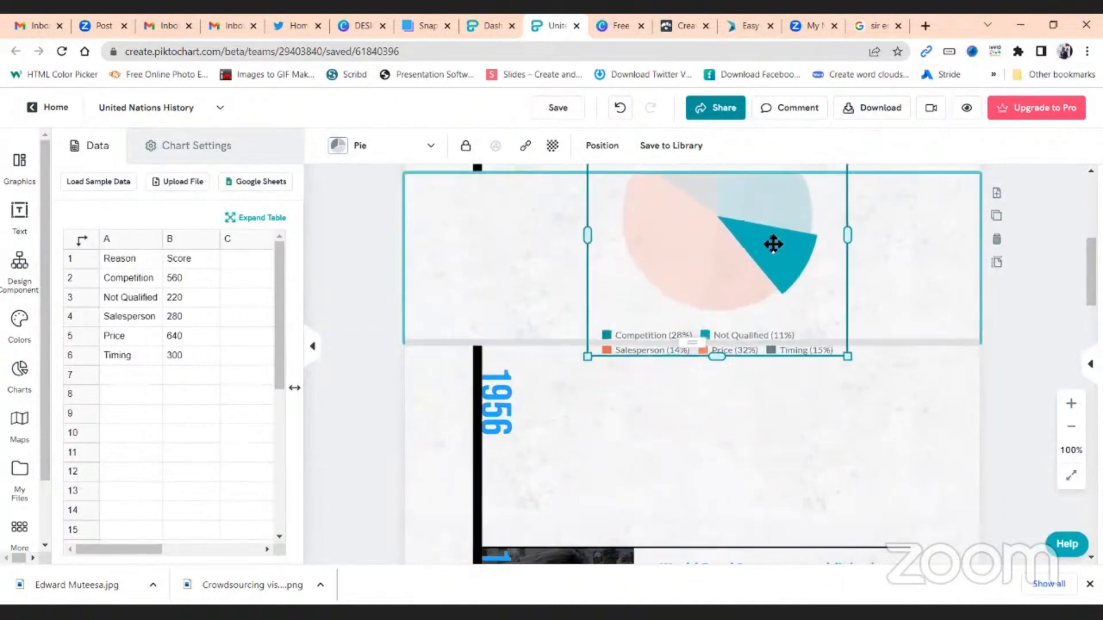
{"action": "scroll", "coordinate": [873, 315], "scroll_direction": "up", "scroll_amount": 3}
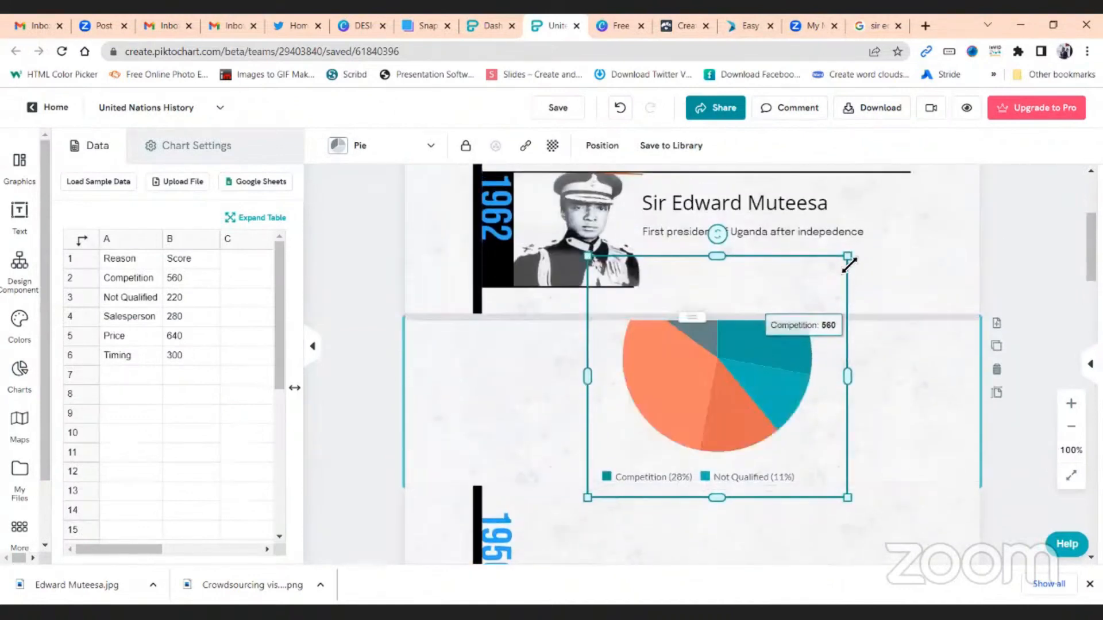
{"action": "left_click_drag", "start_coordinate": [847, 259], "coordinate": [757, 361]}
{"action": "left_click_drag", "start_coordinate": [682, 391], "coordinate": [708, 377]}
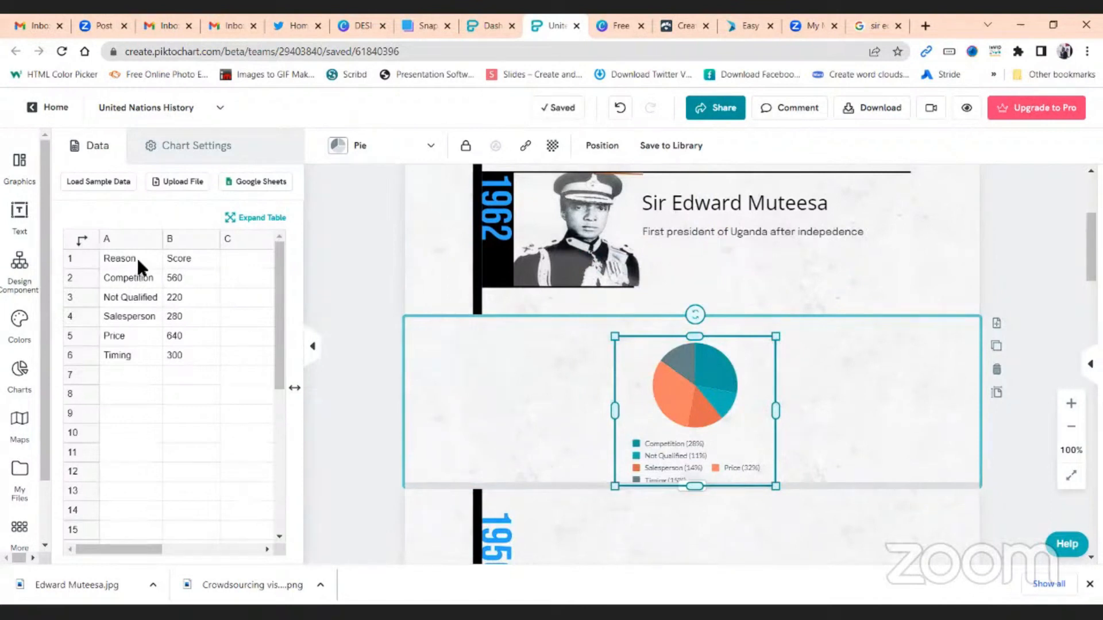
Step: Rename the two column headers in the pie chart's data table as President and Years
{"action": "left_click", "coordinate": [137, 257]}
{"action": "double_click", "coordinate": [140, 261]}
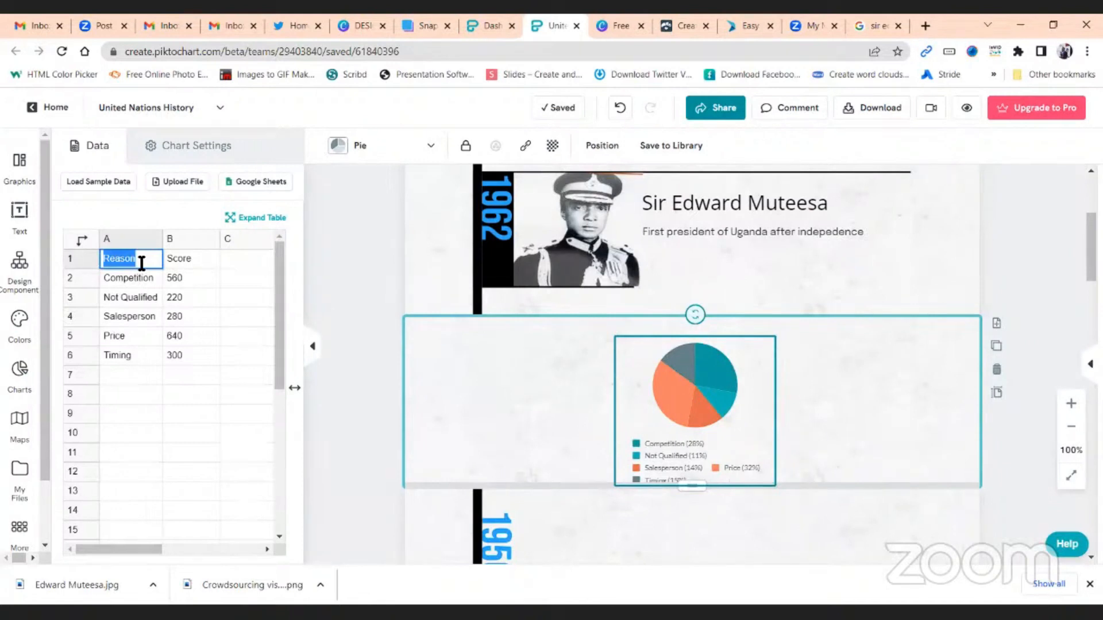
{"action": "type", "text": "President"}
{"action": "left_click", "coordinate": [184, 261]}
{"action": "double_click", "coordinate": [207, 263]}
{"action": "type", "text": "Years"}
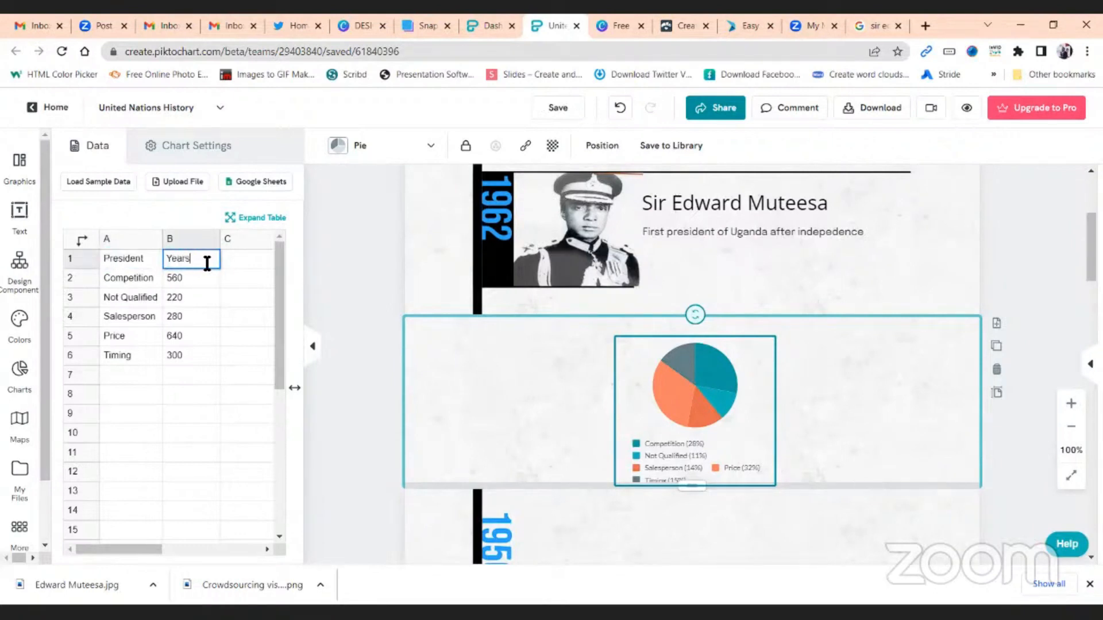
Step: Change the first data row of the pie chart to Edward Muteesa with 4 years
{"action": "left_click", "coordinate": [137, 278]}
{"action": "double_click", "coordinate": [138, 280]}
{"action": "type", "text": "Edward"}
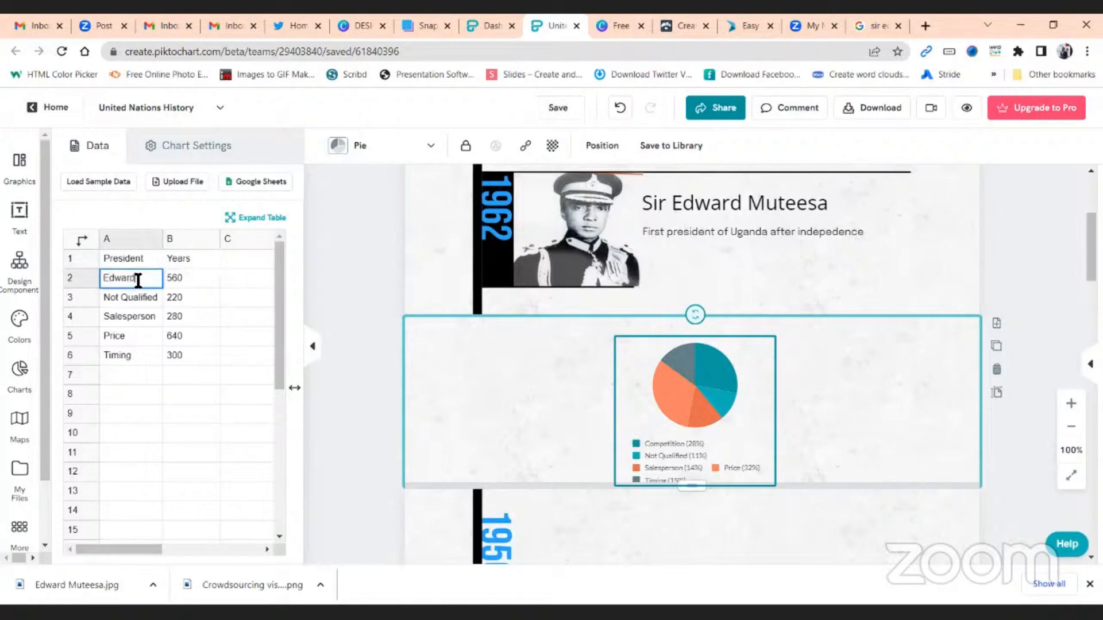
{"action": "type", "text": " Muteesa"}
{"action": "left_click", "coordinate": [189, 274]}
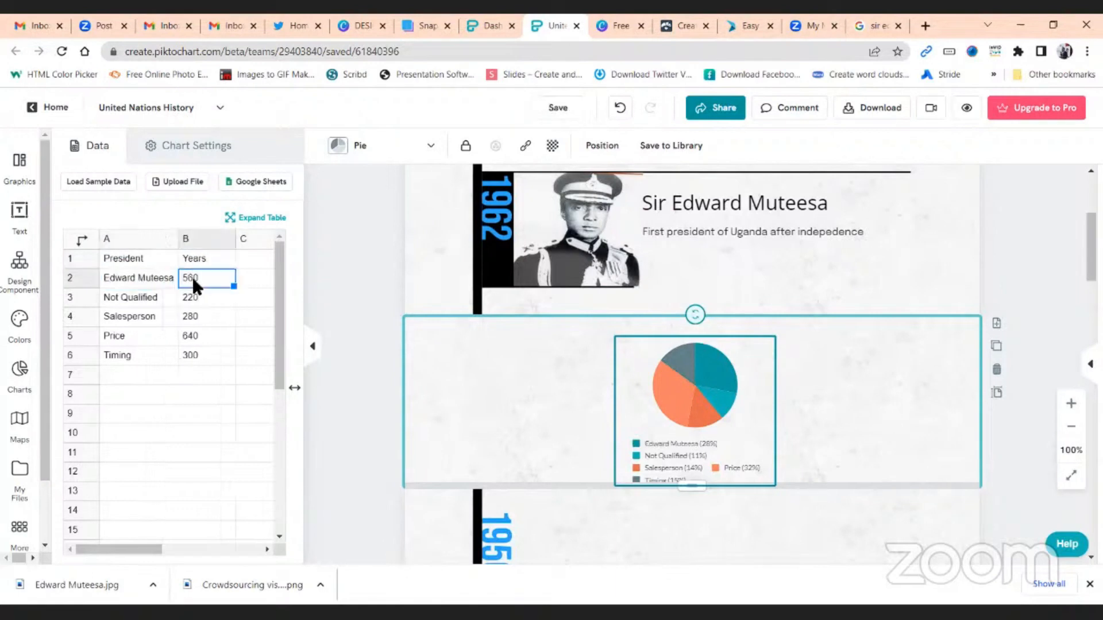
{"action": "double_click", "coordinate": [202, 279]}
{"action": "type", "text": "4"}
Step: Change the second data row of the pie chart to Milton Obote with 6 years
{"action": "left_click", "coordinate": [148, 294]}
{"action": "left_click", "coordinate": [152, 298]}
{"action": "key", "text": "ctrl+a"}
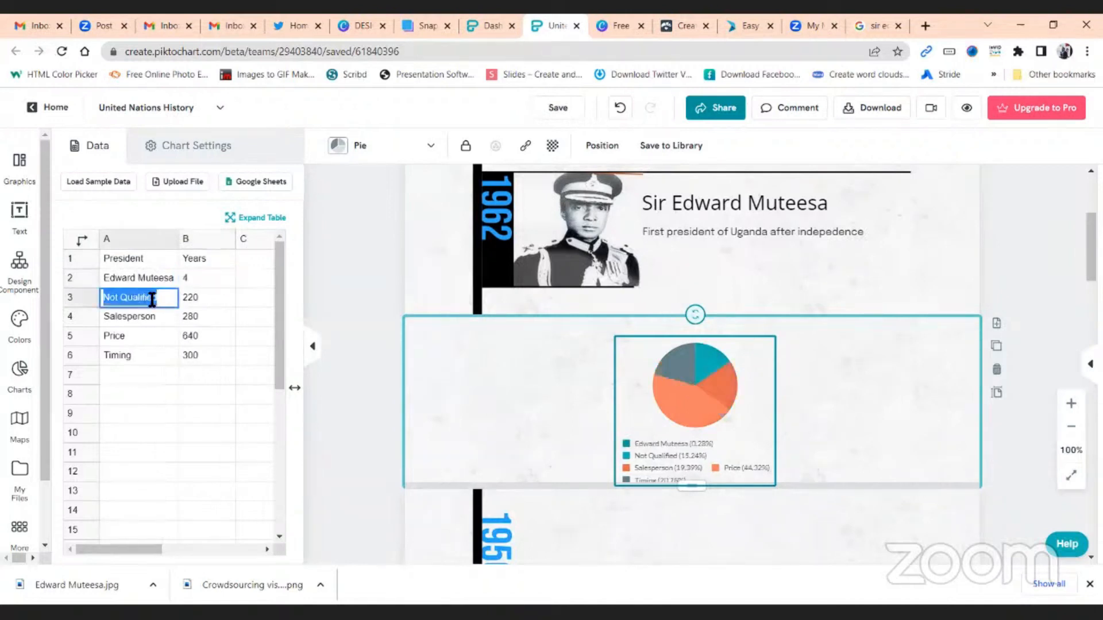
{"action": "type", "text": "Milton"}
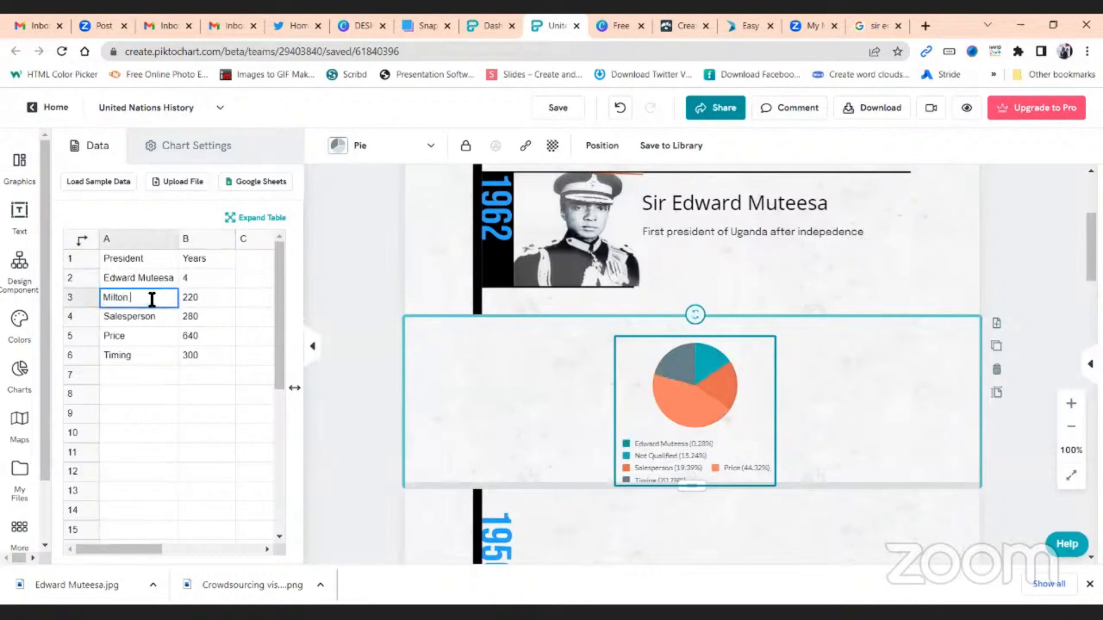
{"action": "type", "text": " Obote"}
{"action": "double_click", "coordinate": [190, 296]}
{"action": "type", "text": "6"}
Step: Change the third data row of the pie chart to Idi Amin with 5 years
{"action": "double_click", "coordinate": [165, 316]}
{"action": "type", "text": "Idi"}
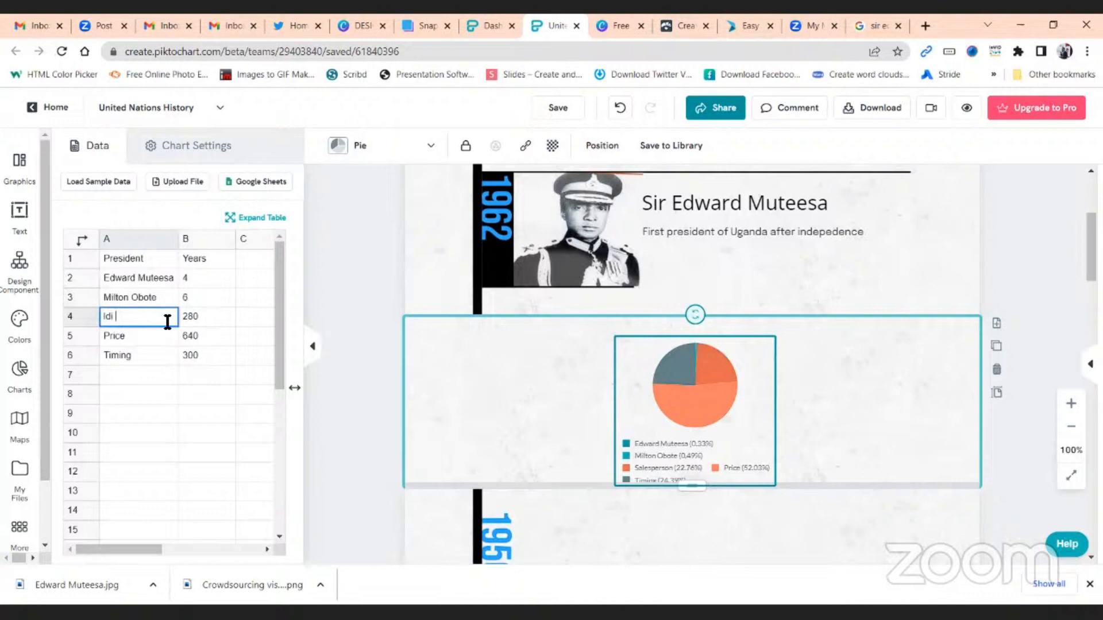
{"action": "type", "text": " Amin"}
{"action": "left_click", "coordinate": [202, 320]}
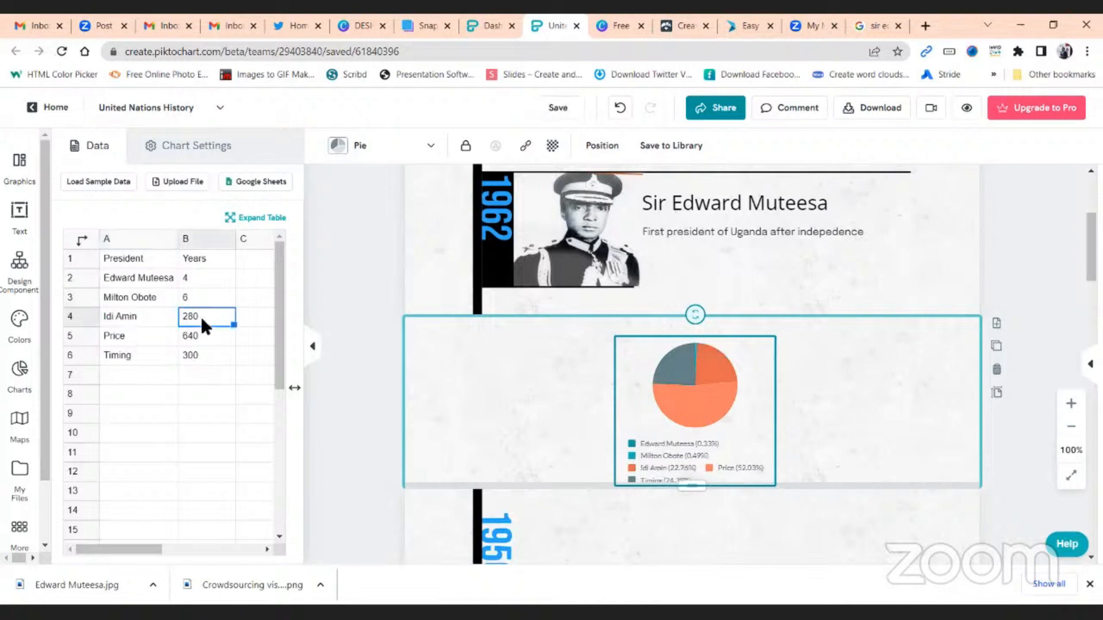
{"action": "type", "text": "5"}
Step: Change the fourth data row of the pie chart to Museveni with 28 years
{"action": "double_click", "coordinate": [144, 337]}
{"action": "double_click", "coordinate": [146, 342]}
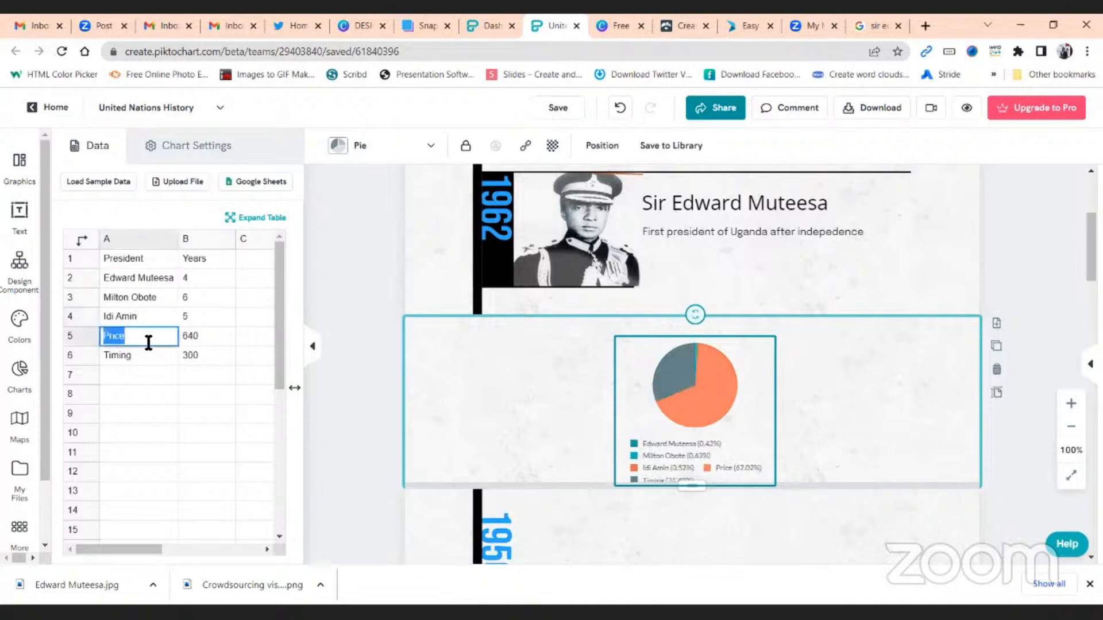
{"action": "type", "text": "Museveni"}
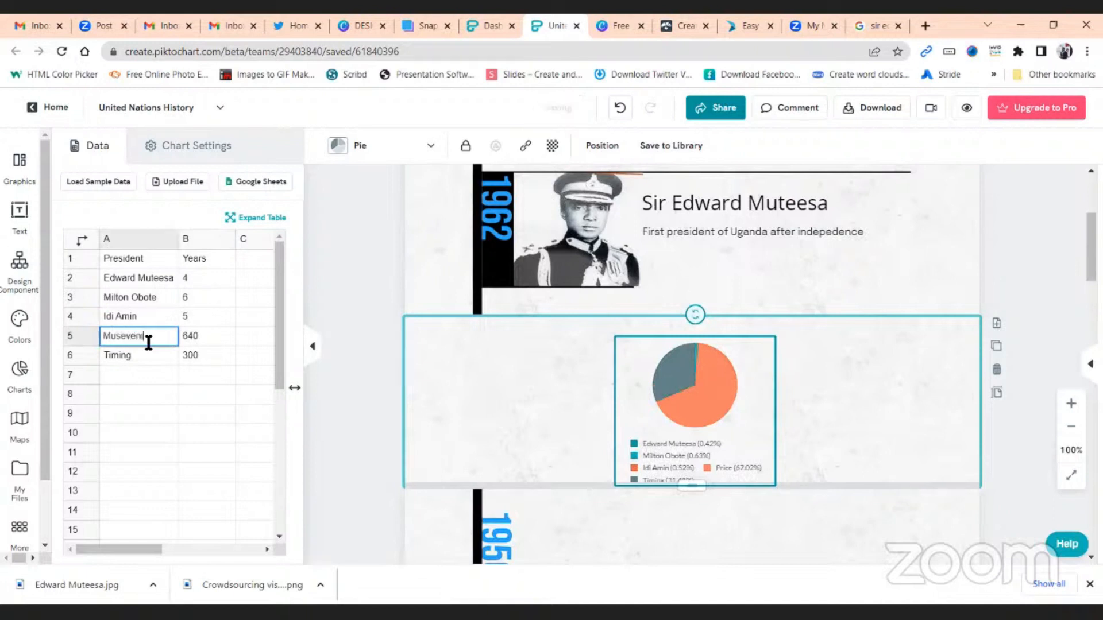
{"action": "left_click", "coordinate": [202, 335]}
{"action": "double_click", "coordinate": [204, 335]}
{"action": "double_click", "coordinate": [204, 335]}
{"action": "type", "text": "3"}
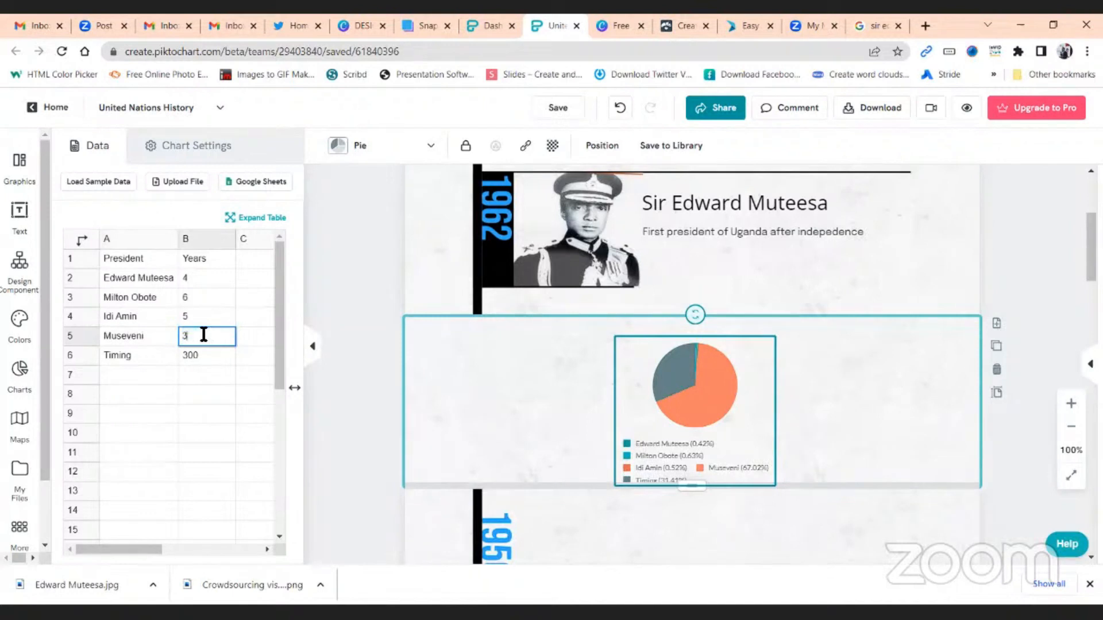
{"action": "key", "text": "BackSpace"}
{"action": "type", "text": "28"}
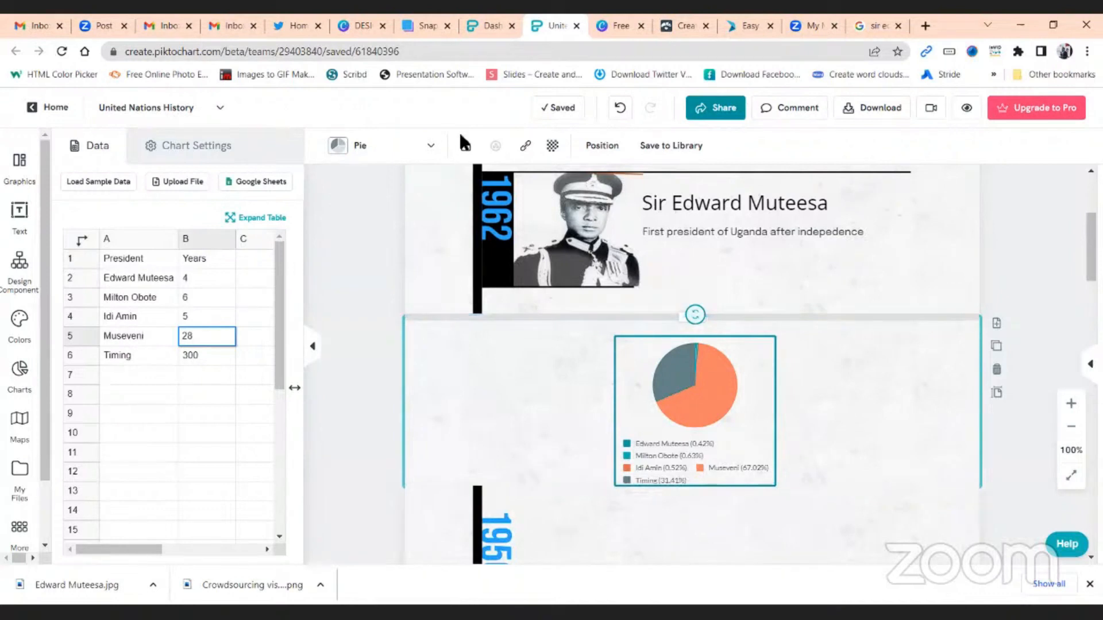
Step: Change the fifth data row of the pie chart to Binaisa with 1 year
{"action": "left_click", "coordinate": [126, 353]}
{"action": "double_click", "coordinate": [129, 357]}
{"action": "type", "text": "Bin"}
{"action": "type", "text": "a"}
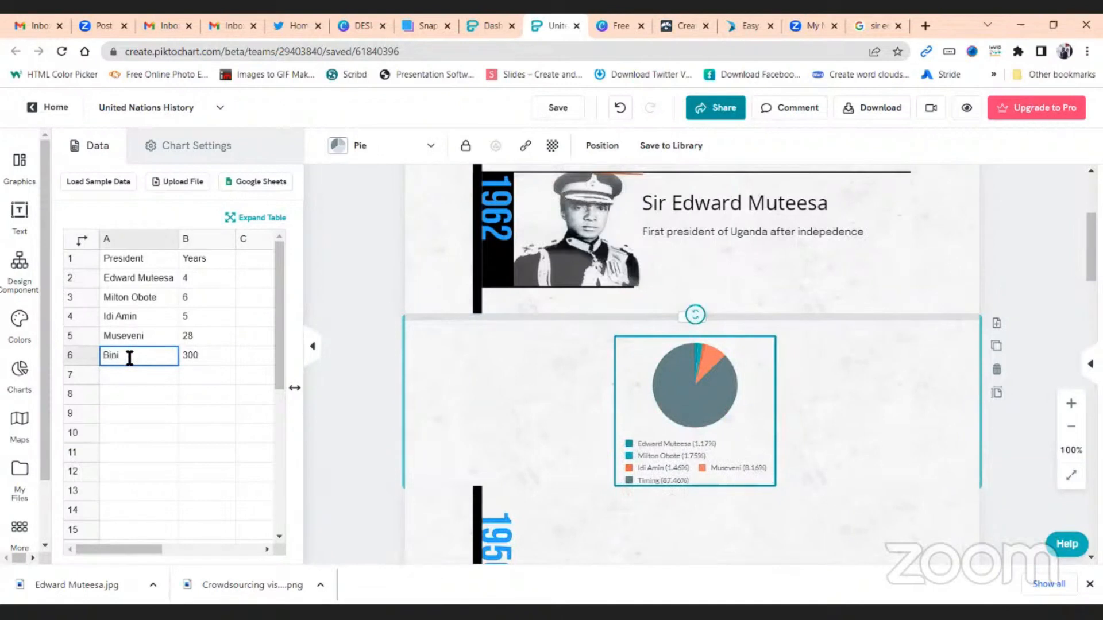
{"action": "type", "text": "isa"}
{"action": "double_click", "coordinate": [199, 355]}
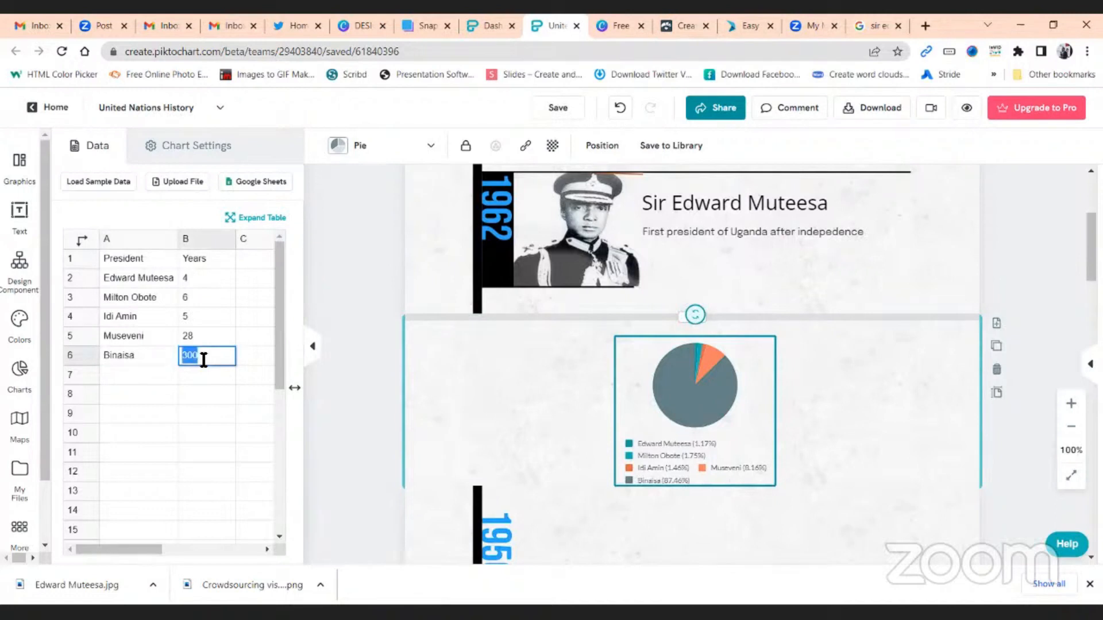
{"action": "type", "text": "1"}
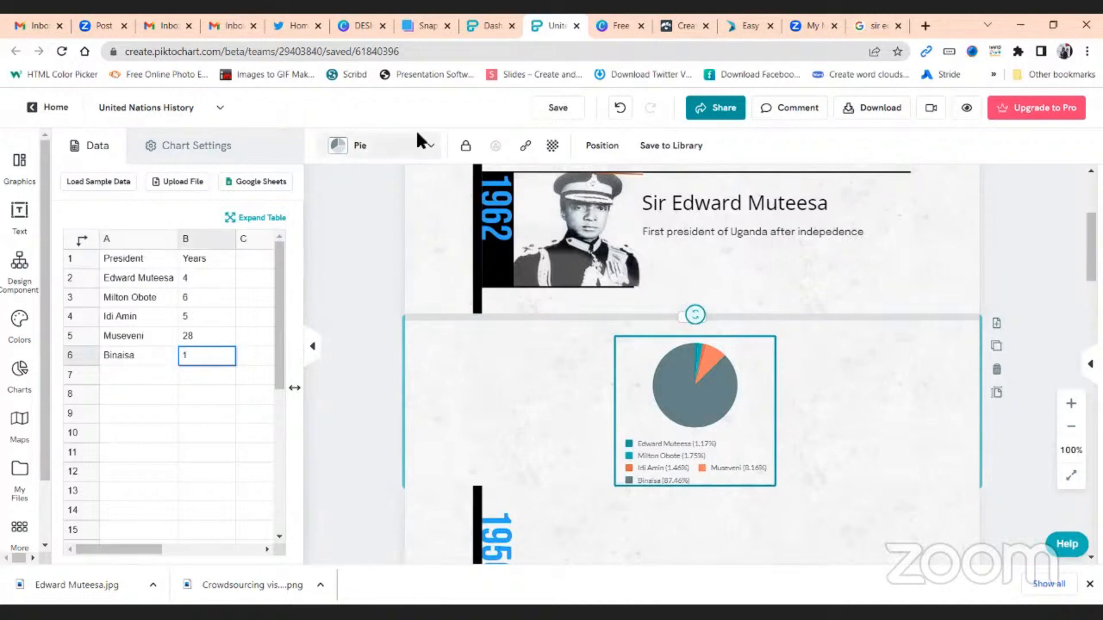
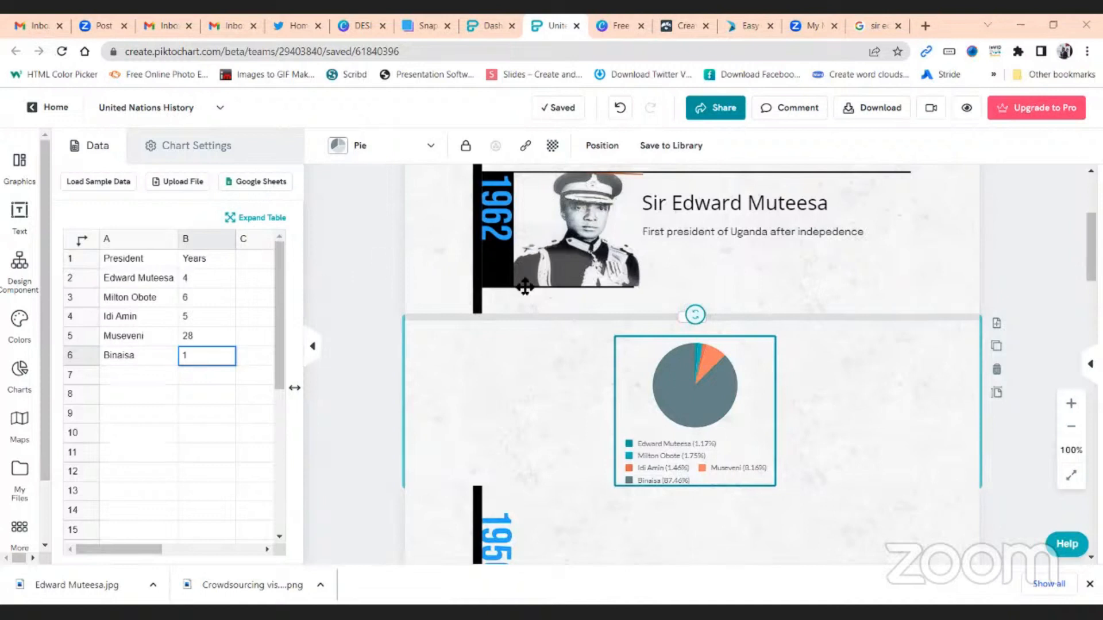
{"action": "scroll", "coordinate": [255, 408], "scroll_direction": "down", "scroll_amount": 2}
{"action": "scroll", "coordinate": [255, 409], "scroll_direction": "up", "scroll_amount": 2}
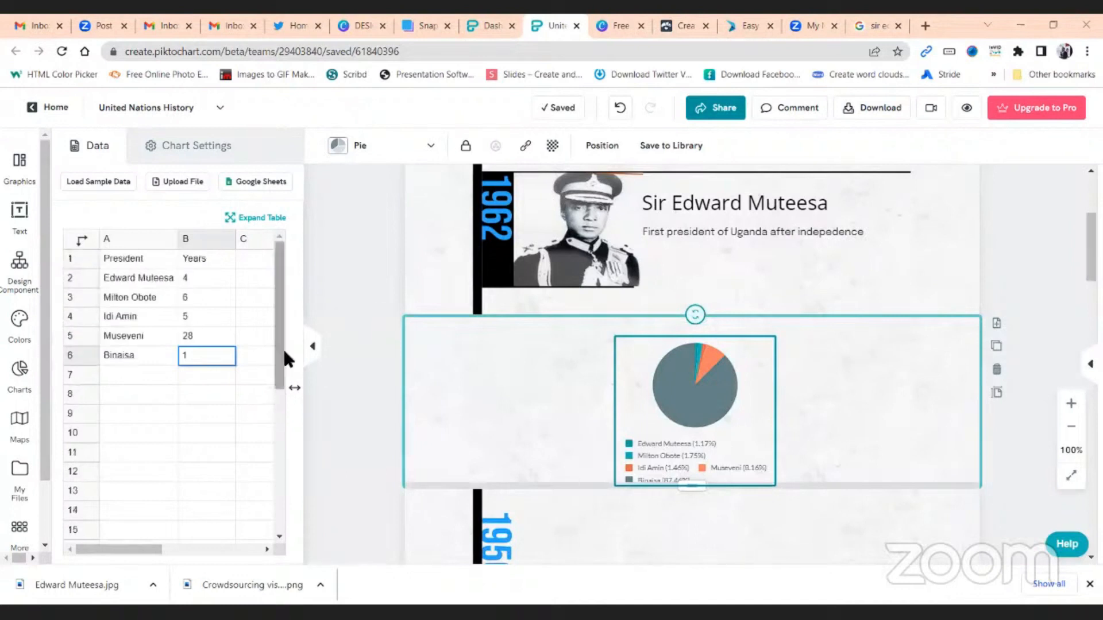
Step: Turn on the title display in the pie chart's settings
{"action": "left_click", "coordinate": [203, 152]}
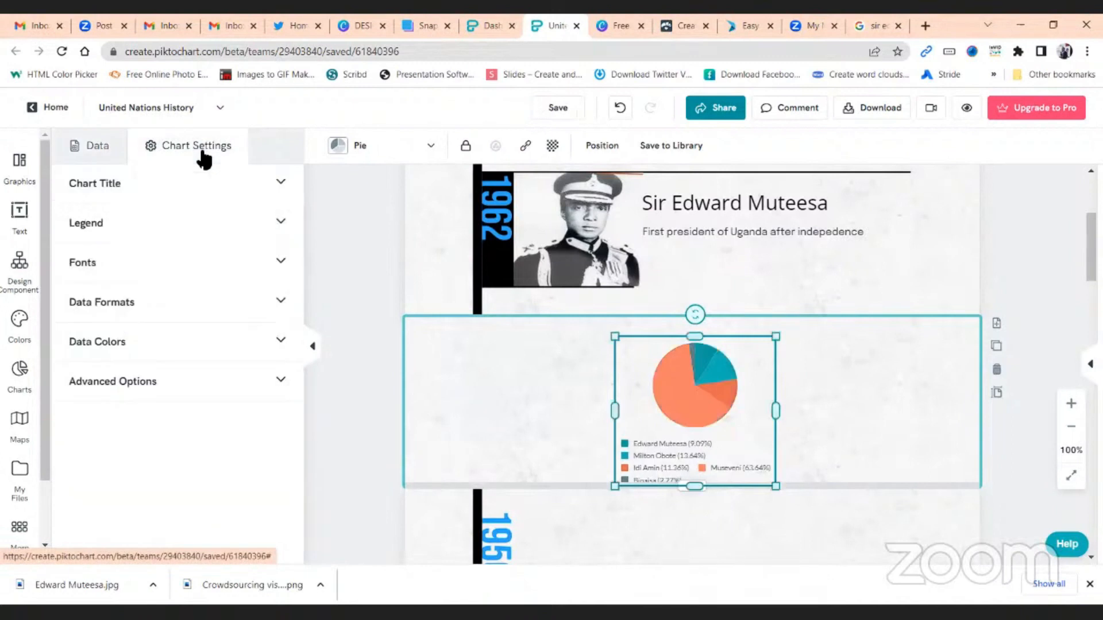
{"action": "left_click", "coordinate": [280, 187]}
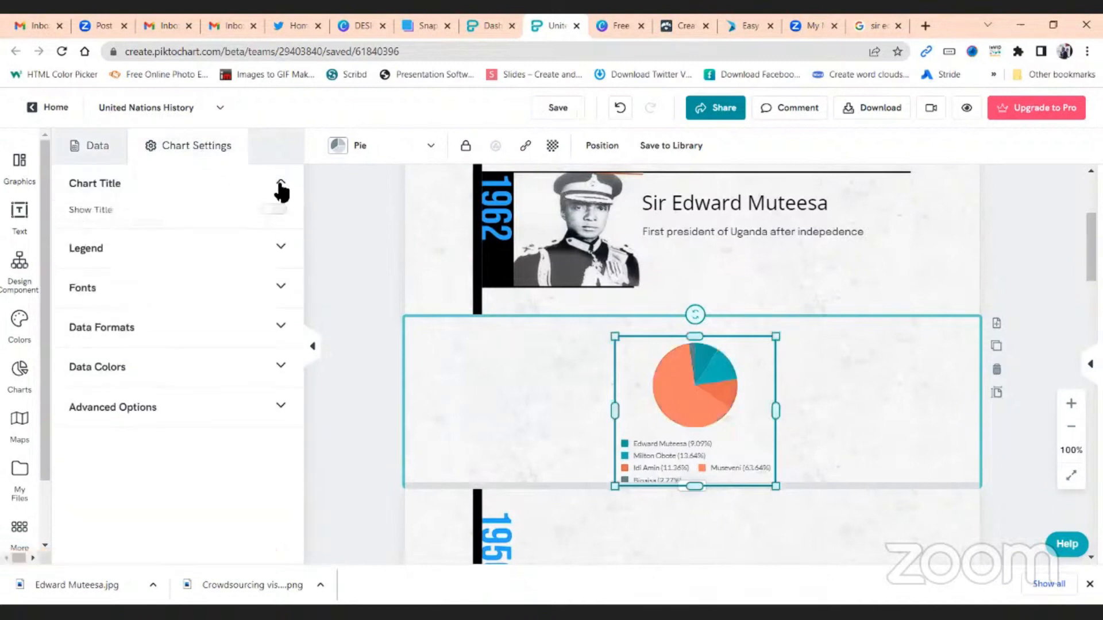
{"action": "left_click", "coordinate": [281, 212]}
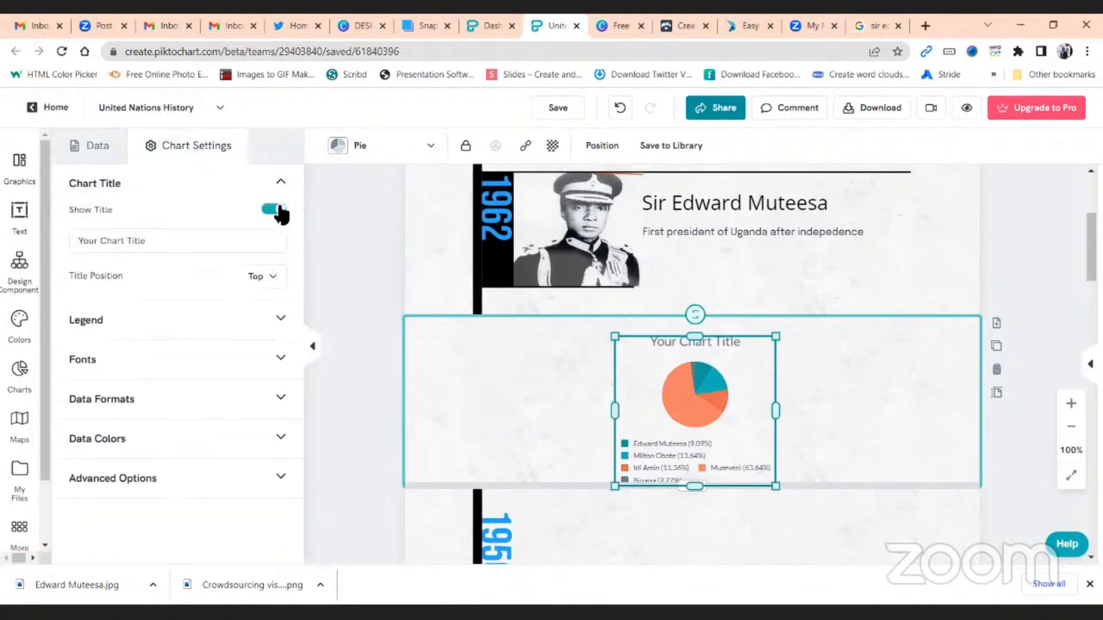
Step: Set the pie chart's title to "Uganda Presidents stay in power"
{"action": "triple_click", "coordinate": [194, 245]}
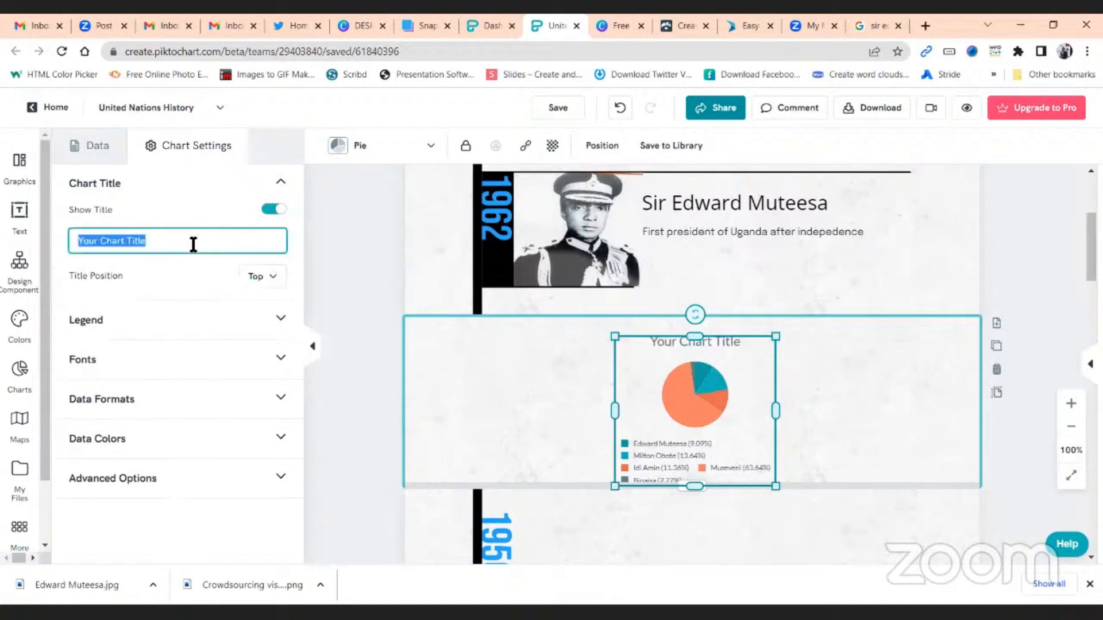
{"action": "type", "text": "Uganda"}
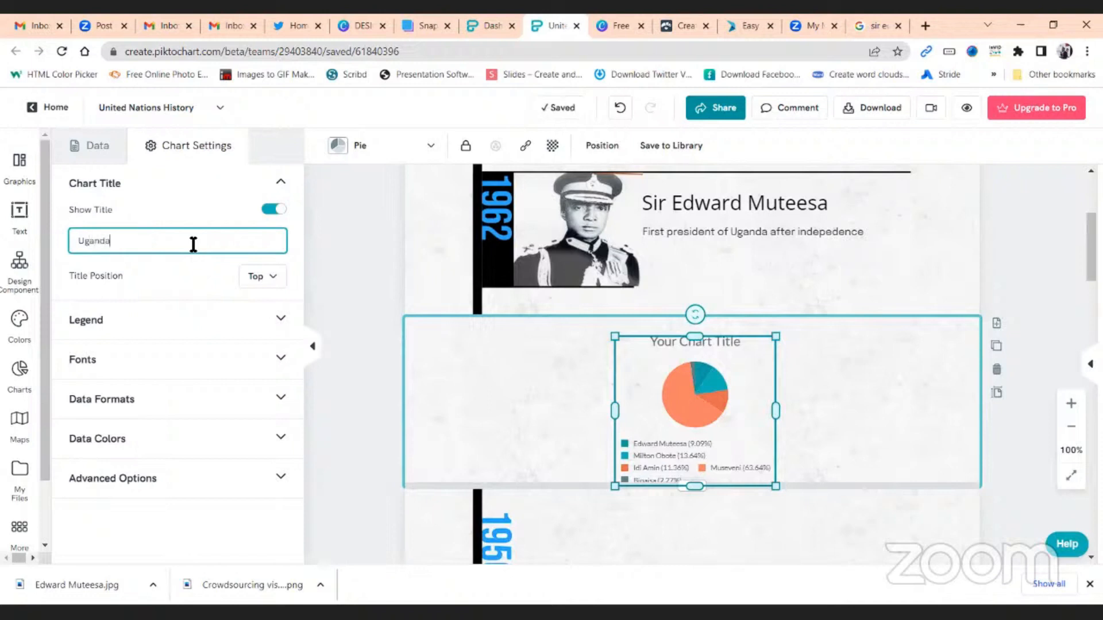
{"action": "type", "text": " Presidents stay "}
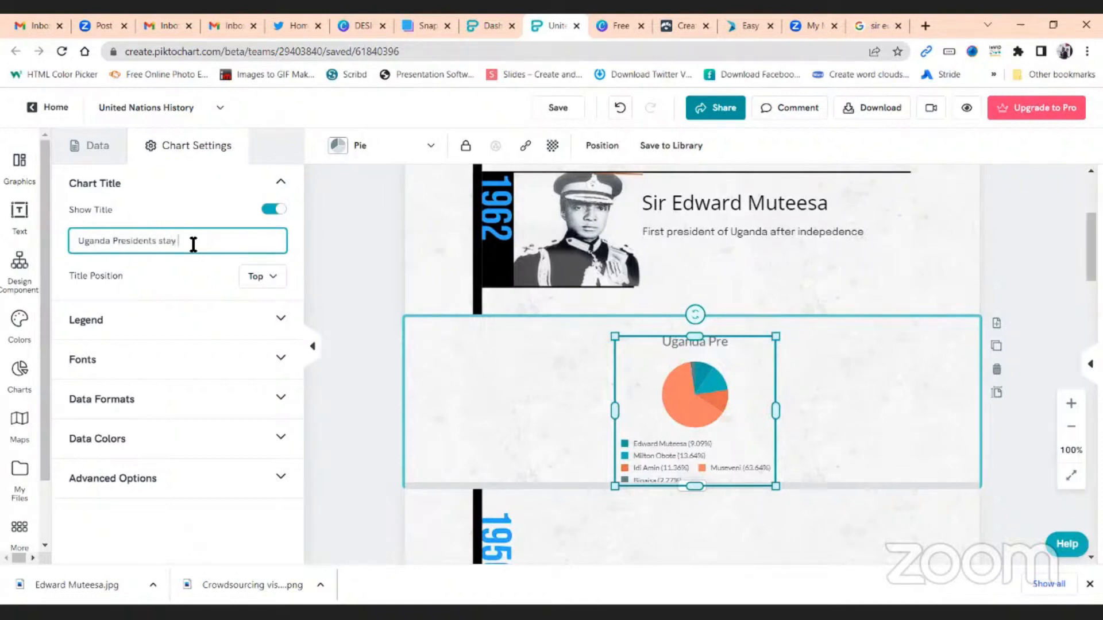
{"action": "type", "text": "in p"}
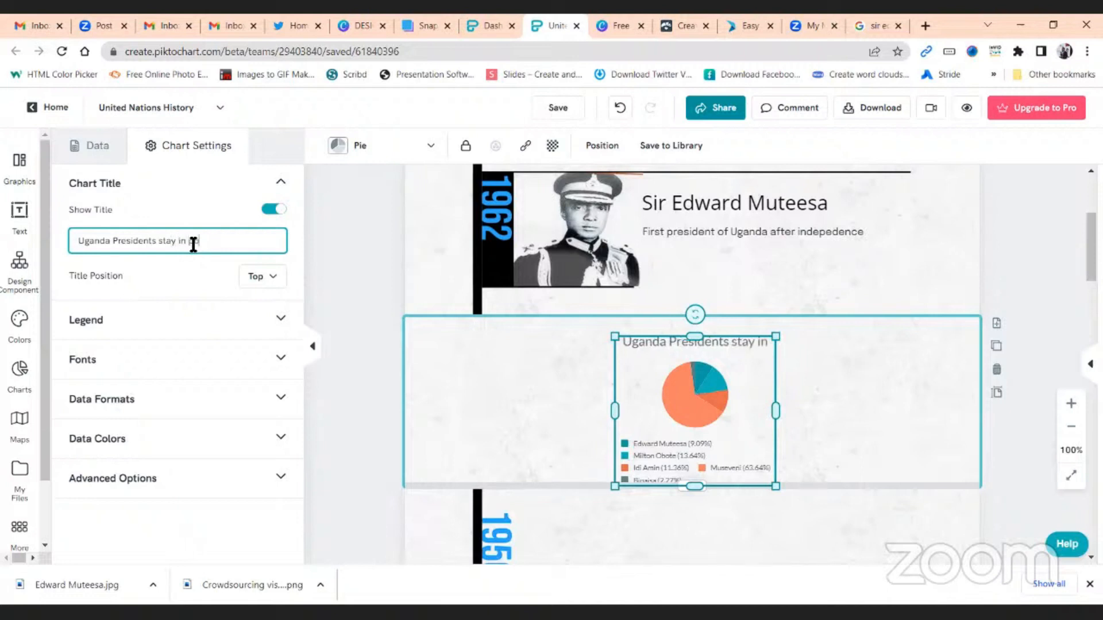
{"action": "type", "text": "ower"}
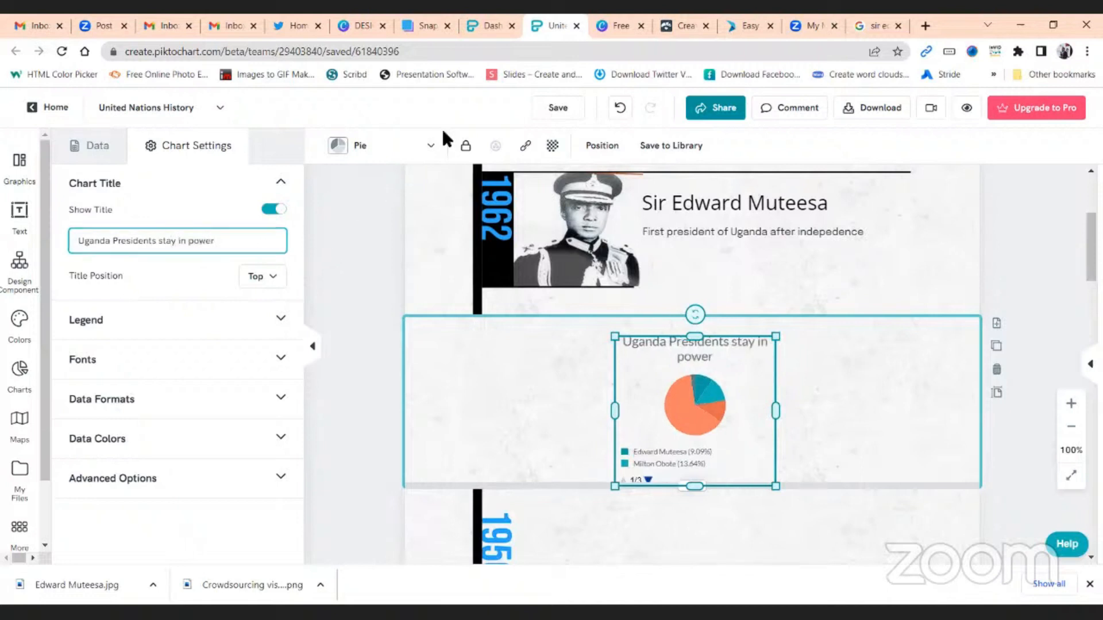
{"action": "key", "text": "Escape"}
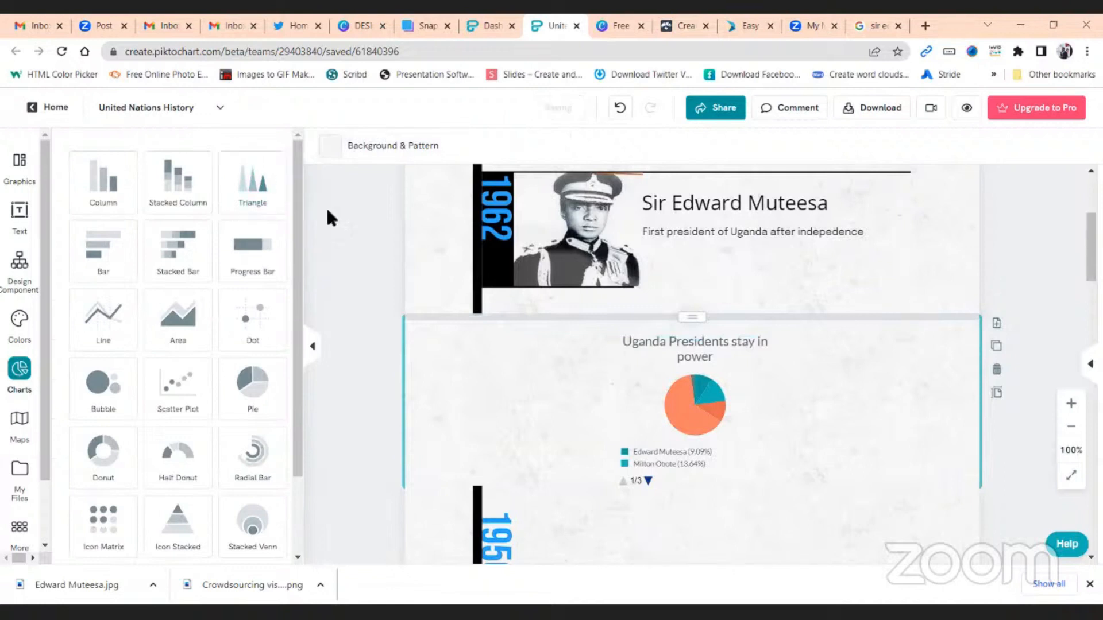
Step: Change the Museveni slice of the pie chart to yellow (#F8E71C) in the data colors
{"action": "left_click", "coordinate": [740, 418]}
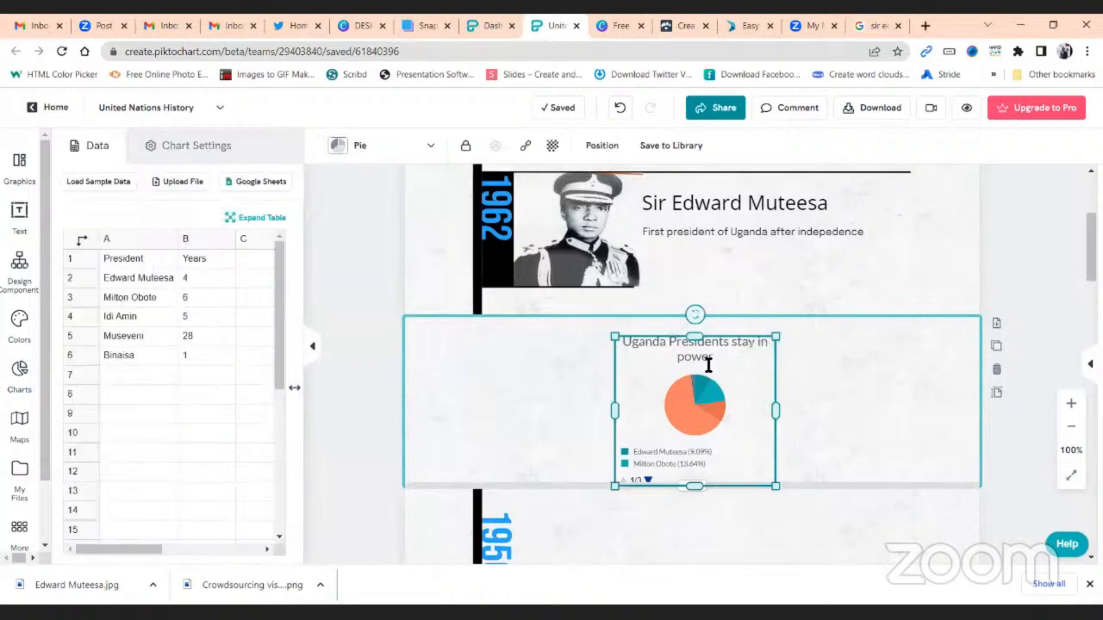
{"action": "left_click", "coordinate": [159, 143]}
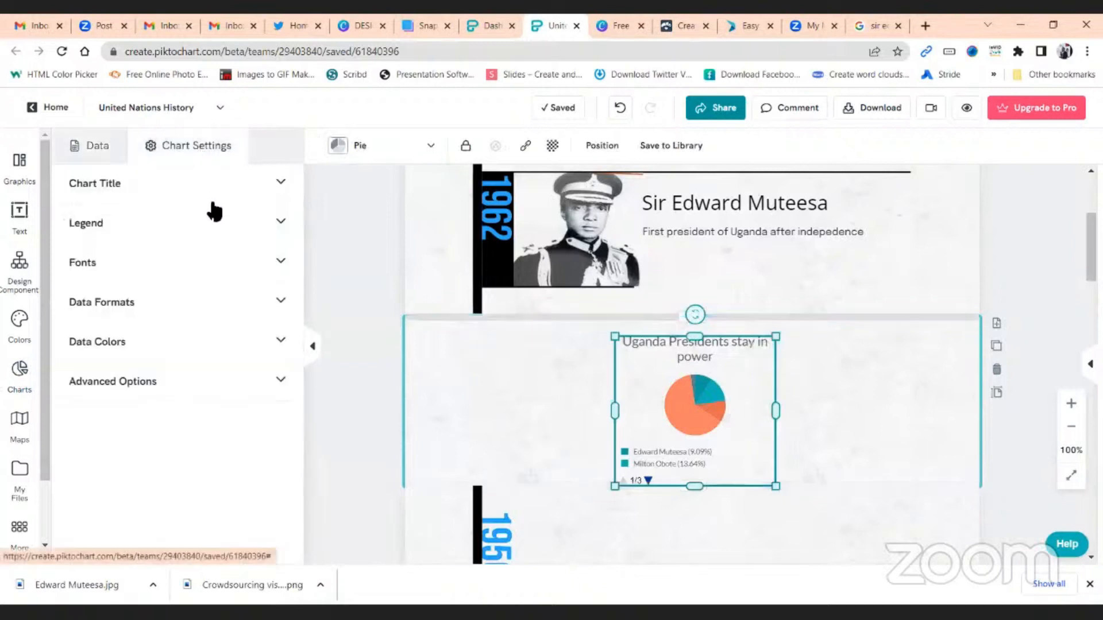
{"action": "left_click", "coordinate": [281, 341]}
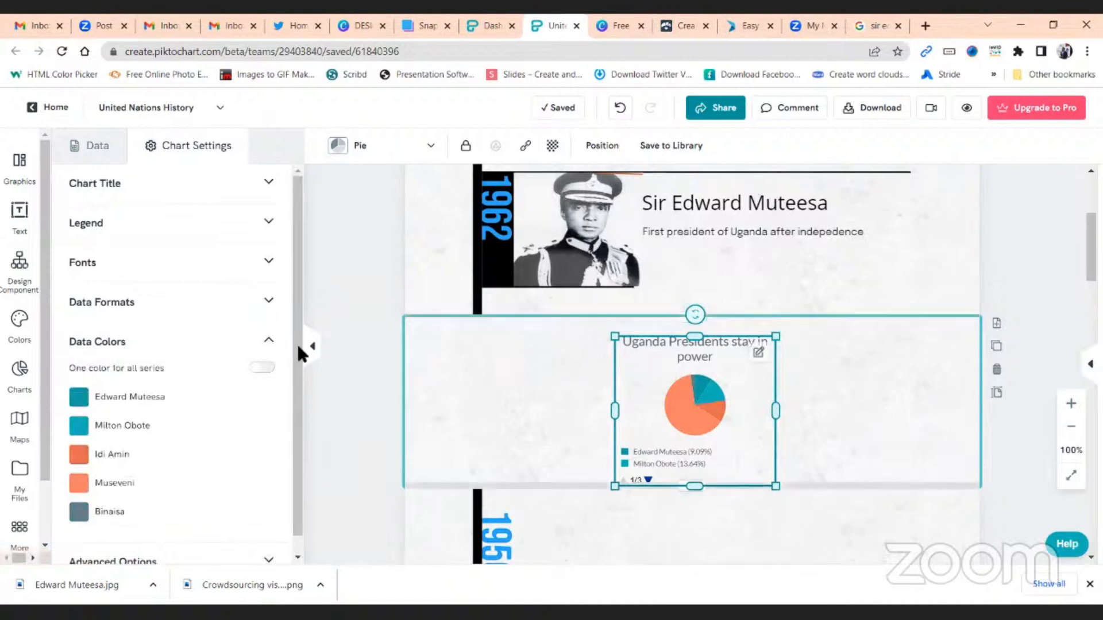
{"action": "left_click", "coordinate": [77, 493]}
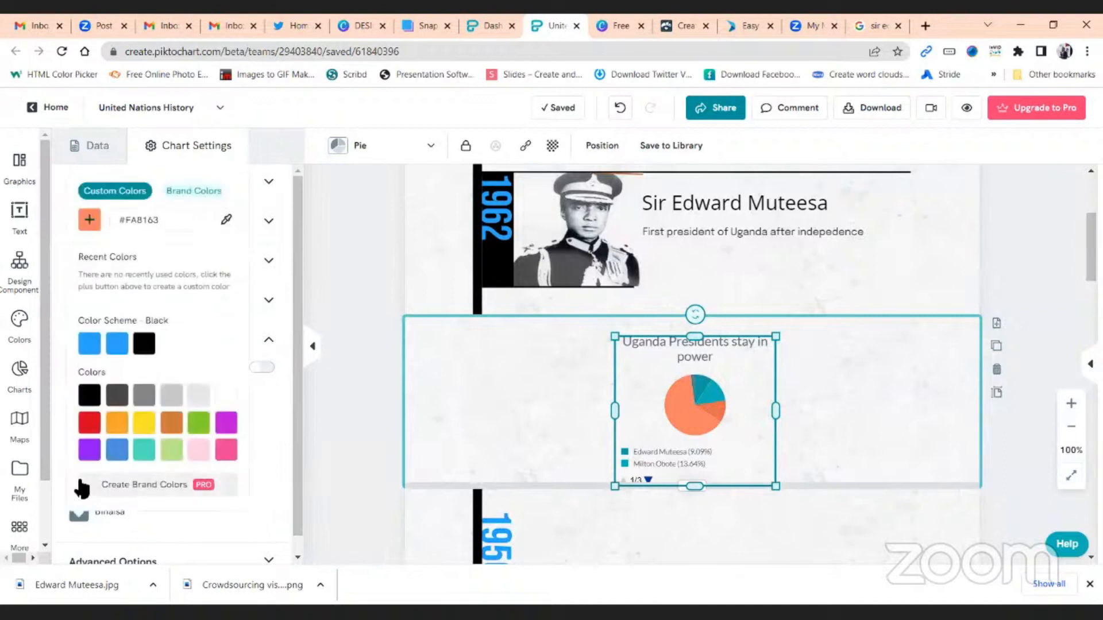
{"action": "left_click", "coordinate": [142, 429]}
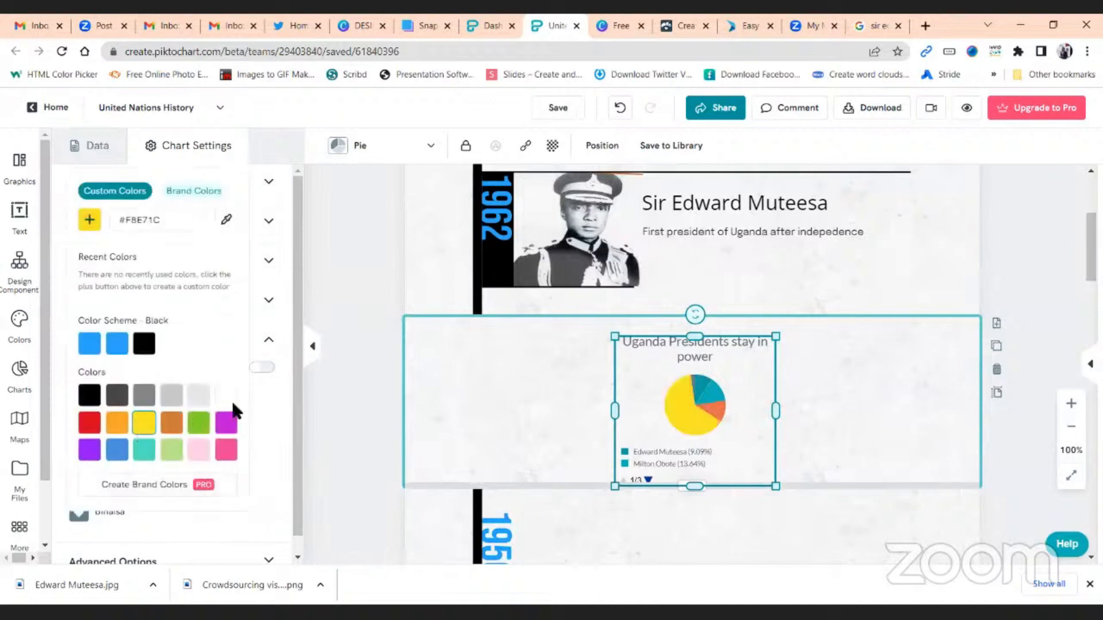
{"action": "left_click", "coordinate": [349, 378]}
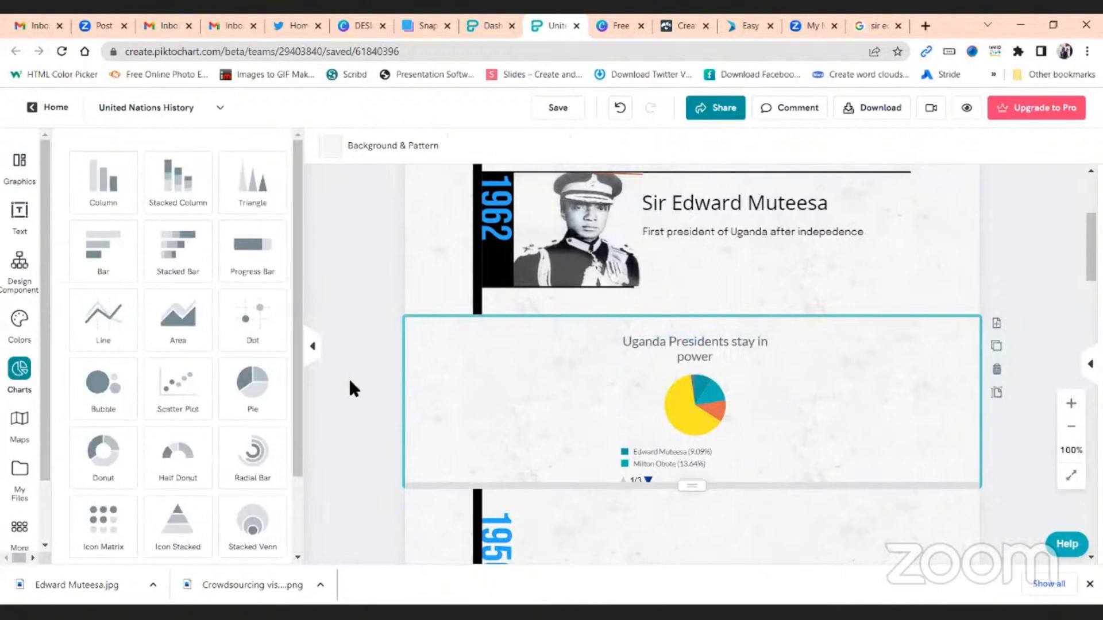
Step: Move the pie chart from the middle of its block into the block's right half
{"action": "mouse_move", "coordinate": [713, 416]}
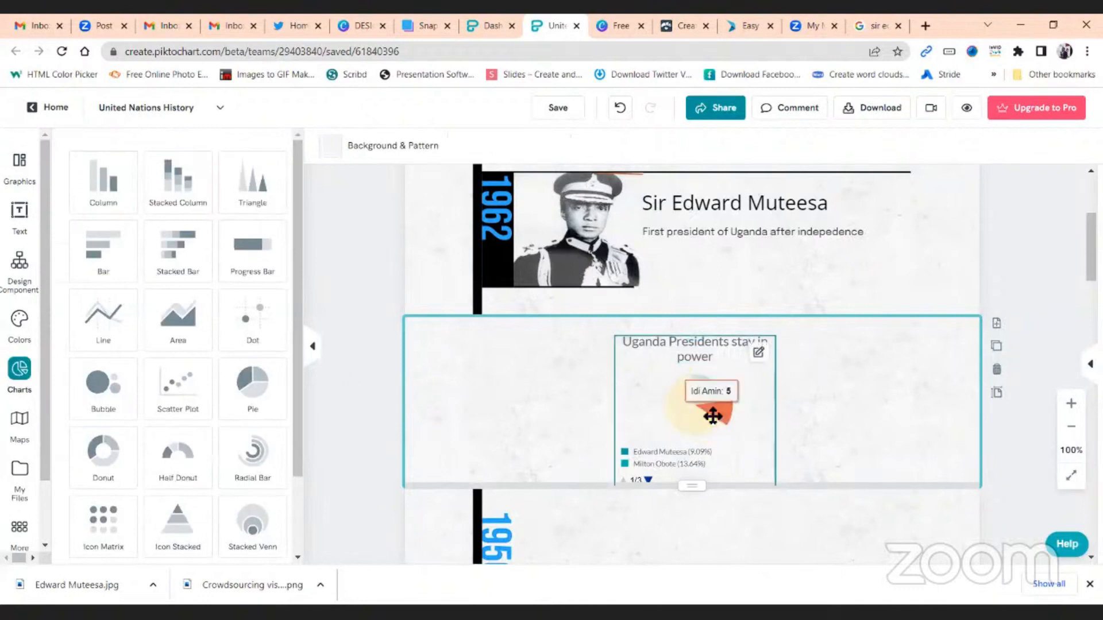
{"action": "left_click", "coordinate": [713, 416]}
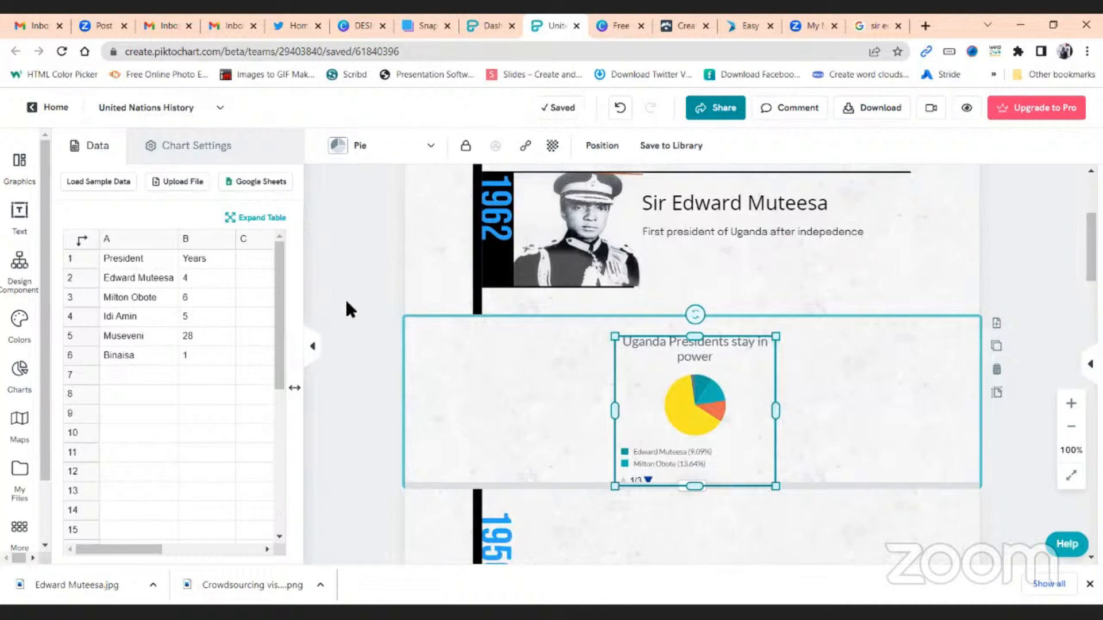
{"action": "mouse_move", "coordinate": [688, 411]}
{"action": "left_click_drag", "start_coordinate": [688, 410], "coordinate": [766, 405]}
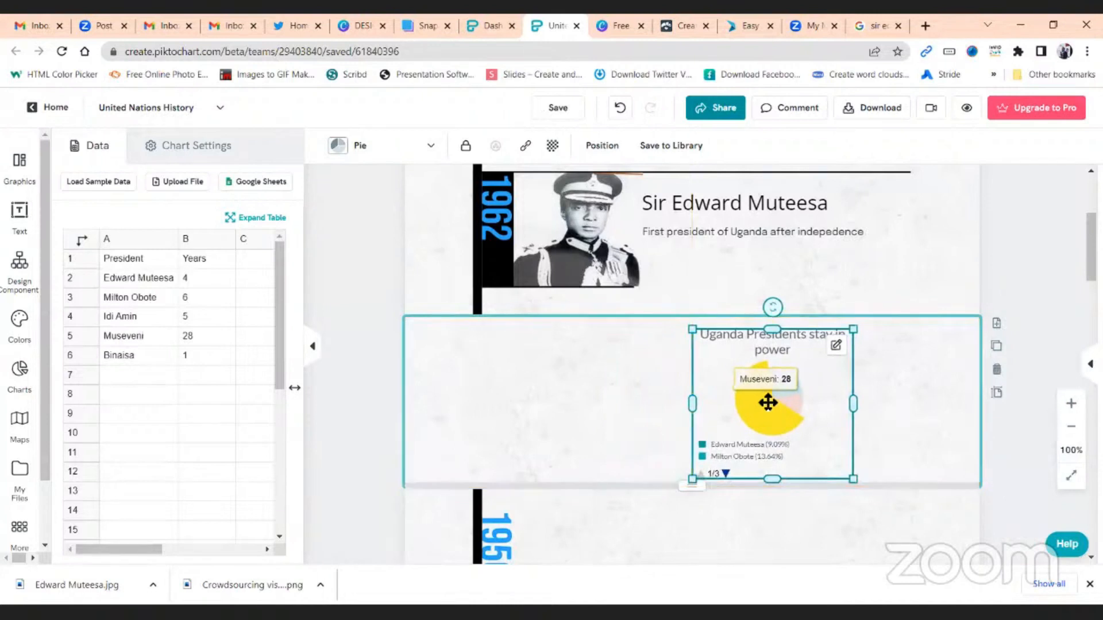
{"action": "left_click", "coordinate": [380, 360]}
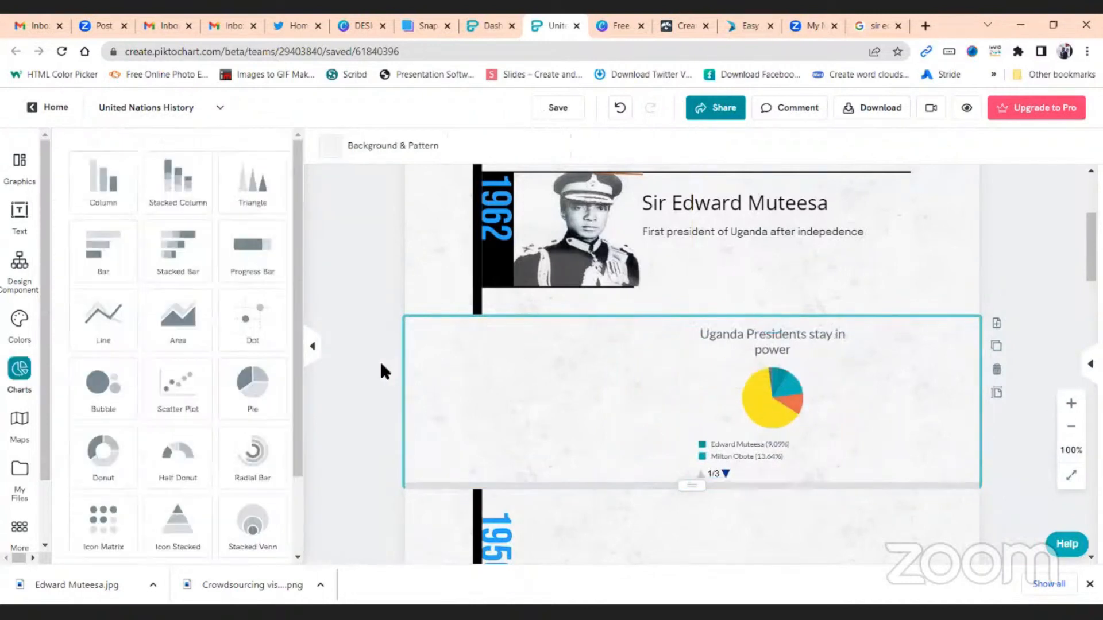
Step: Add a blank block below the 1956 block and increase its height to make room for a map
{"action": "scroll", "coordinate": [713, 433], "scroll_direction": "down", "scroll_amount": 2}
{"action": "scroll", "coordinate": [711, 434], "scroll_direction": "down", "scroll_amount": 1}
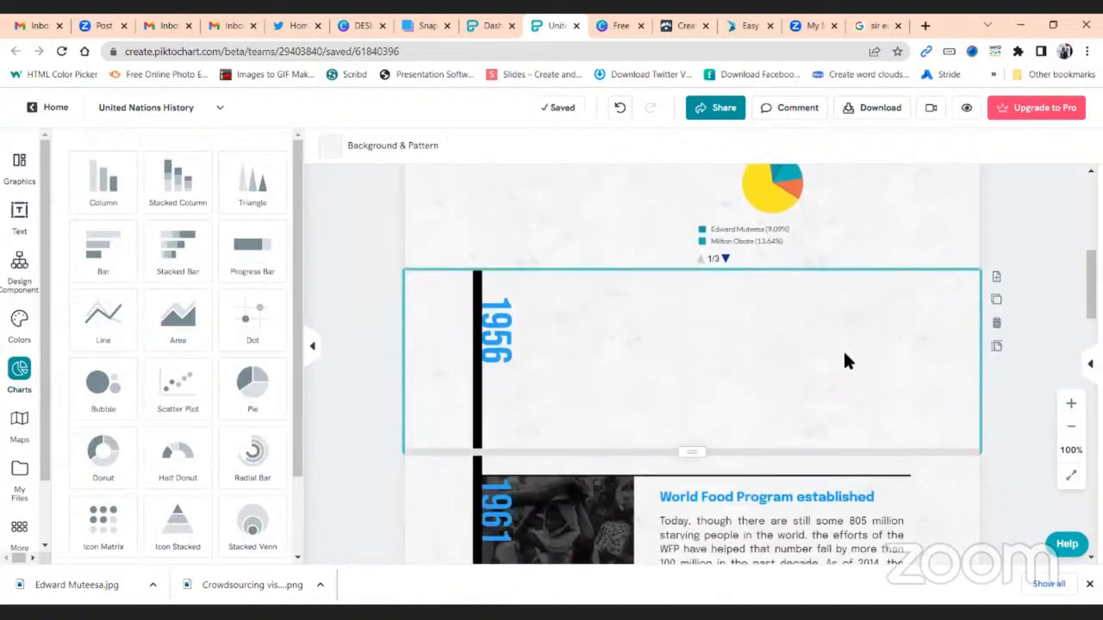
{"action": "left_click", "coordinate": [995, 277]}
{"action": "scroll", "coordinate": [683, 416], "scroll_direction": "down", "scroll_amount": 5}
{"action": "scroll", "coordinate": [674, 422], "scroll_direction": "up", "scroll_amount": 3}
{"action": "scroll", "coordinate": [678, 428], "scroll_direction": "down", "scroll_amount": 1}
{"action": "left_click_drag", "start_coordinate": [691, 438], "coordinate": [676, 573]}
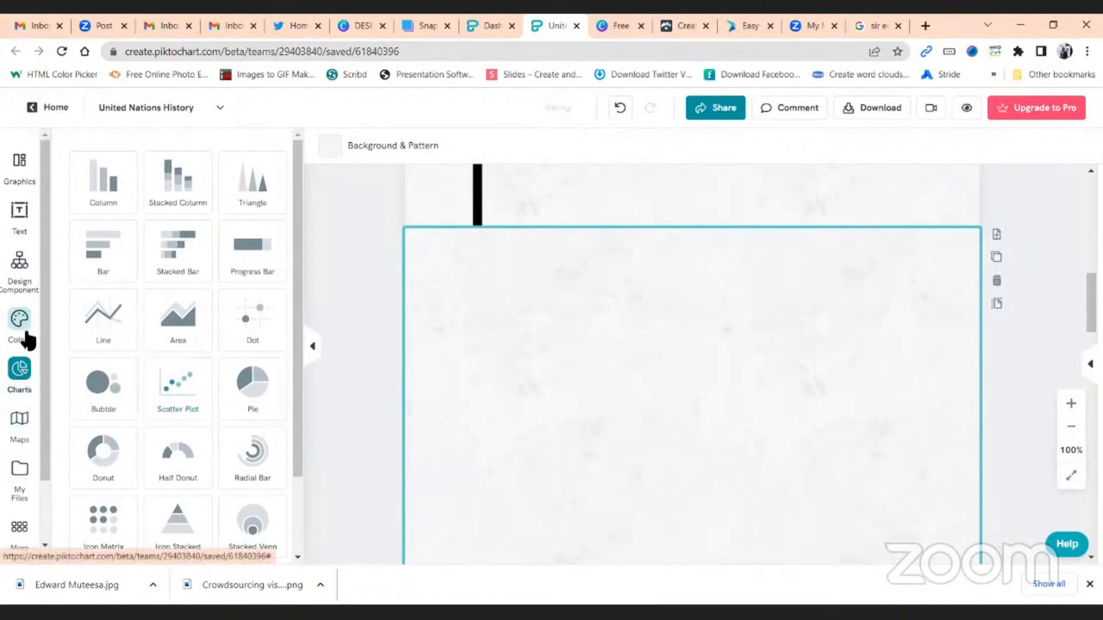
Step: Find the country map of Uganda in the map library and insert it into the new blank block
{"action": "left_click", "coordinate": [19, 425]}
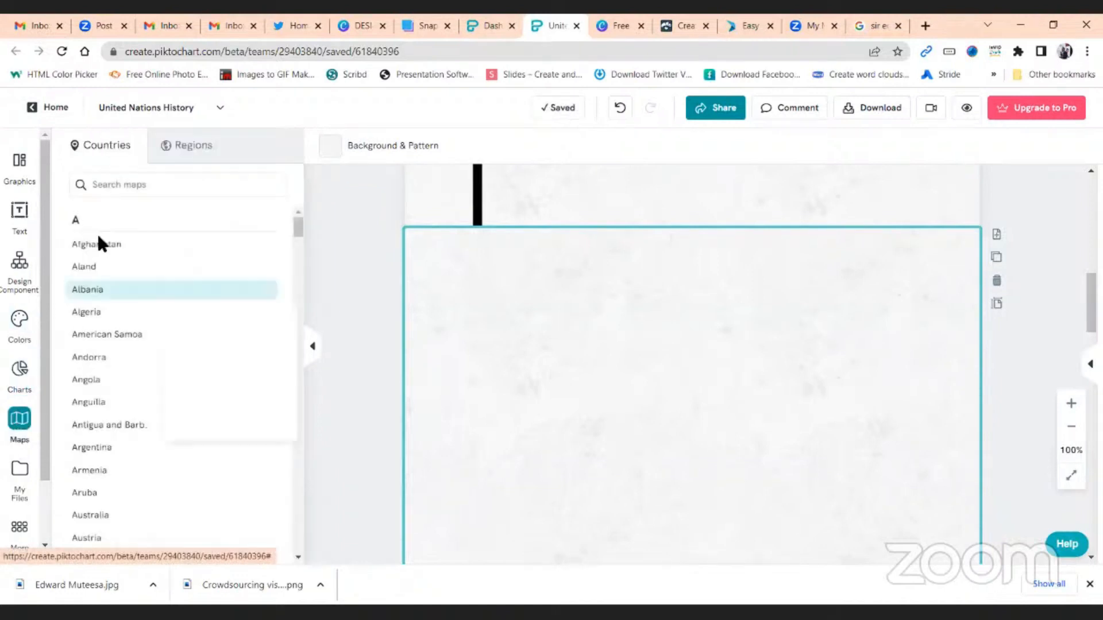
{"action": "left_click", "coordinate": [126, 189]}
{"action": "type", "text": "ug"}
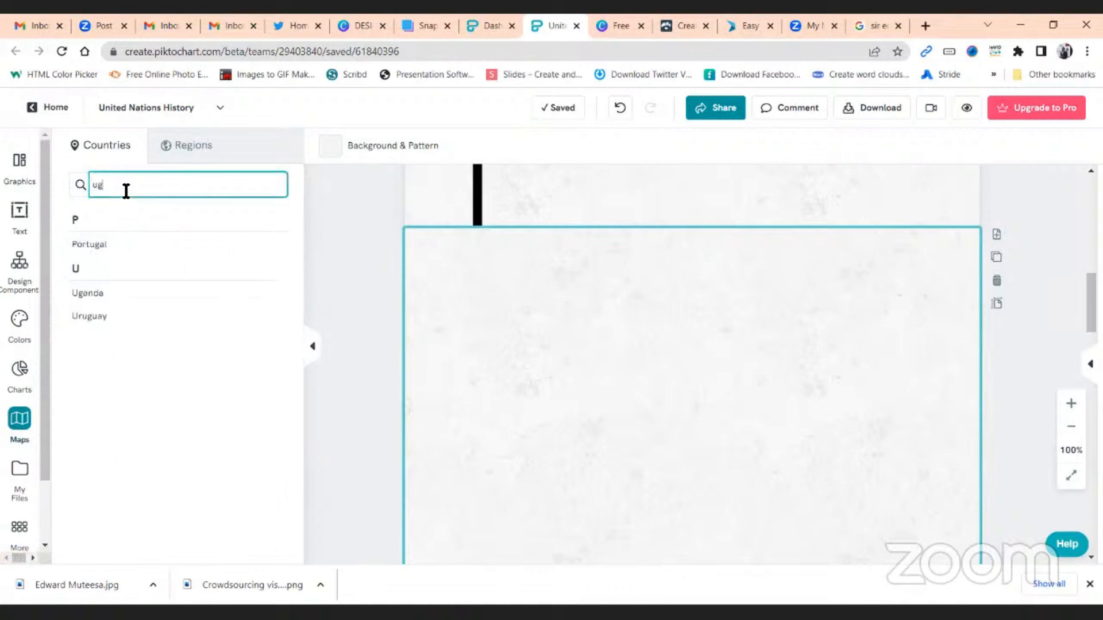
{"action": "type", "text": "anda"}
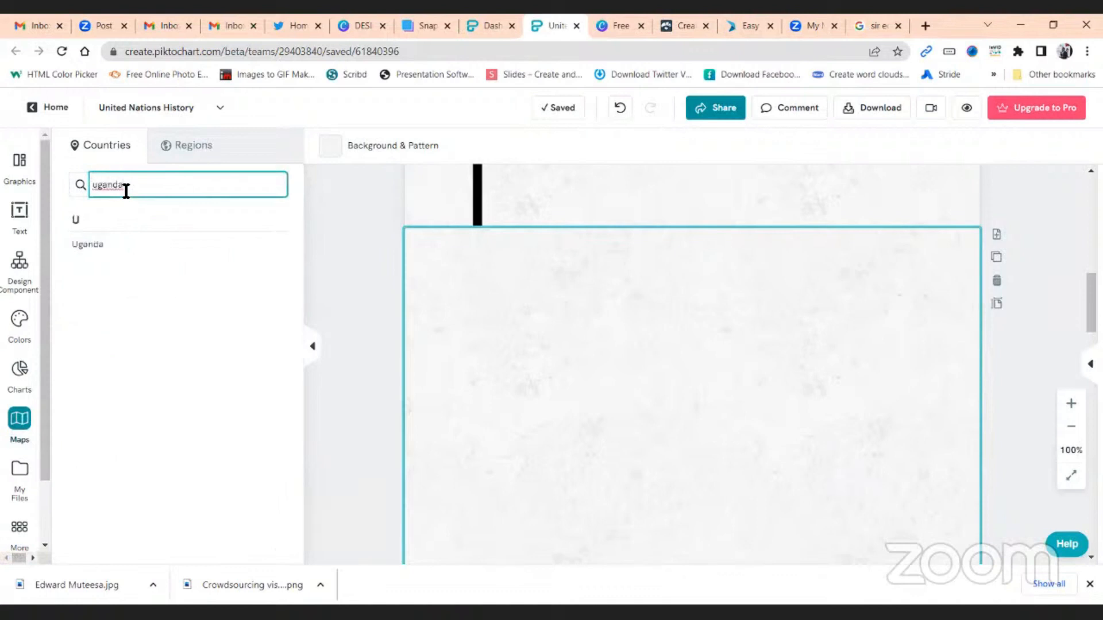
{"action": "left_click", "coordinate": [113, 248]}
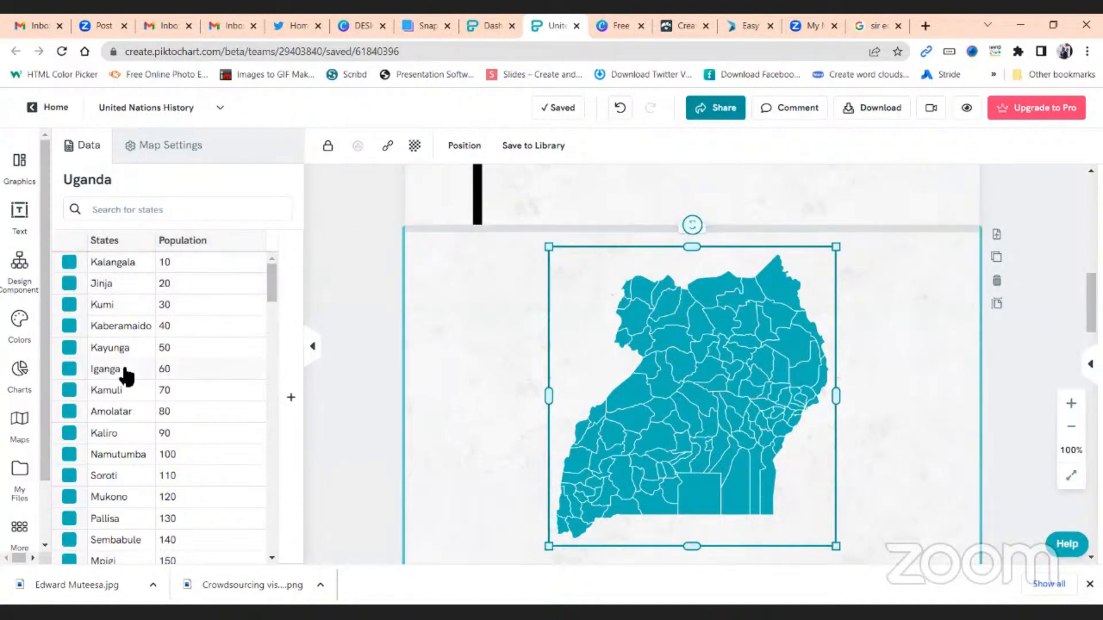
Step: Color the Kalangala district orange (#F5A623) on the Uganda map
{"action": "left_click", "coordinate": [119, 271]}
{"action": "double_click", "coordinate": [118, 271]}
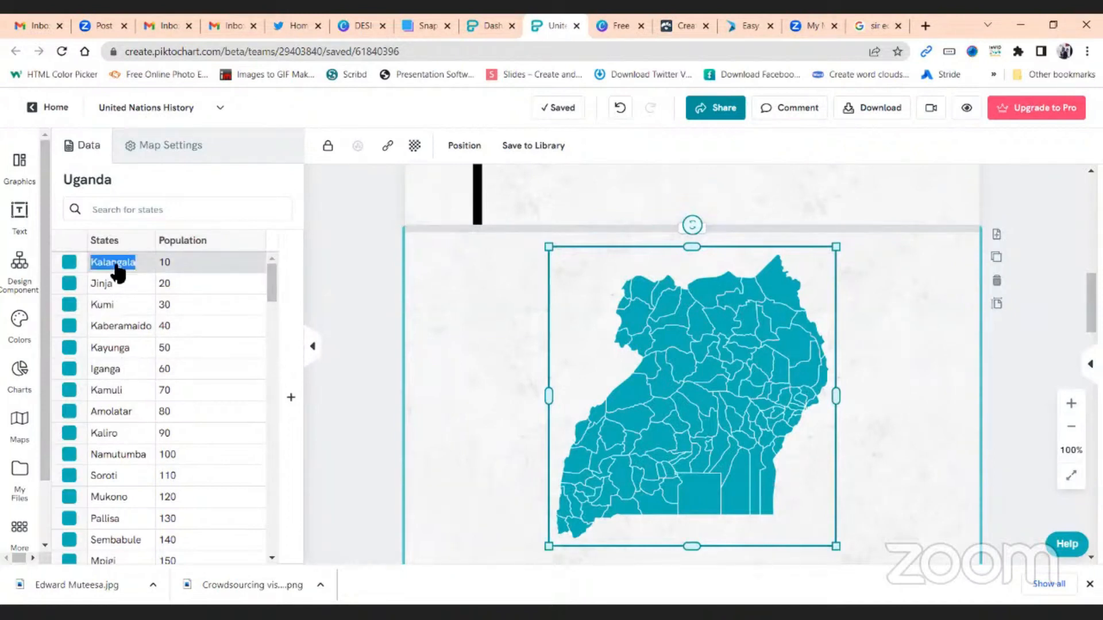
{"action": "left_click", "coordinate": [70, 266]}
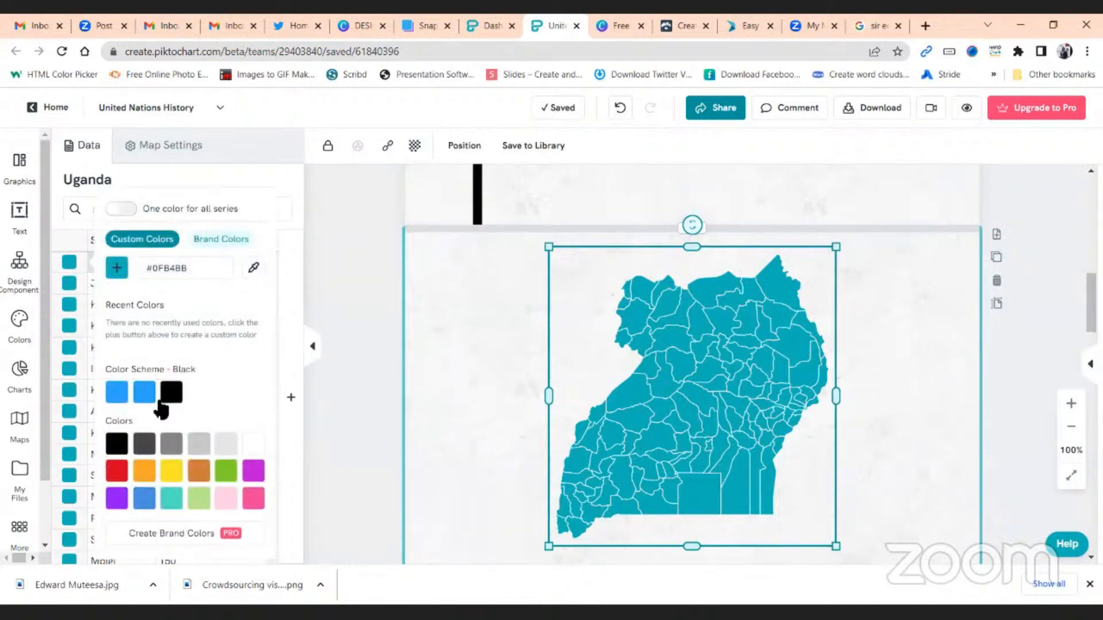
{"action": "left_click", "coordinate": [152, 470]}
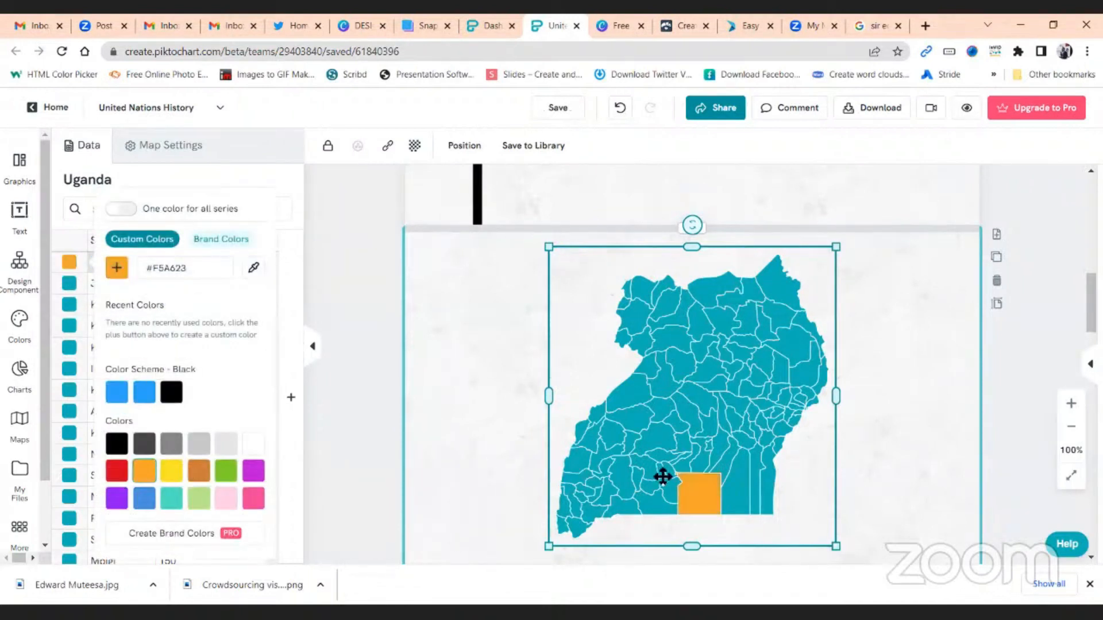
Step: Color the Jinja district red (#D0021B) on the Uganda map
{"action": "left_click", "coordinate": [75, 287]}
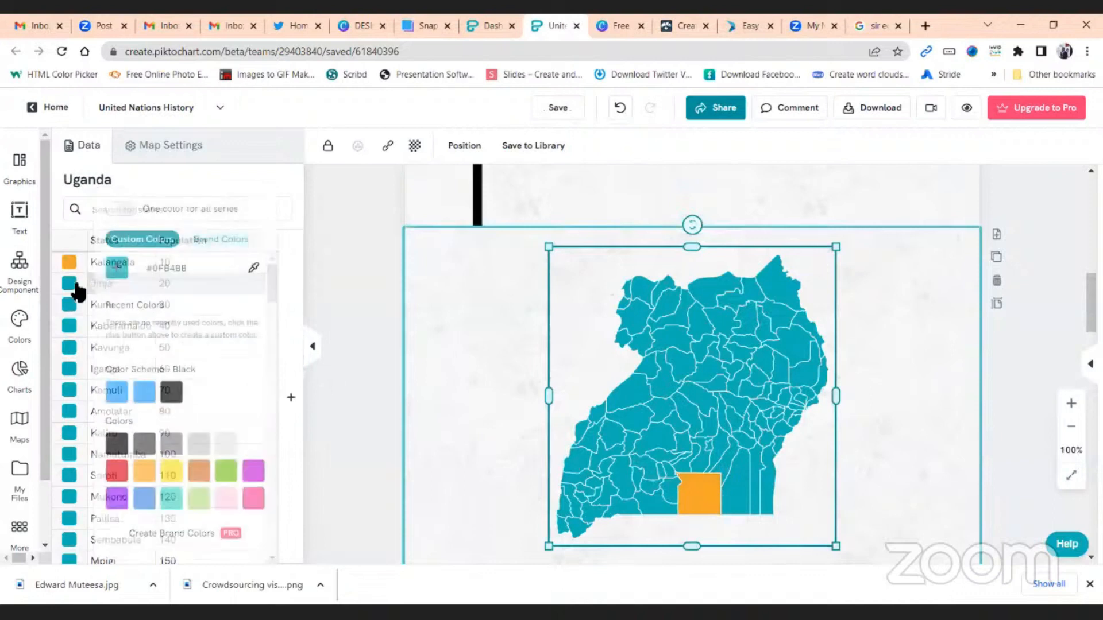
{"action": "left_click", "coordinate": [116, 471]}
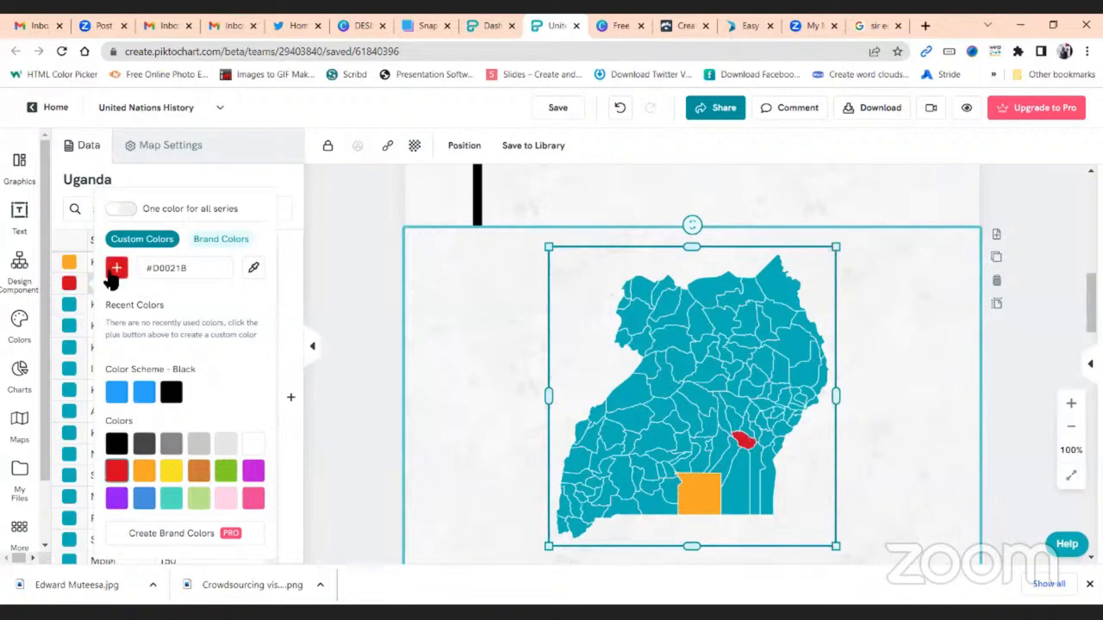
{"action": "left_click", "coordinate": [78, 309]}
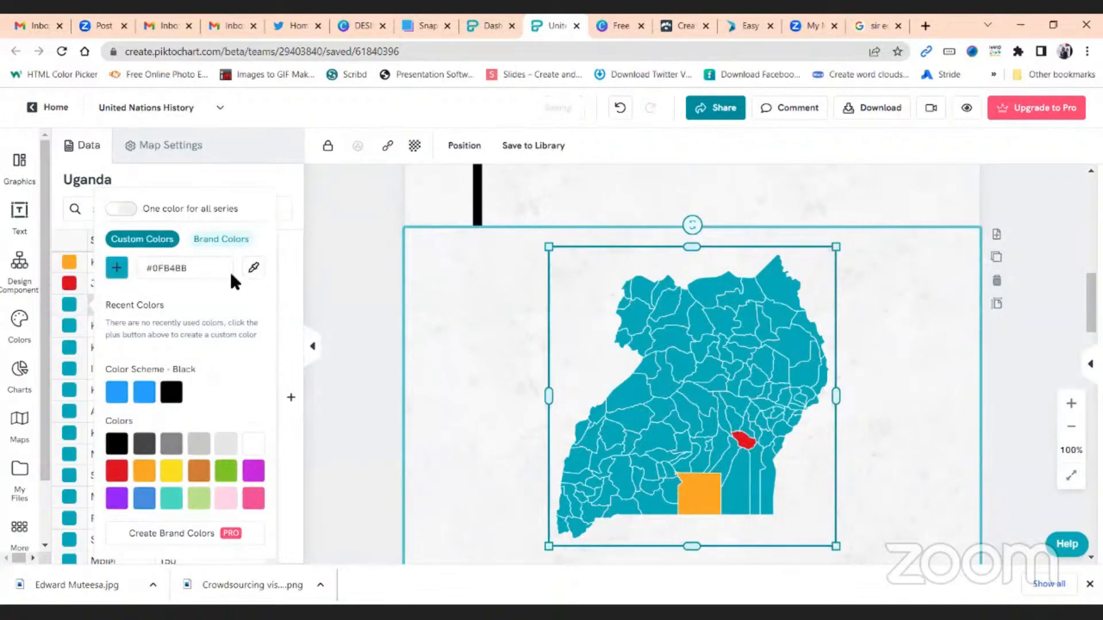
{"action": "left_click", "coordinate": [315, 276]}
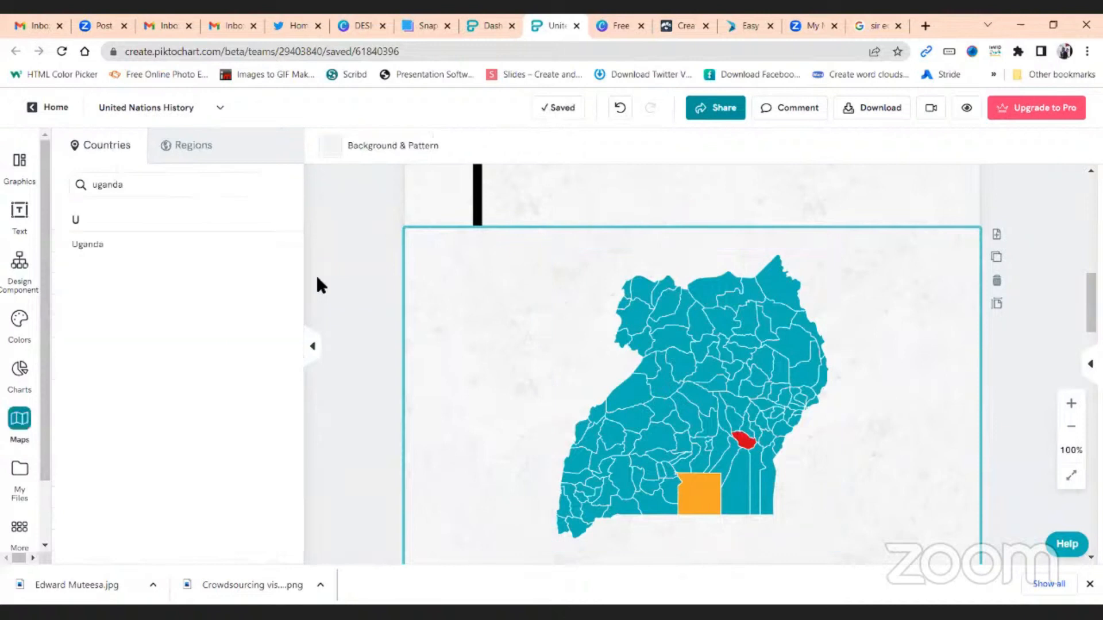
Step: Rename the Population column in the Uganda map's data to Hospitals
{"action": "left_click", "coordinate": [682, 392]}
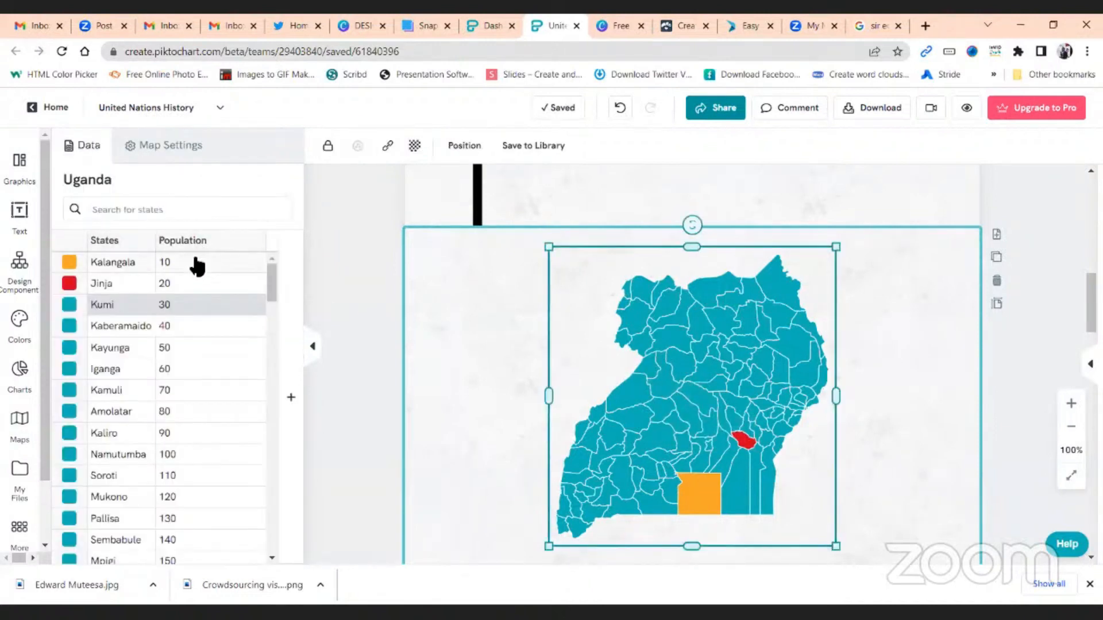
{"action": "double_click", "coordinate": [196, 242]}
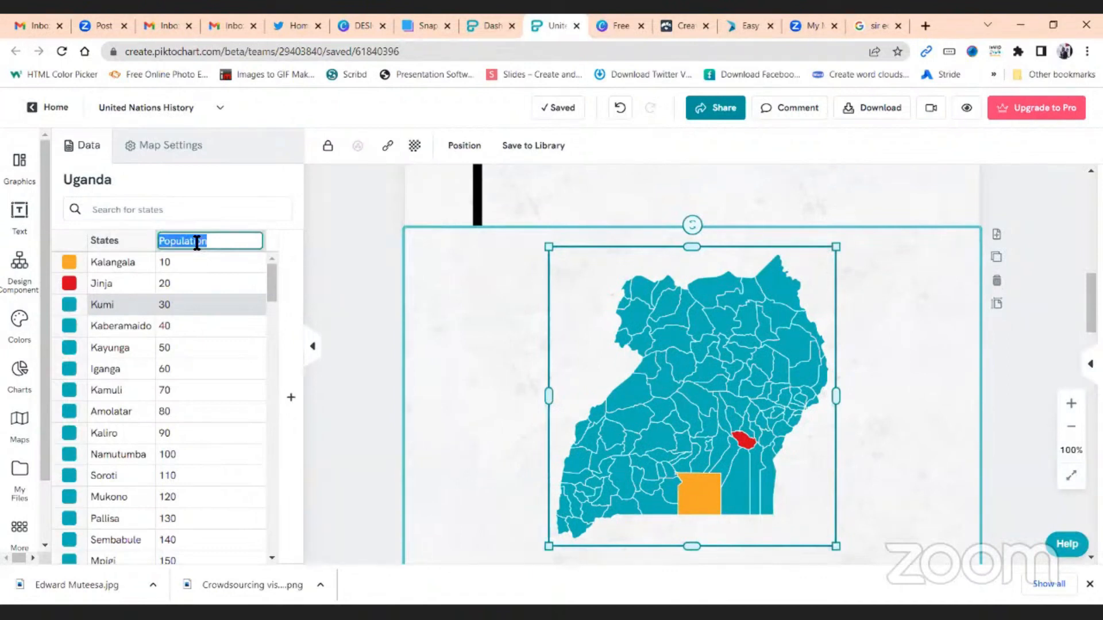
{"action": "type", "text": "H"}
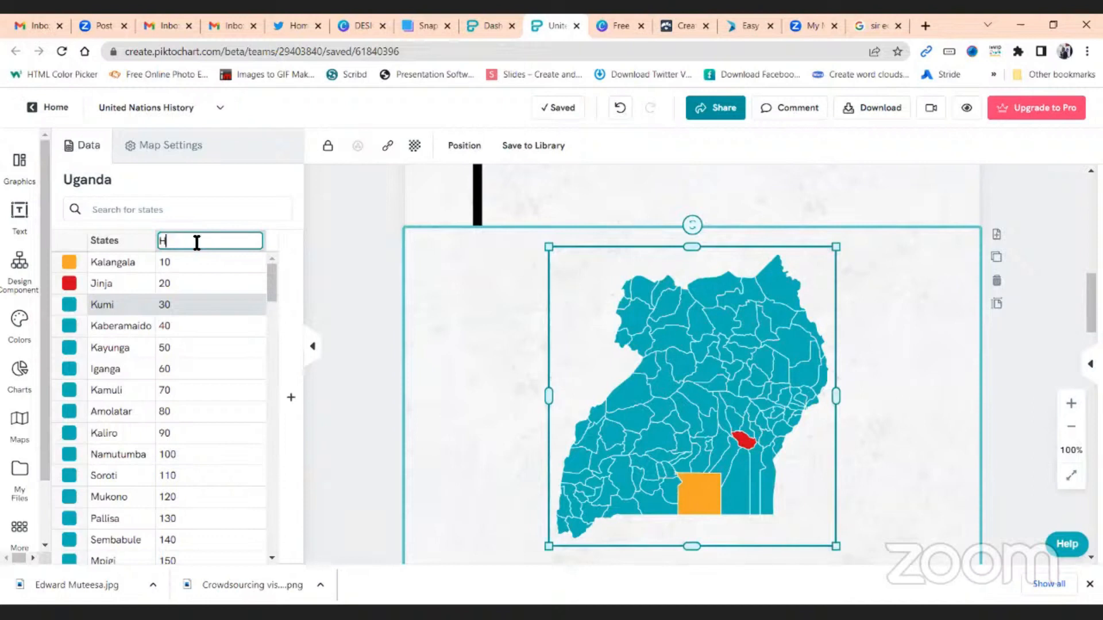
{"action": "type", "text": "ospitals"}
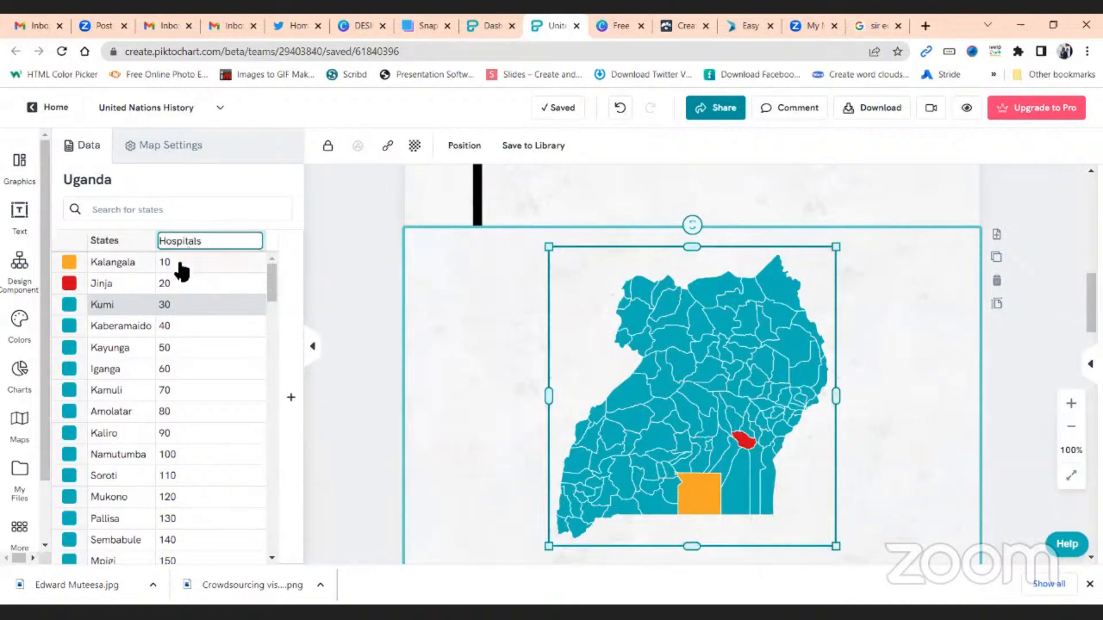
Step: Set the Hospitals values in the Uganda map's data to 20 for Kalangala and 50 for Jinja
{"action": "left_click", "coordinate": [181, 263]}
{"action": "key", "text": "BackSpace"}
{"action": "key", "text": "BackSpace"}
{"action": "type", "text": "20"}
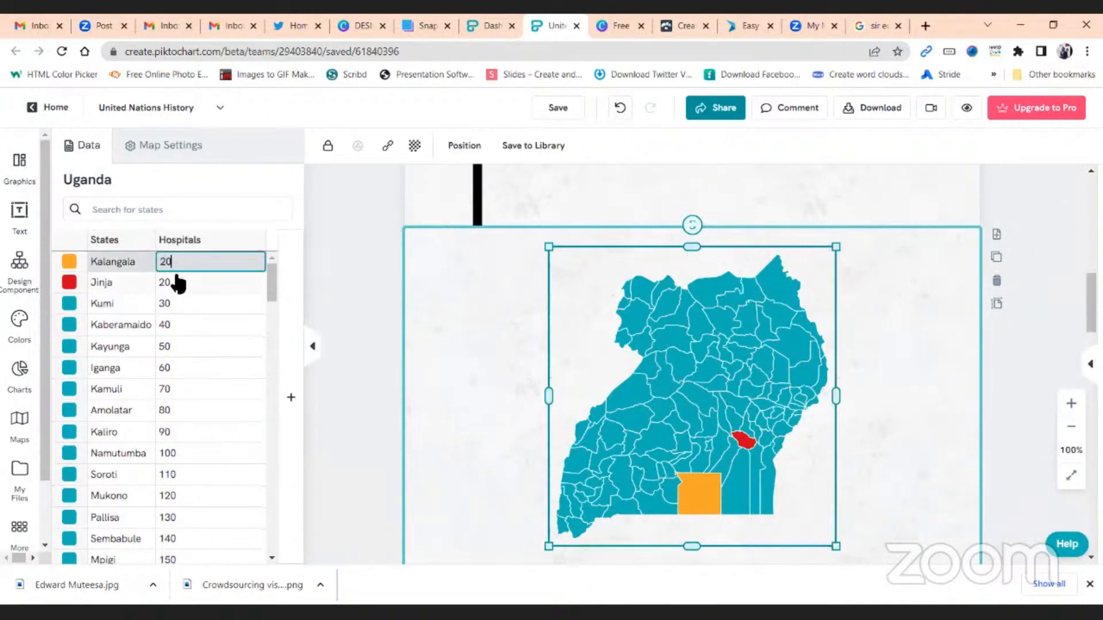
{"action": "left_click", "coordinate": [179, 283]}
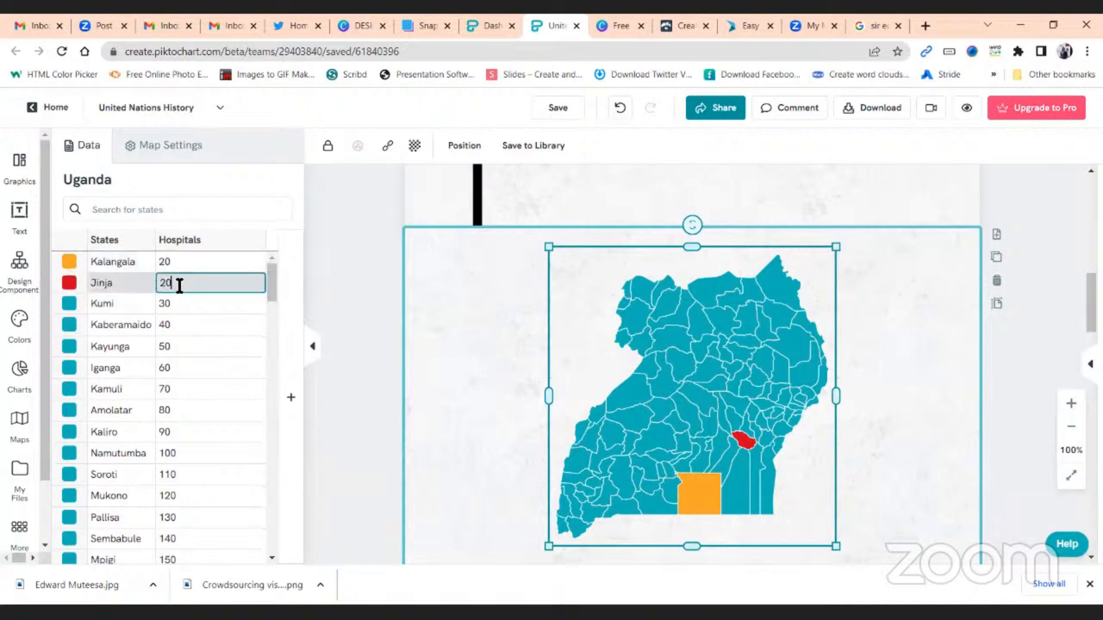
{"action": "double_click", "coordinate": [179, 282]}
{"action": "type", "text": "50"}
{"action": "left_click", "coordinate": [1088, 584]}
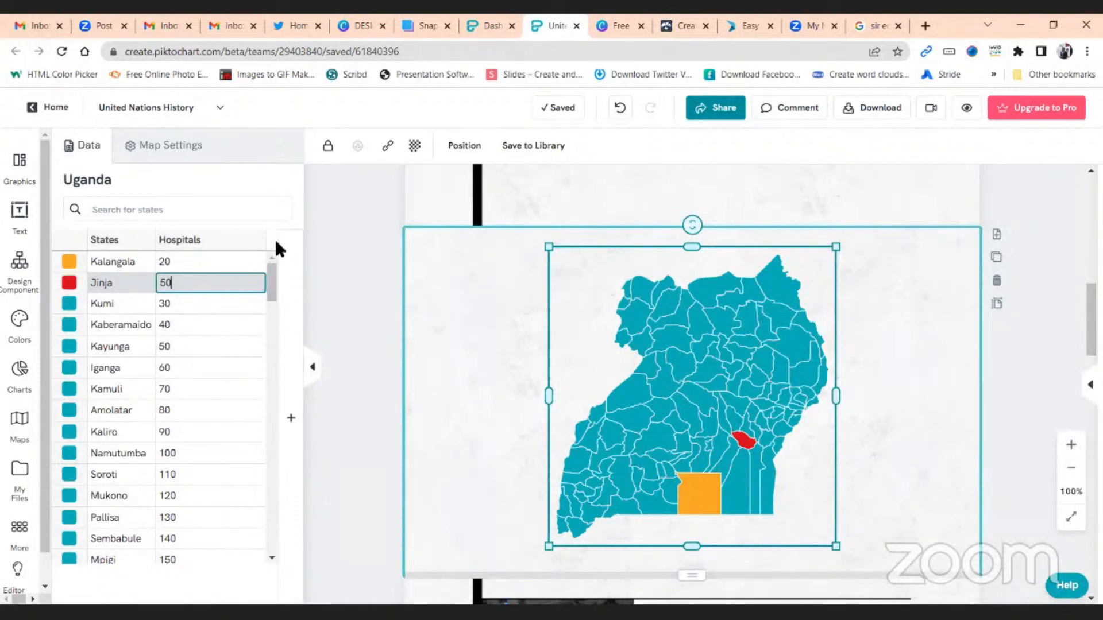
Step: Add a Schools column to the map's data with 13 for Kalangala and 26 for Jinja
{"action": "left_click", "coordinate": [293, 424]}
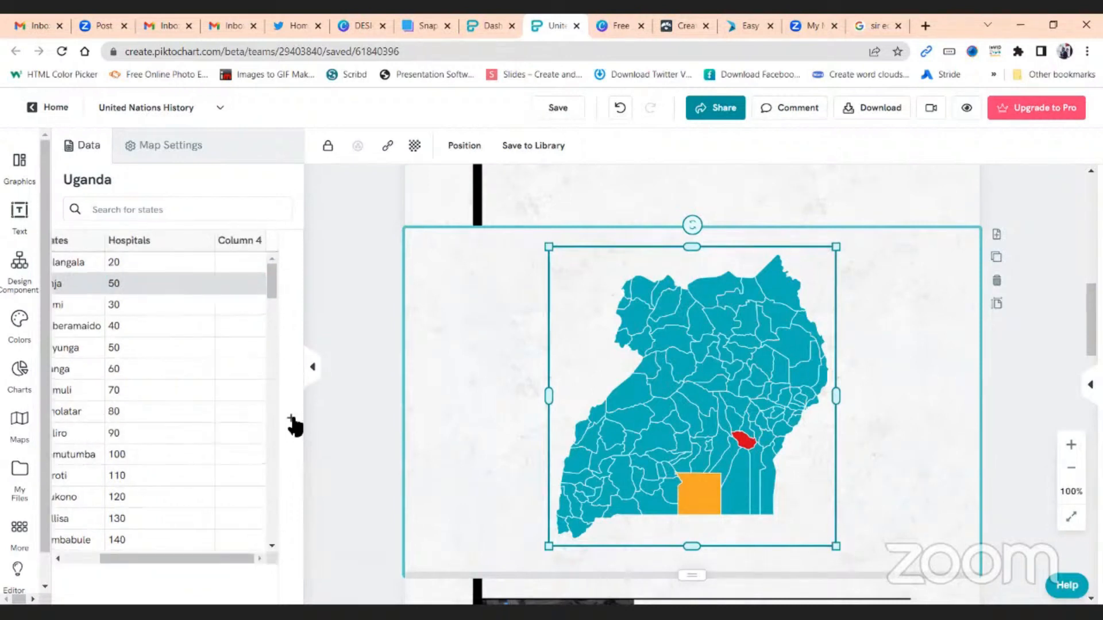
{"action": "double_click", "coordinate": [248, 242]}
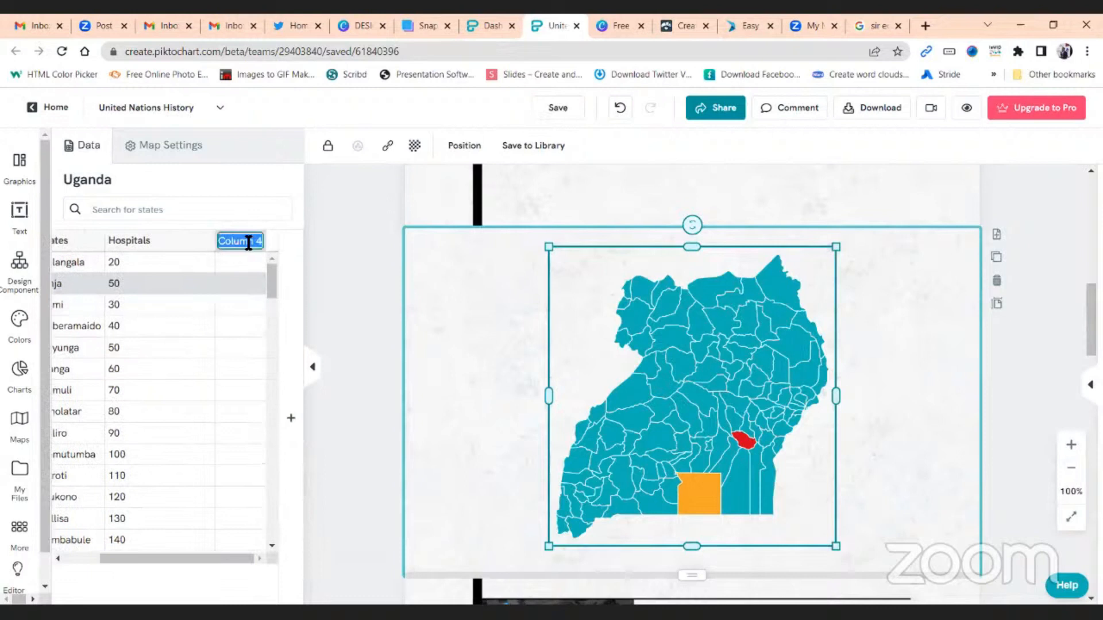
{"action": "type", "text": "Schools"}
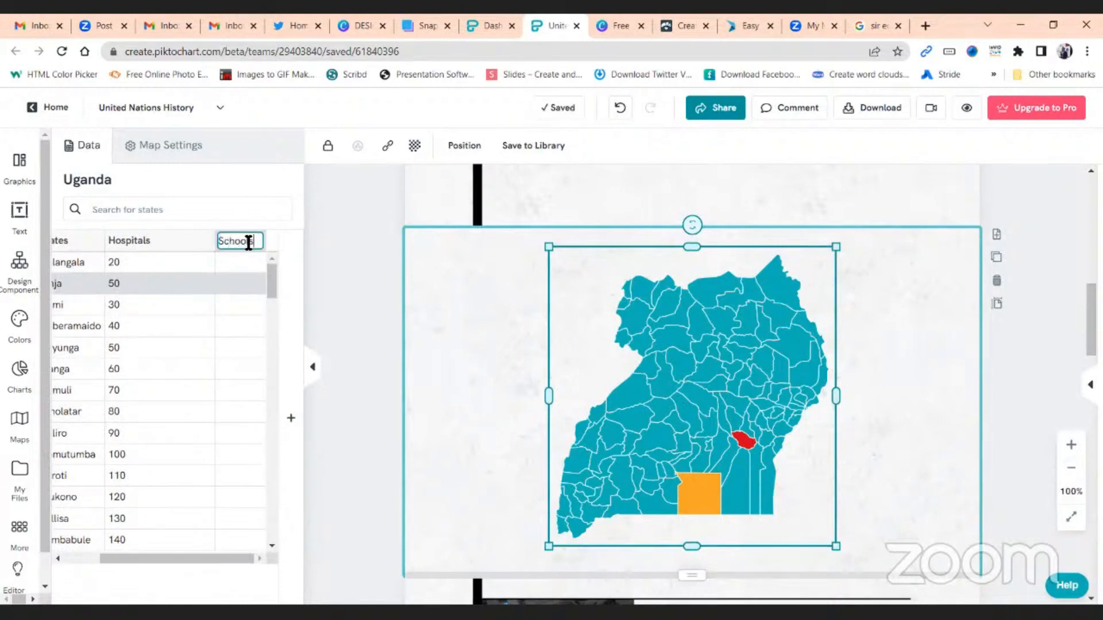
{"action": "left_click", "coordinate": [241, 262]}
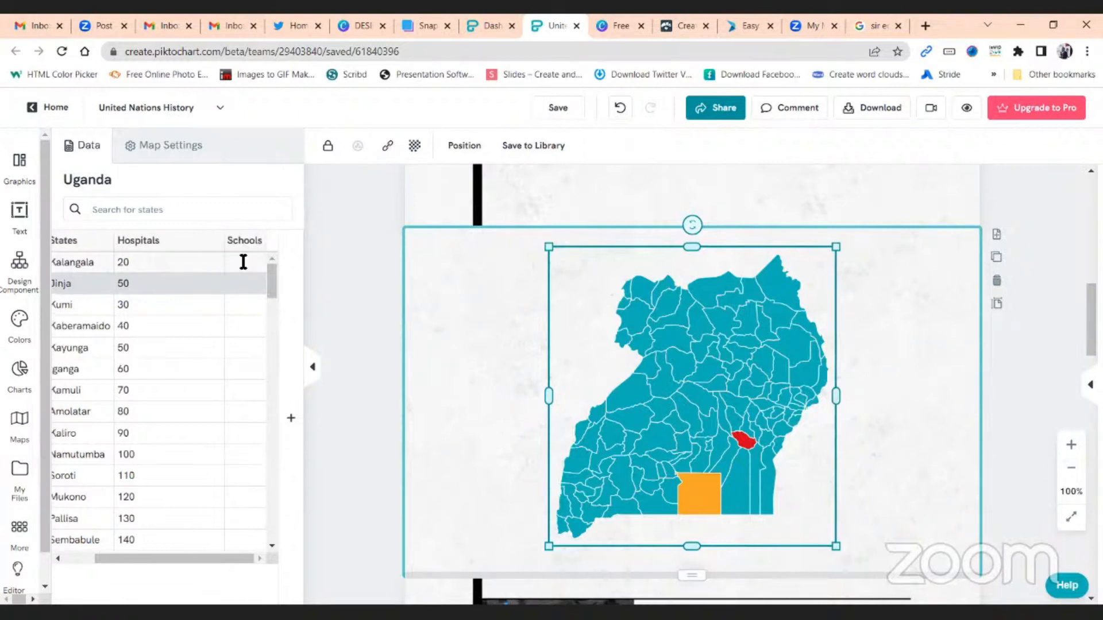
{"action": "type", "text": "13"}
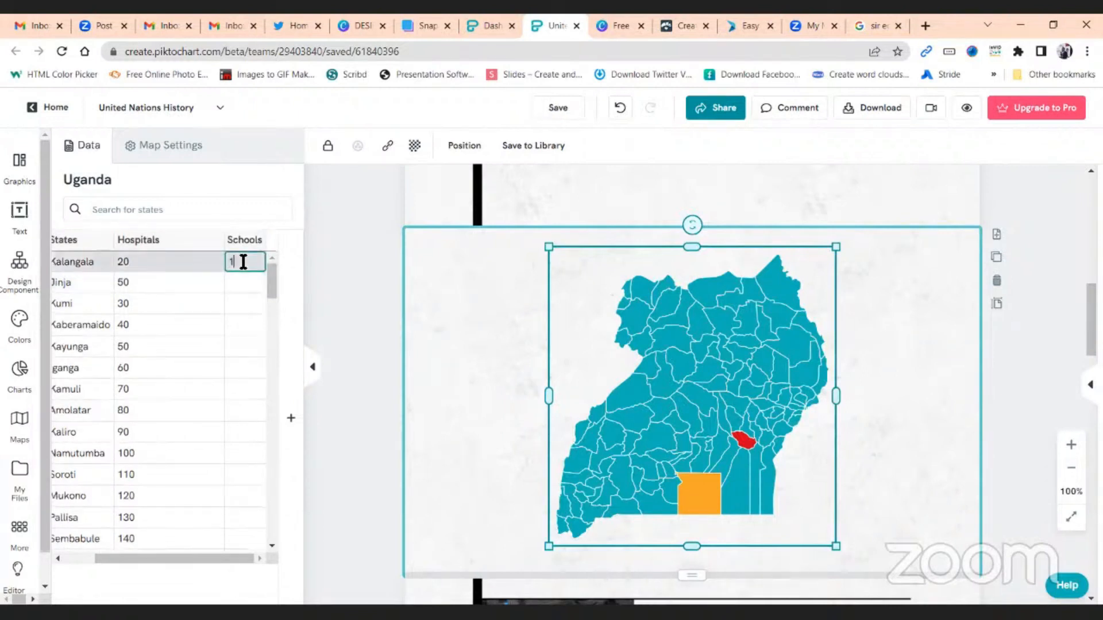
{"action": "left_click", "coordinate": [238, 283]}
{"action": "type", "text": "26"}
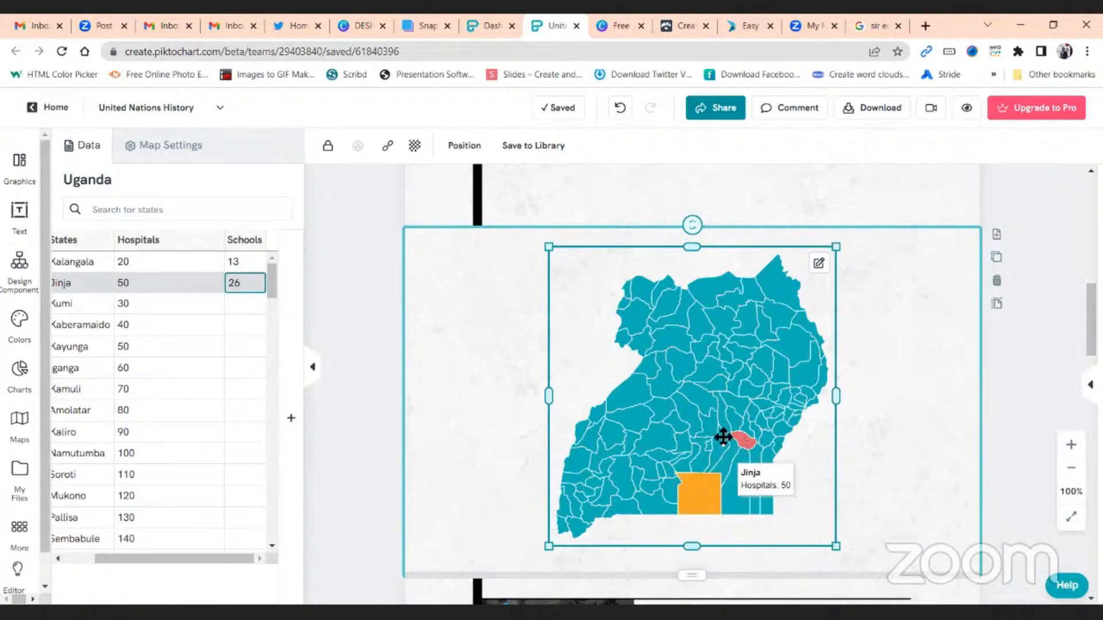
Step: Turn the Uganda map's district borders off and back on
{"action": "left_click", "coordinate": [169, 151]}
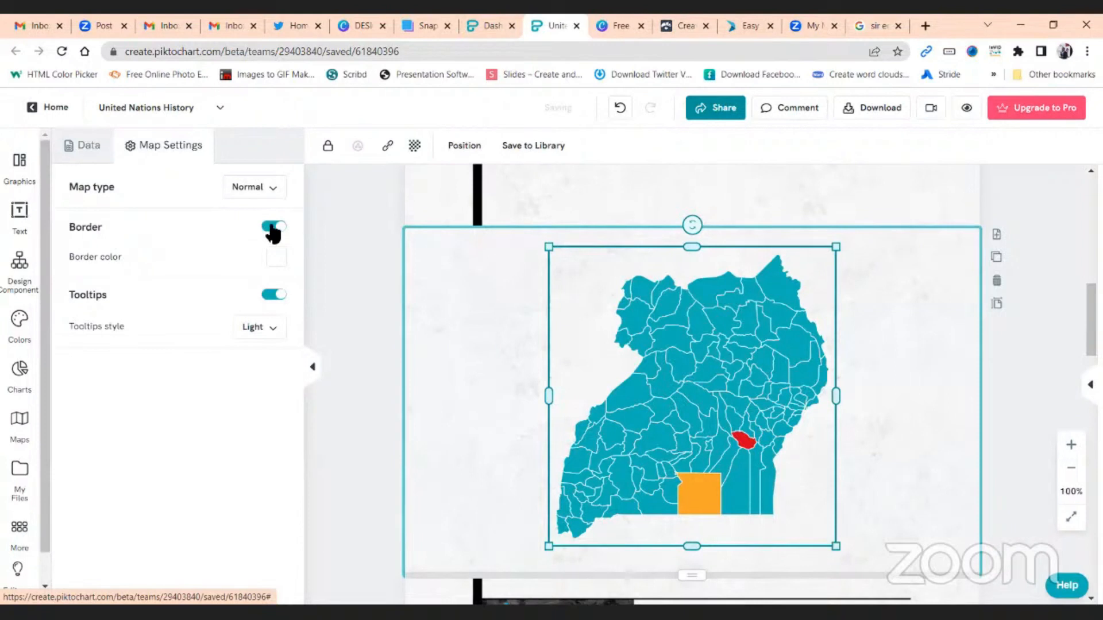
{"action": "left_click", "coordinate": [272, 228]}
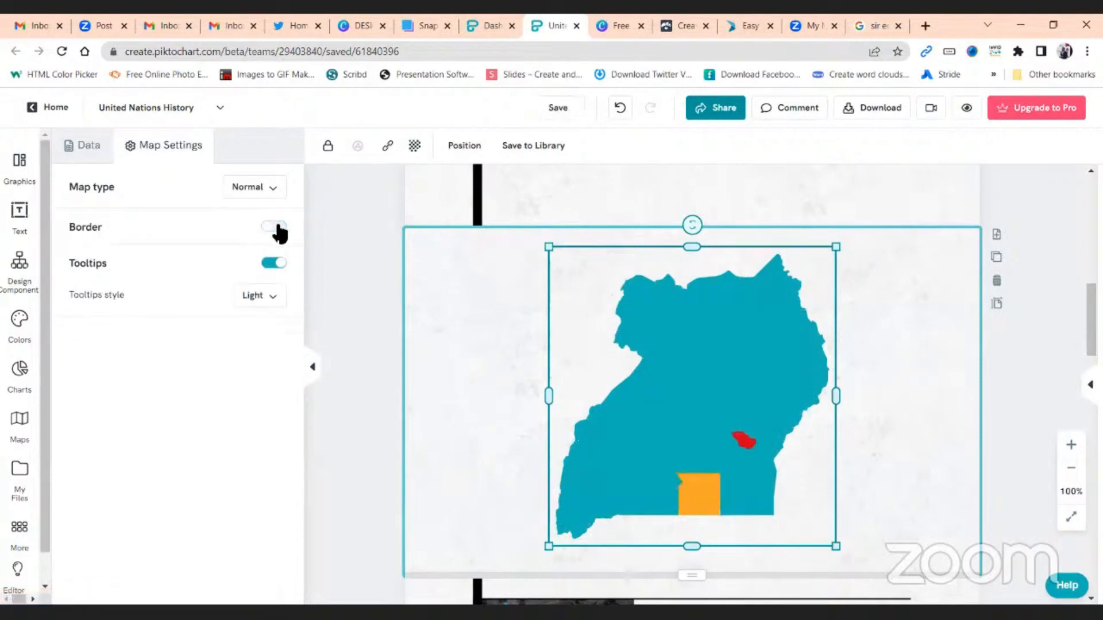
{"action": "left_click", "coordinate": [275, 228]}
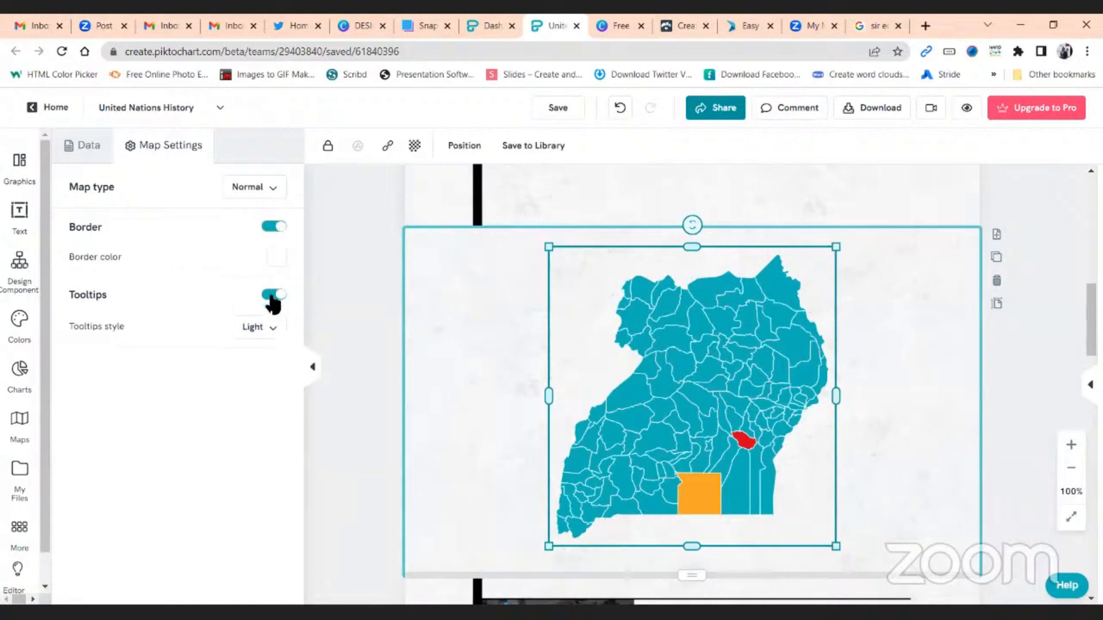
Step: Try the Dark tooltip style on the Uganda map, and switch its tooltips off and back on
{"action": "left_click", "coordinate": [272, 332]}
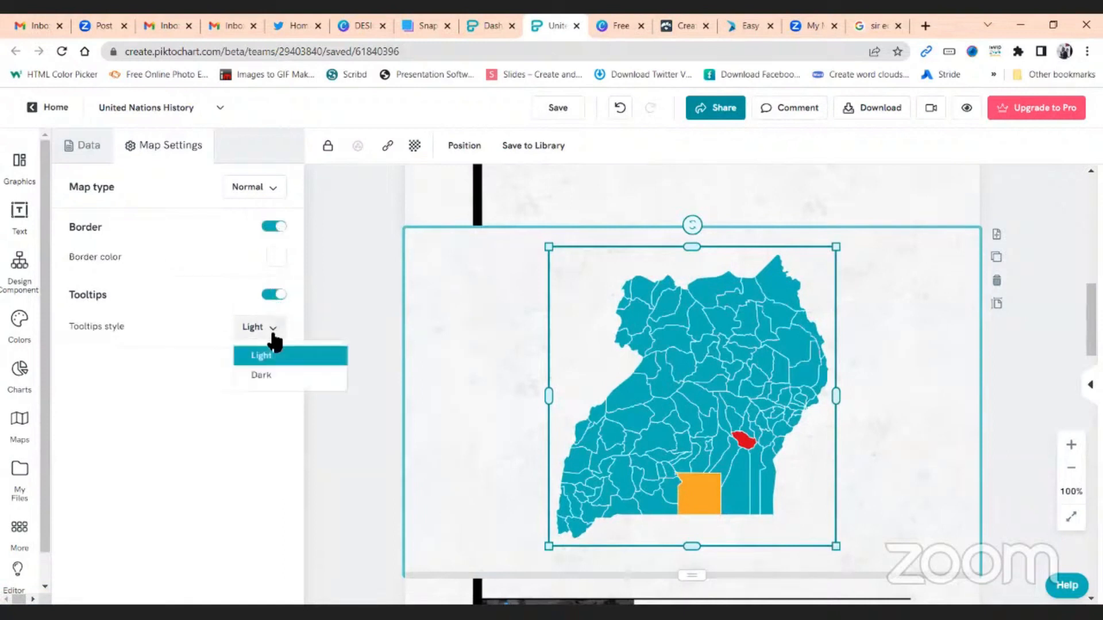
{"action": "left_click", "coordinate": [282, 380]}
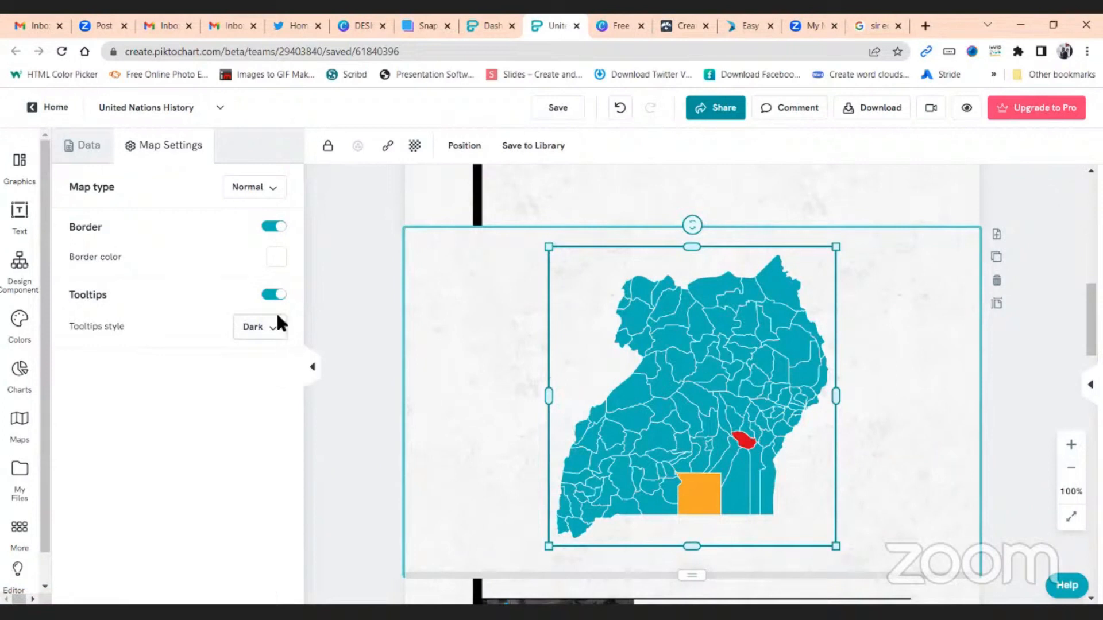
{"action": "left_click", "coordinate": [271, 297]}
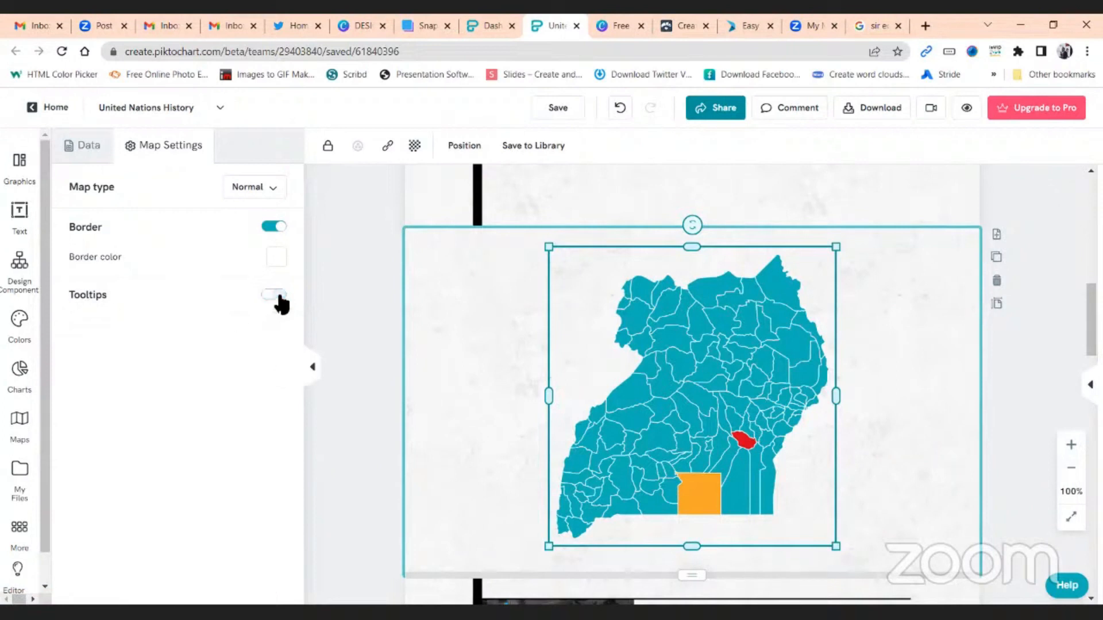
{"action": "left_click", "coordinate": [278, 295]}
Step: Color the Uganda map's district borders red (#D0021B) and deselect the map
{"action": "left_click", "coordinate": [273, 256]}
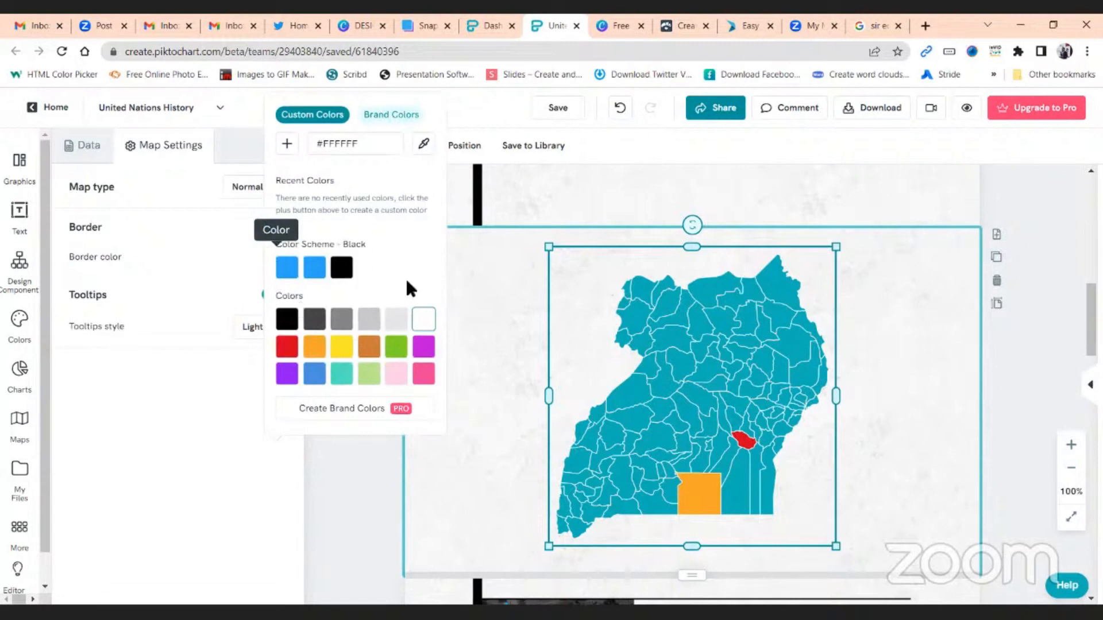
{"action": "left_click", "coordinate": [290, 350]}
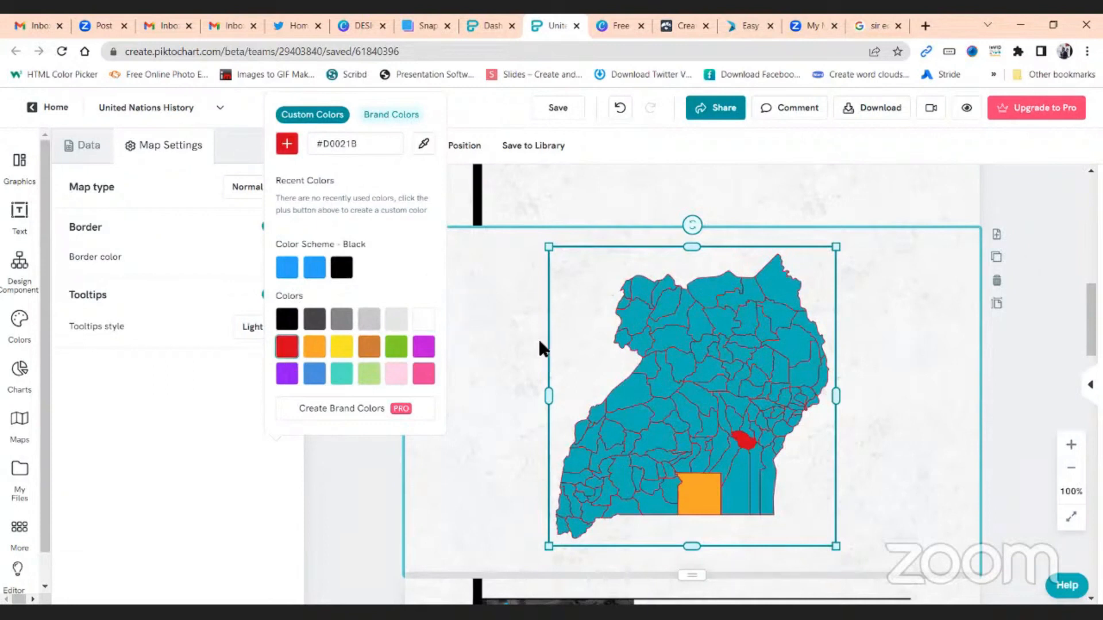
{"action": "left_click", "coordinate": [355, 459]}
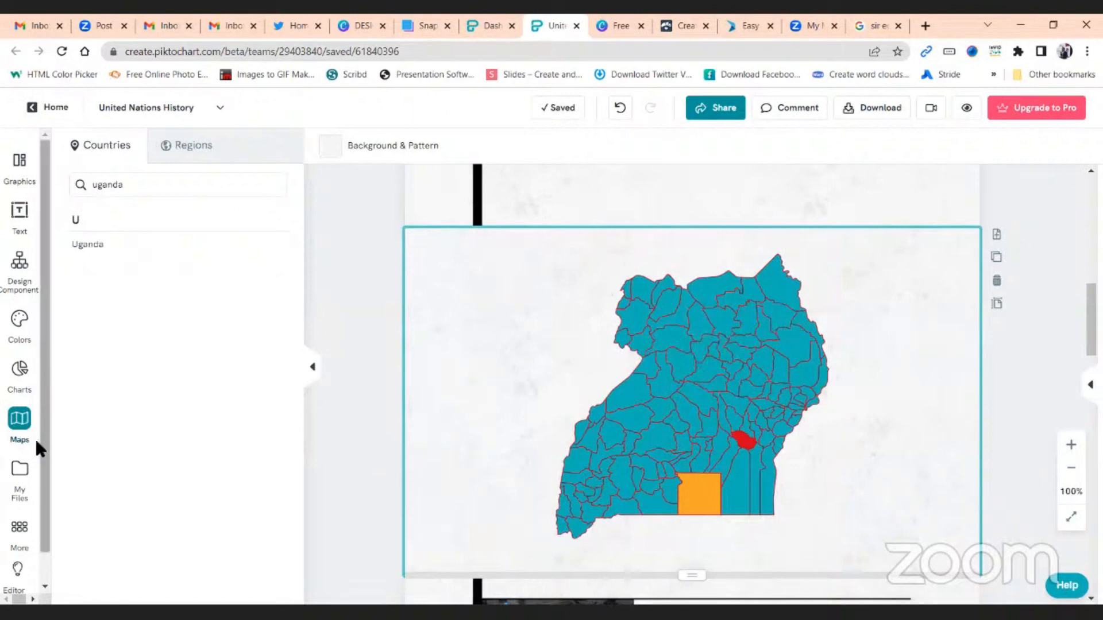
Step: Bring up the table layouts and extend the map's block downward to make room below the map
{"action": "scroll", "coordinate": [32, 449], "scroll_direction": "down", "scroll_amount": 1}
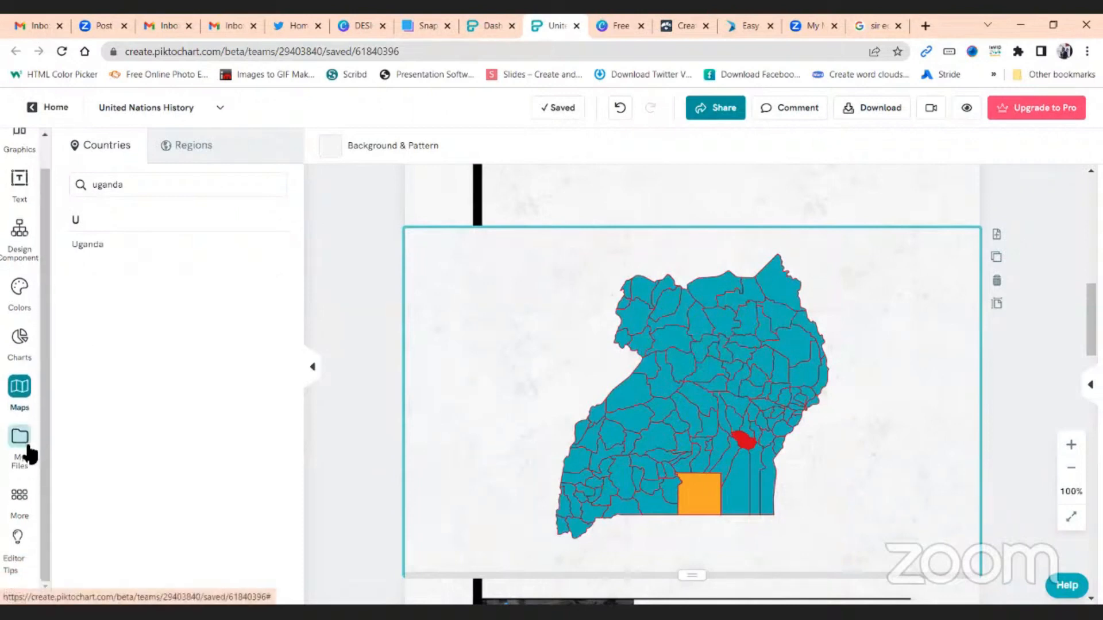
{"action": "scroll", "coordinate": [30, 453], "scroll_direction": "up", "scroll_amount": 1}
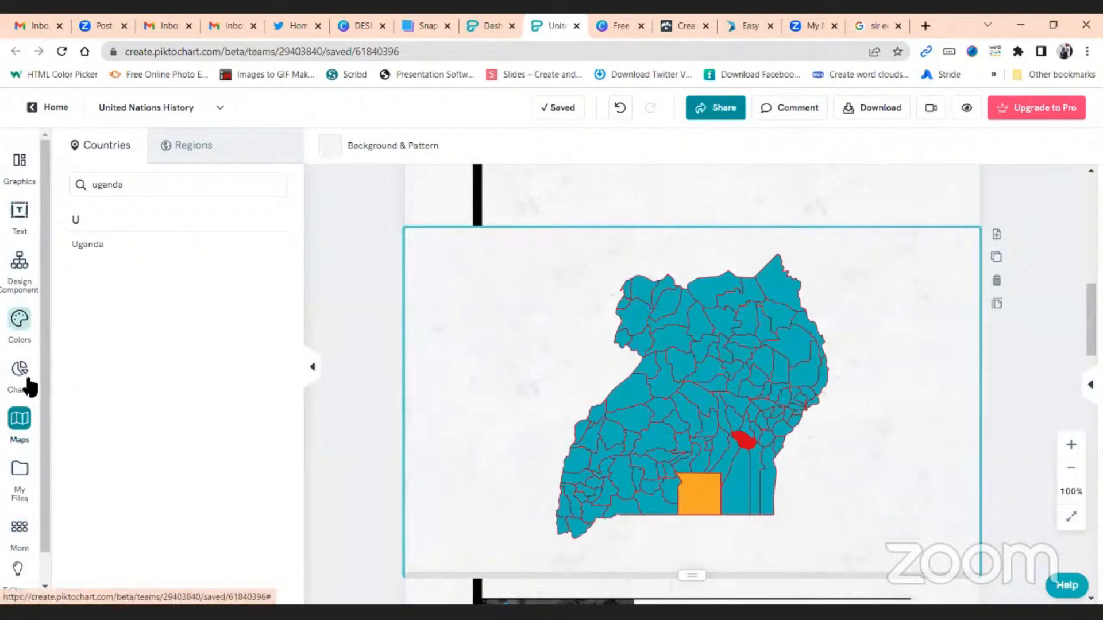
{"action": "left_click", "coordinate": [27, 529]}
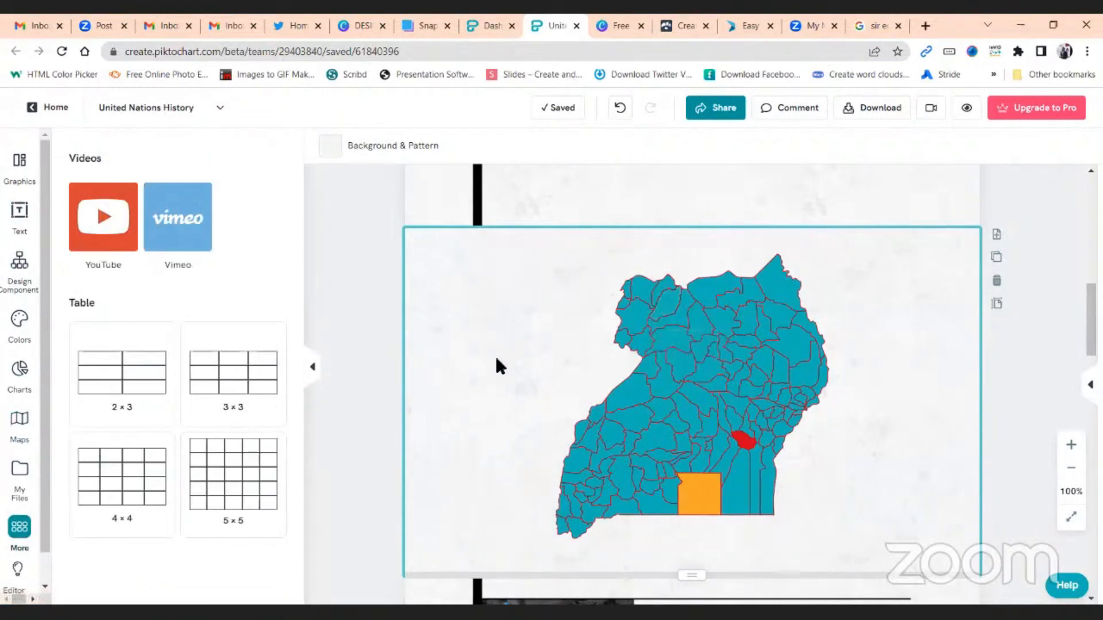
{"action": "scroll", "coordinate": [497, 367], "scroll_direction": "down", "scroll_amount": 1}
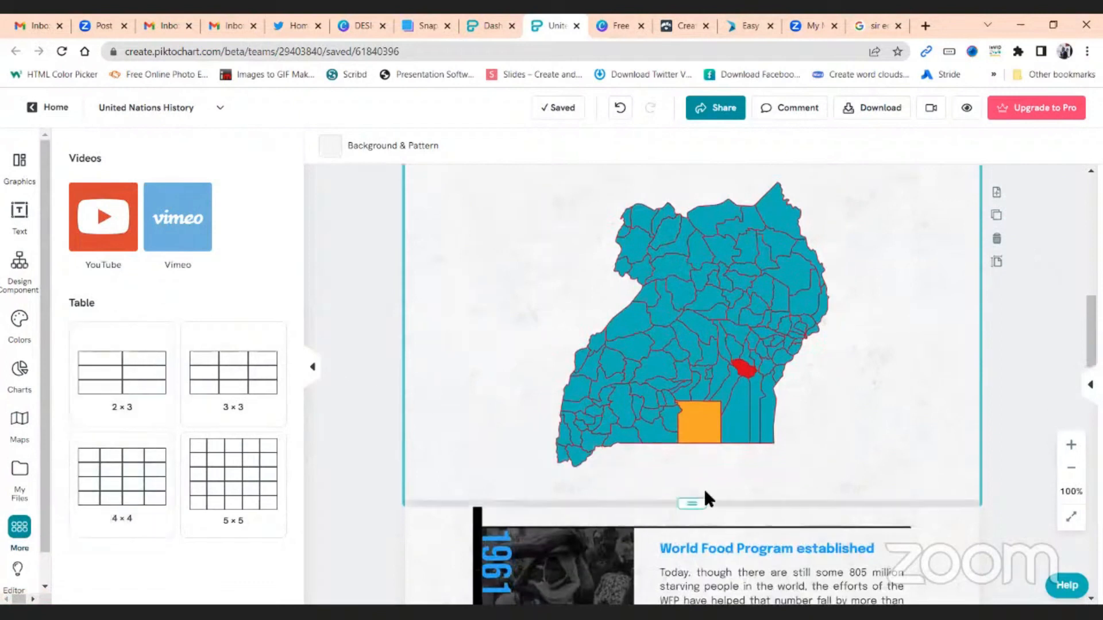
{"action": "left_click_drag", "start_coordinate": [701, 501], "coordinate": [703, 601]}
{"action": "scroll", "coordinate": [768, 443], "scroll_direction": "down", "scroll_amount": 1}
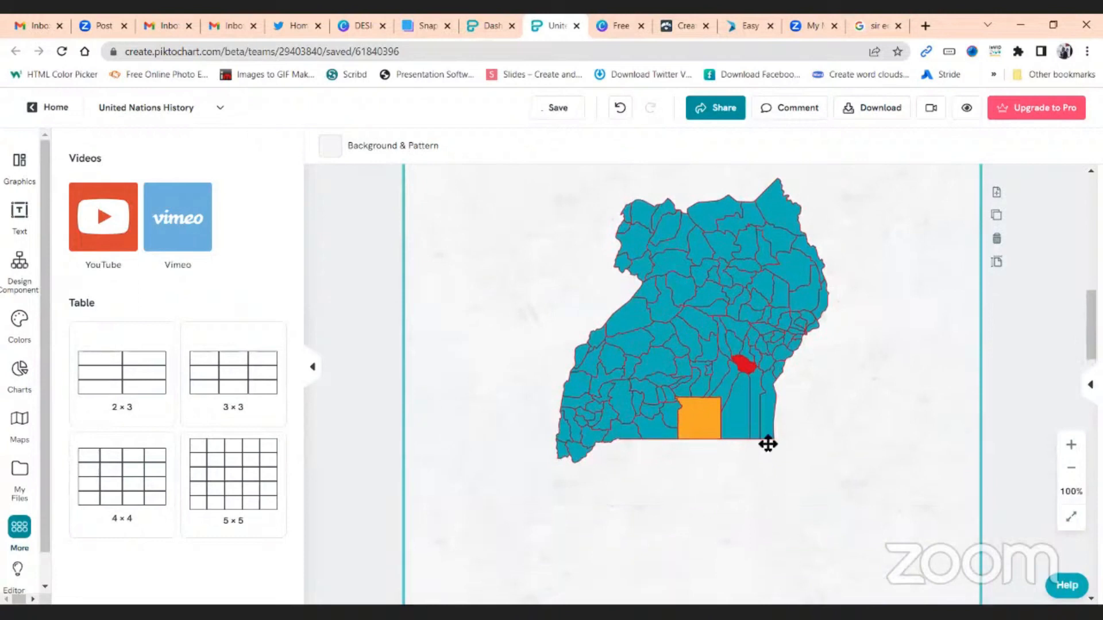
{"action": "scroll", "coordinate": [772, 424], "scroll_direction": "down", "scroll_amount": 1}
{"action": "left_click_drag", "start_coordinate": [702, 482], "coordinate": [701, 600]}
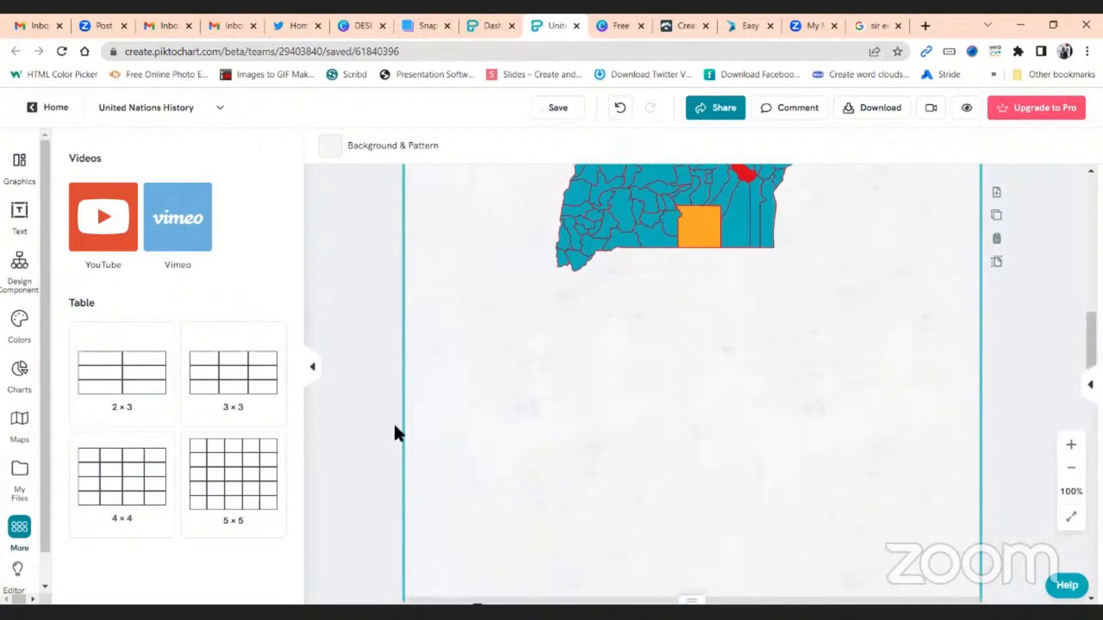
Step: Insert a 4 × 4 table below the Uganda map and widen it on both sides
{"action": "left_click", "coordinate": [126, 480]}
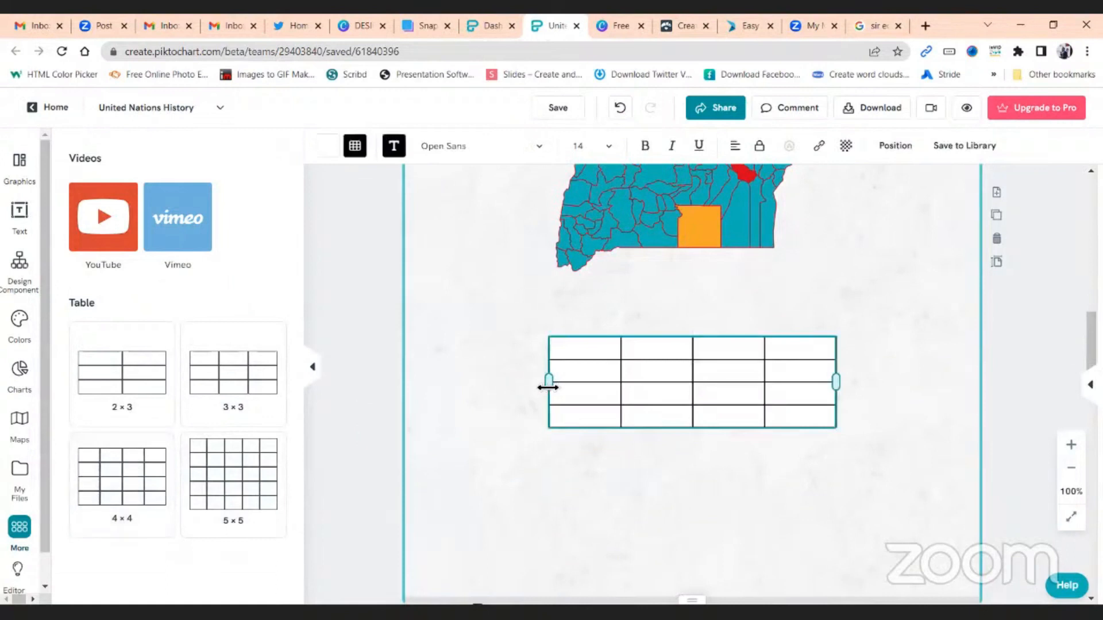
{"action": "left_click_drag", "start_coordinate": [546, 384], "coordinate": [472, 379]}
{"action": "left_click_drag", "start_coordinate": [837, 383], "coordinate": [888, 401]}
Step: Fill the table's header row with Period, Political Party, Origin and Year
{"action": "left_click", "coordinate": [506, 352]}
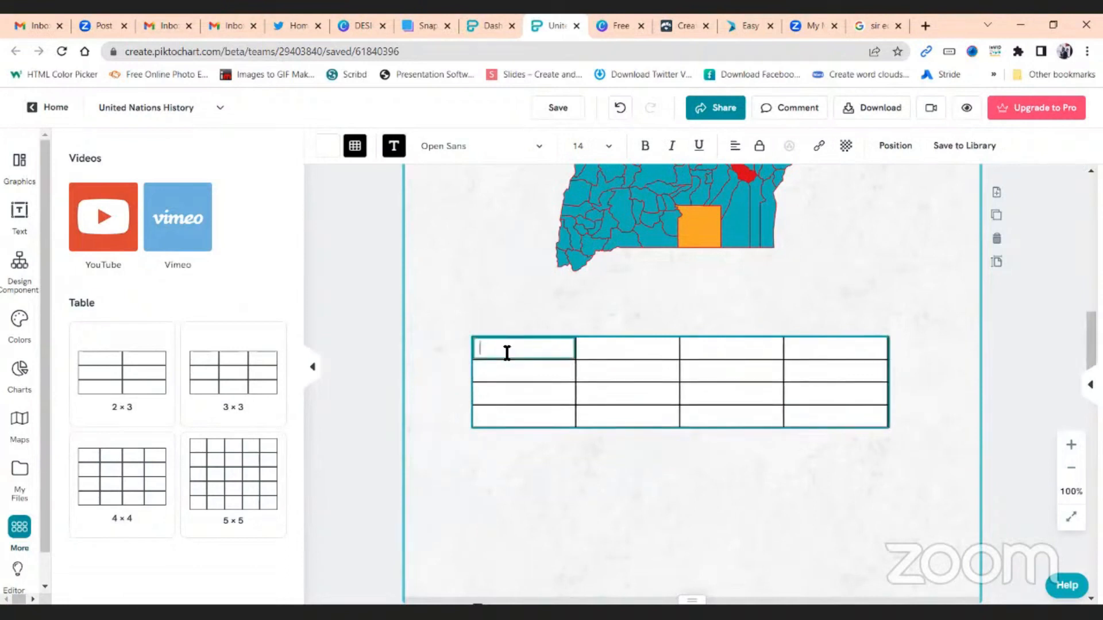
{"action": "type", "text": "Period"}
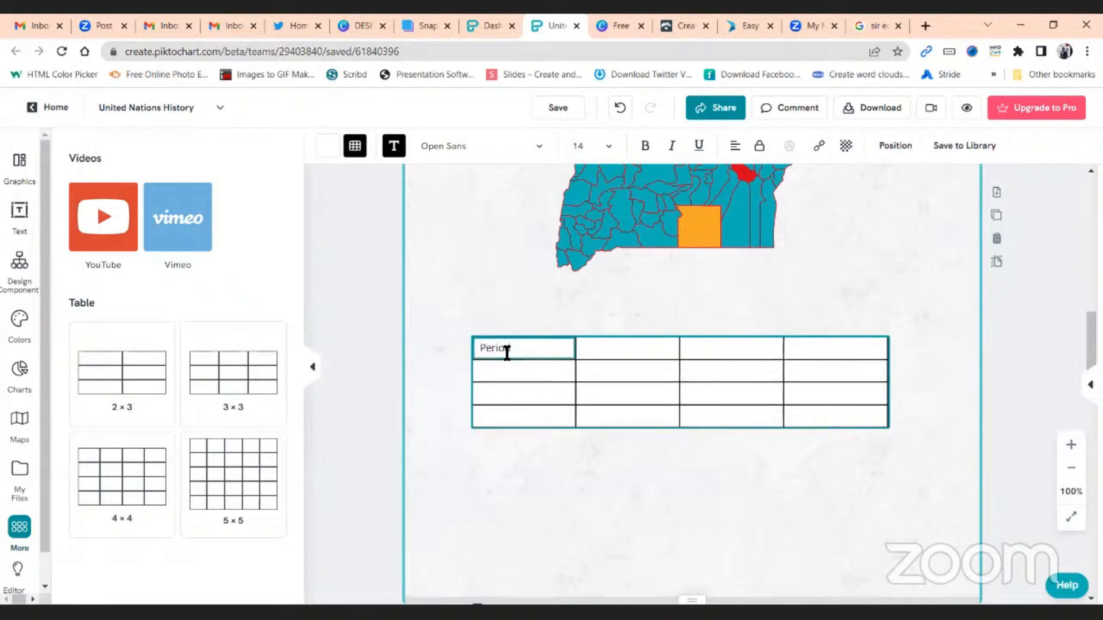
{"action": "left_click", "coordinate": [603, 348]}
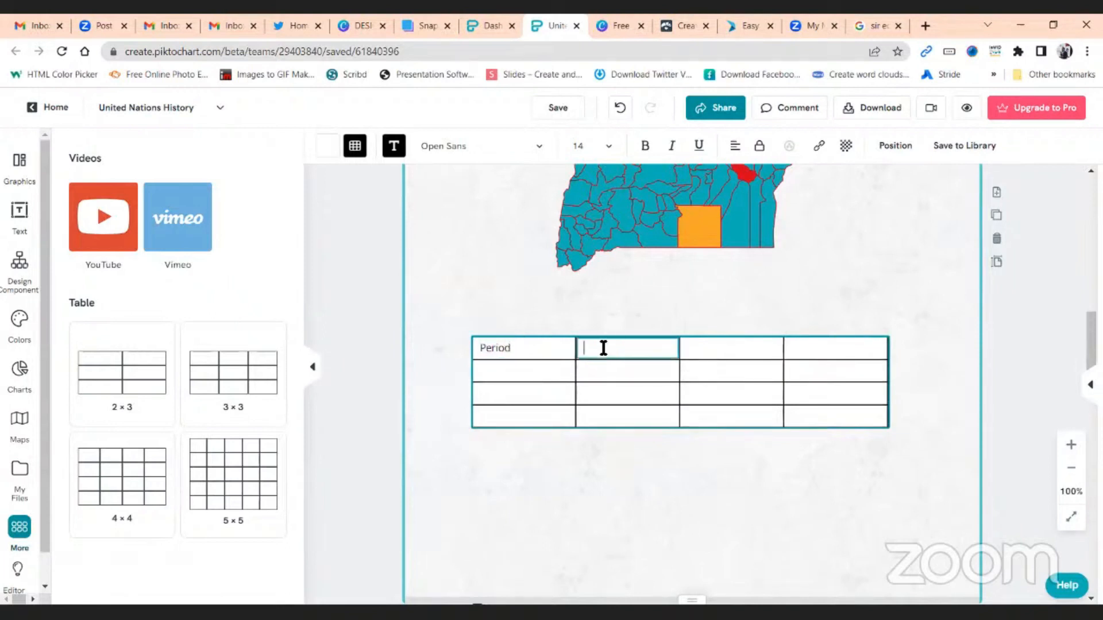
{"action": "type", "text": "Party"}
{"action": "left_click", "coordinate": [710, 351]}
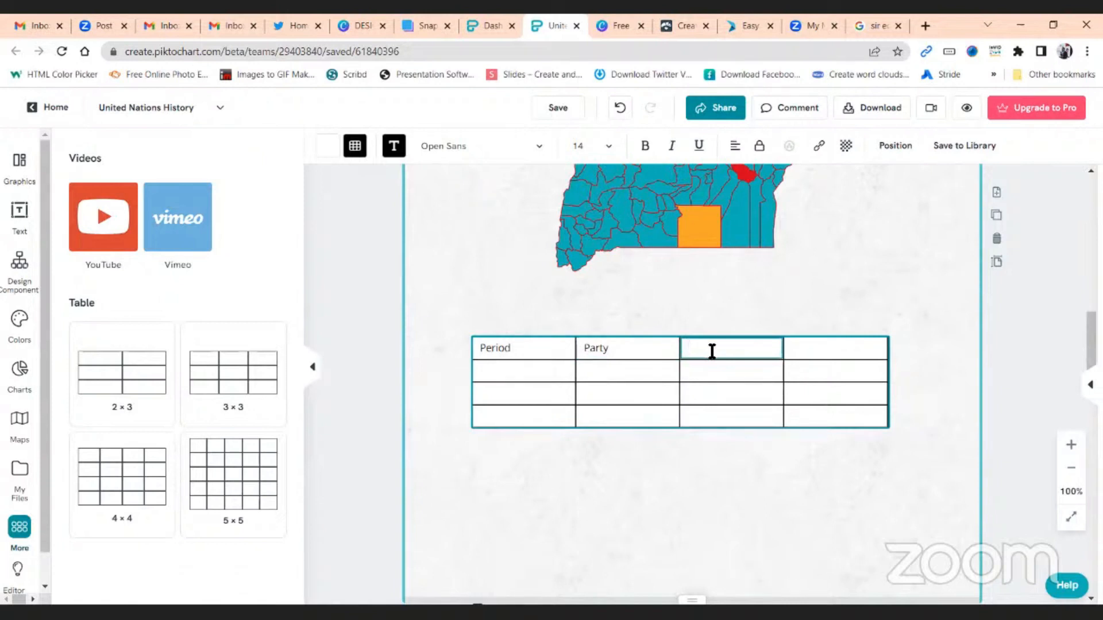
{"action": "left_click", "coordinate": [587, 352]}
{"action": "type", "text": "Political"}
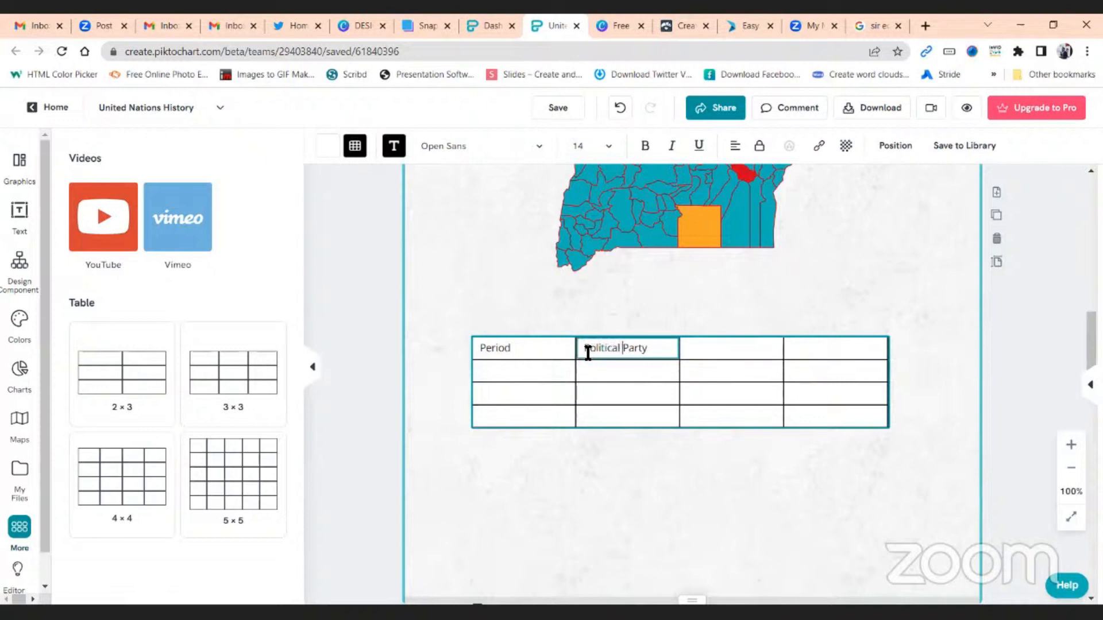
{"action": "left_click", "coordinate": [708, 353]}
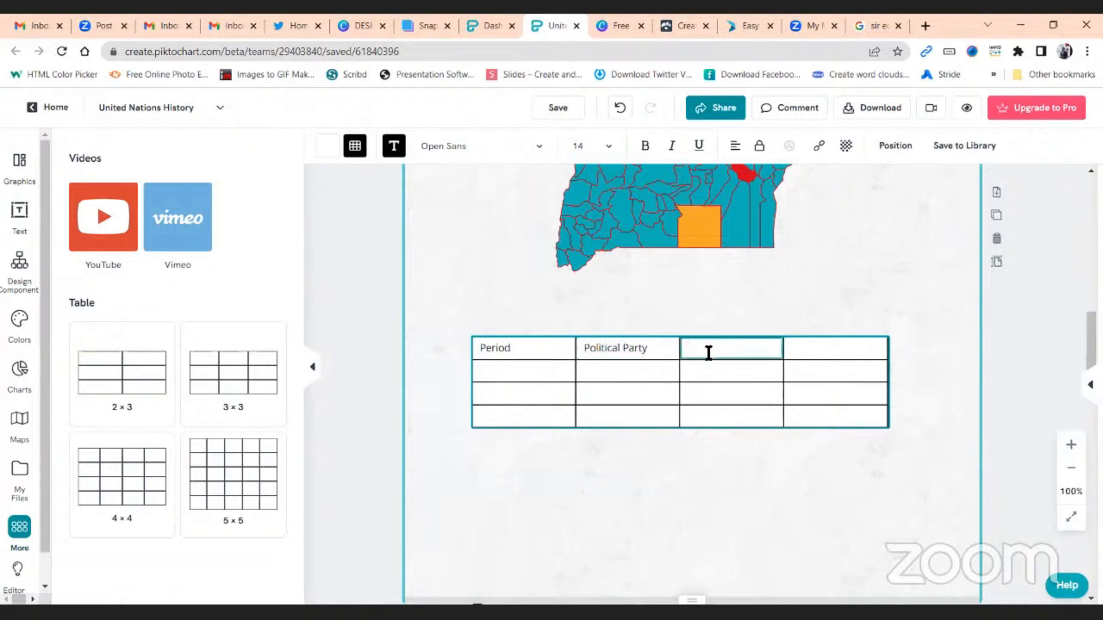
{"action": "left_click", "coordinate": [809, 352]}
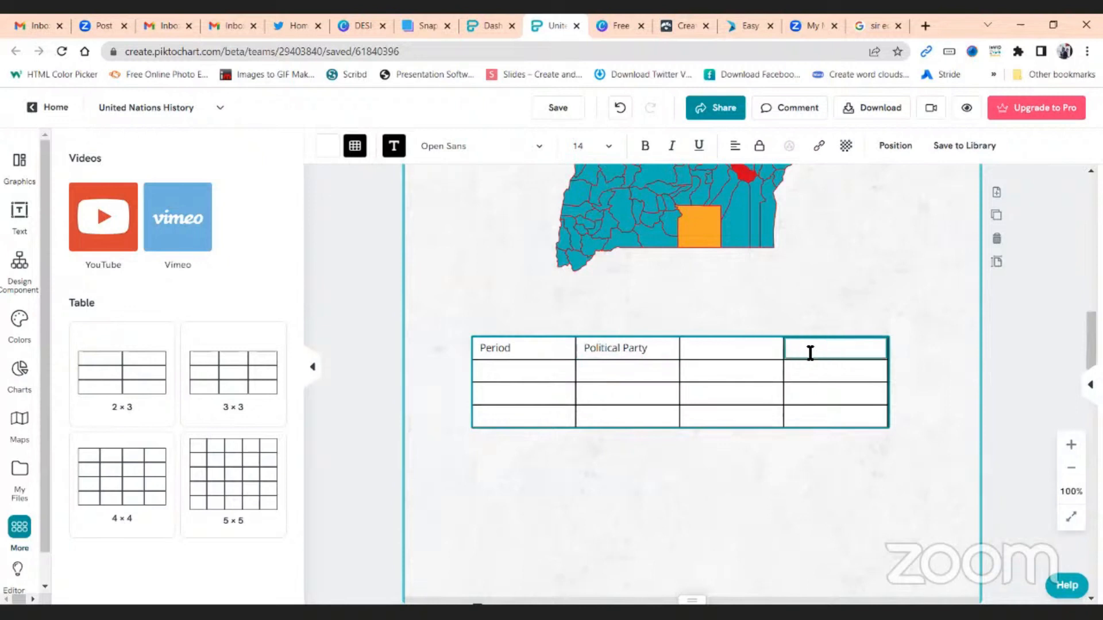
{"action": "type", "text": "Year"}
{"action": "left_click", "coordinate": [734, 355]}
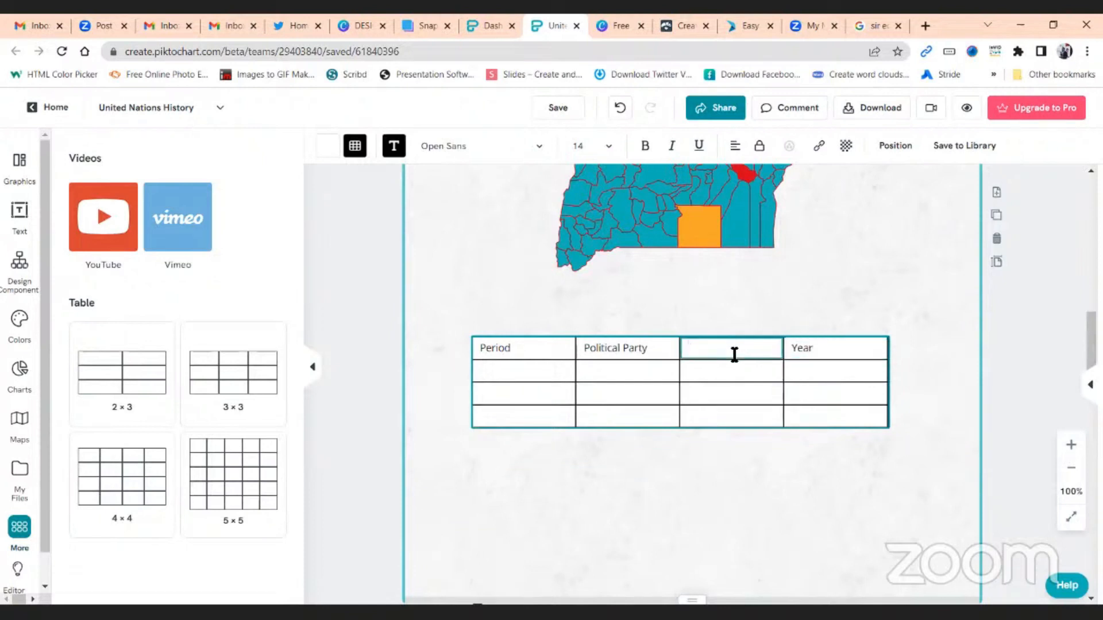
{"action": "type", "text": "Origin"}
Step: Make the Period heading in the table's header row bold
{"action": "left_click", "coordinate": [510, 370]}
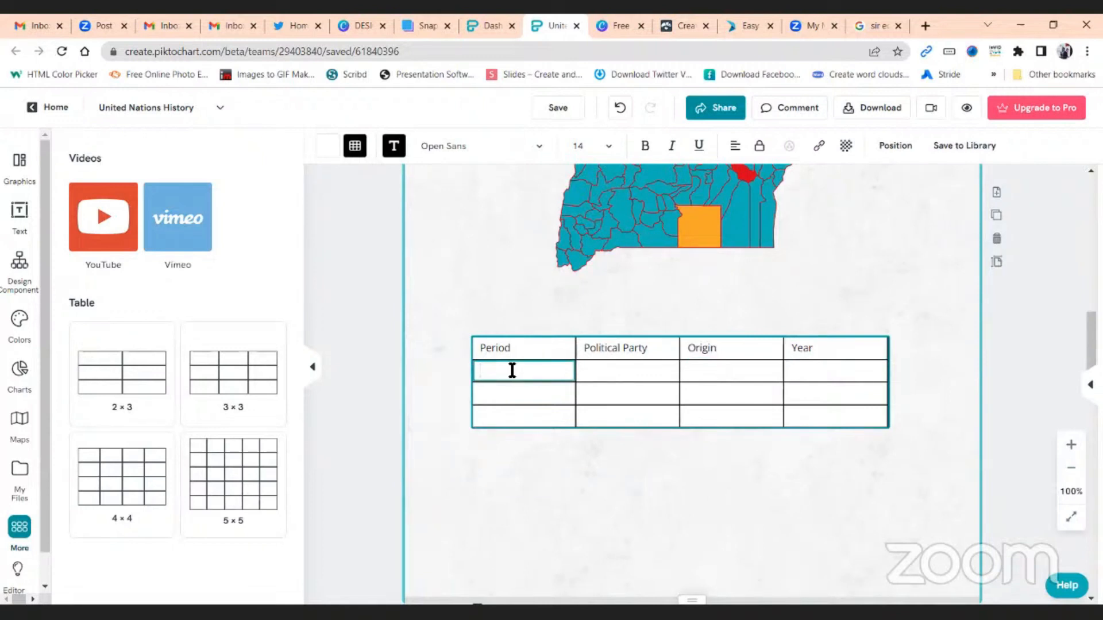
{"action": "left_click", "coordinate": [519, 350]}
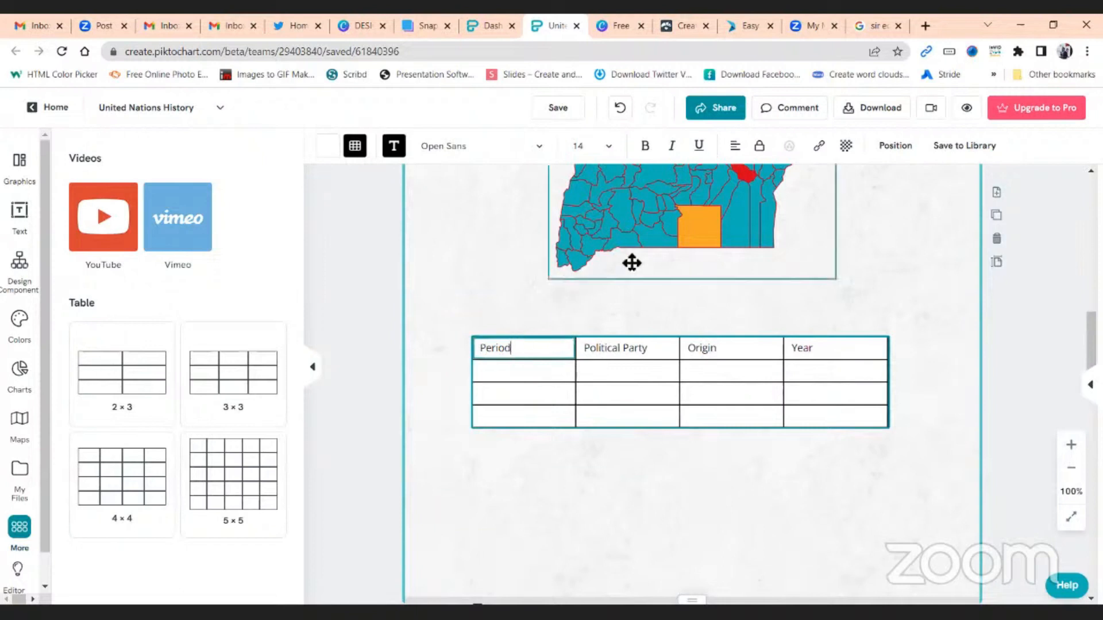
{"action": "left_click_drag", "start_coordinate": [517, 352], "coordinate": [476, 350]}
{"action": "left_click", "coordinate": [644, 147]}
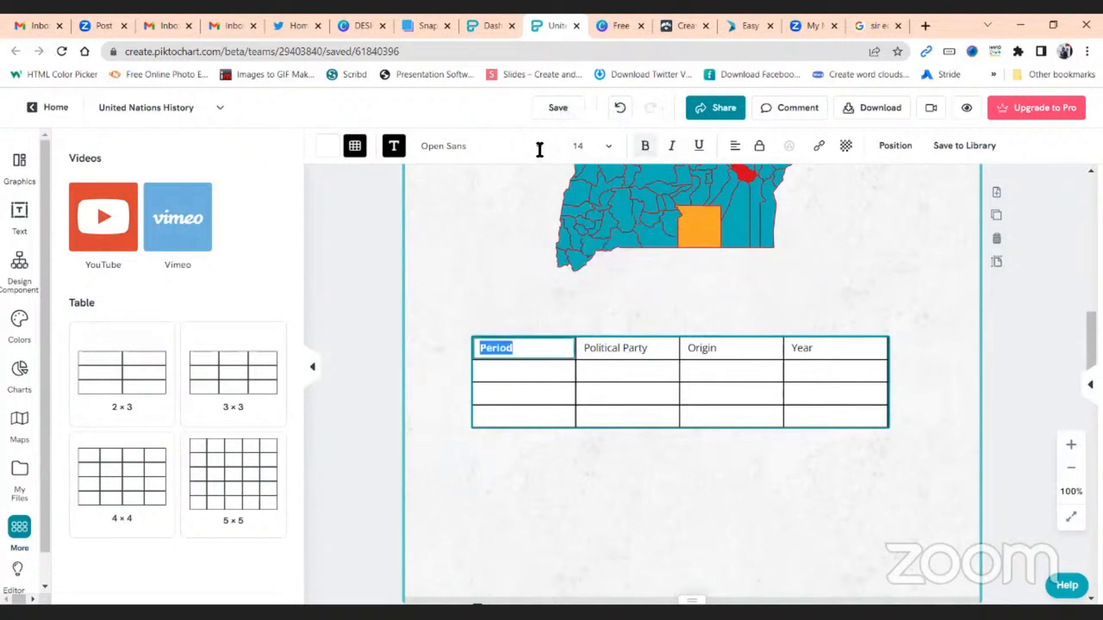
Step: Change the table's font to Original Surfer, underline the Period heading and deselect the table
{"action": "left_click", "coordinate": [539, 149]}
{"action": "scroll", "coordinate": [482, 256], "scroll_direction": "down", "scroll_amount": 3}
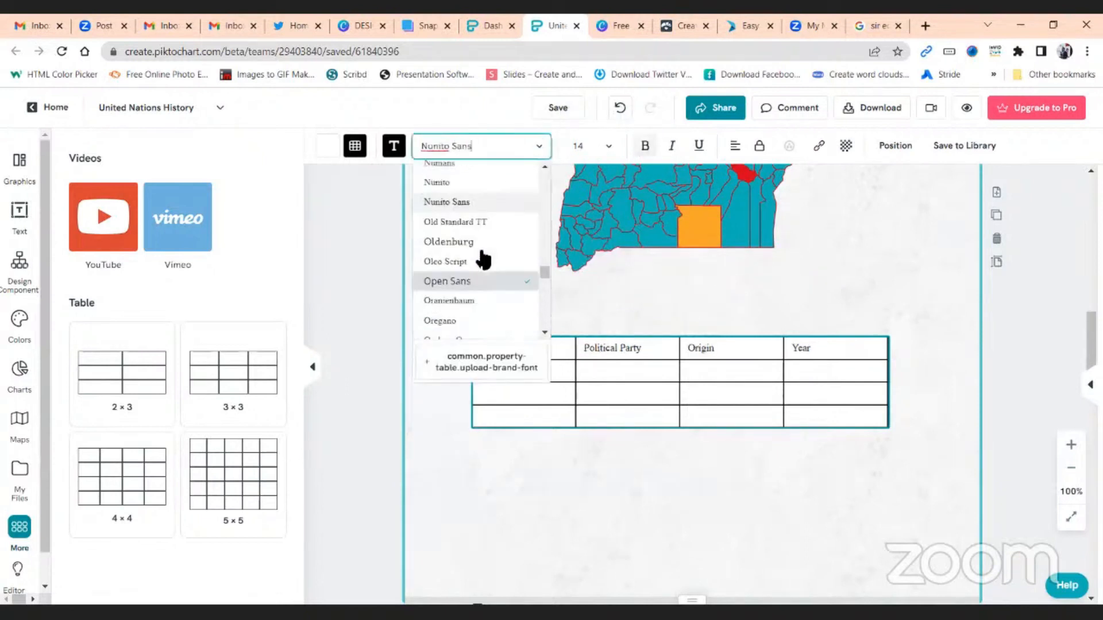
{"action": "left_click", "coordinate": [474, 287]}
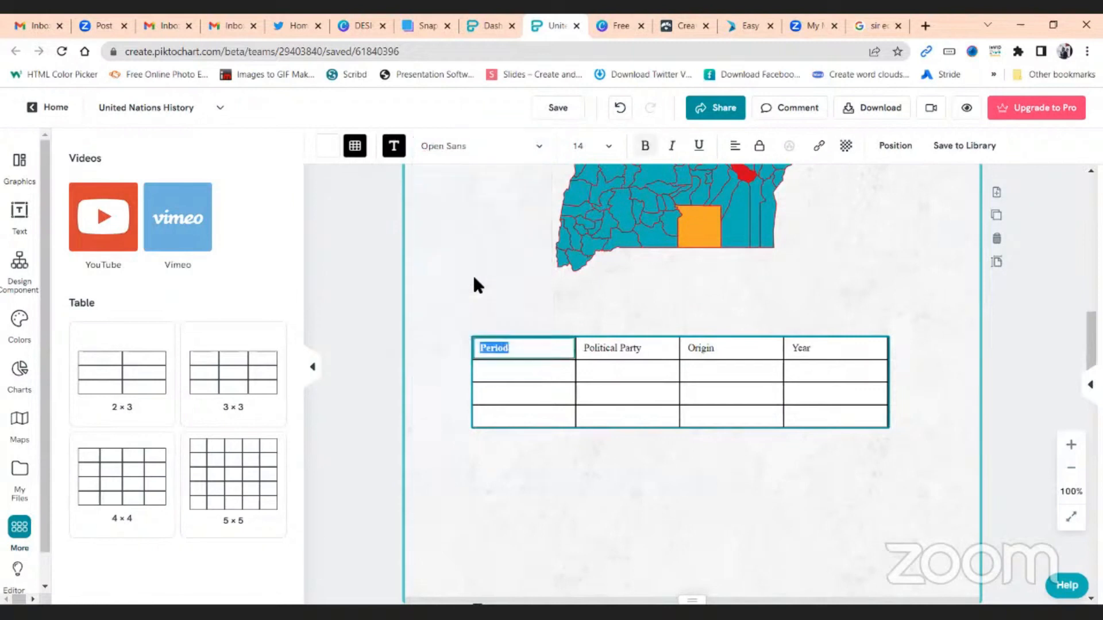
{"action": "left_click", "coordinate": [698, 147]}
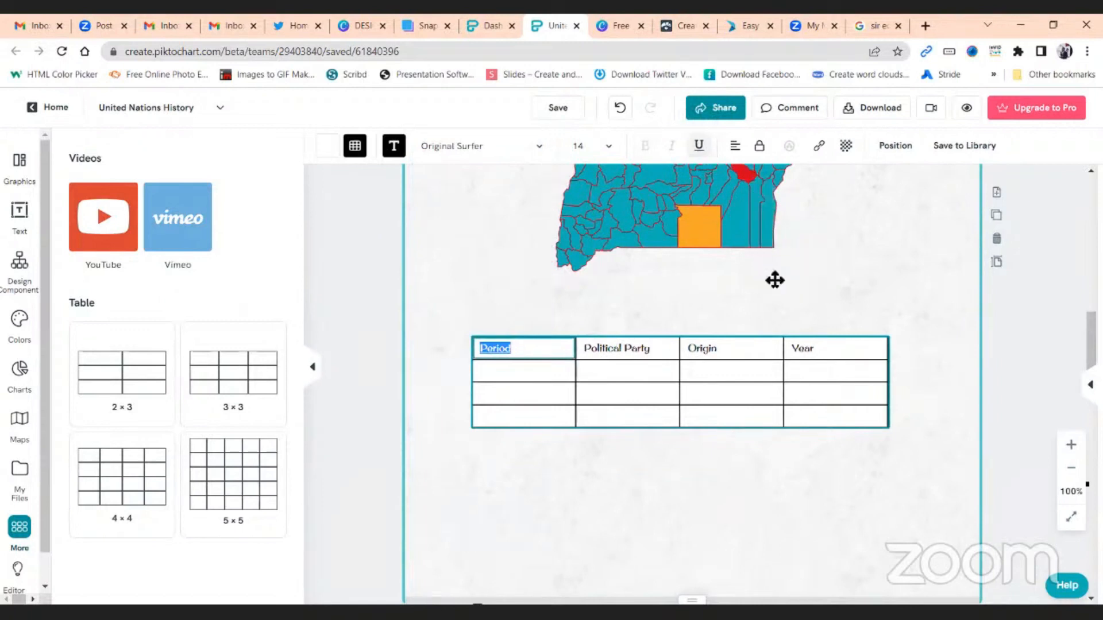
{"action": "left_click", "coordinate": [902, 224]}
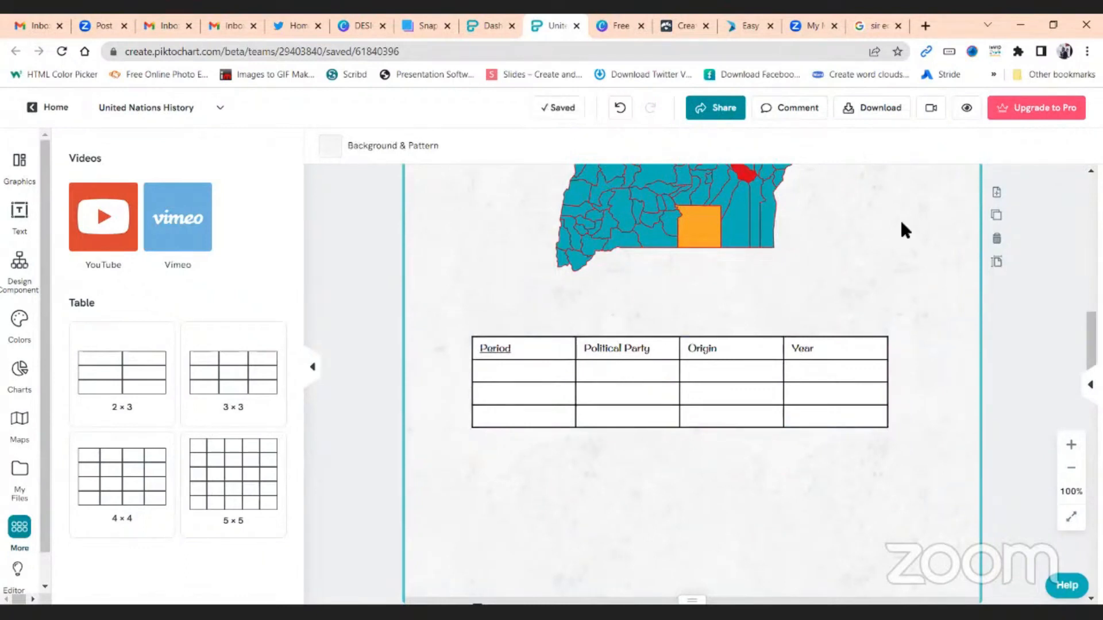
Step: Open the infographic's download settings and examine the available file formats, keeping PNG
{"action": "scroll", "coordinate": [901, 223], "scroll_direction": "up", "scroll_amount": 10}
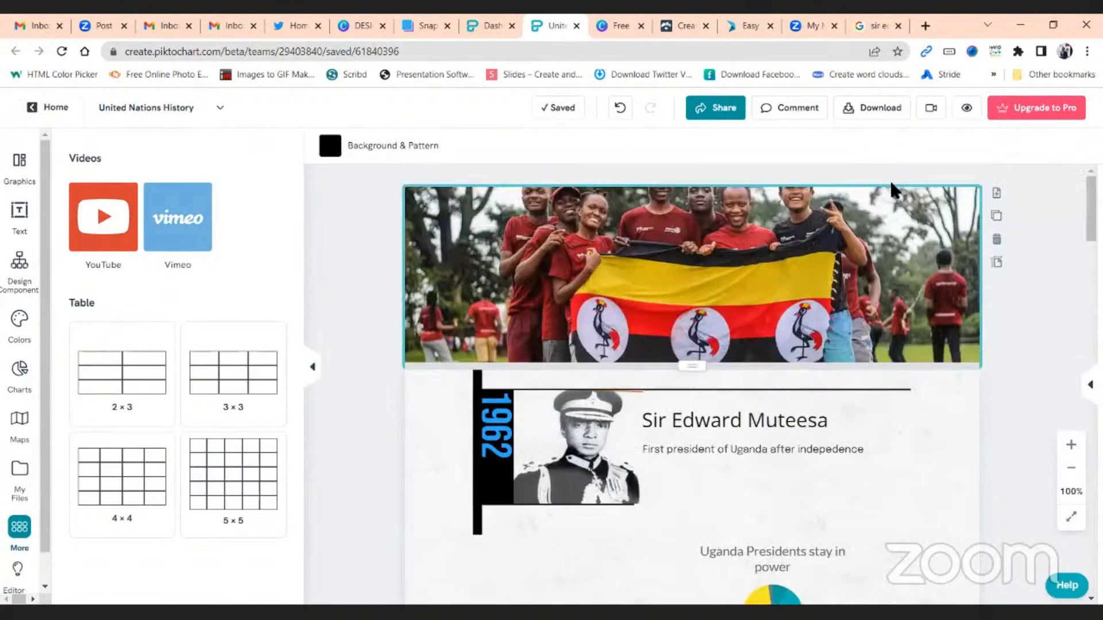
{"action": "left_click", "coordinate": [866, 112]}
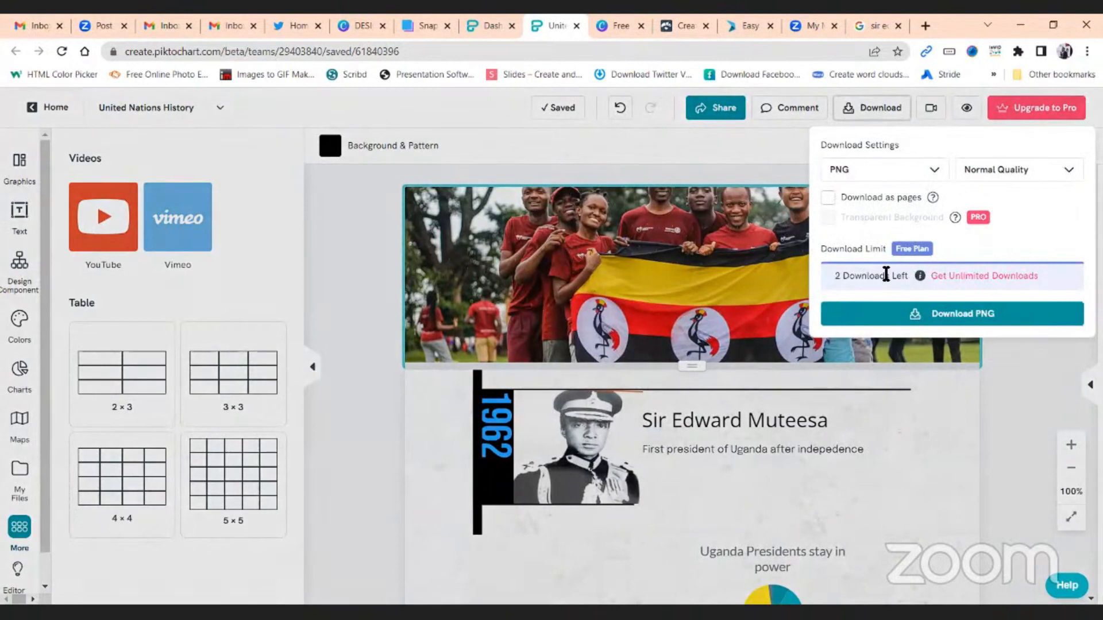
{"action": "left_click", "coordinate": [934, 171]}
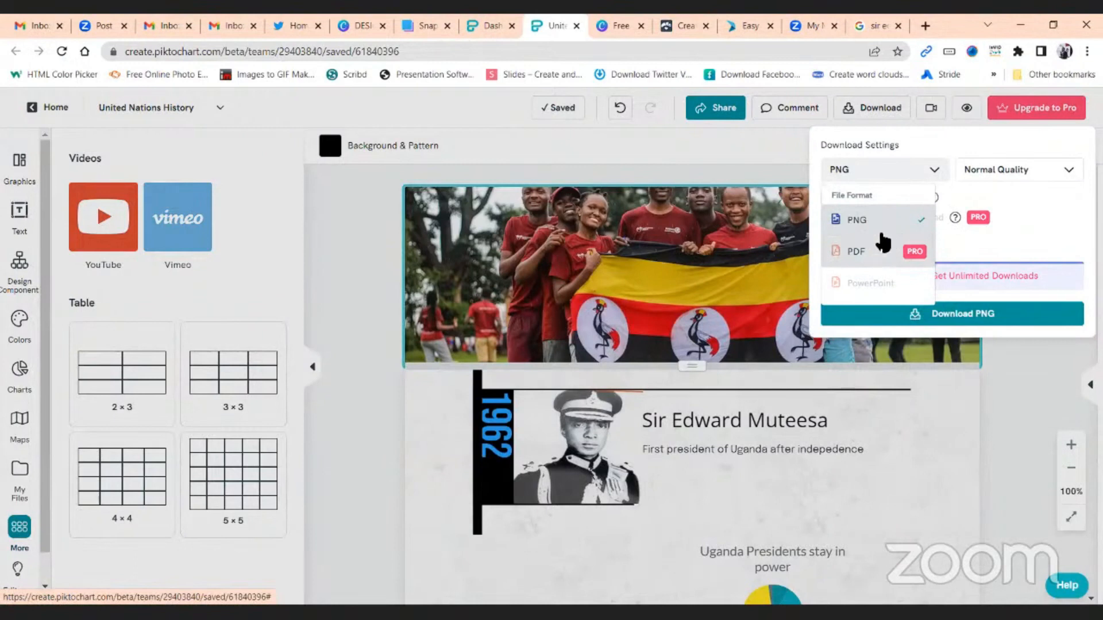
{"action": "left_click", "coordinate": [927, 168]}
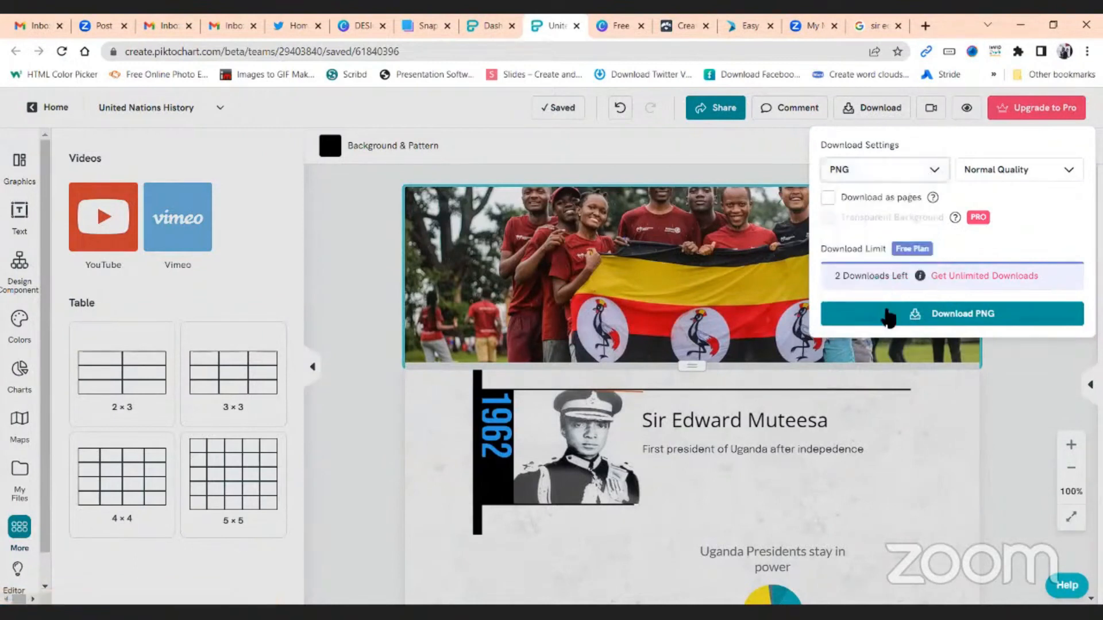